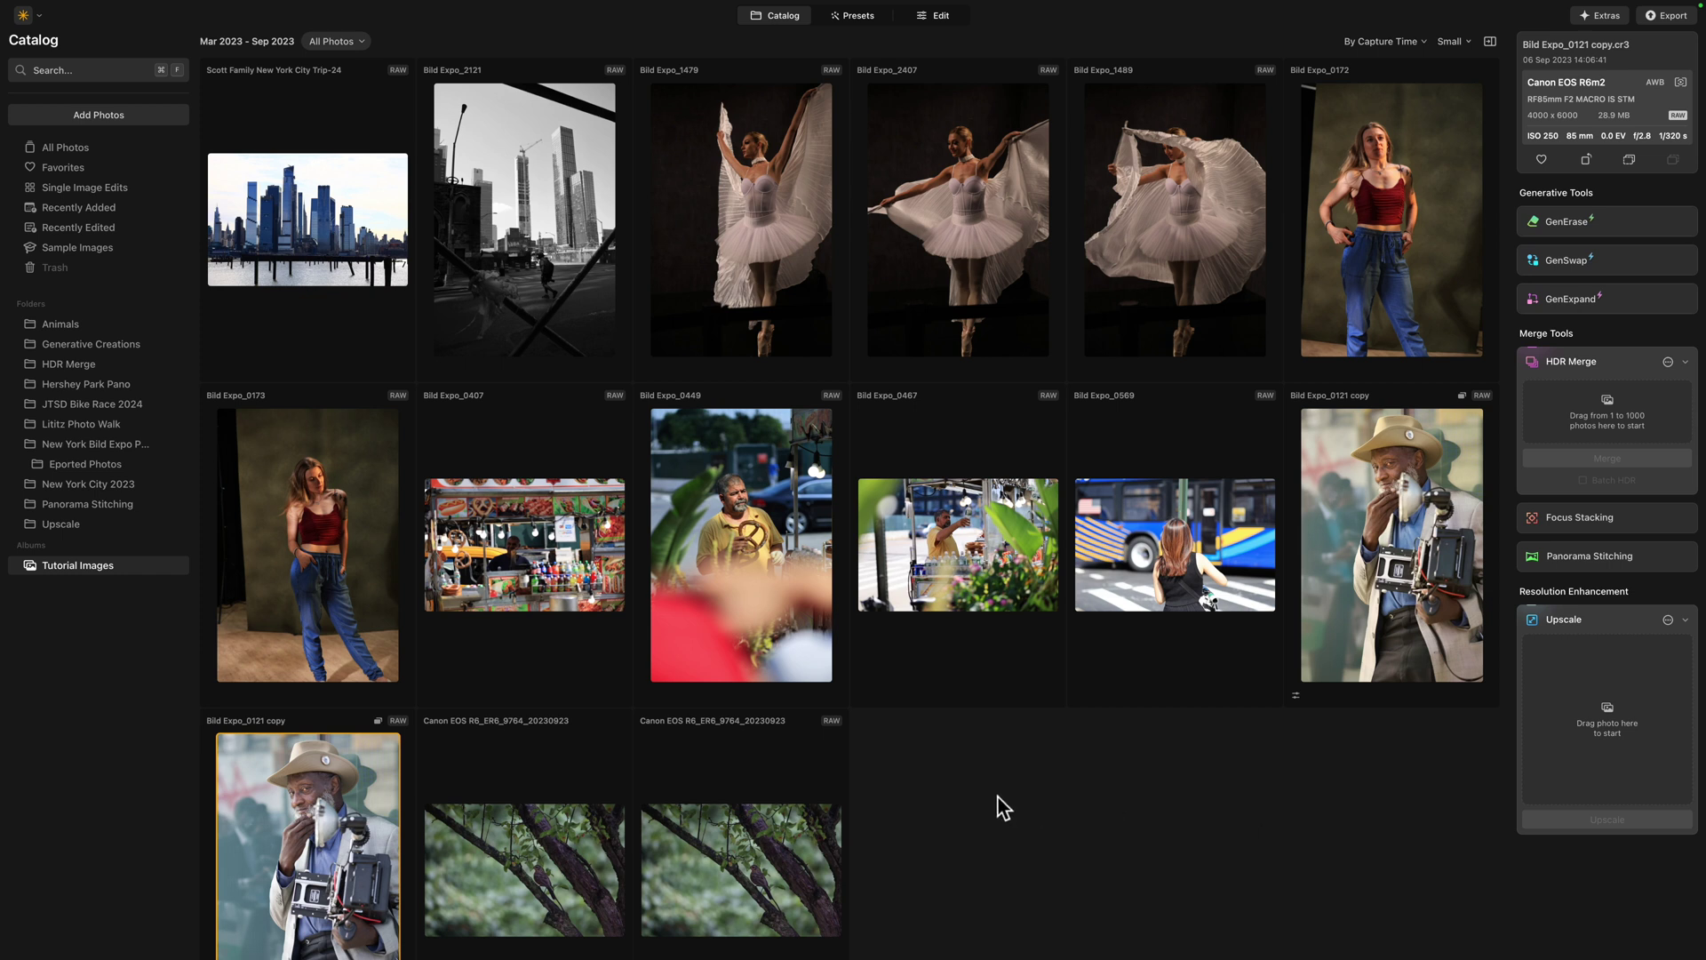
# Create a virtual copy of the dancer photo Bild Expo_2407.
pyautogui.scroll(-1, 999, 804)
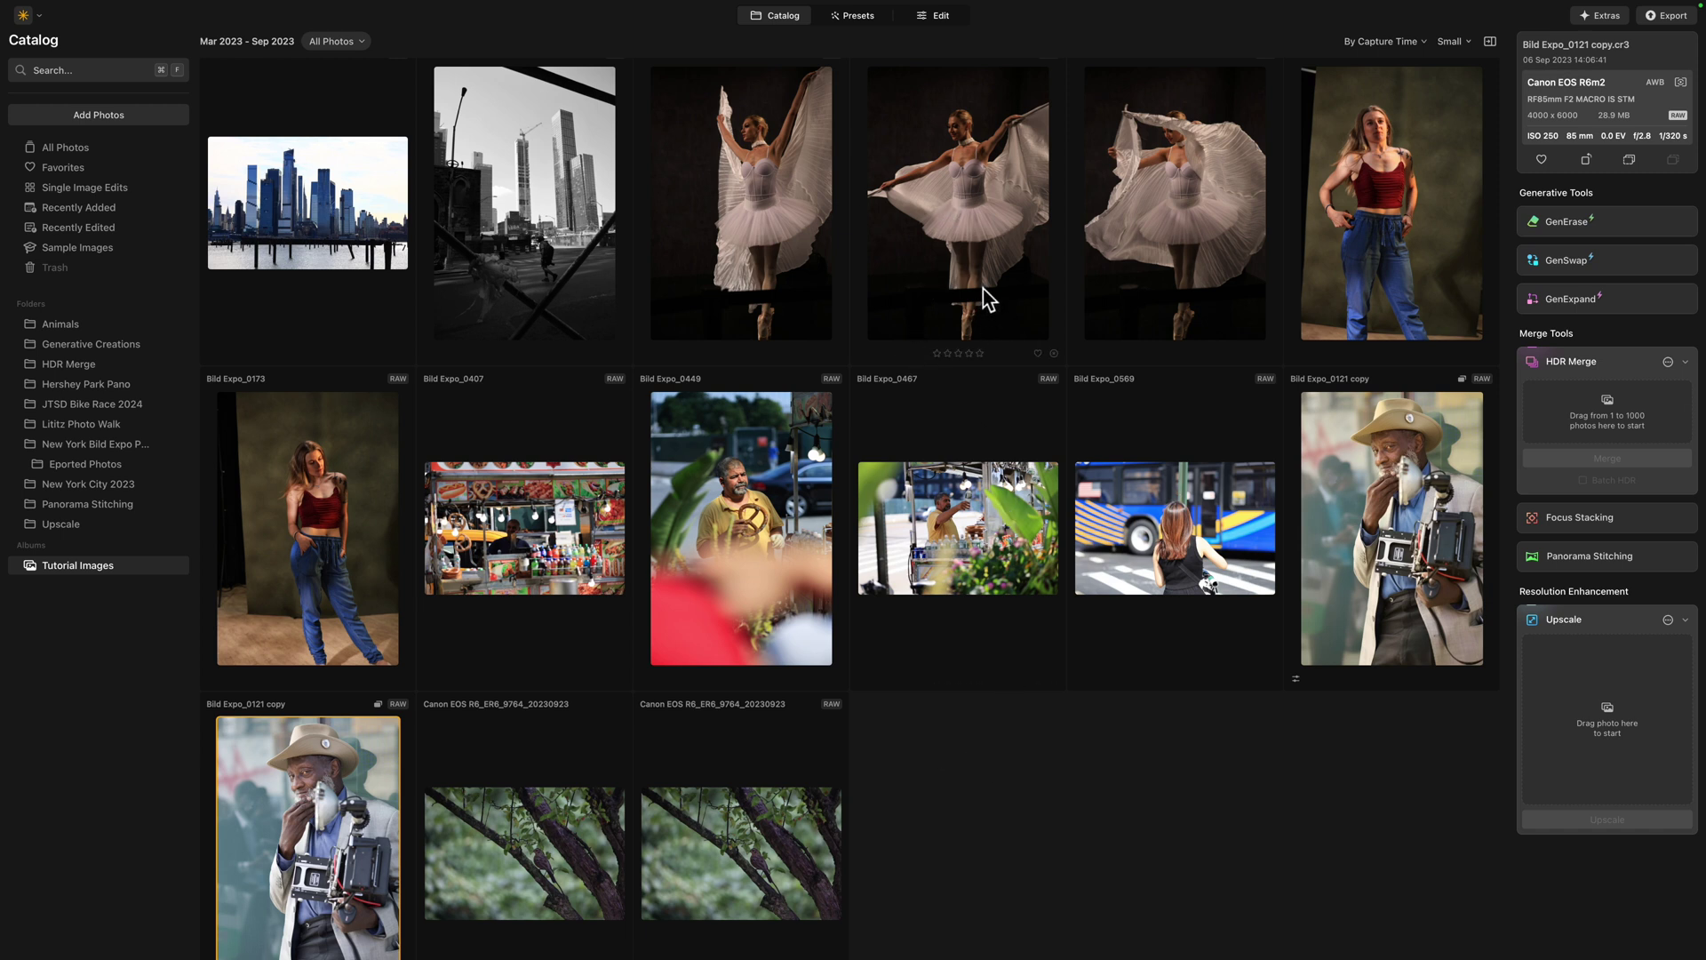
pyautogui.click(963, 205)
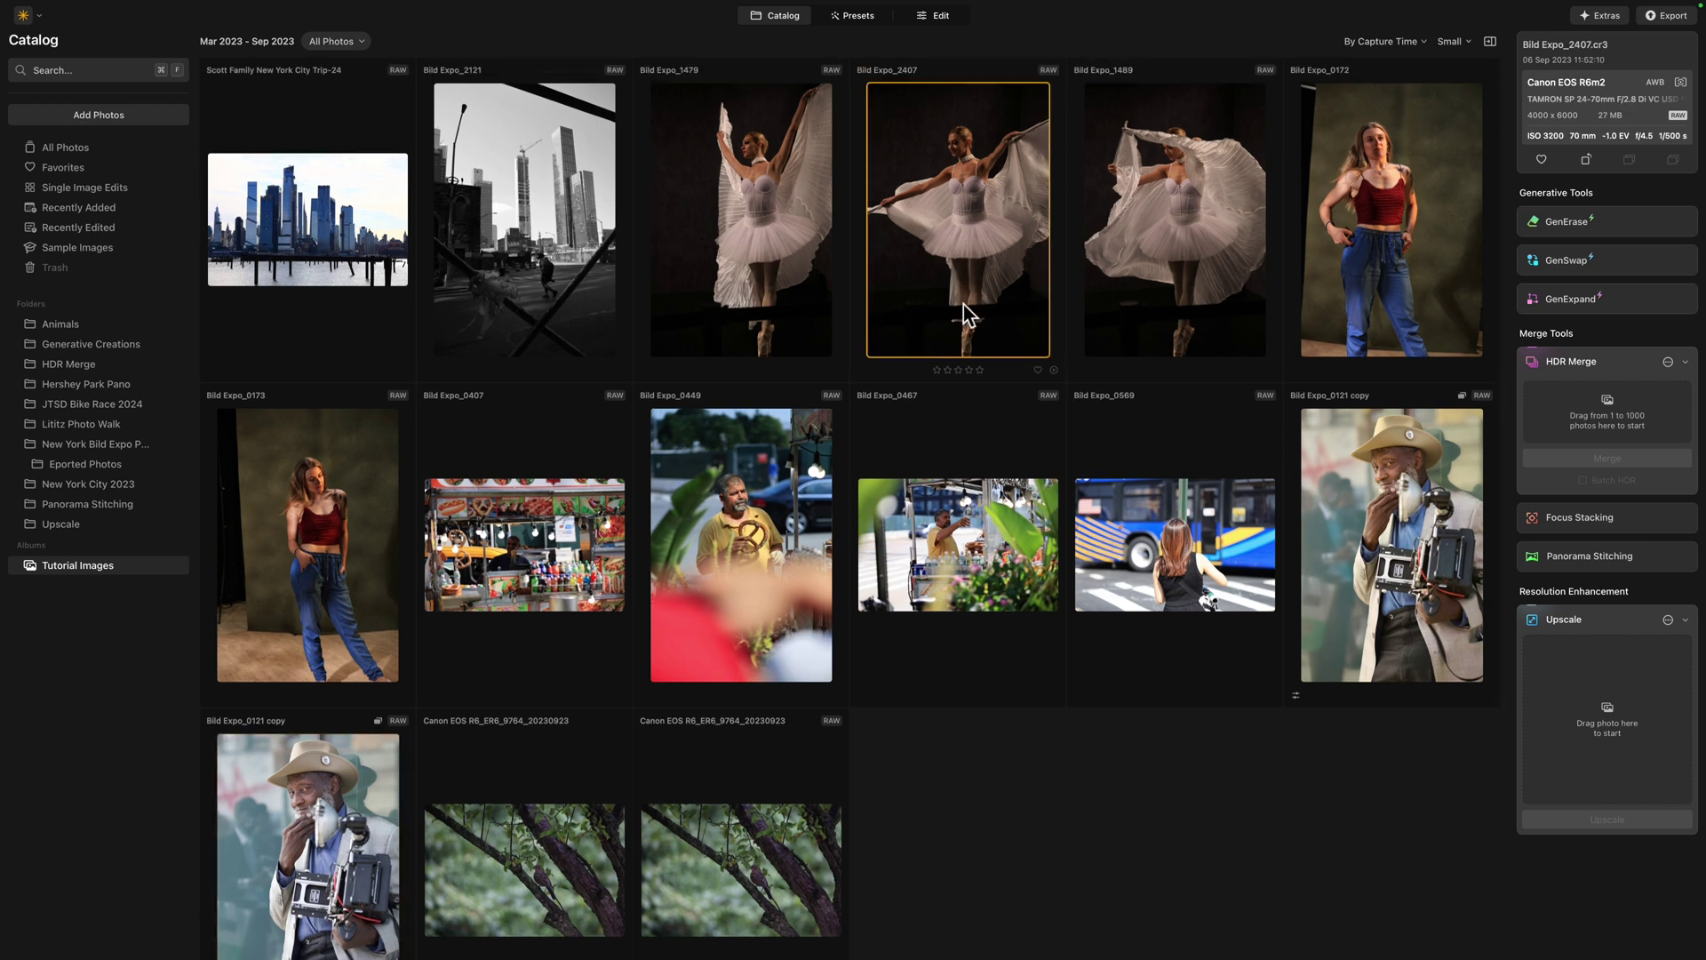
pyautogui.rightClick(926, 183)
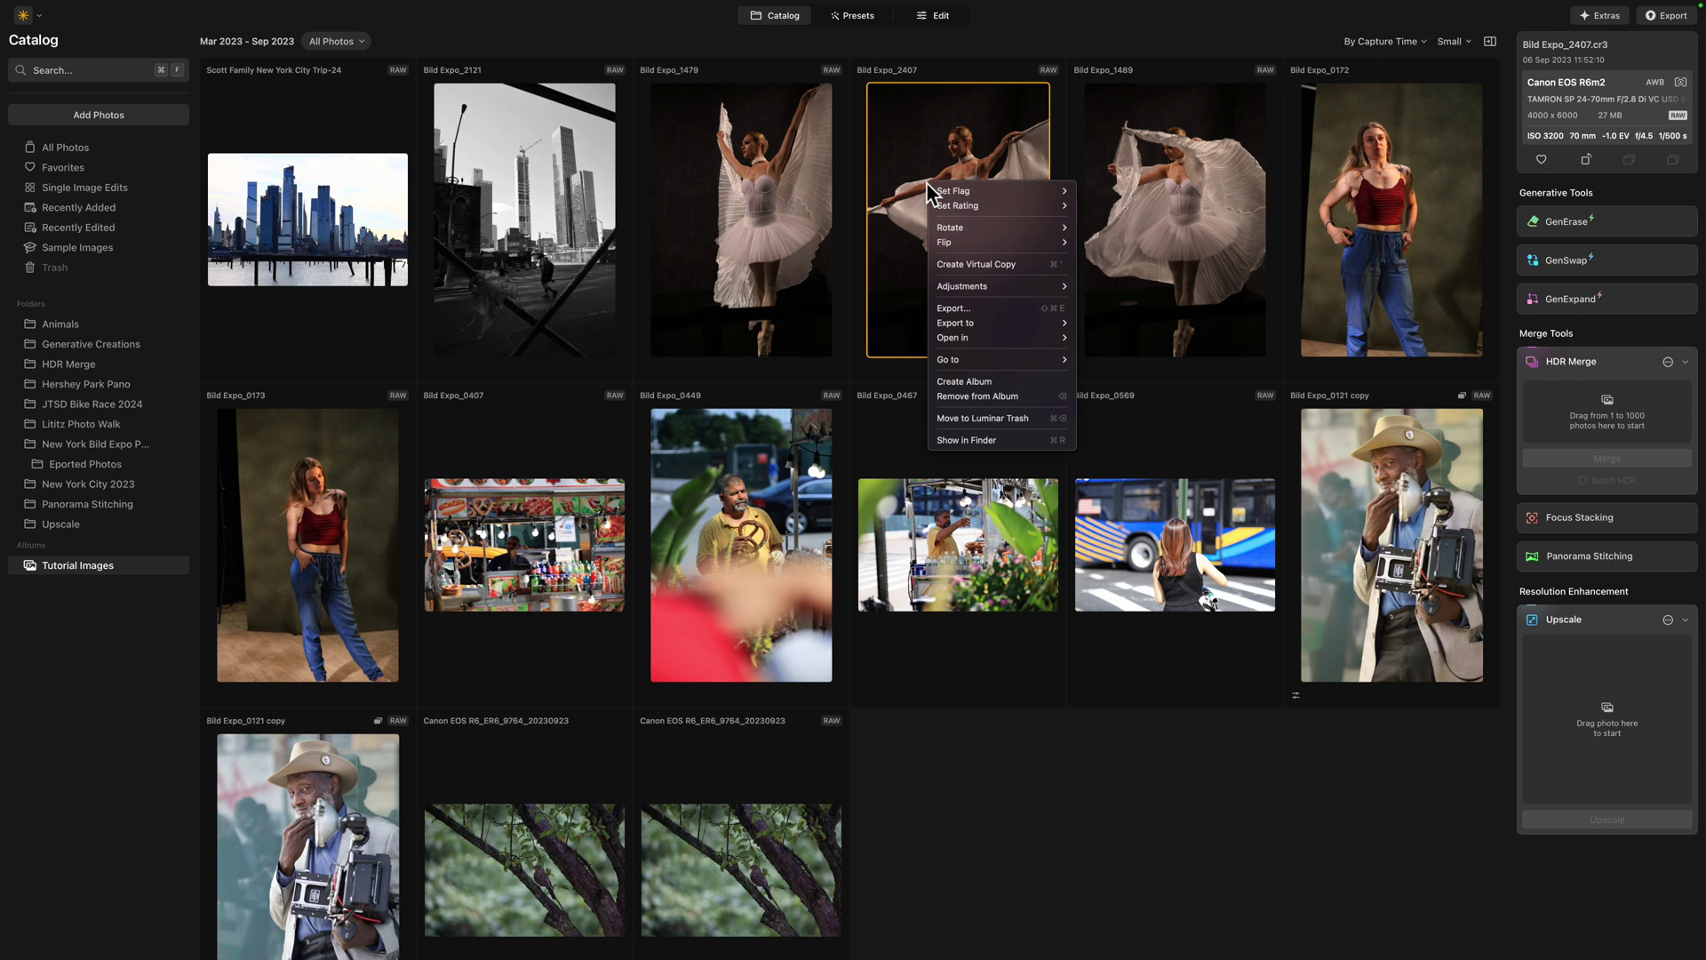
pyautogui.click(1034, 265)
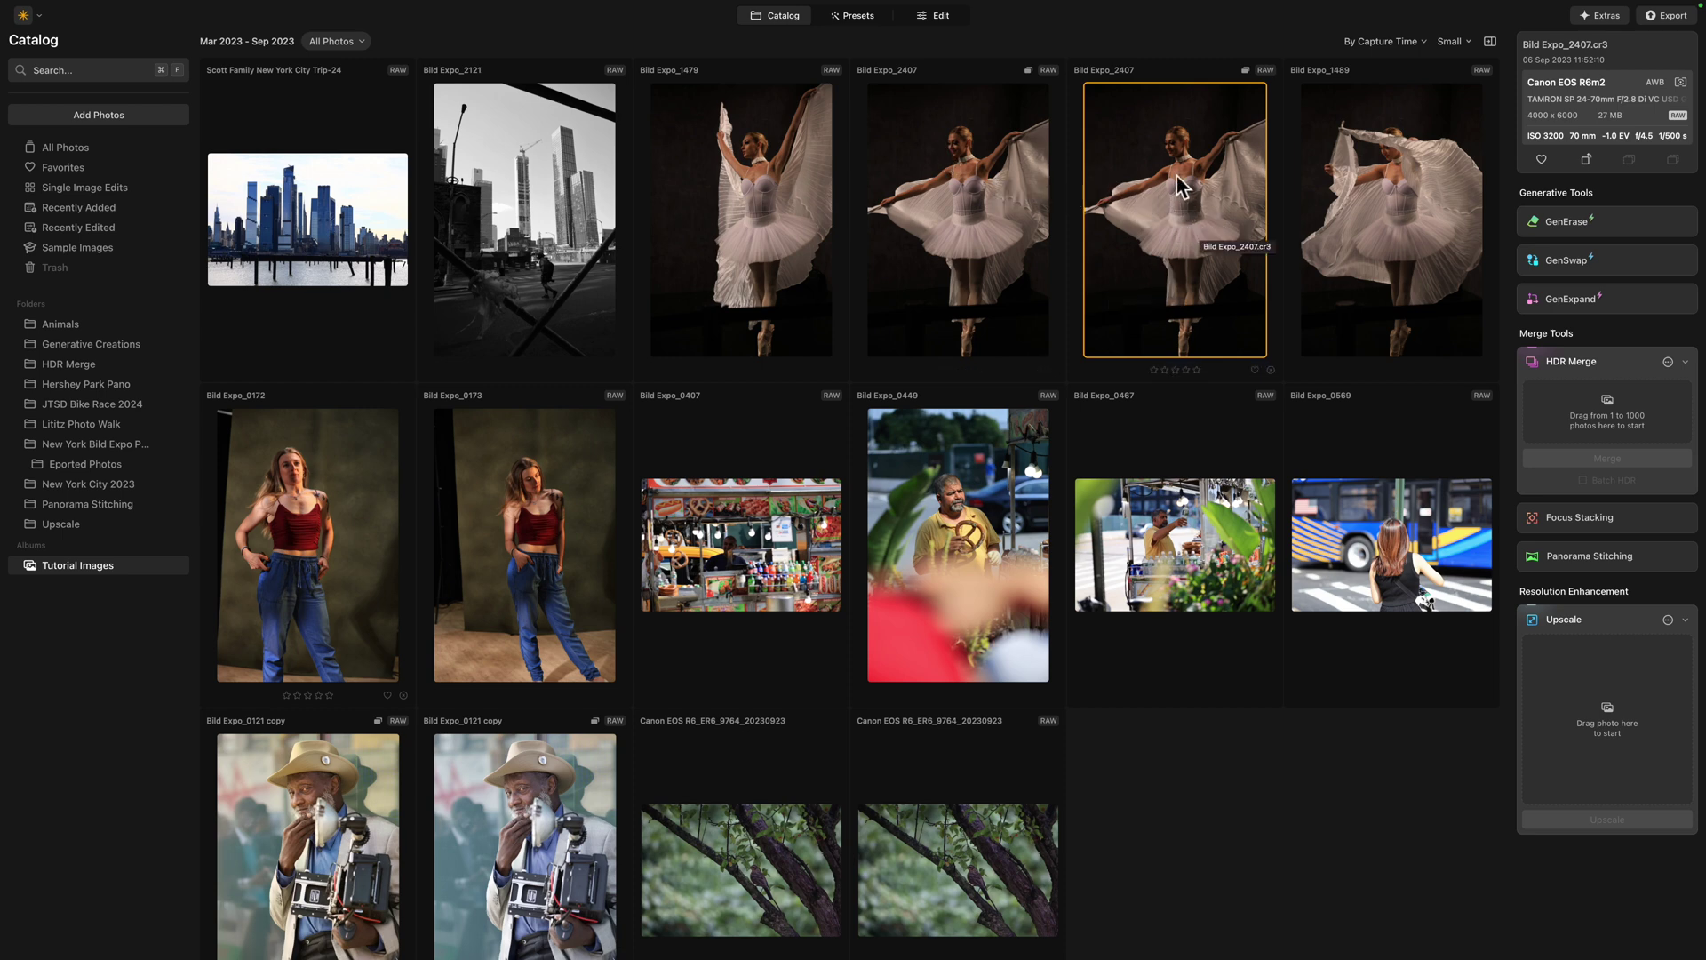
# Open the Bild Expo_2407 virtual copy for editing with the filmstrip shown, look through neighbouring photos and return to the copy.
pyautogui.click(933, 18)
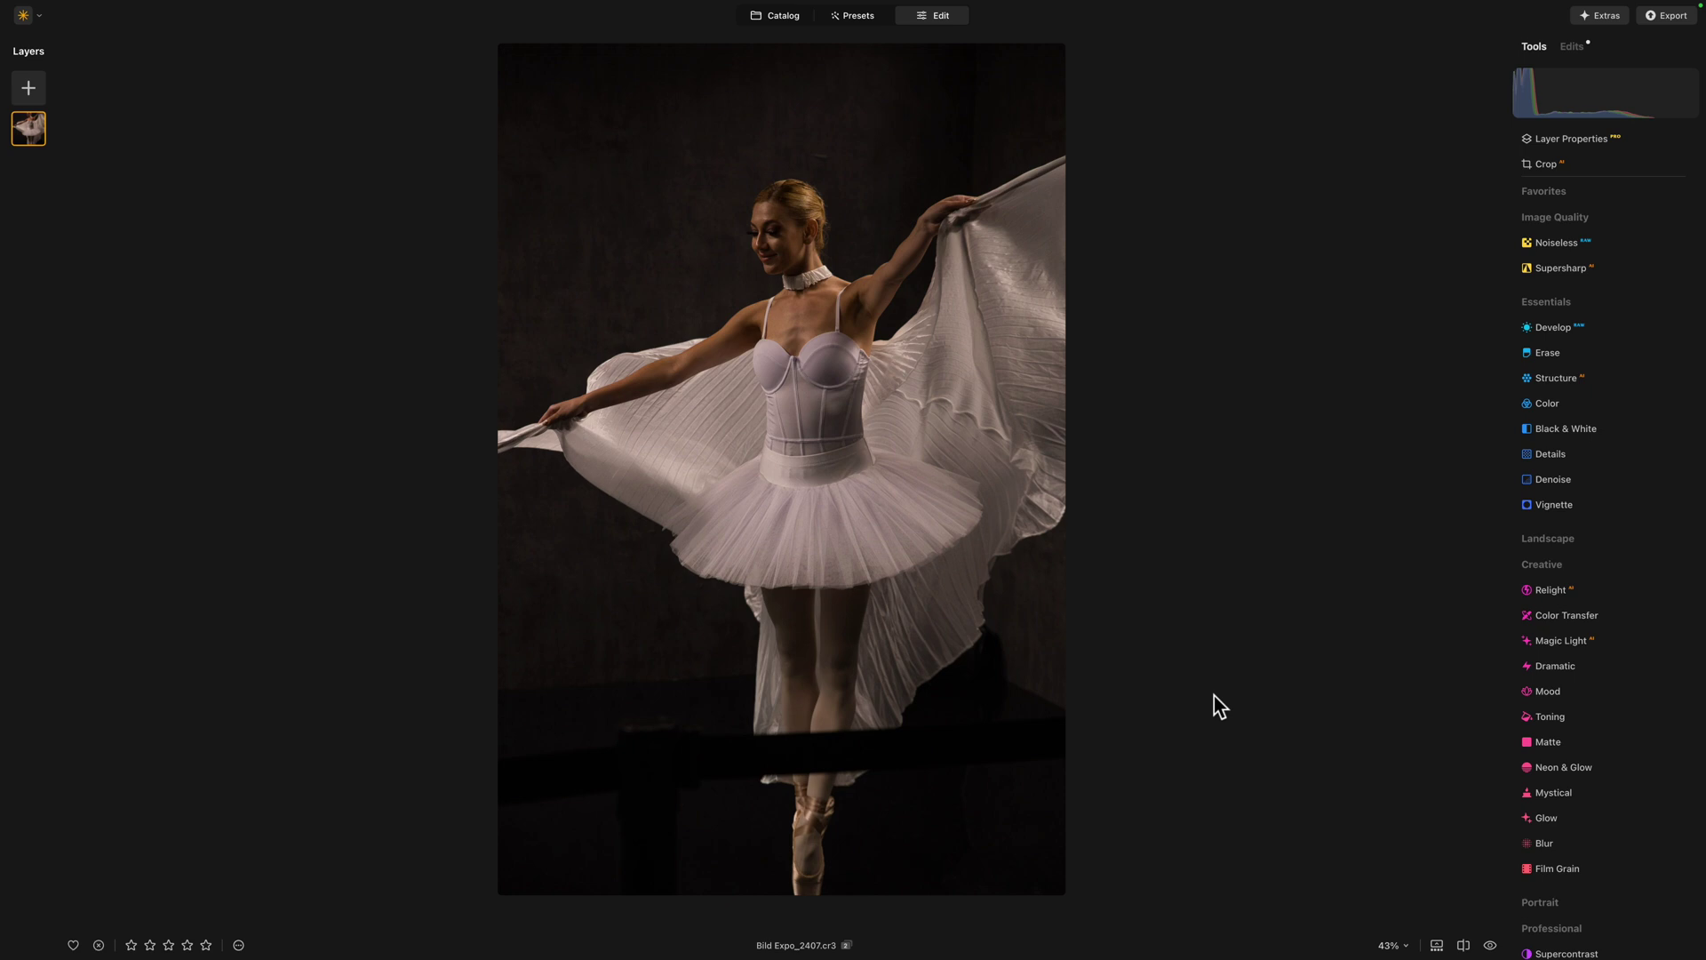
pyautogui.click(1437, 944)
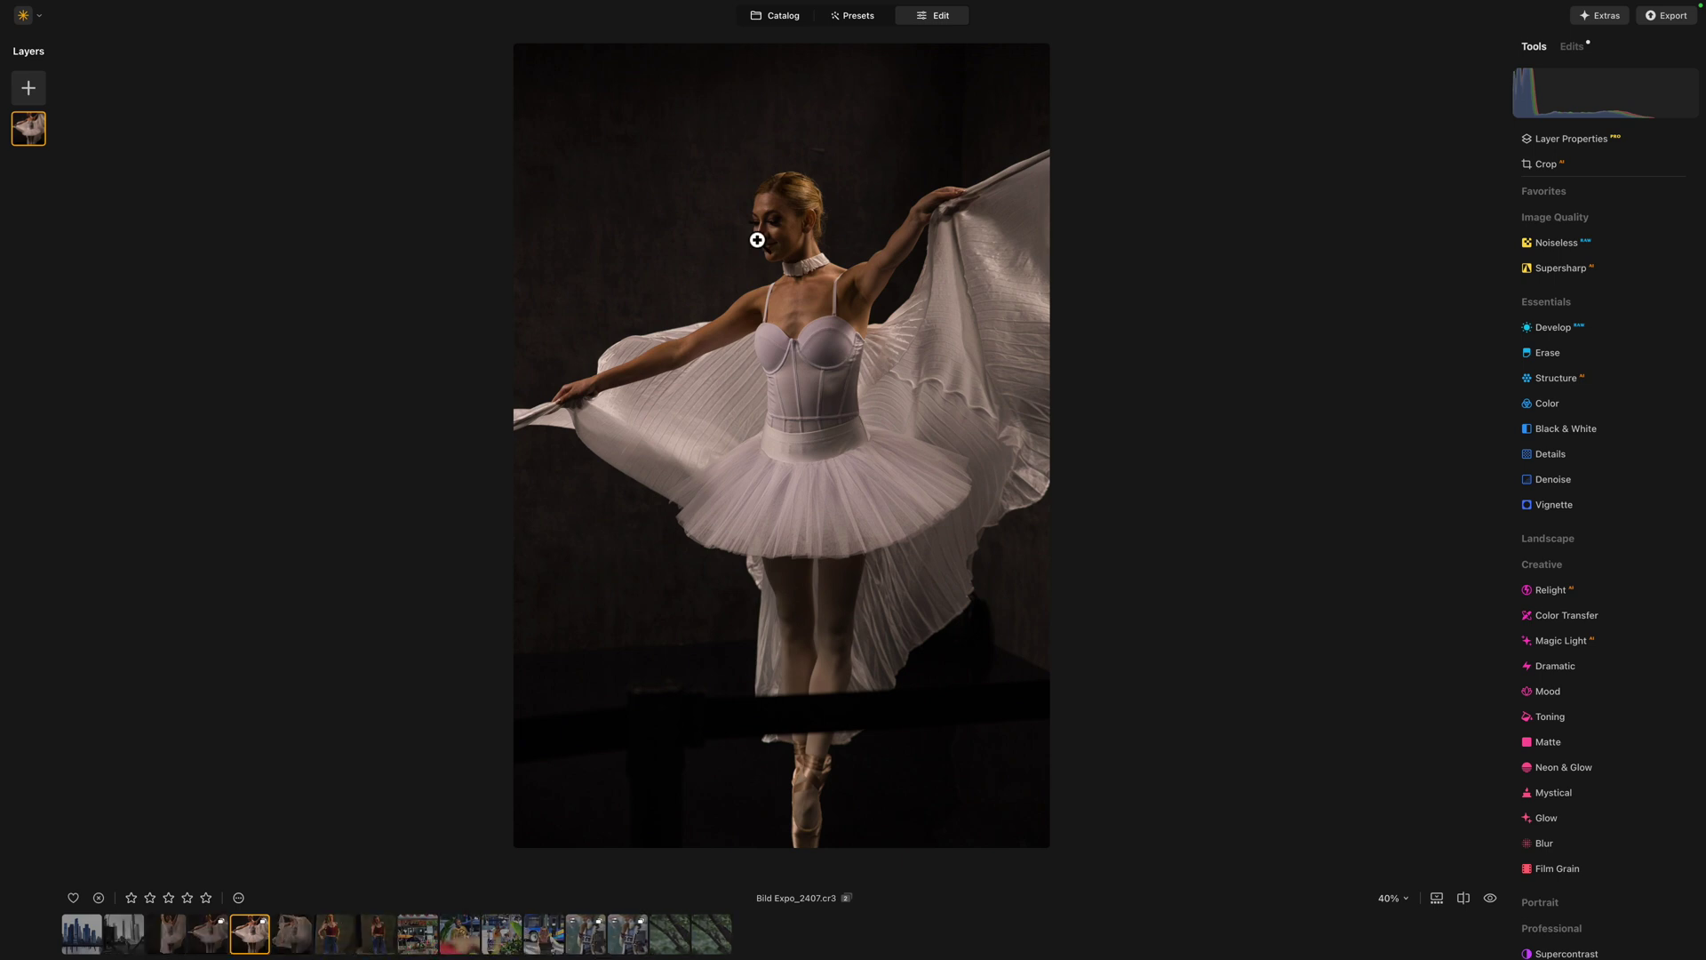
pyautogui.click(335, 940)
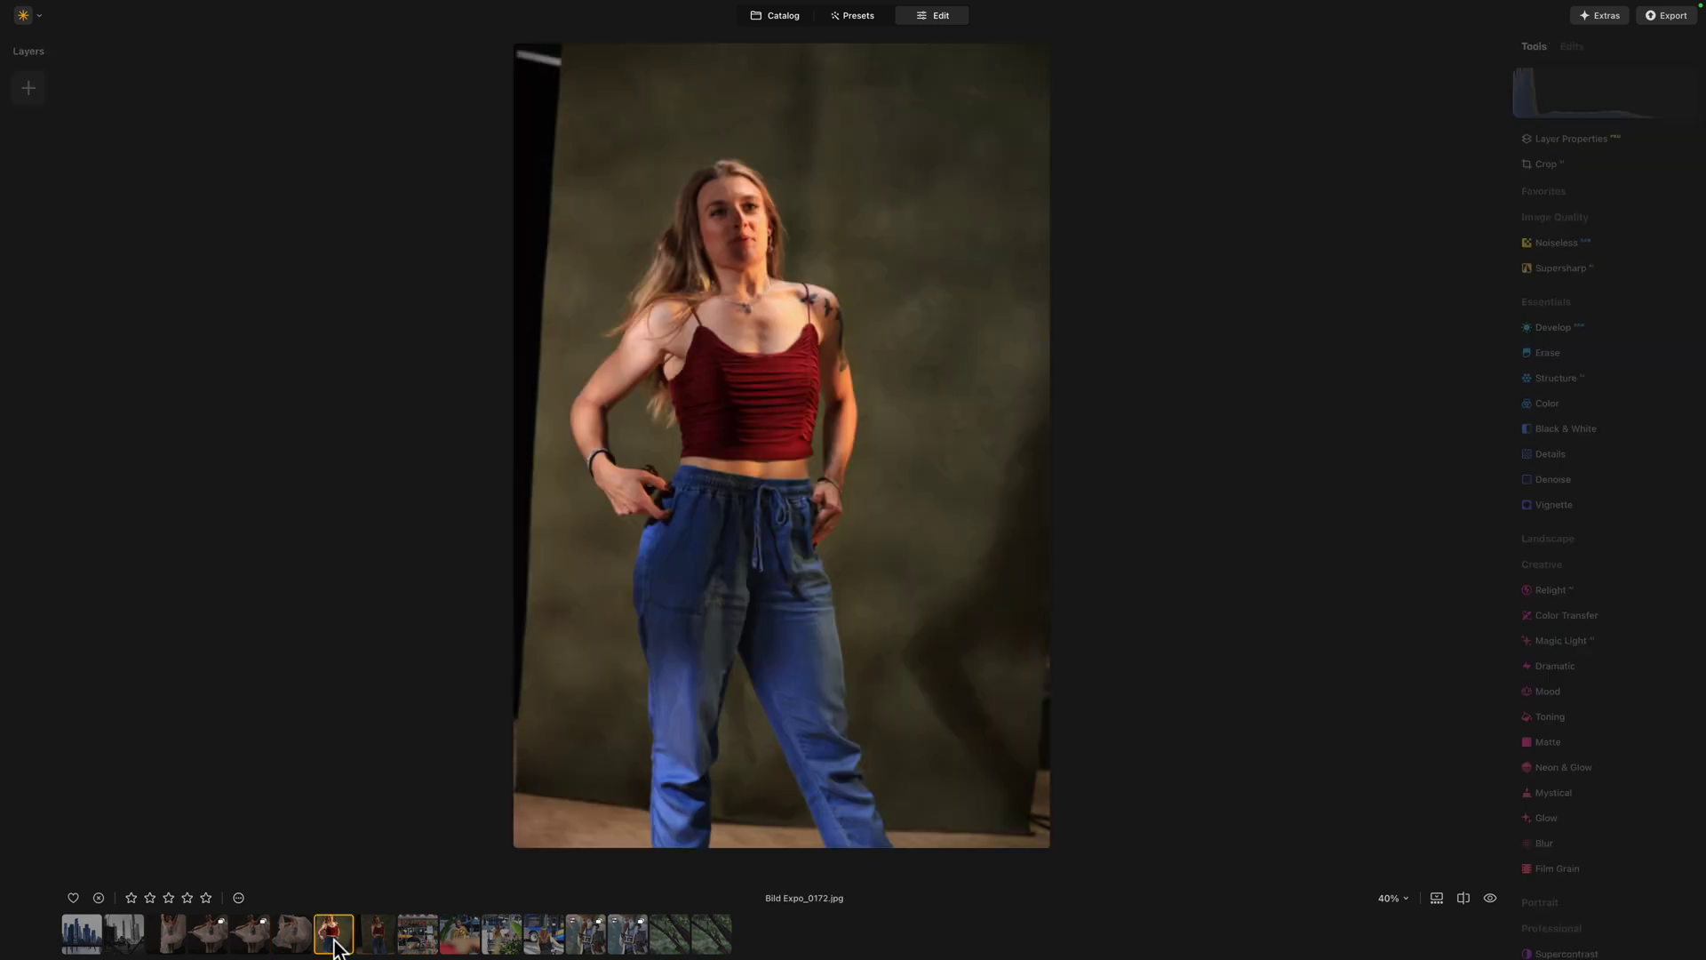
pyautogui.click(245, 935)
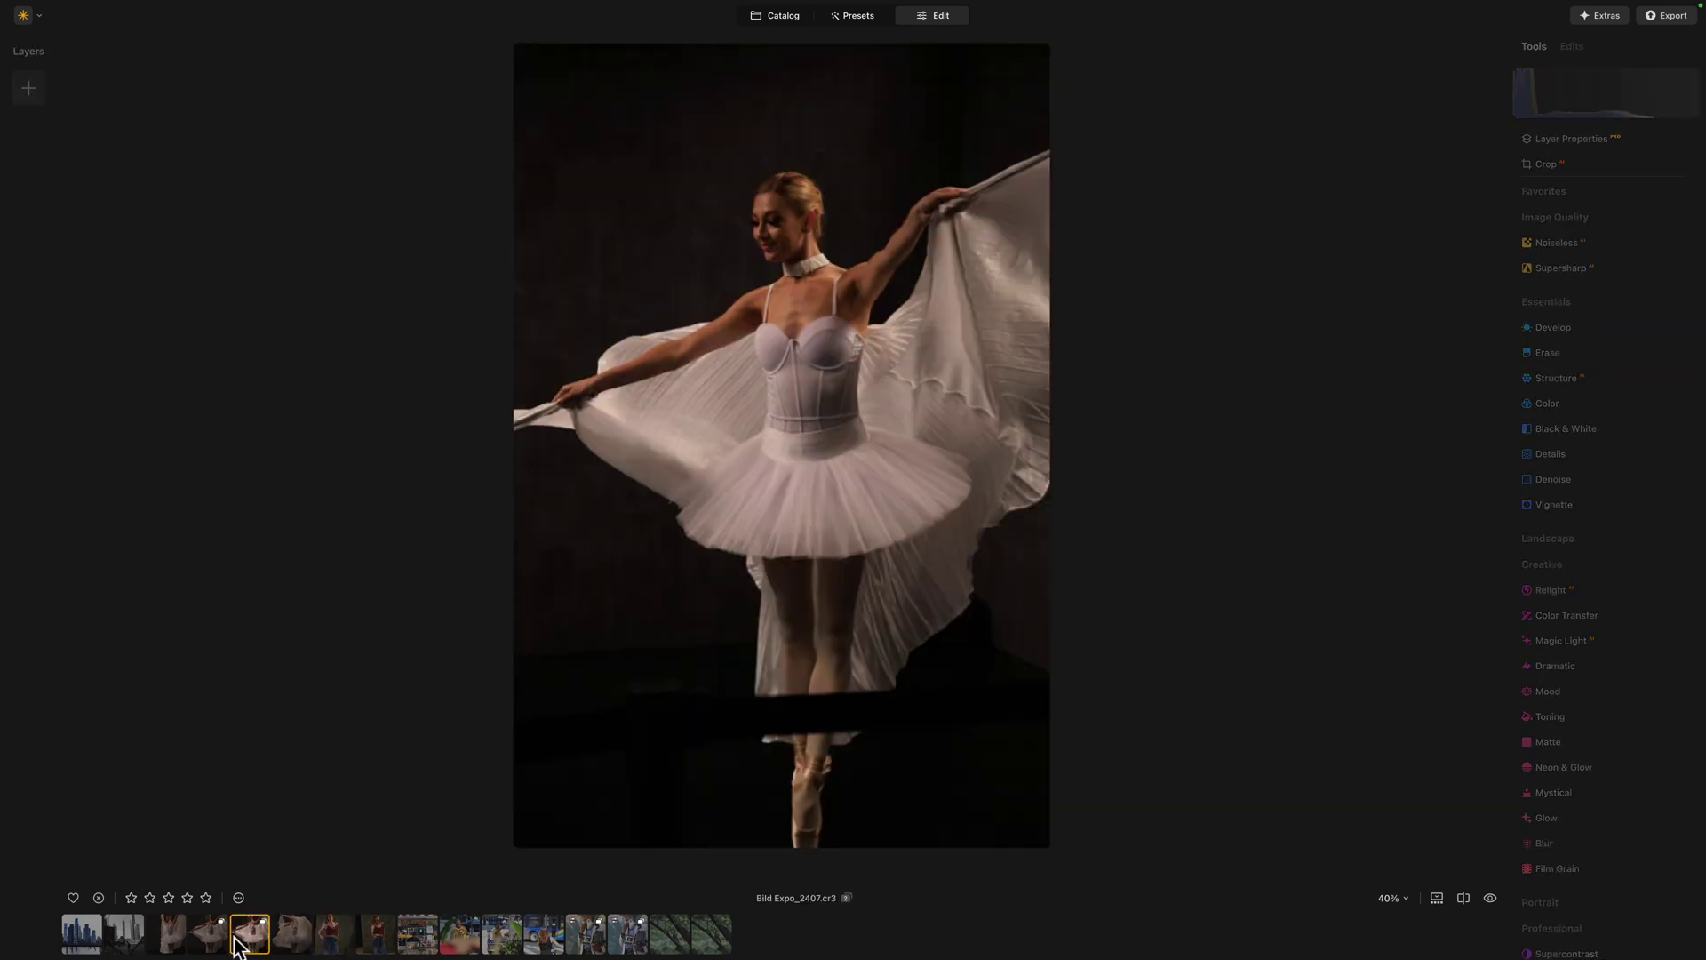
pyautogui.click(213, 940)
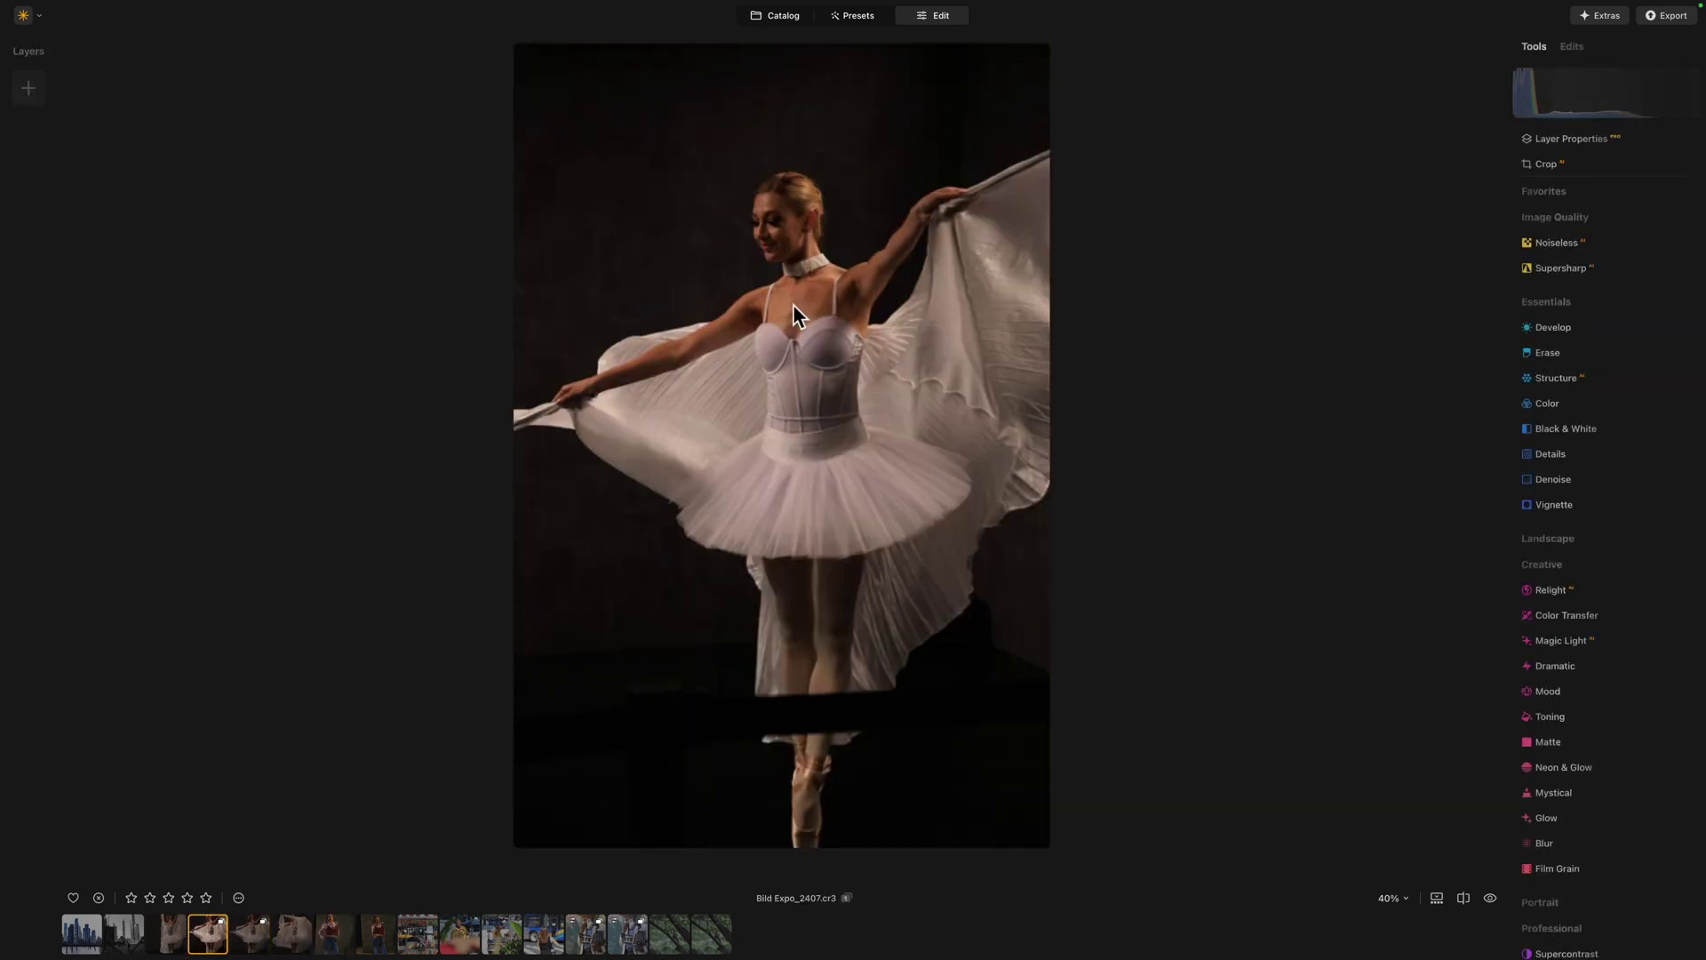
pyautogui.click(253, 944)
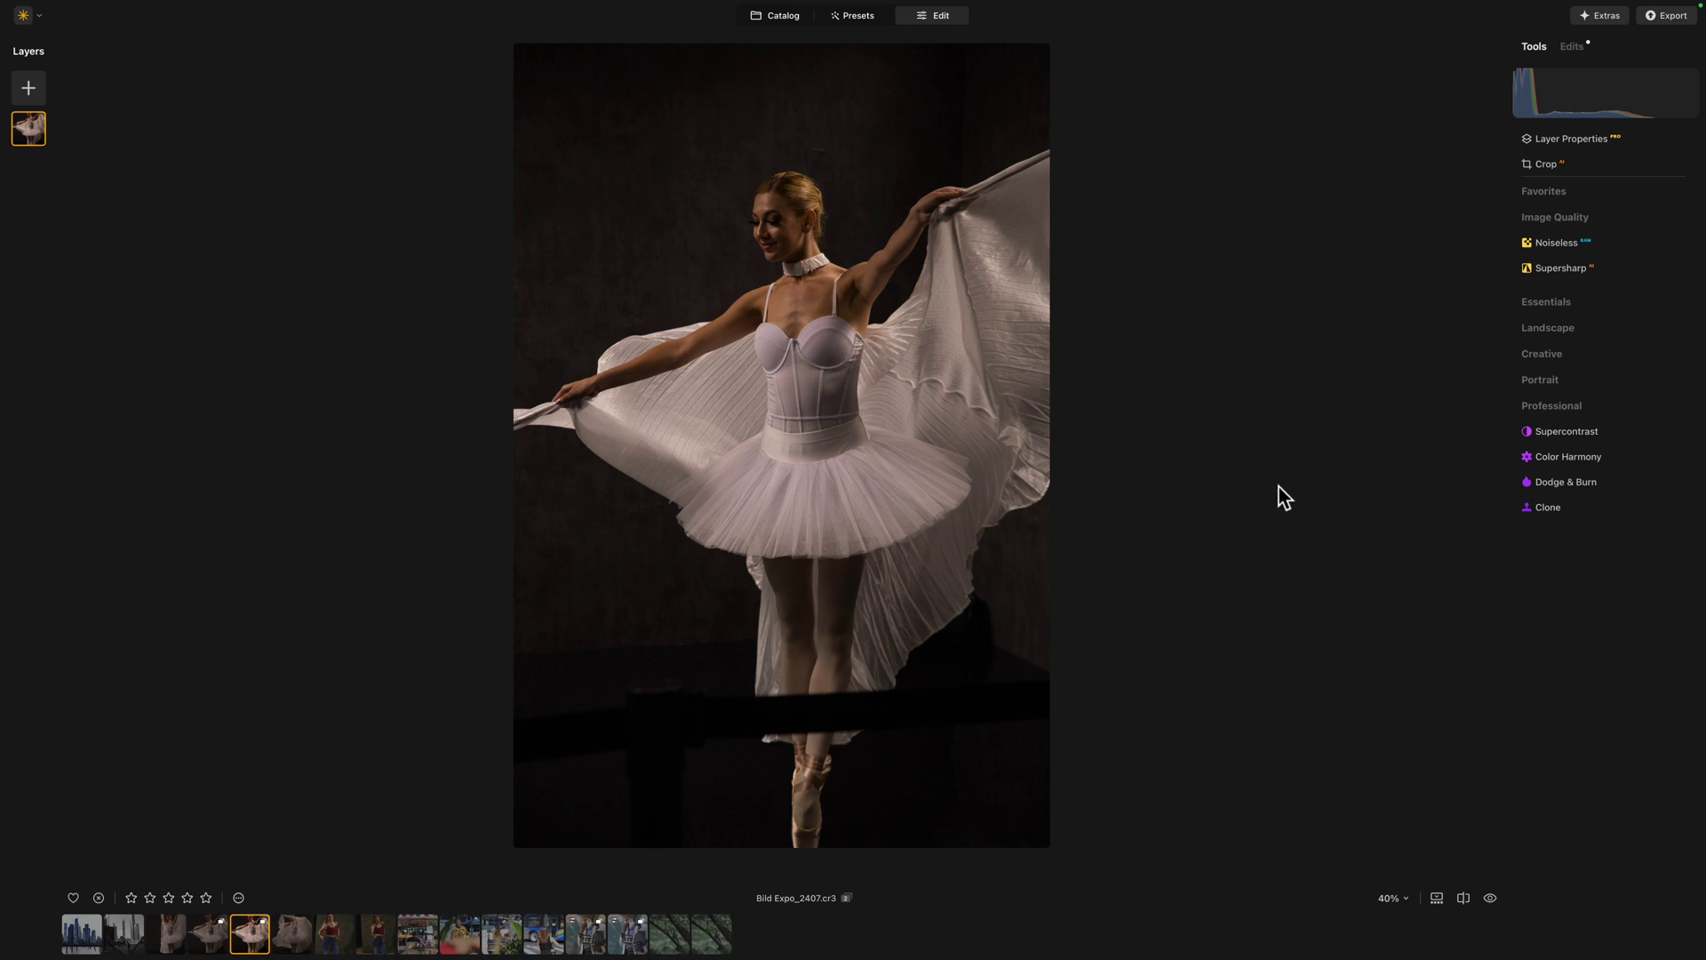
# Apply Color Transfer to the dancer photo using the bright teal-and-yellow street reference, with the Amount at 20.
pyautogui.click(1549, 355)
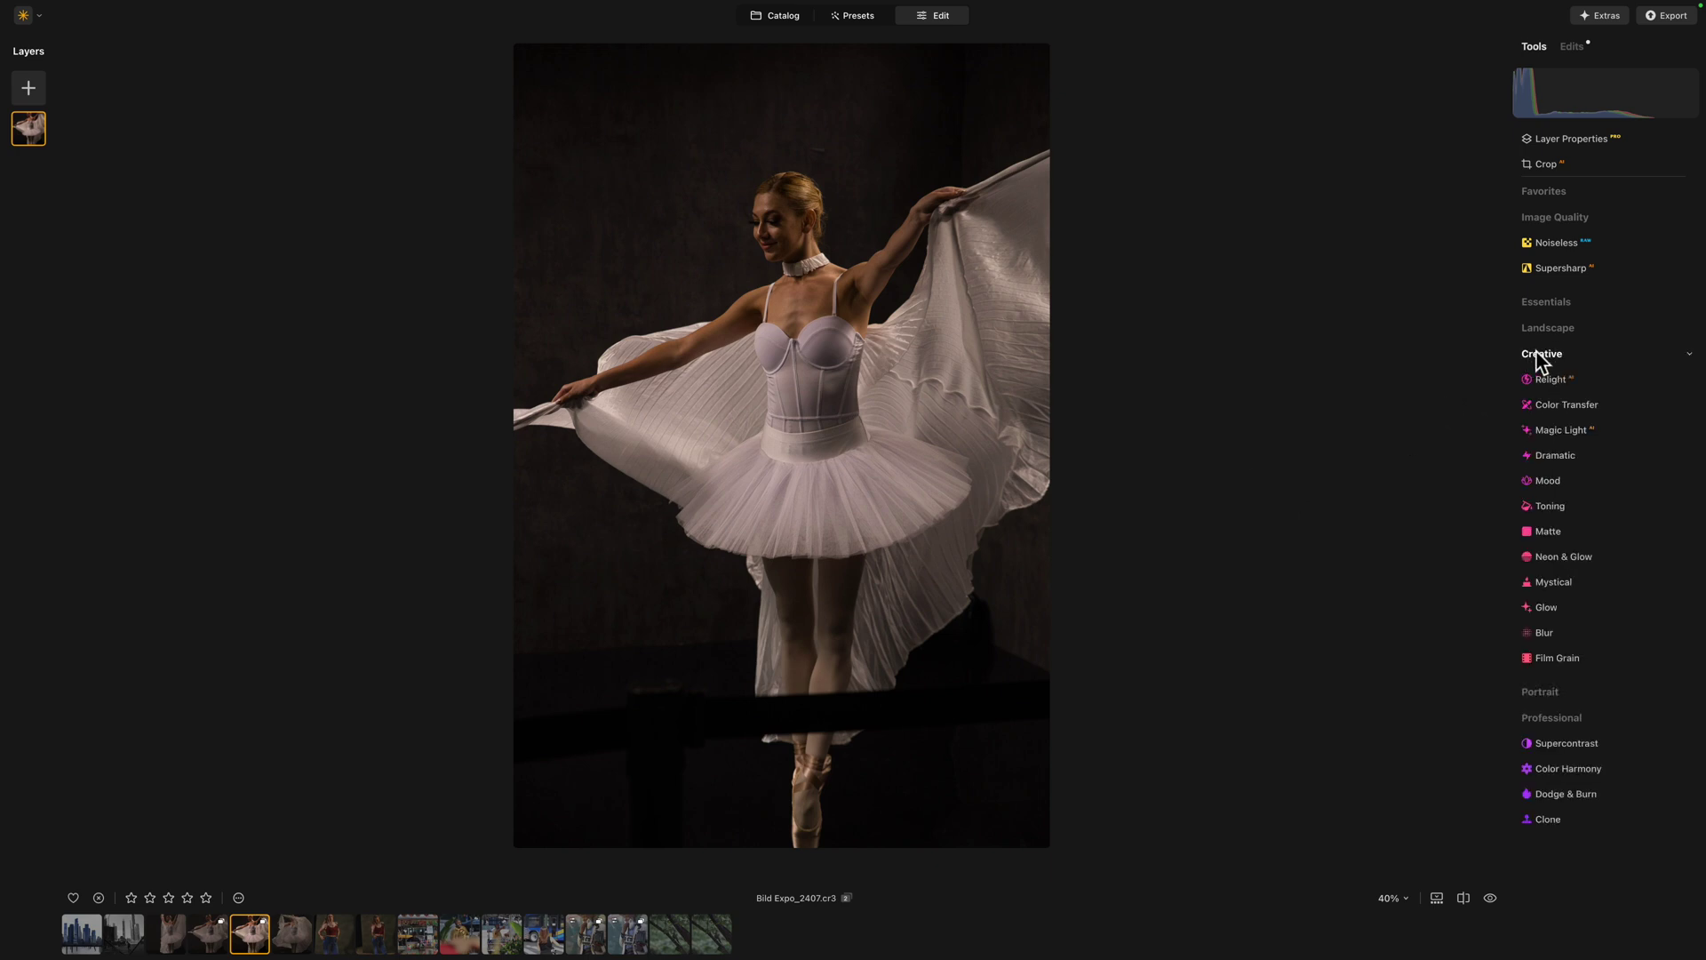
pyautogui.click(1564, 405)
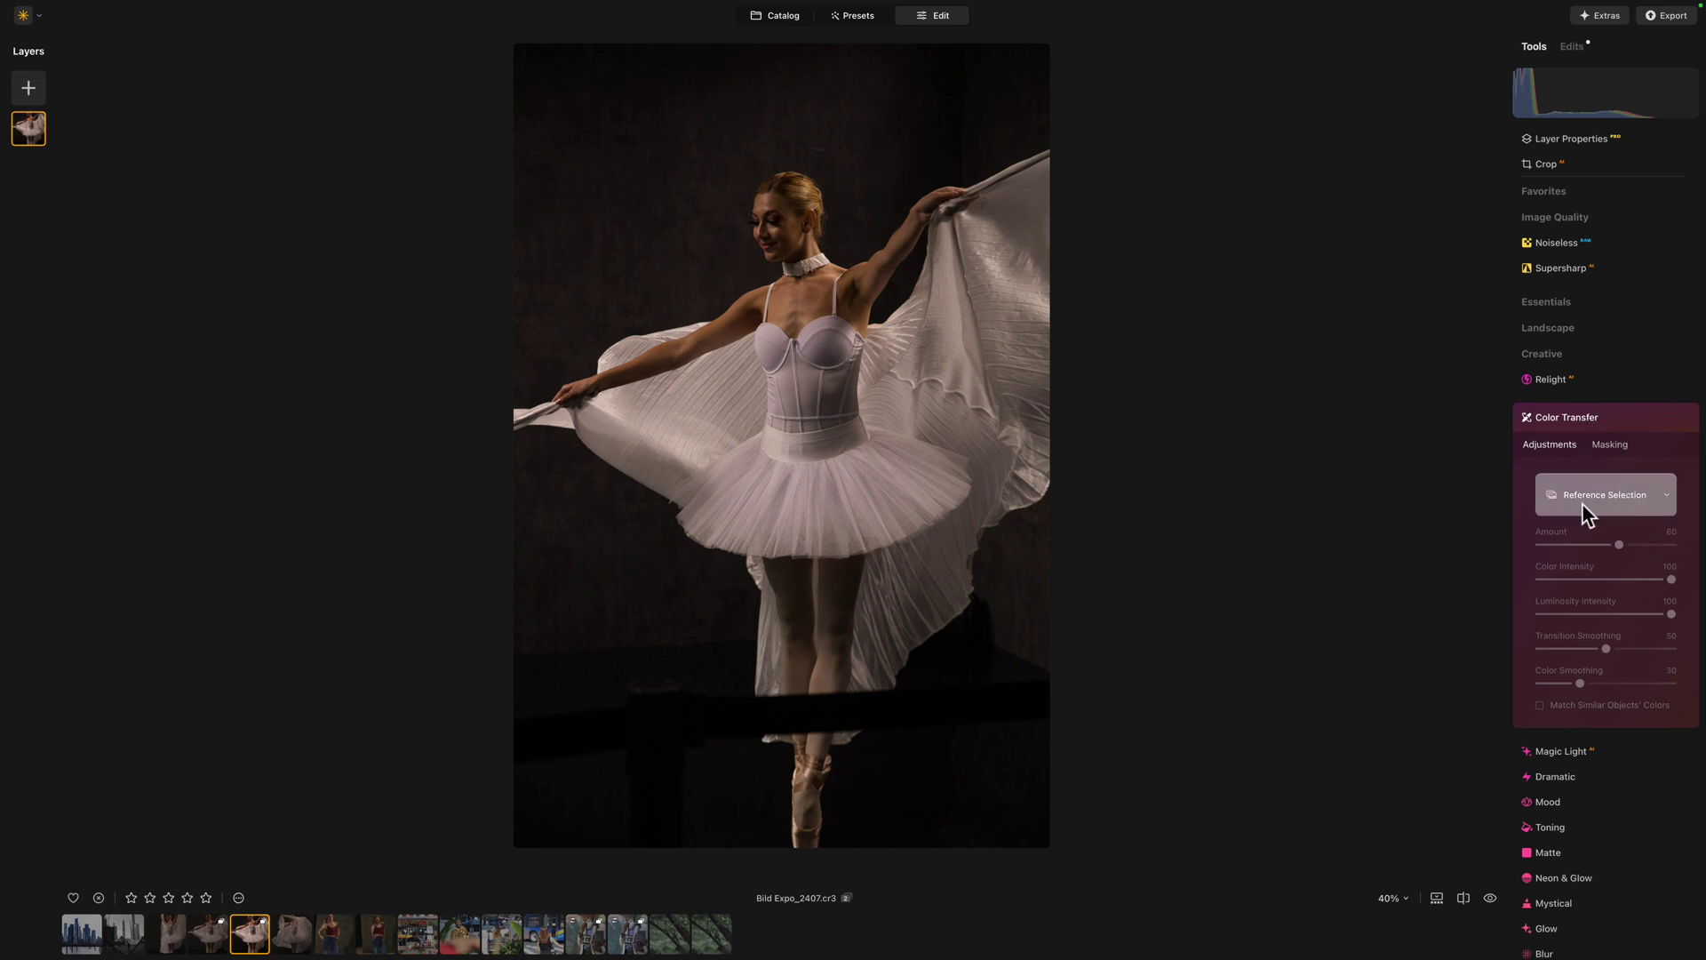
pyautogui.click(1653, 500)
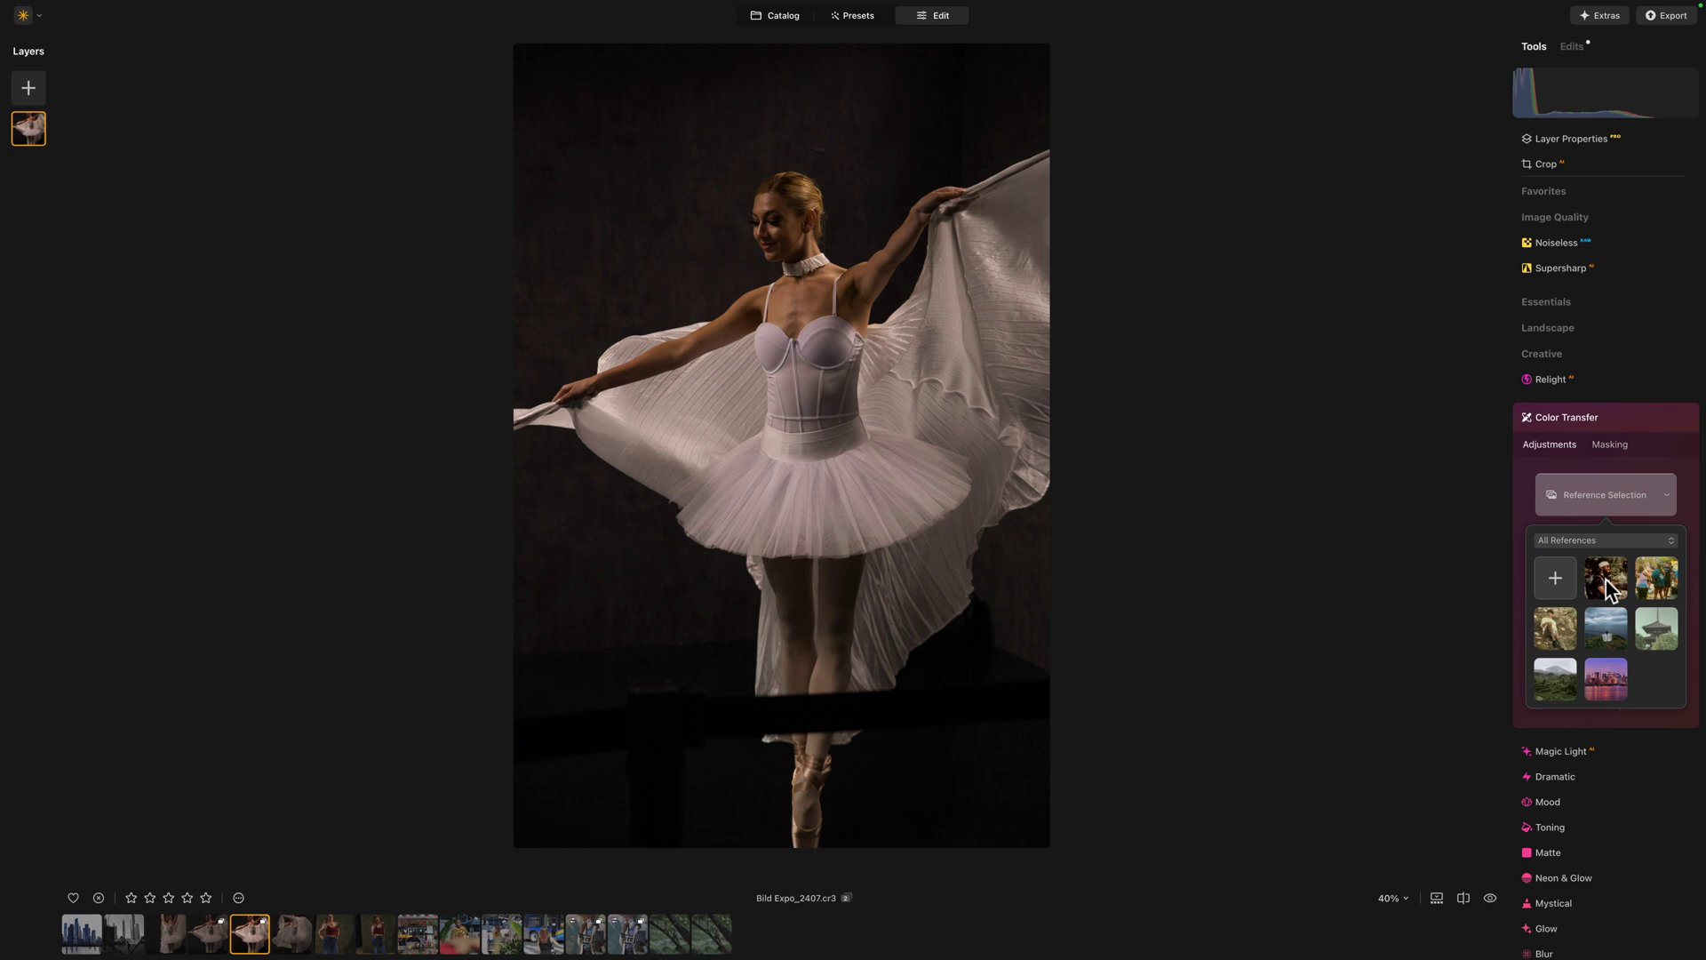
pyautogui.click(1659, 579)
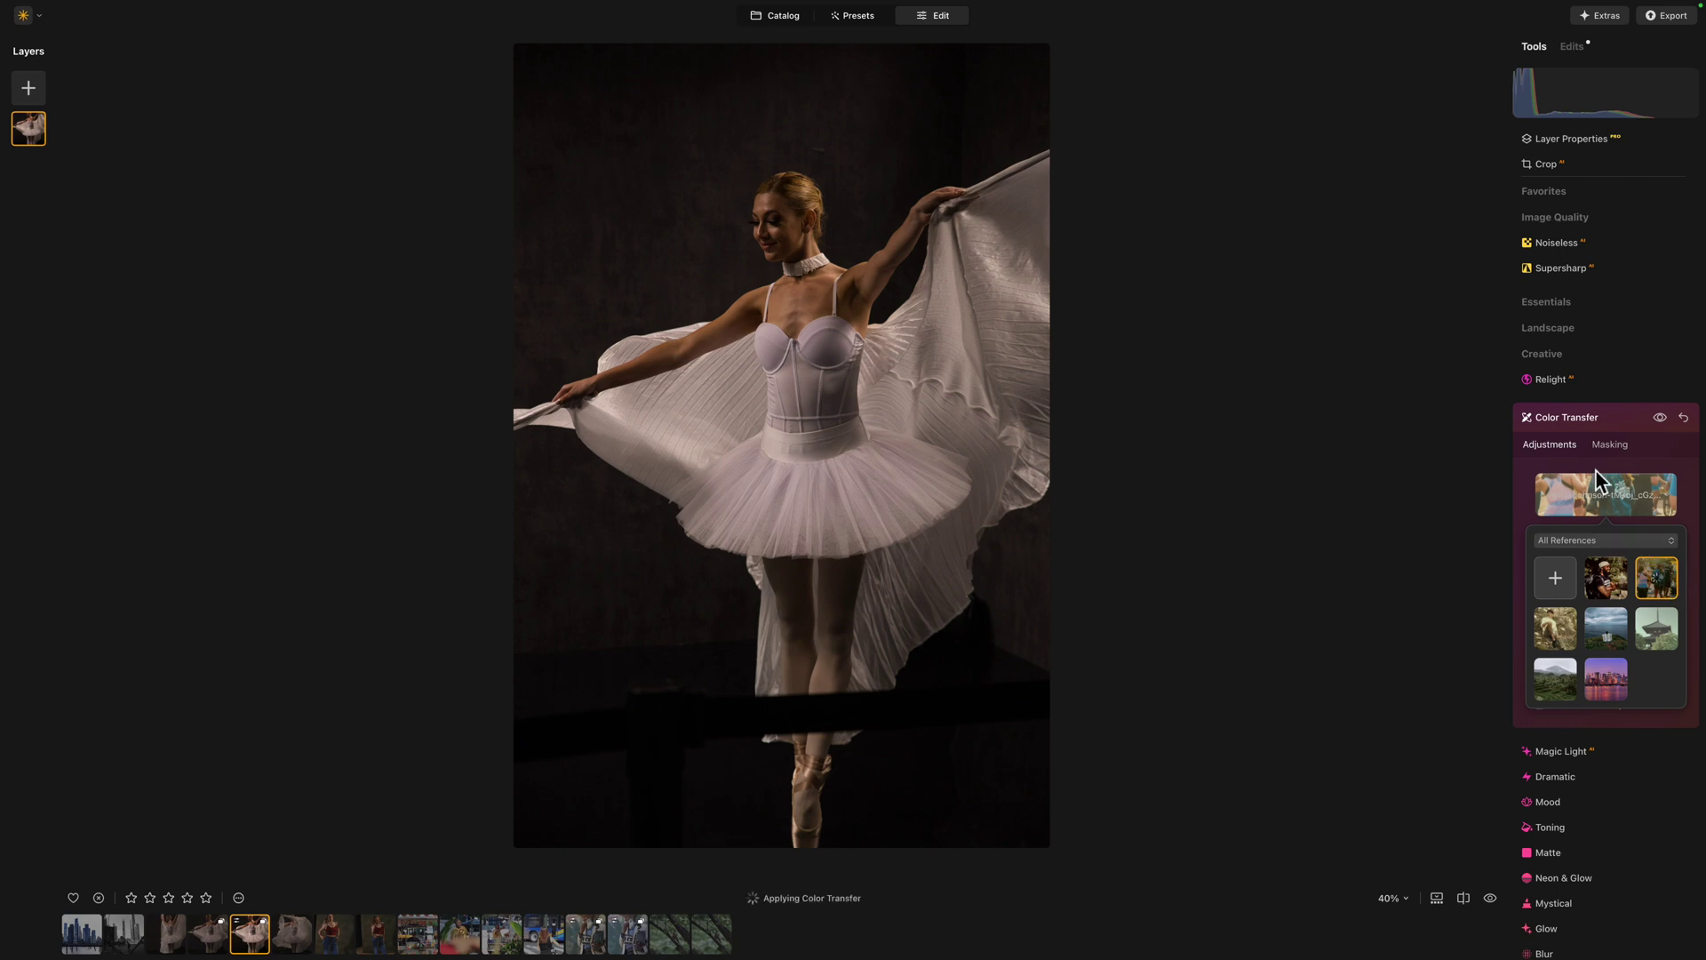
pyautogui.click(1553, 462)
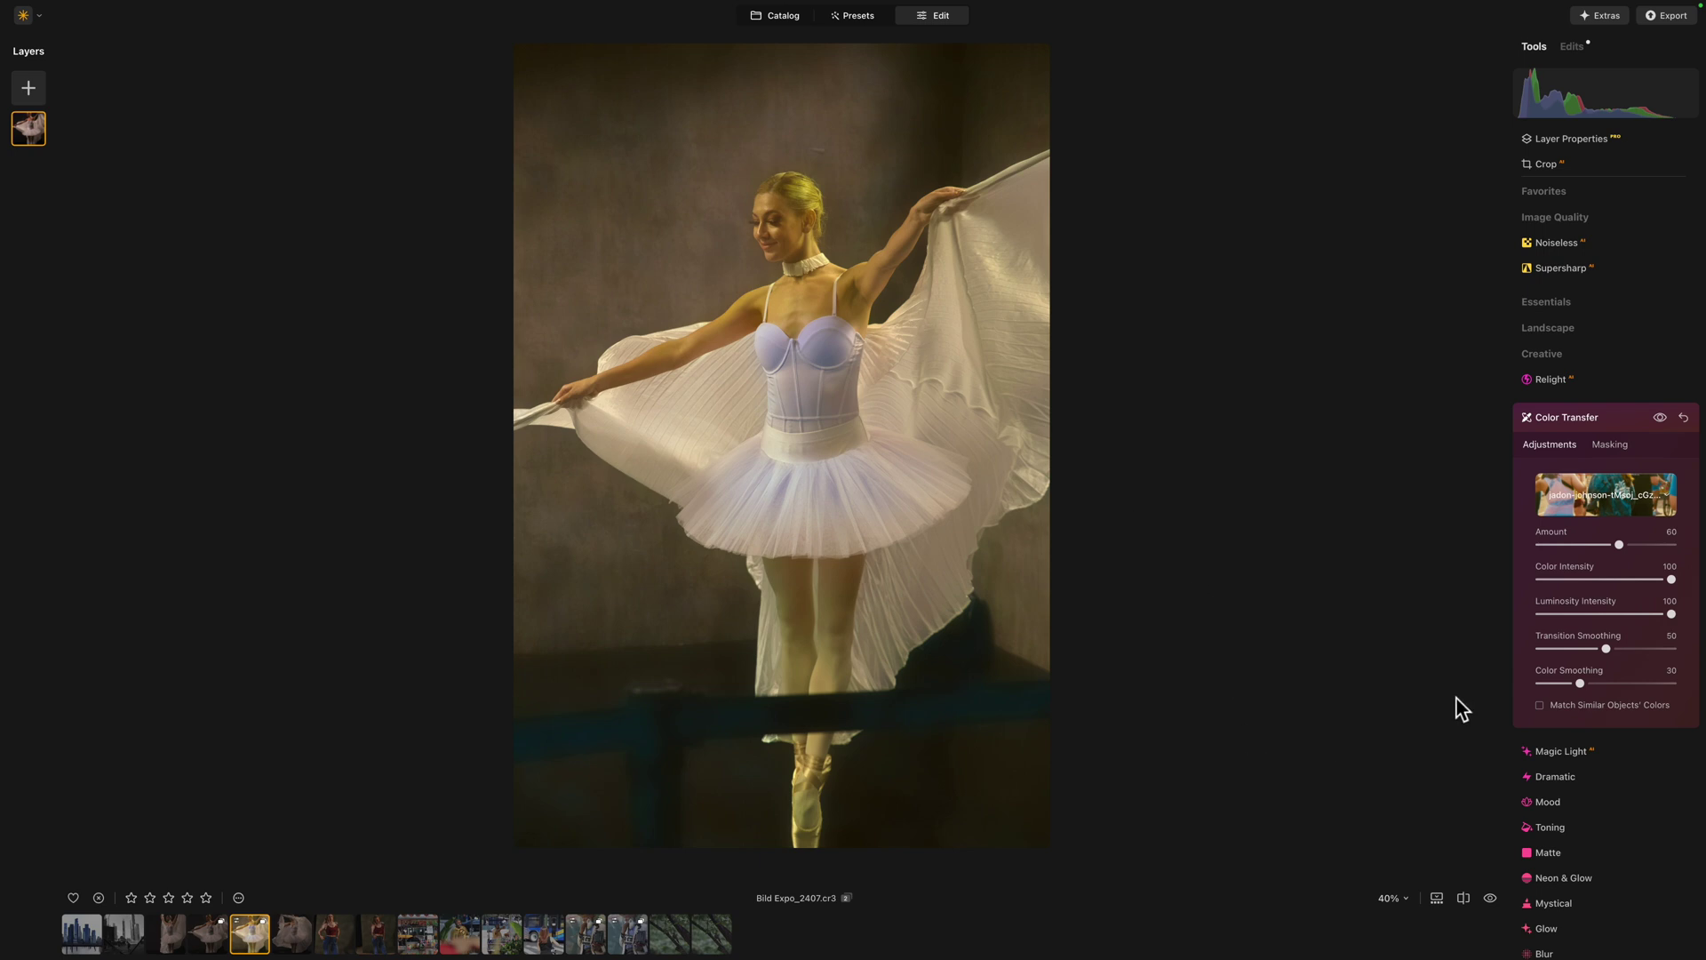
pyautogui.moveTo(1619, 548); pyautogui.dragTo(1569, 551)
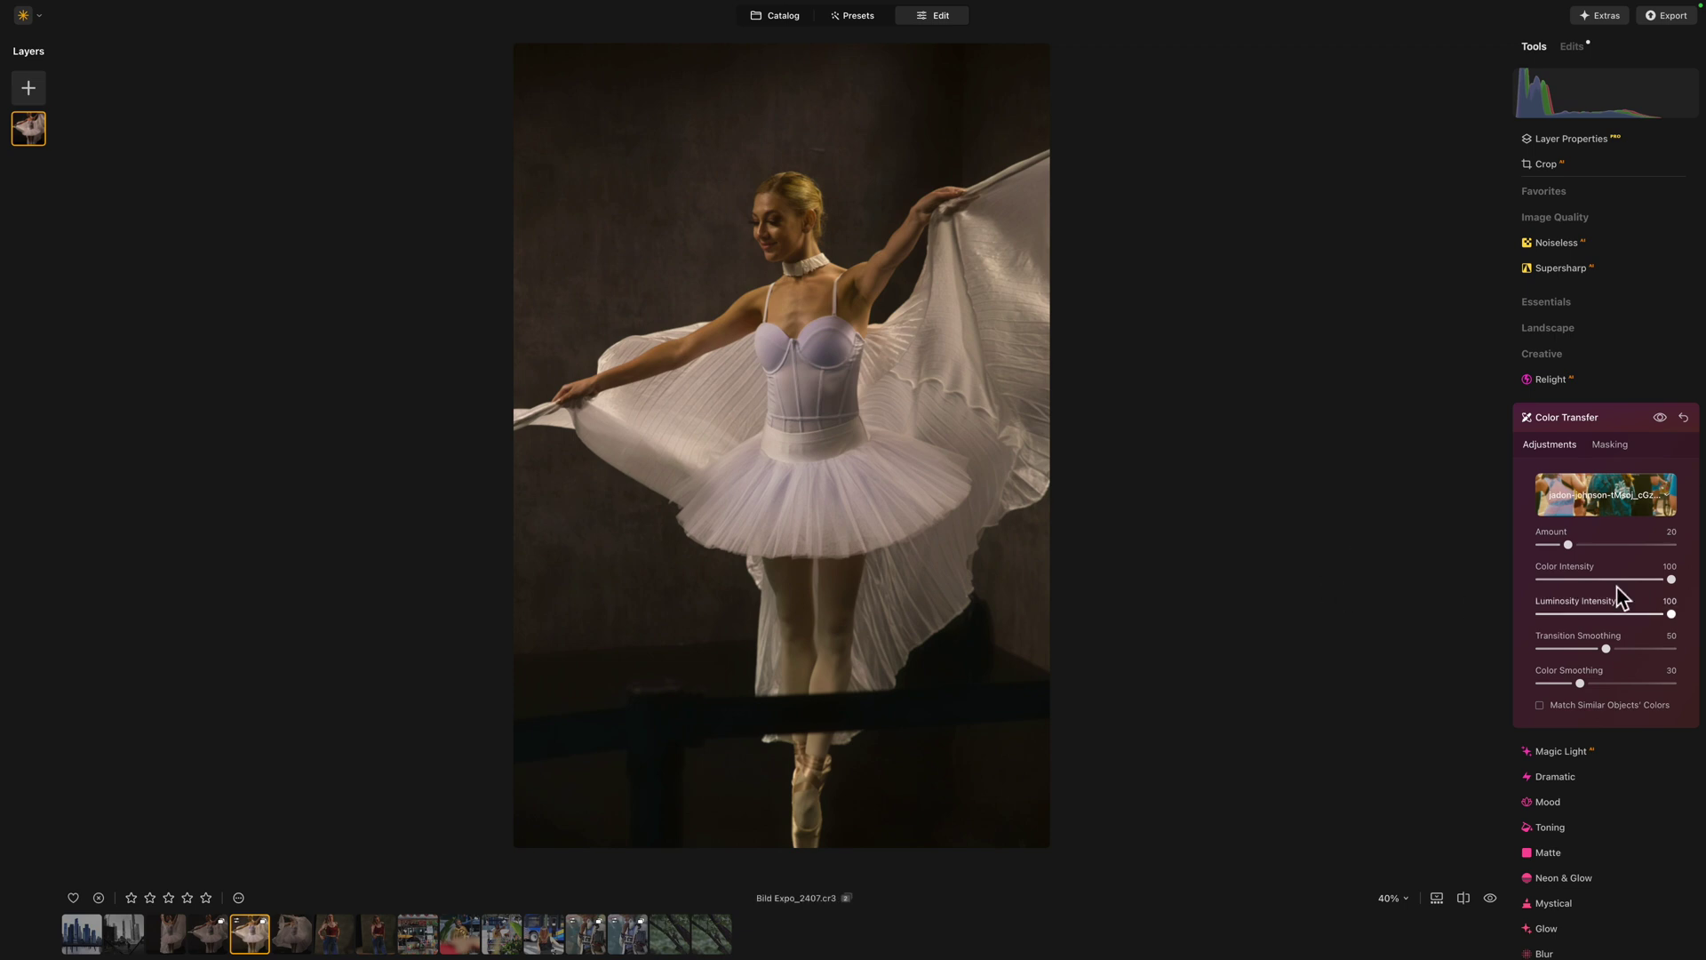
# Switch the Color Transfer reference to the dark, warm-toned image and raise the Amount.
pyautogui.click(1633, 494)
pyautogui.click(1599, 579)
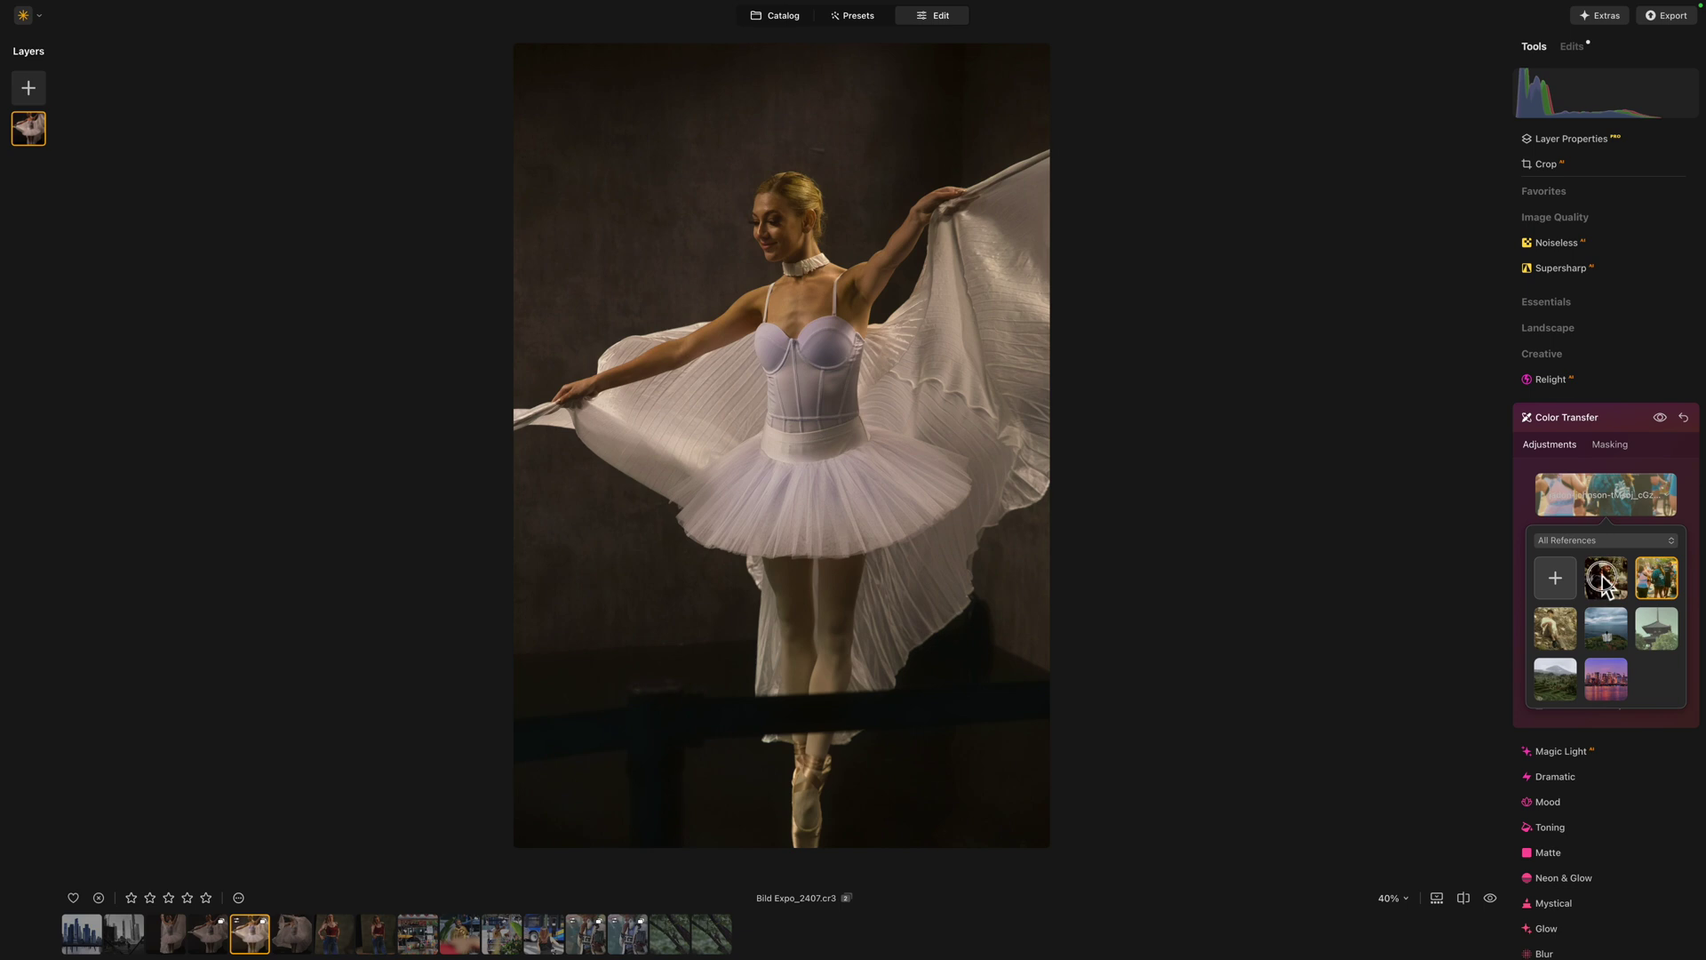
pyautogui.click(1475, 506)
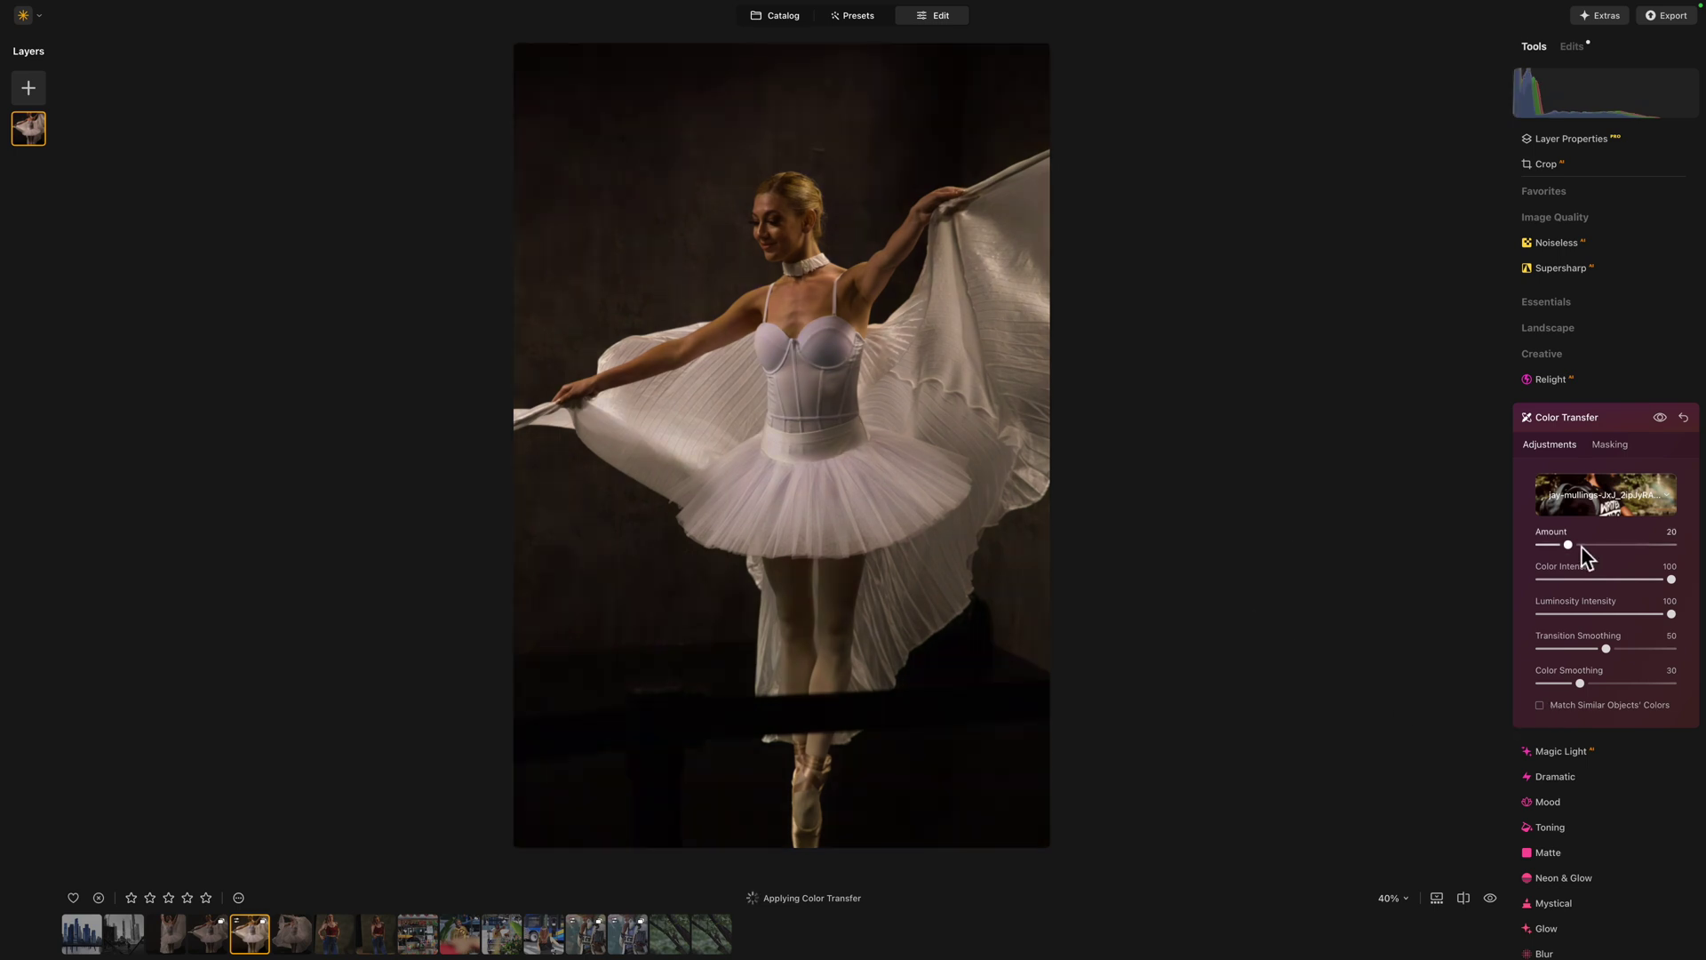
pyautogui.moveTo(1572, 544); pyautogui.dragTo(1599, 546)
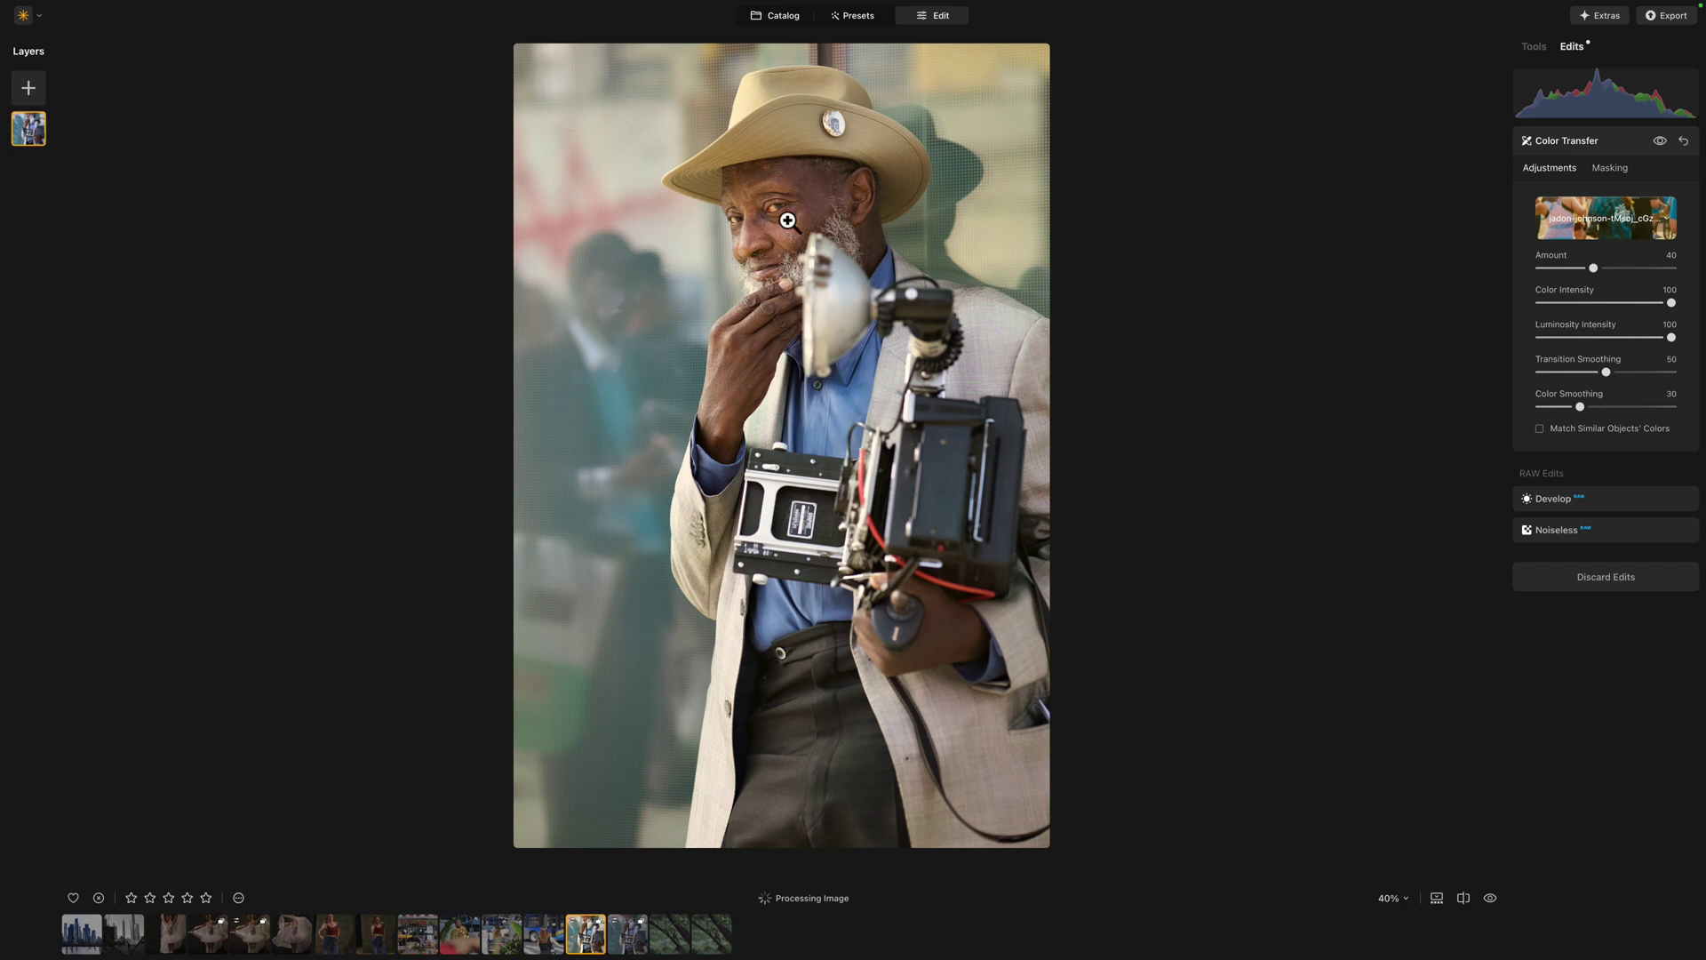
# Compare the unedited copy of Bild Expo_0121 with its color-transferred version.
pyautogui.click(620, 943)
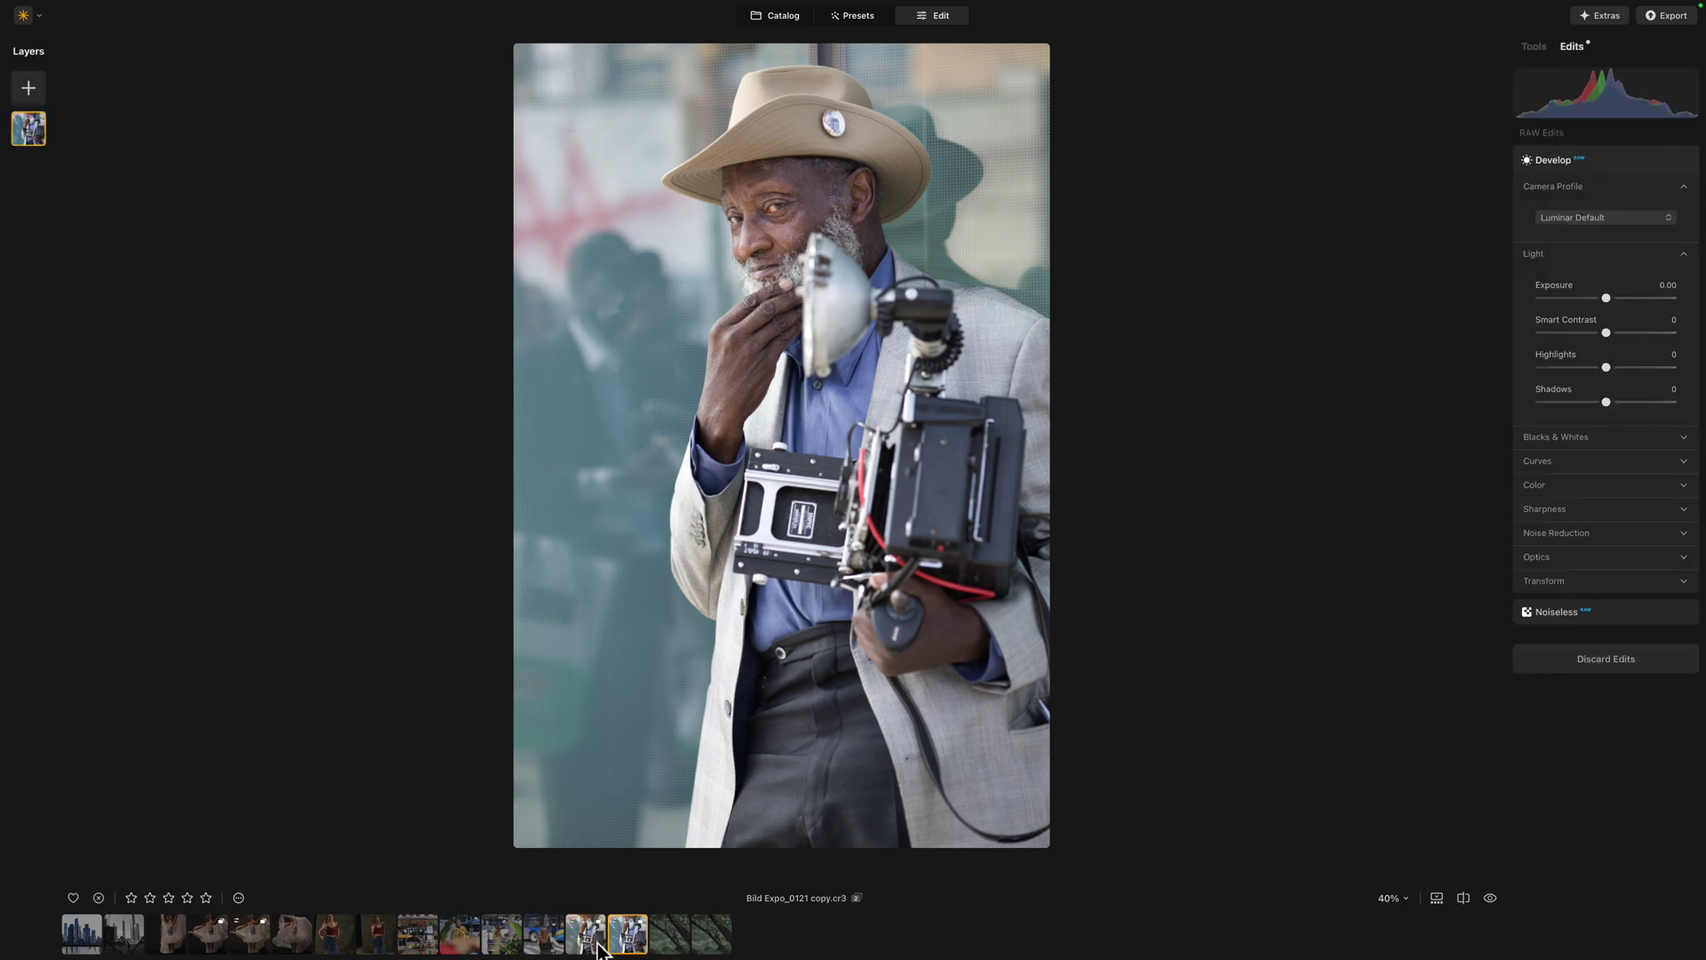
pyautogui.click(589, 935)
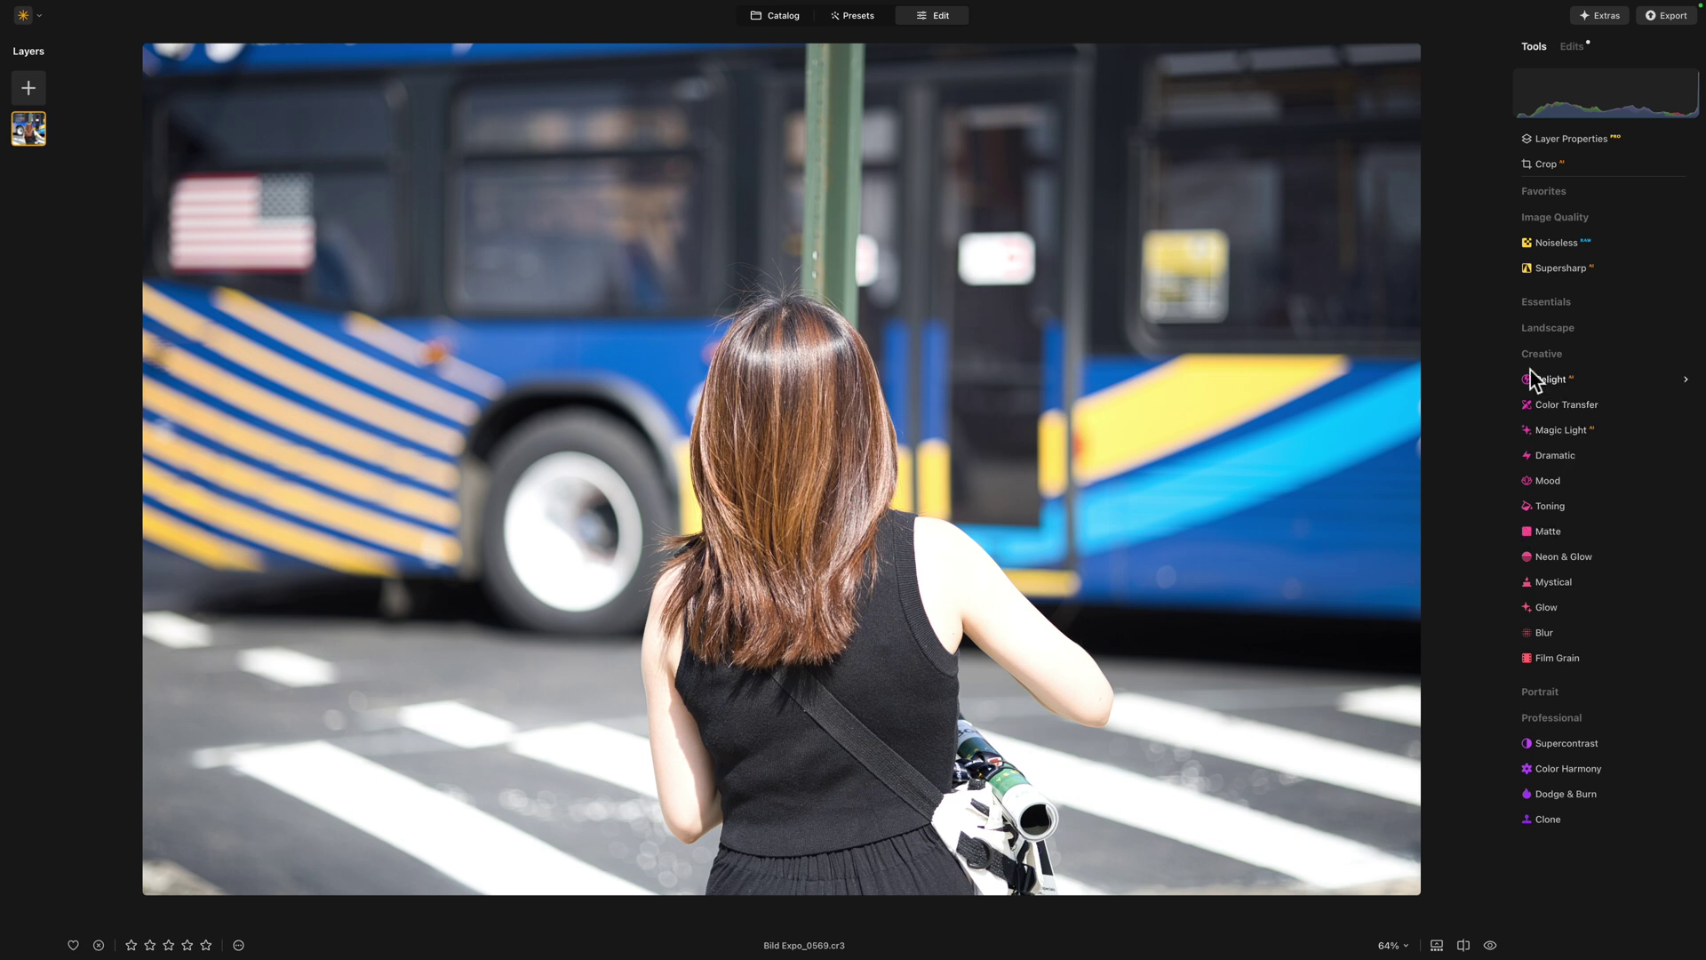
# Develop the bus photo Bild Expo_0569 with Exposure -0.43, Smart Contrast 27 and Shadows -4.
pyautogui.click(1548, 329)
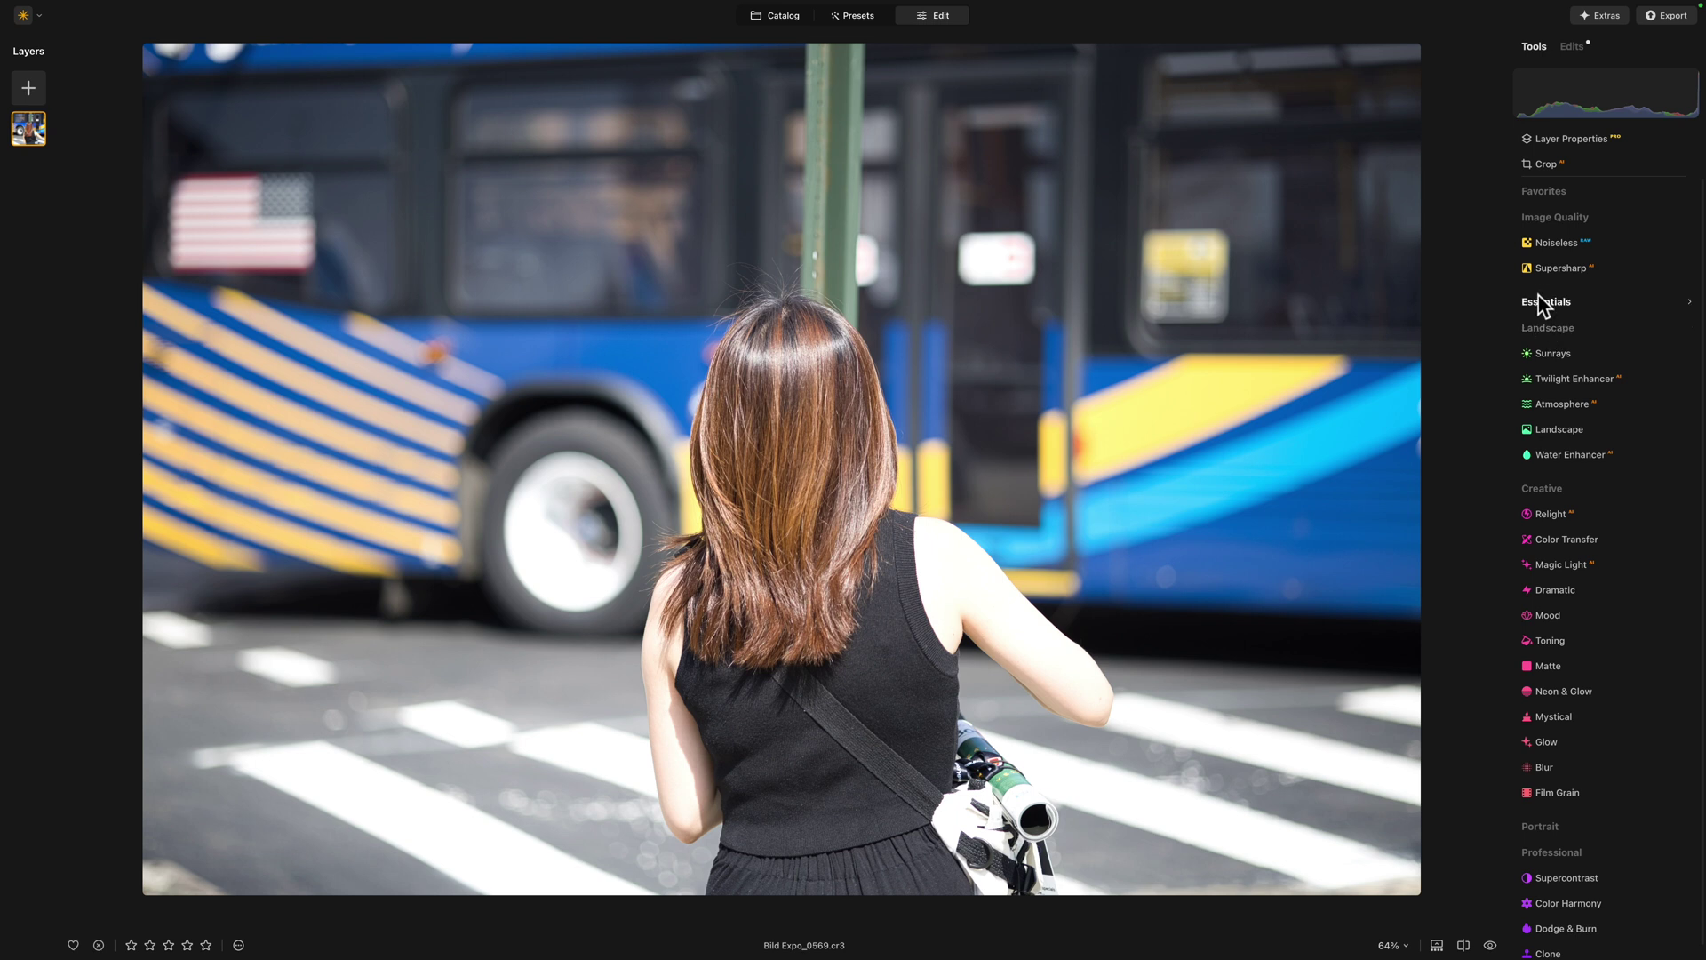
pyautogui.click(1541, 302)
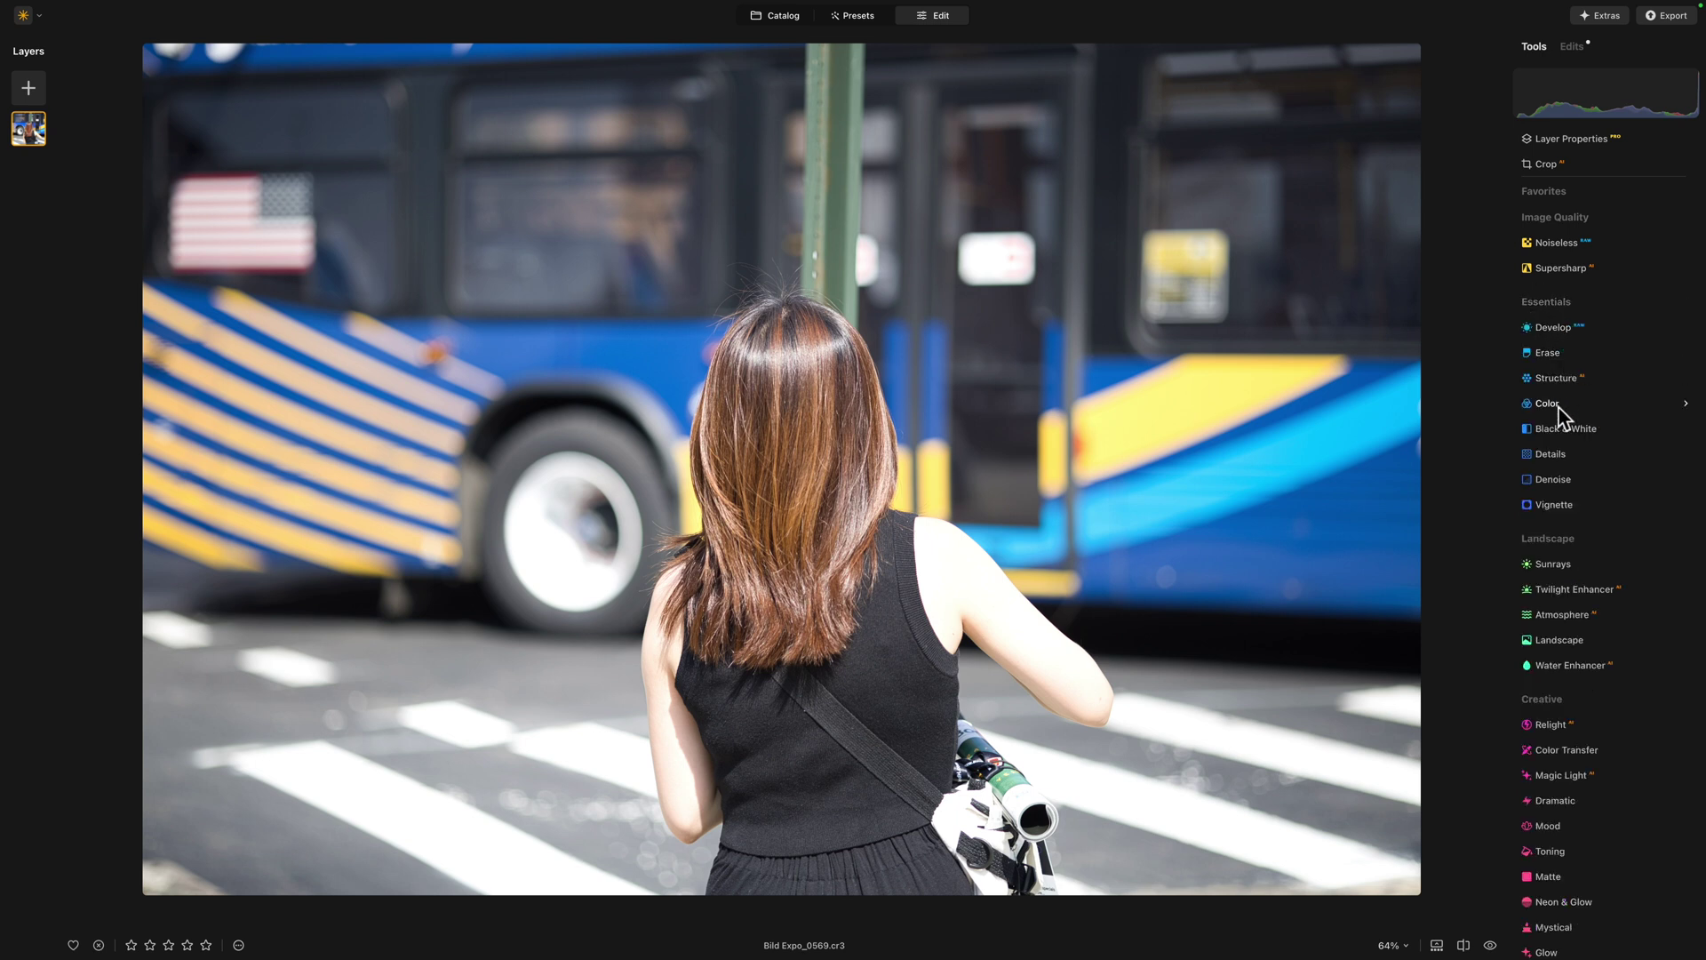
pyautogui.click(1555, 329)
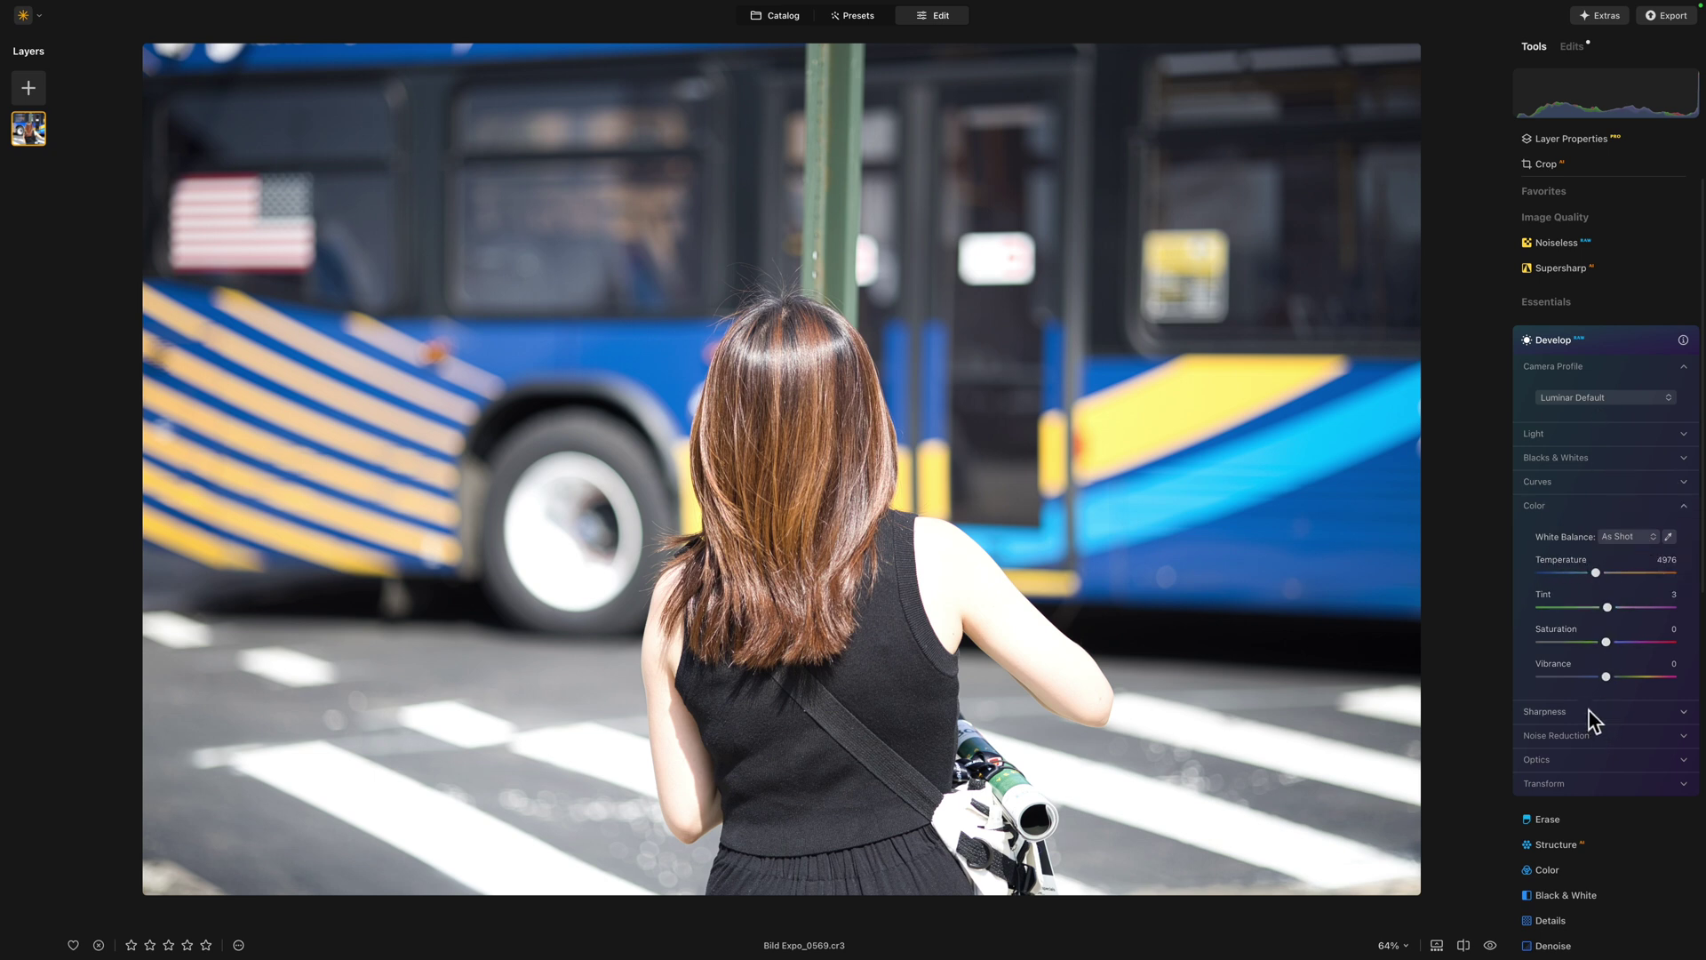
pyautogui.click(1548, 440)
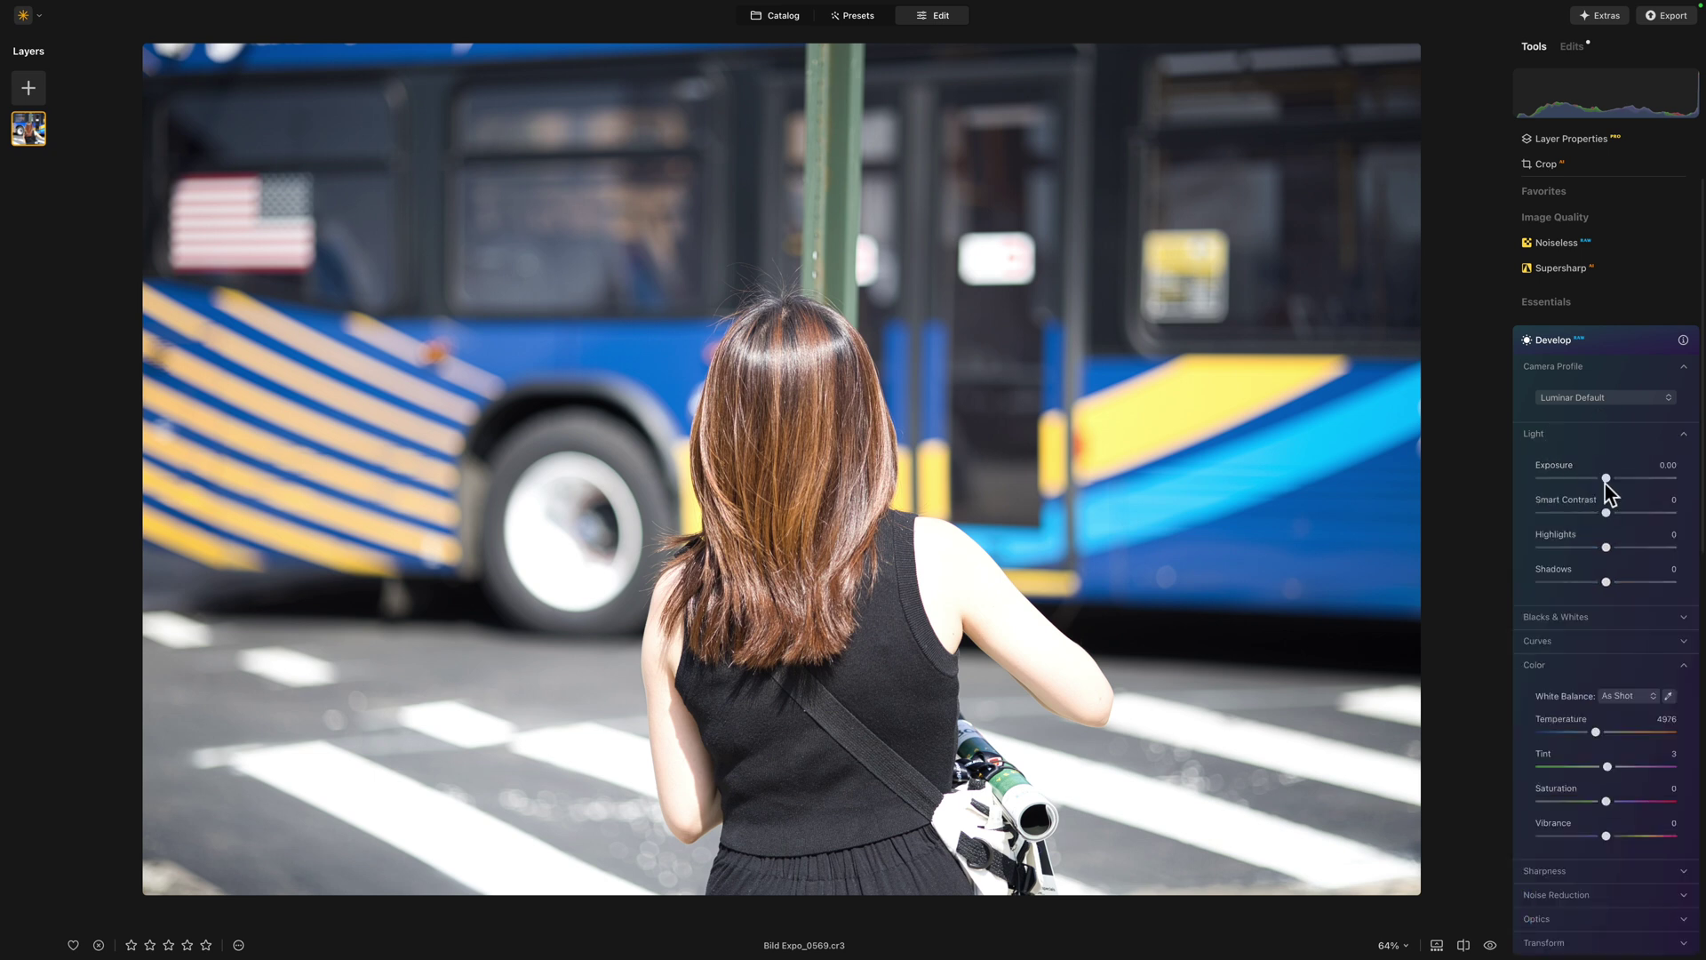
pyautogui.moveTo(1607, 481)
pyautogui.mouseDown()
pyautogui.moveTo(1607, 514)
pyautogui.moveTo(1625, 515)
pyautogui.moveTo(1601, 479)
pyautogui.mouseUp()
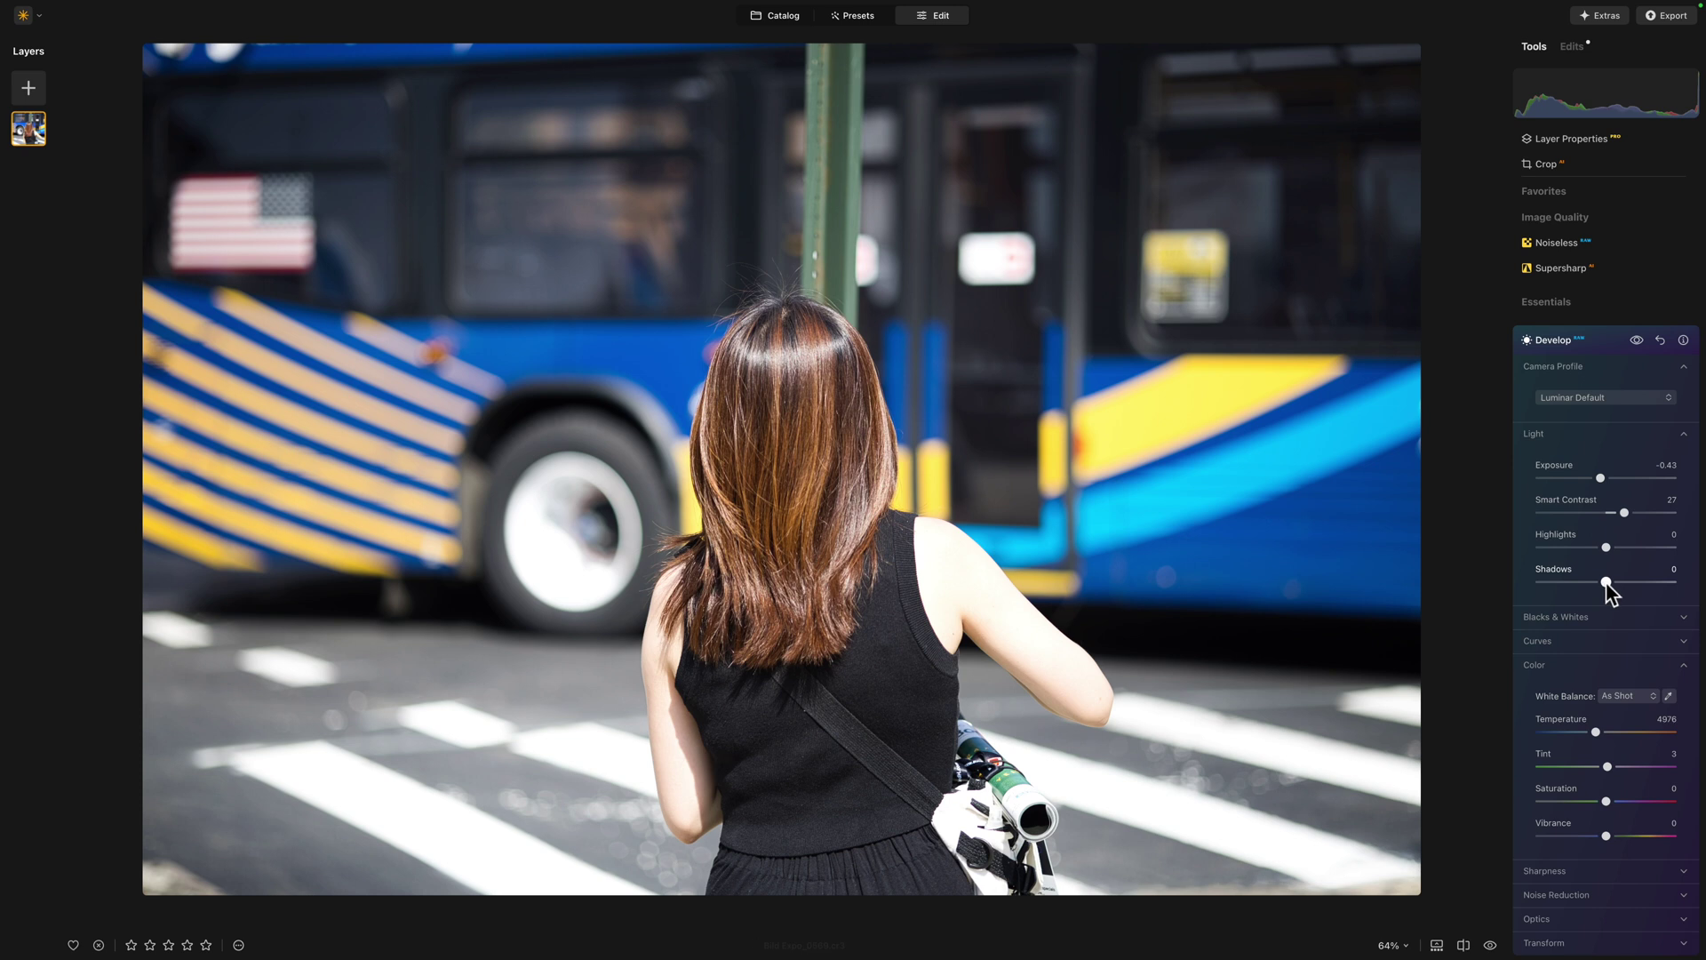
pyautogui.moveTo(1606, 583); pyautogui.dragTo(1603, 585)
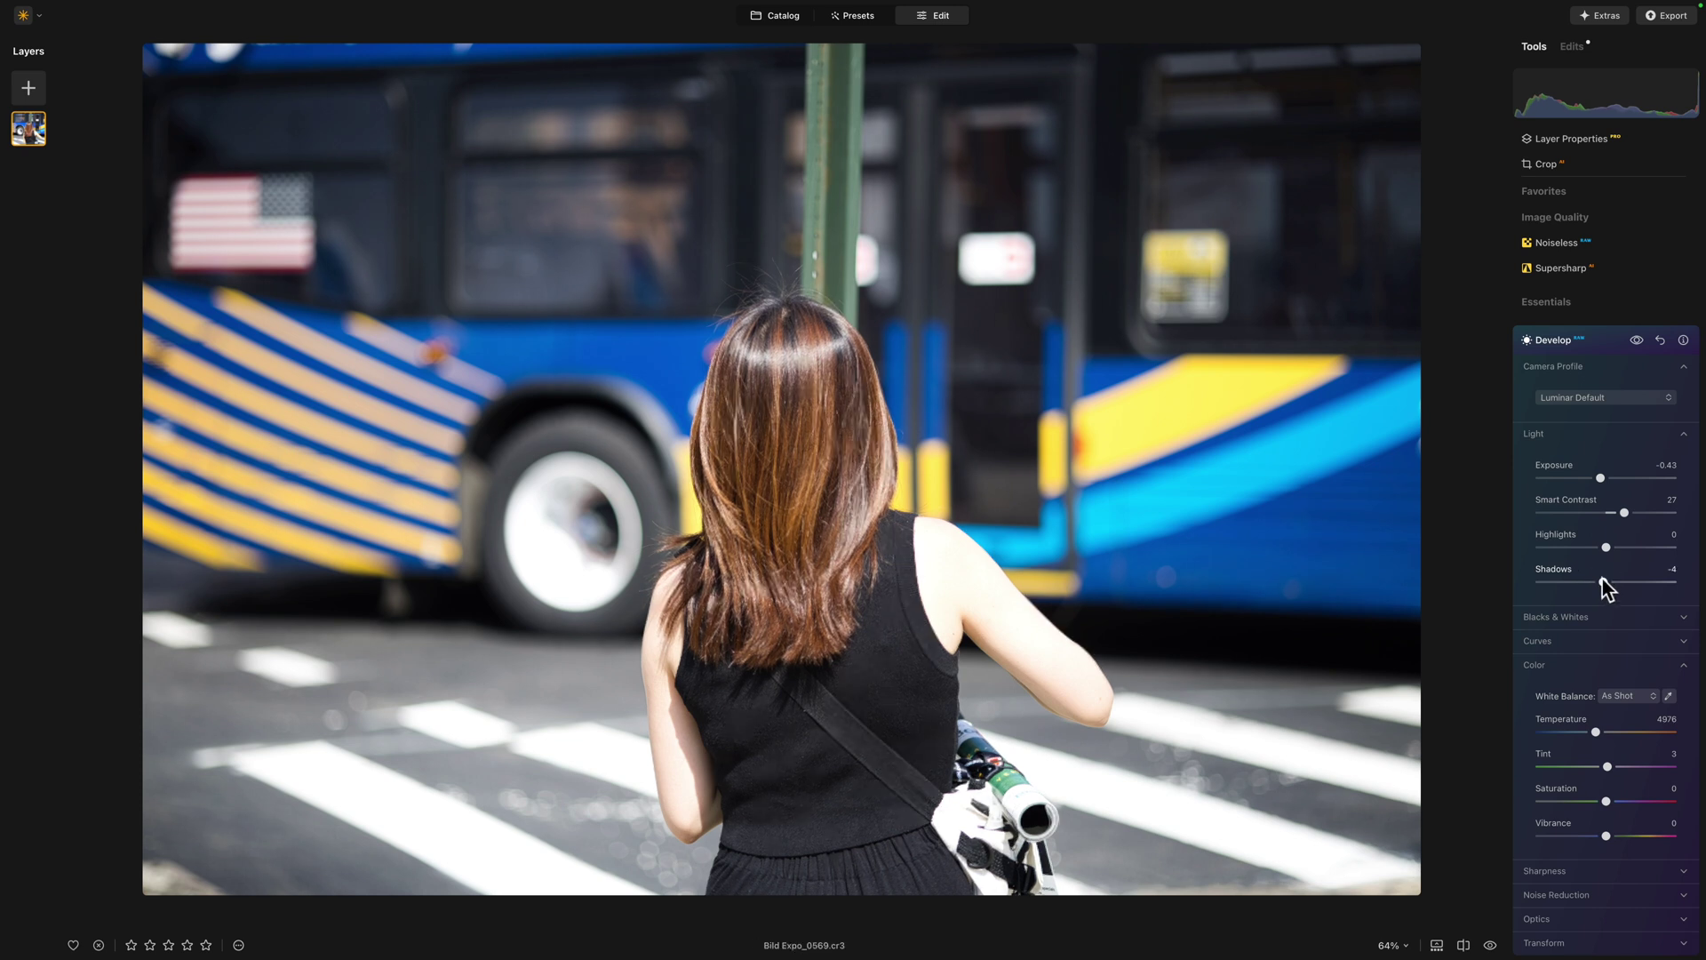
pyautogui.click(1581, 338)
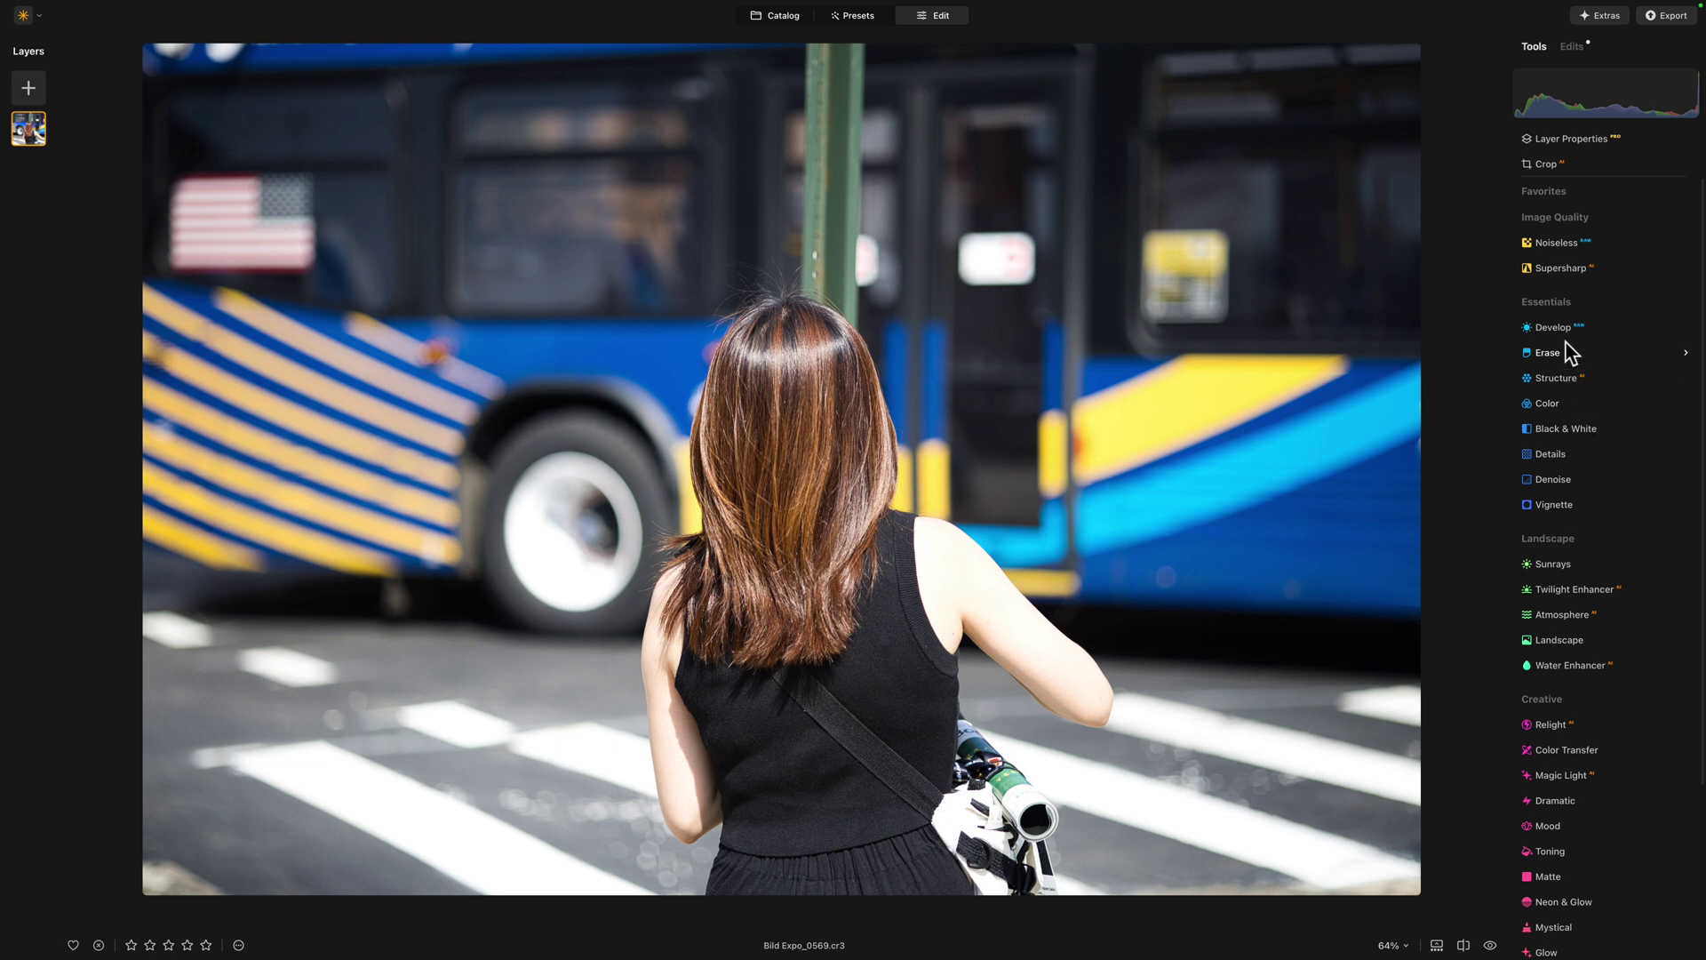
# Create a color mask for the Color adjustment by sampling the bus's blue paint.
pyautogui.click(1550, 407)
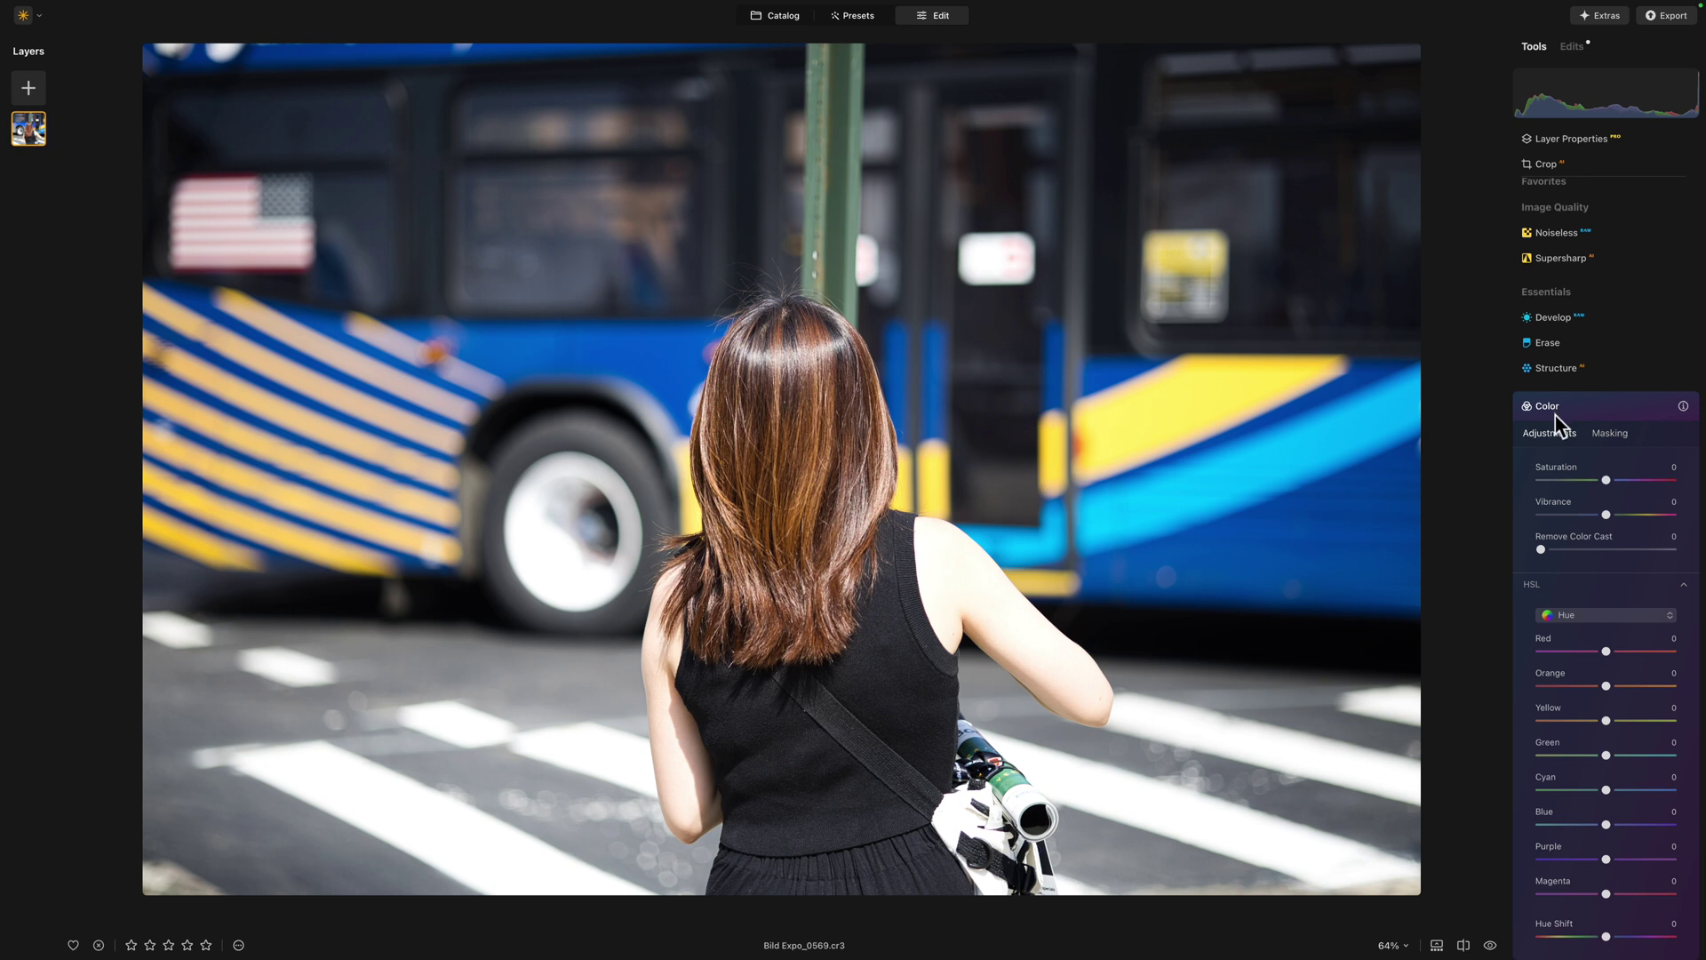
pyautogui.click(1611, 435)
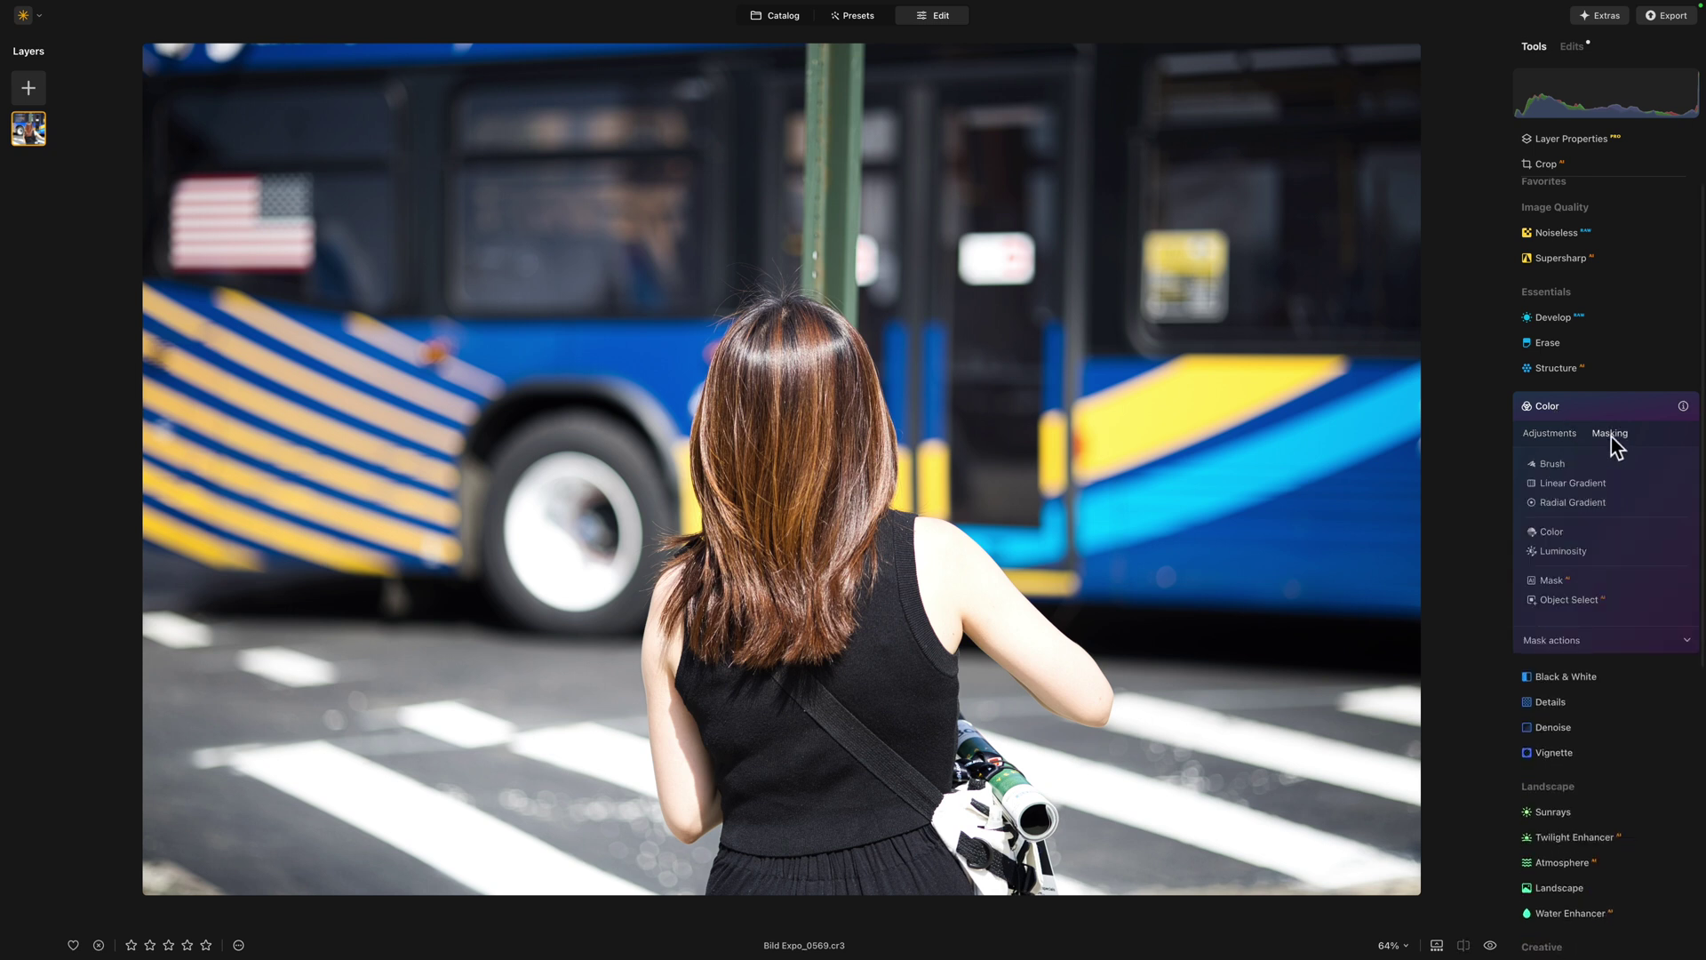
pyautogui.click(1552, 531)
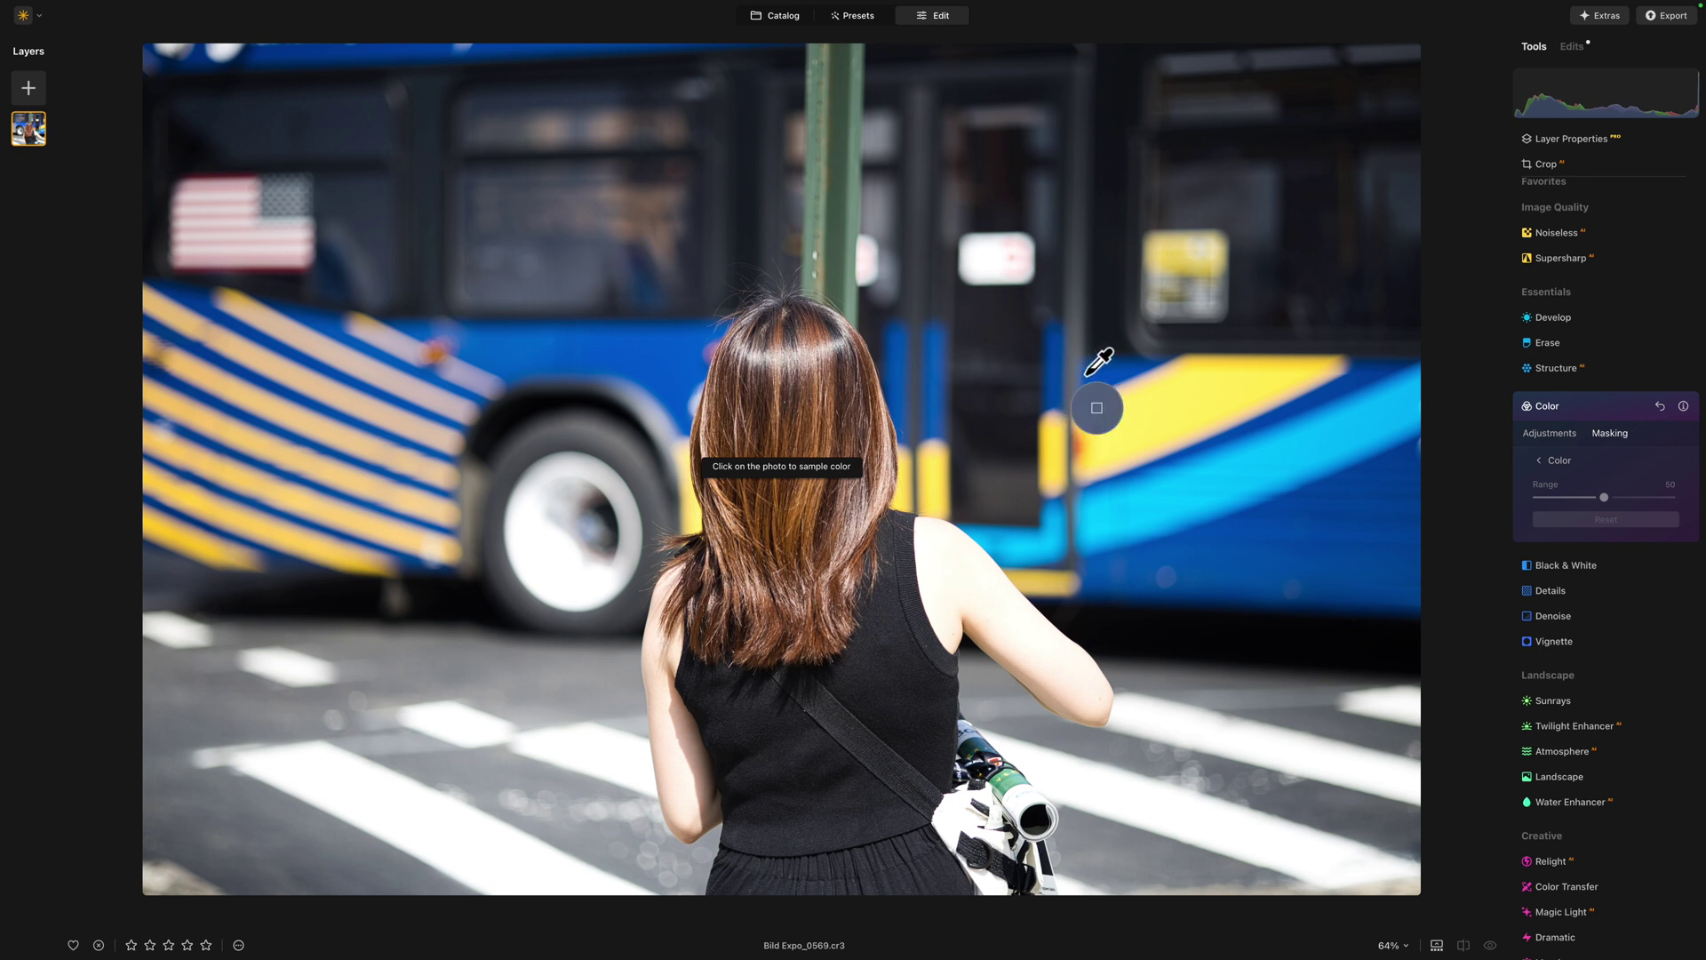
pyautogui.click(1256, 534)
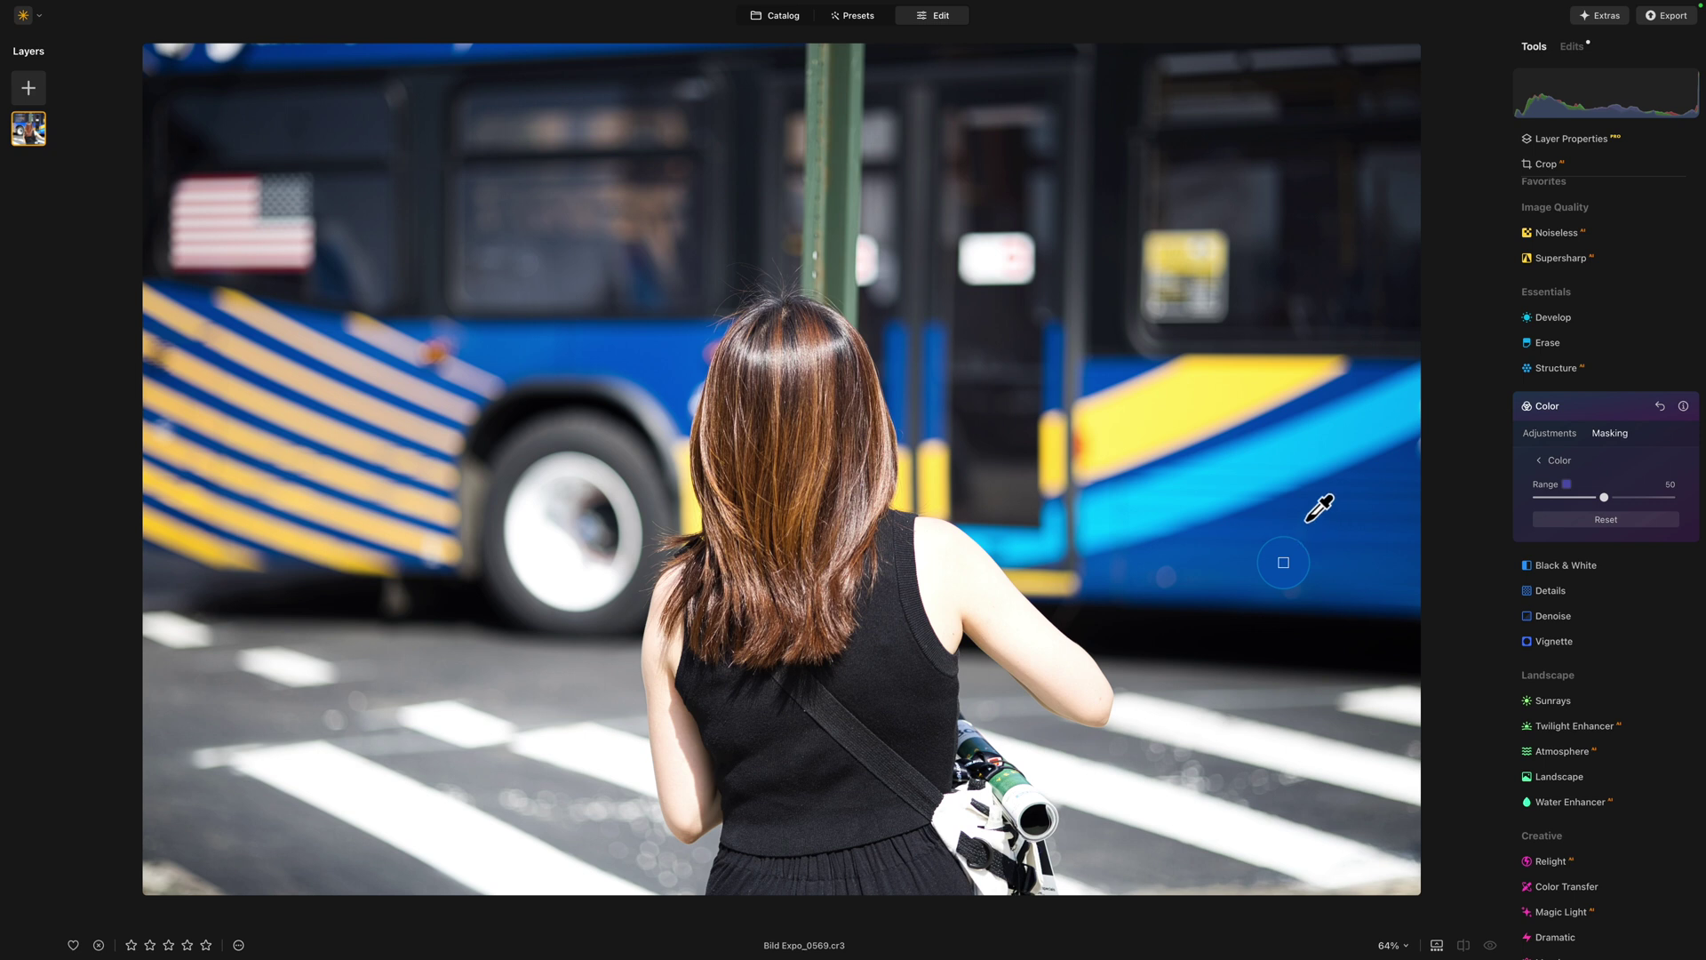
pyautogui.click(1266, 515)
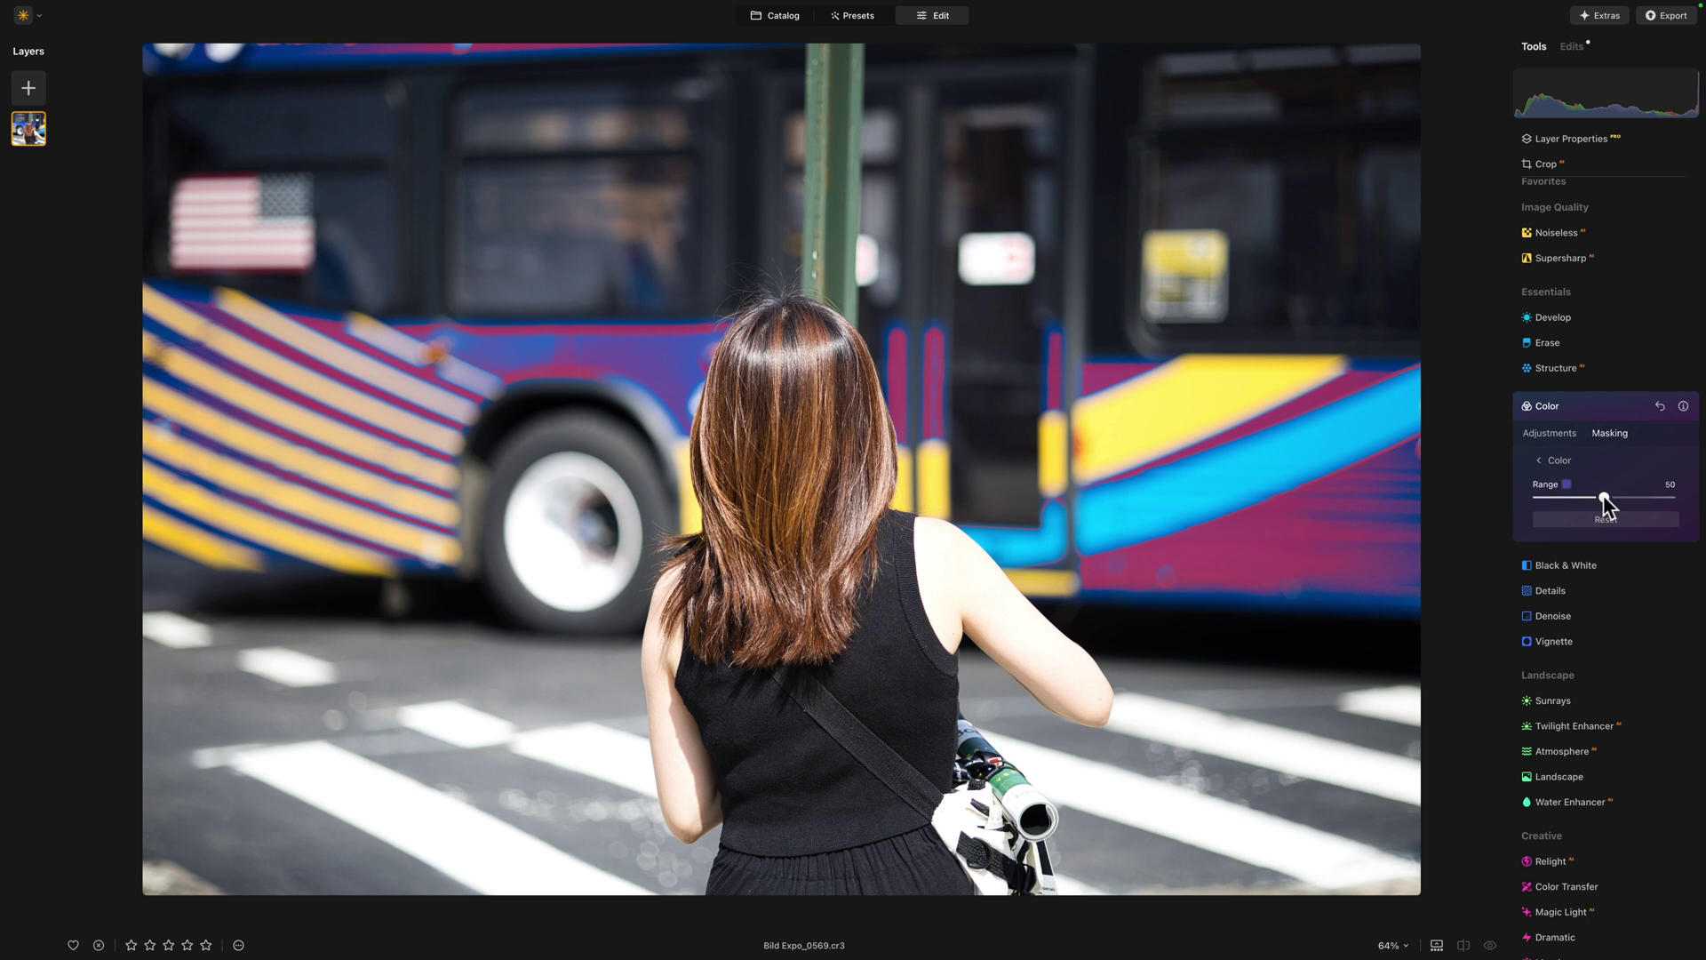
# Narrow the blue color mask's Range to 18 and widen it to 89.
pyautogui.moveTo(1604, 496); pyautogui.dragTo(1564, 498)
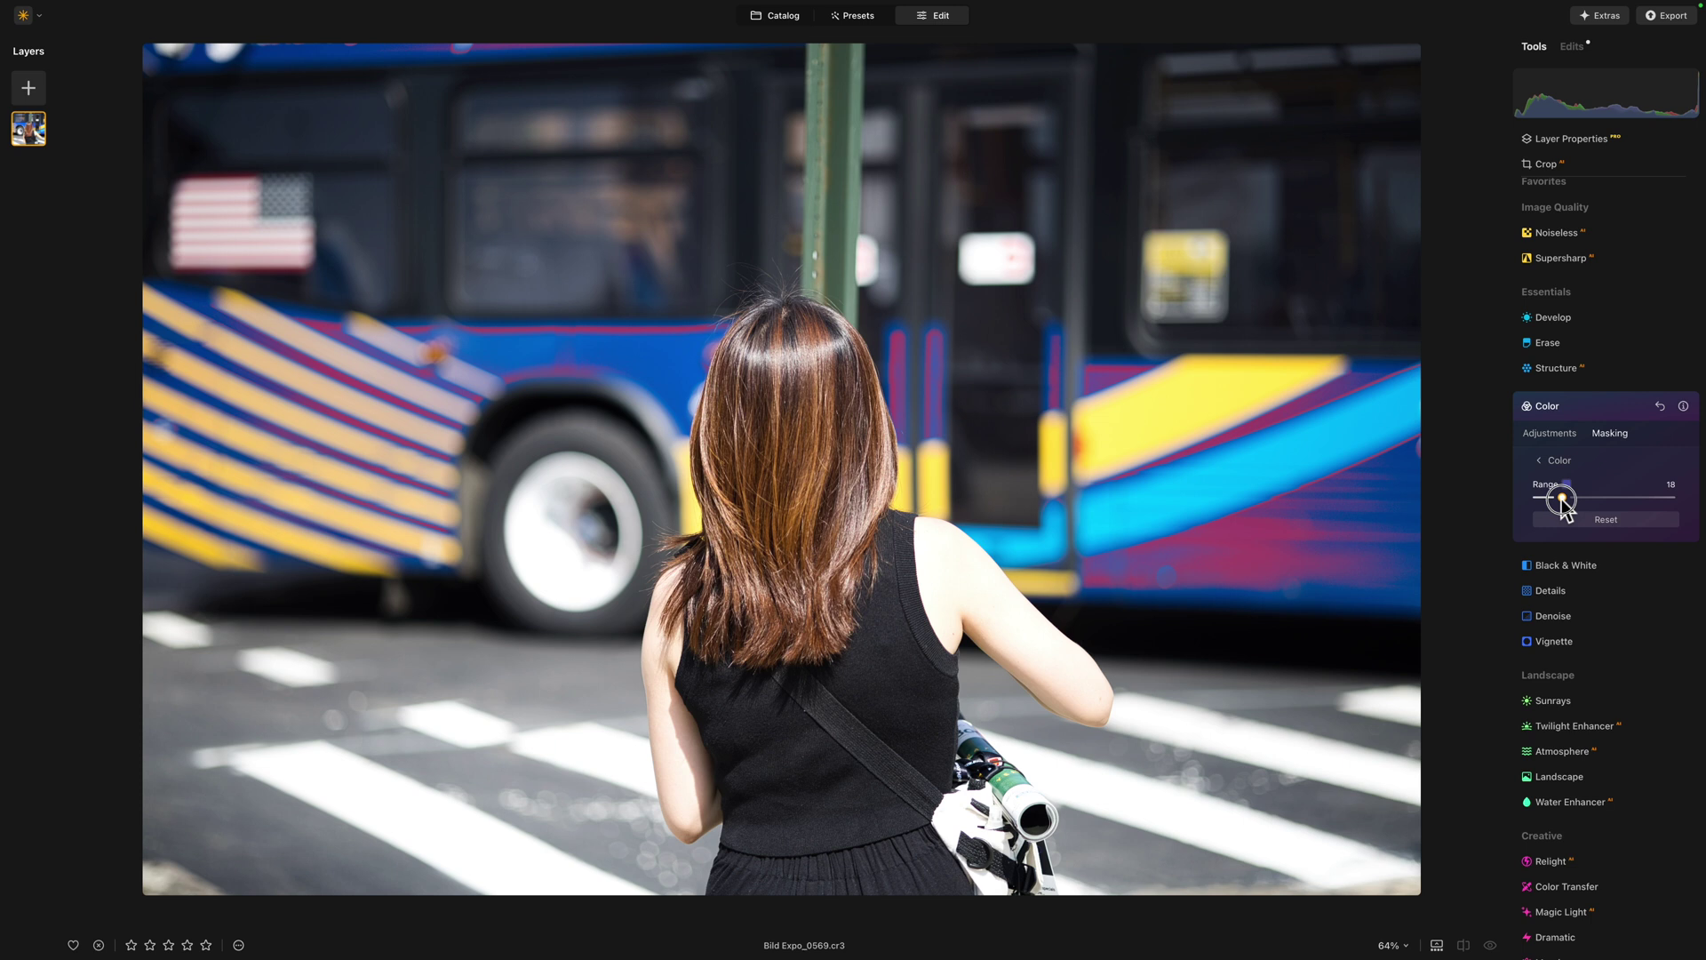
pyautogui.moveTo(1561, 503); pyautogui.dragTo(1656, 498)
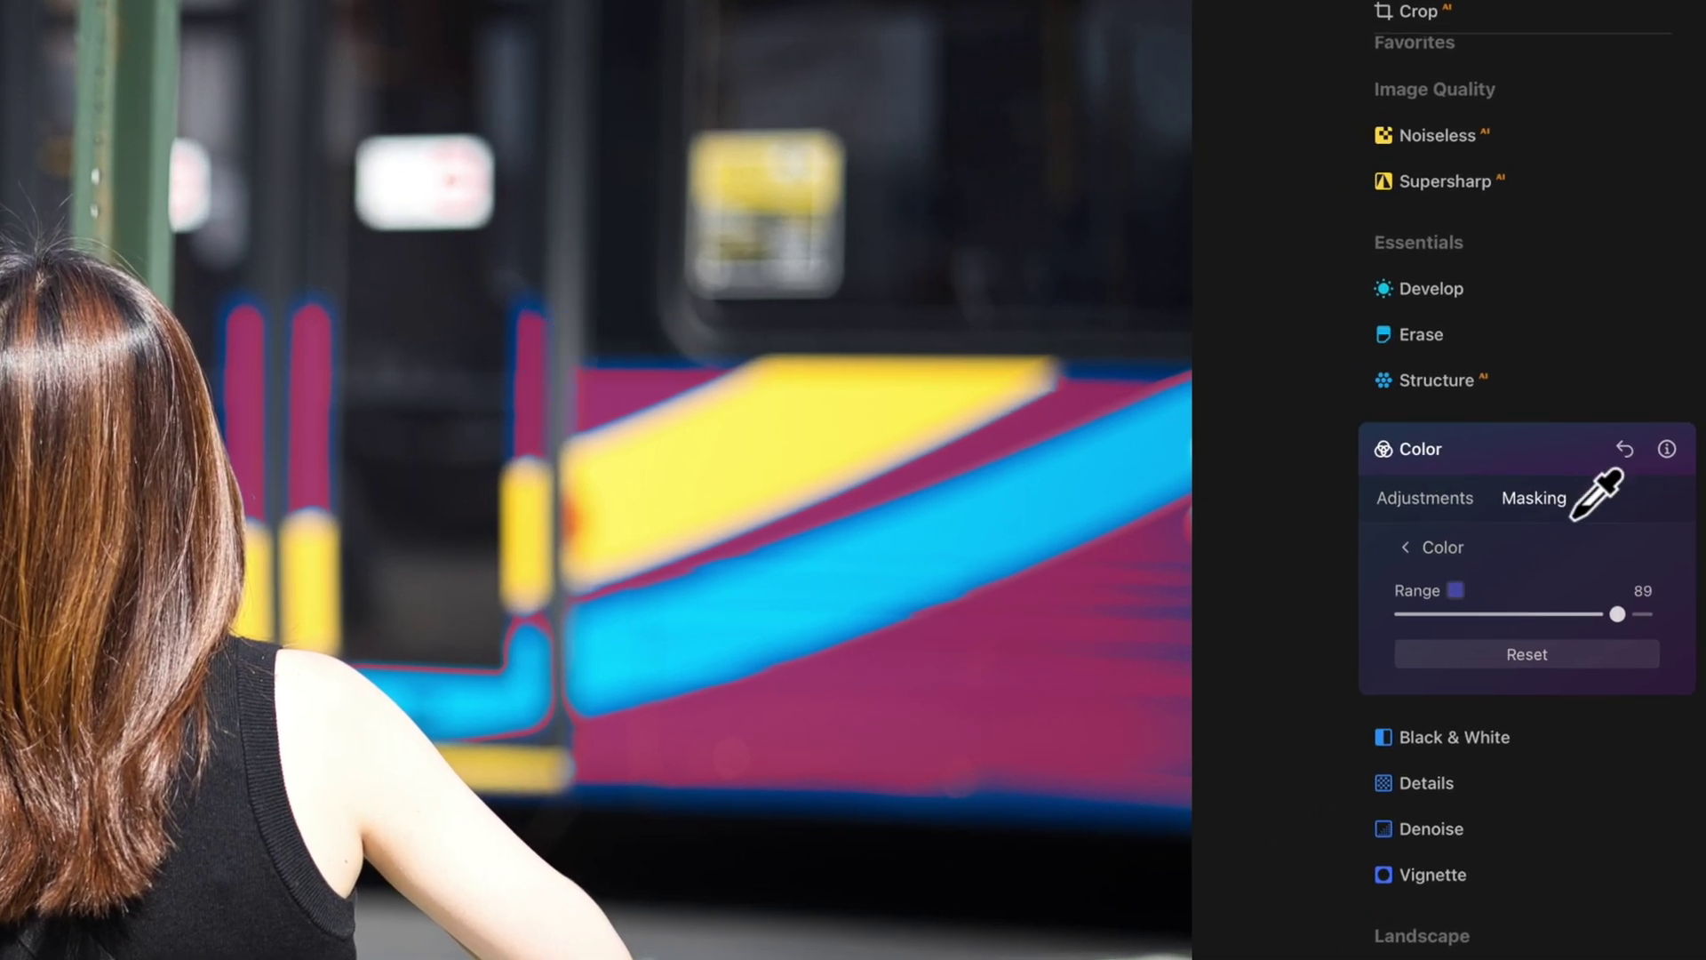
# Widen the Range of the bus's blue color mask to 100 and finish the mask.
pyautogui.click(1617, 613)
pyautogui.moveTo(1617, 615); pyautogui.dragTo(1680, 628)
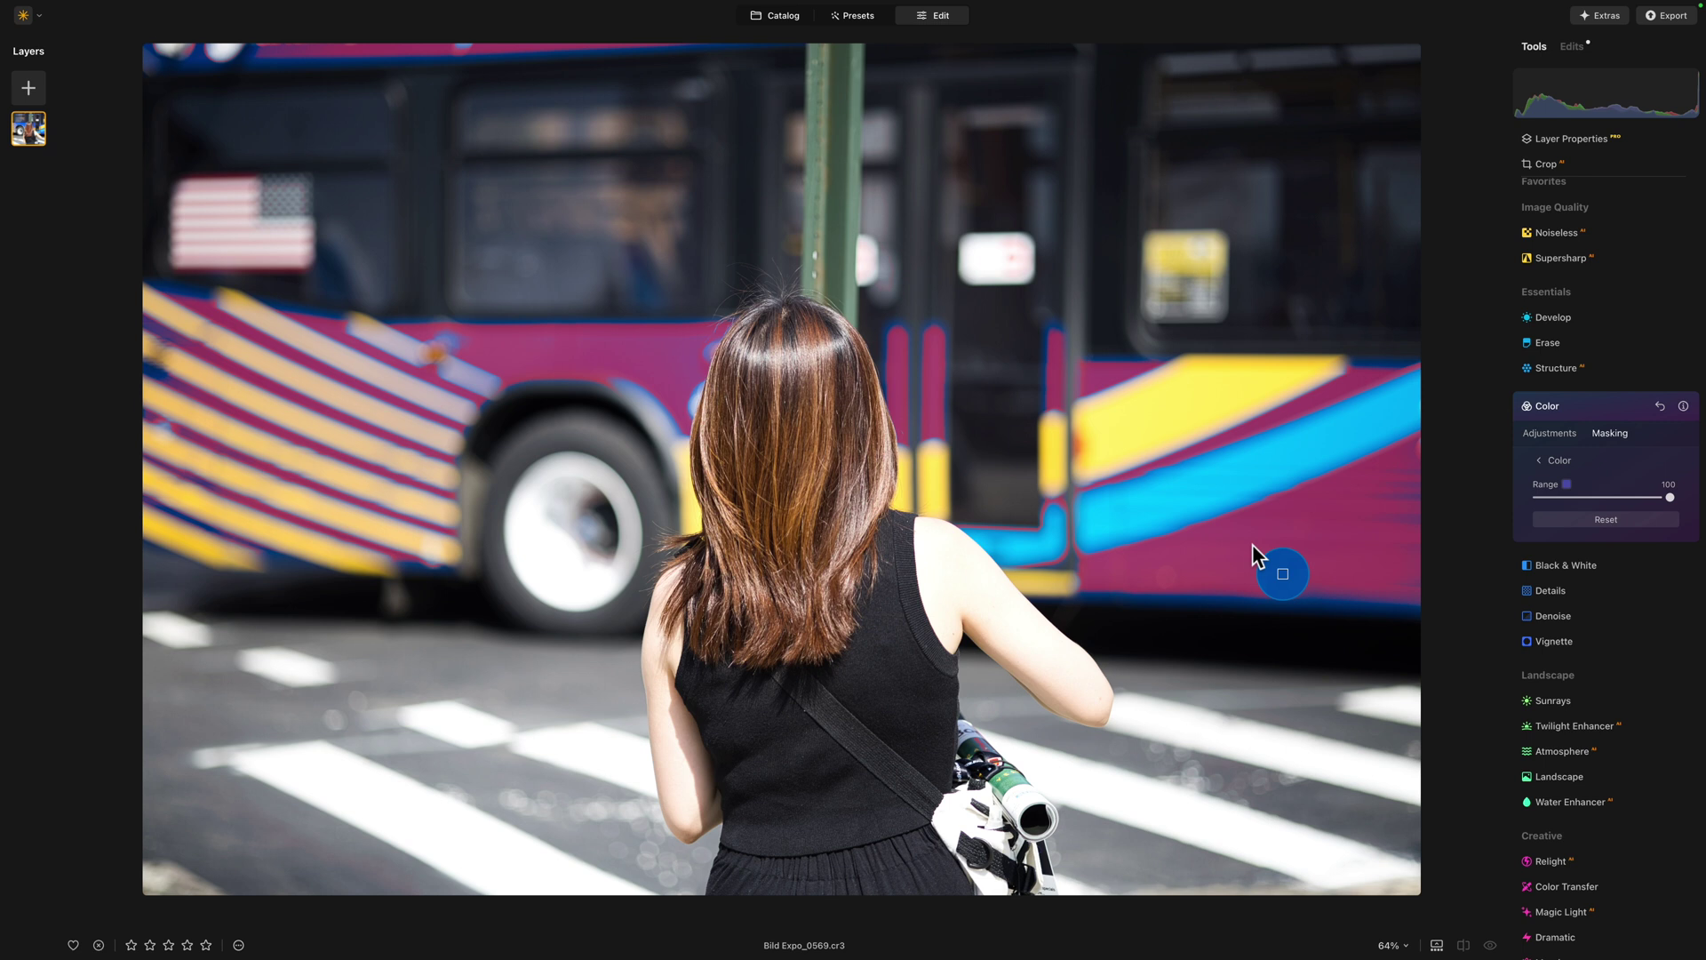
pyautogui.click(1555, 462)
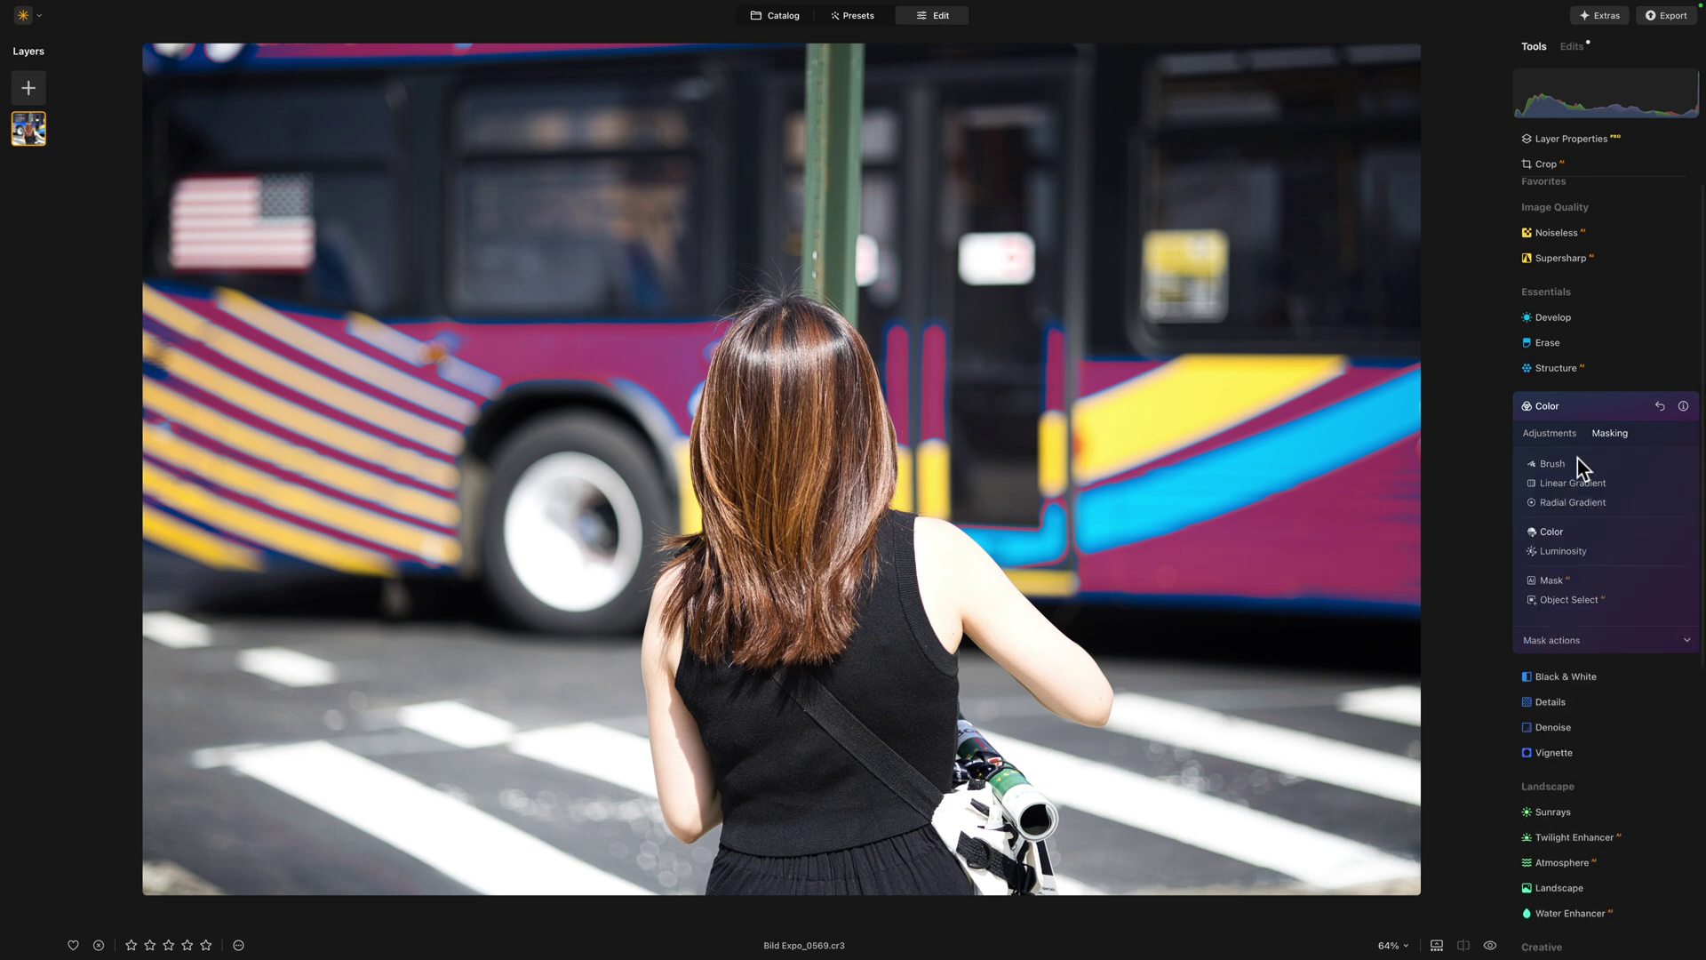
# Set the masked Color adjustment's Saturation to 42 and compare the bus photo with and without it.
pyautogui.click(1553, 435)
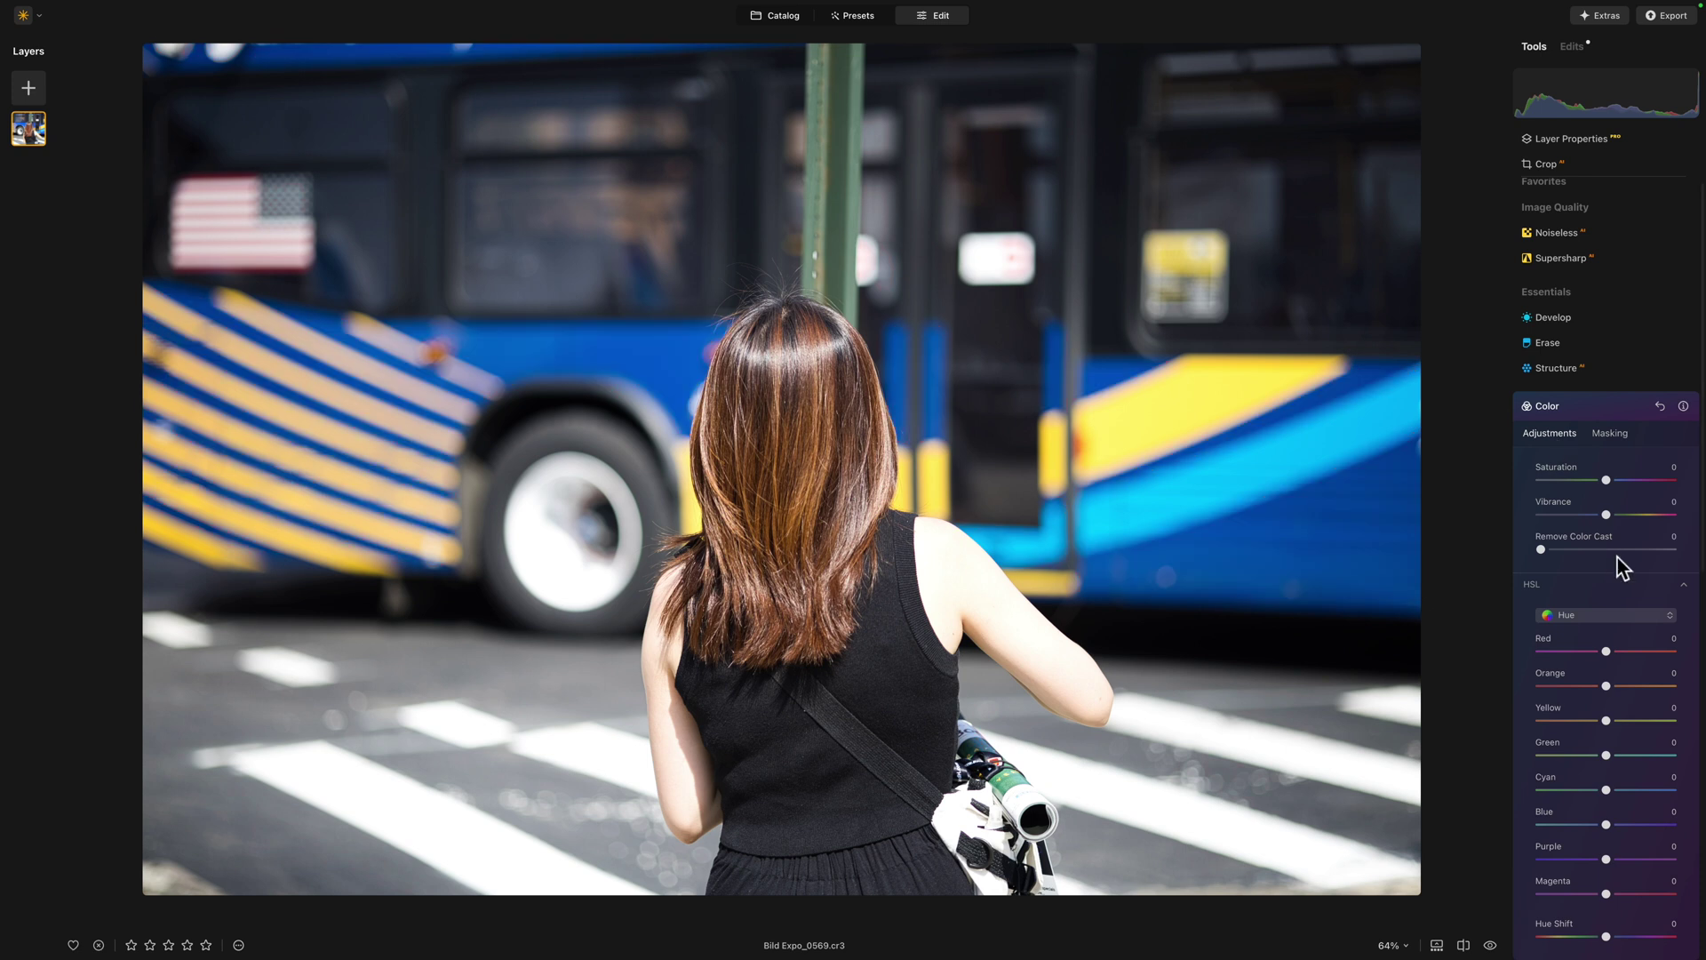
pyautogui.moveTo(1606, 479); pyautogui.dragTo(1633, 481)
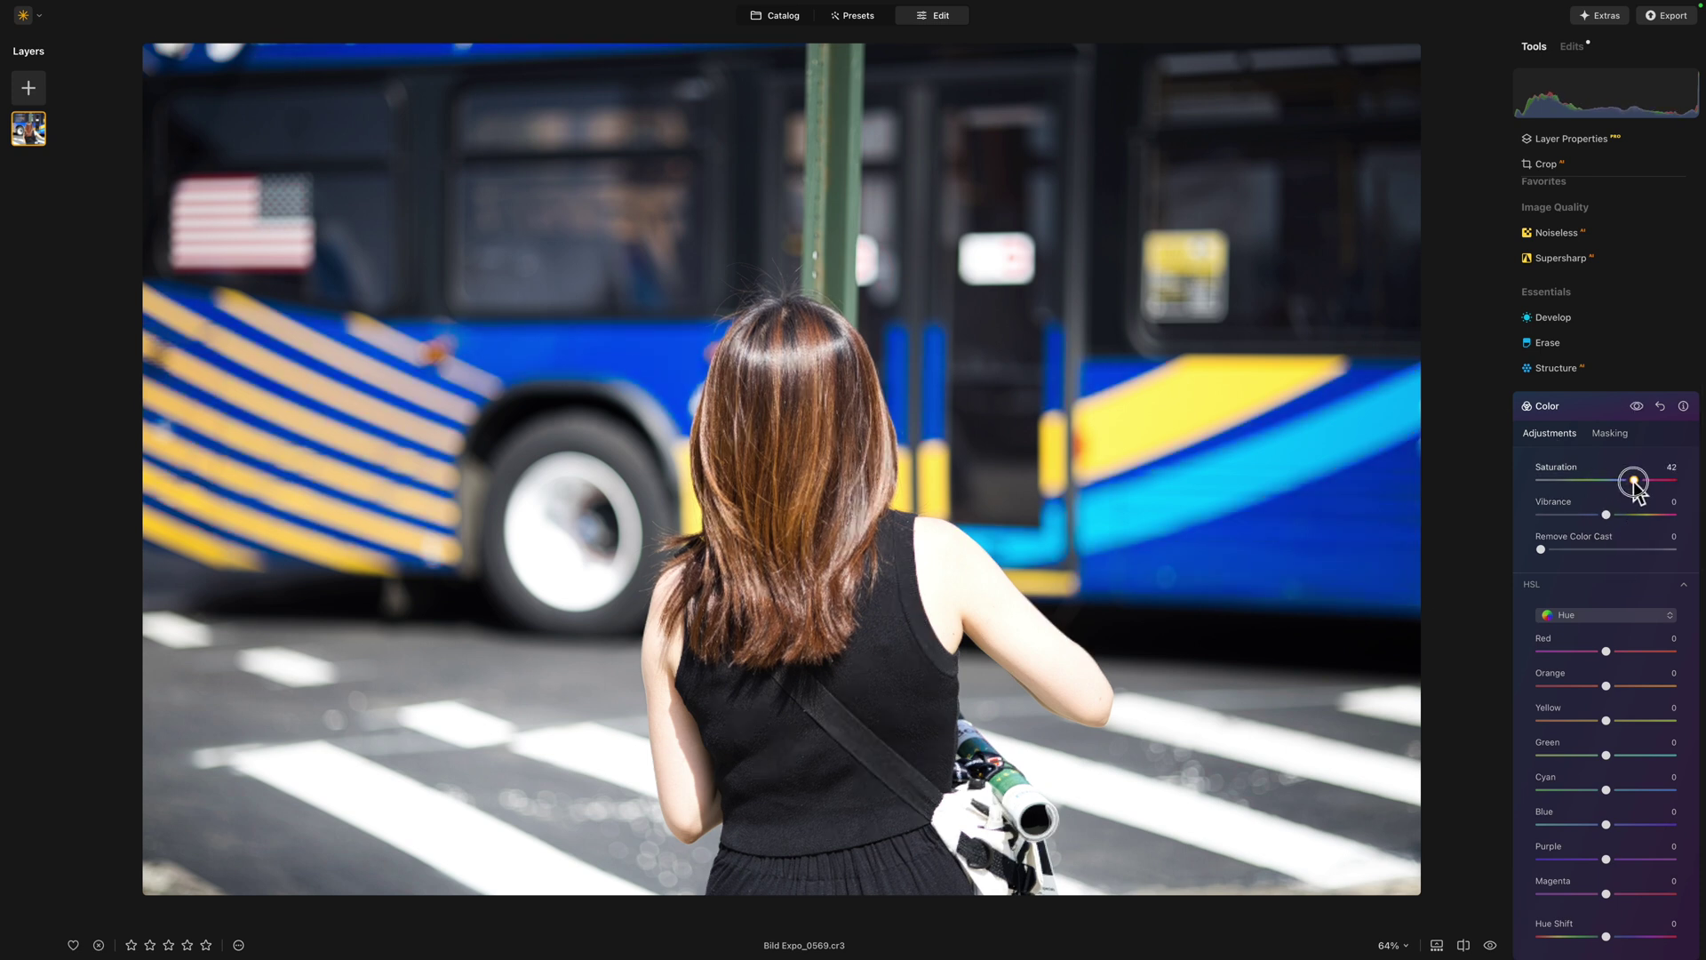
pyautogui.click(1636, 406)
pyautogui.click(1636, 406)
pyautogui.click(1636, 406)
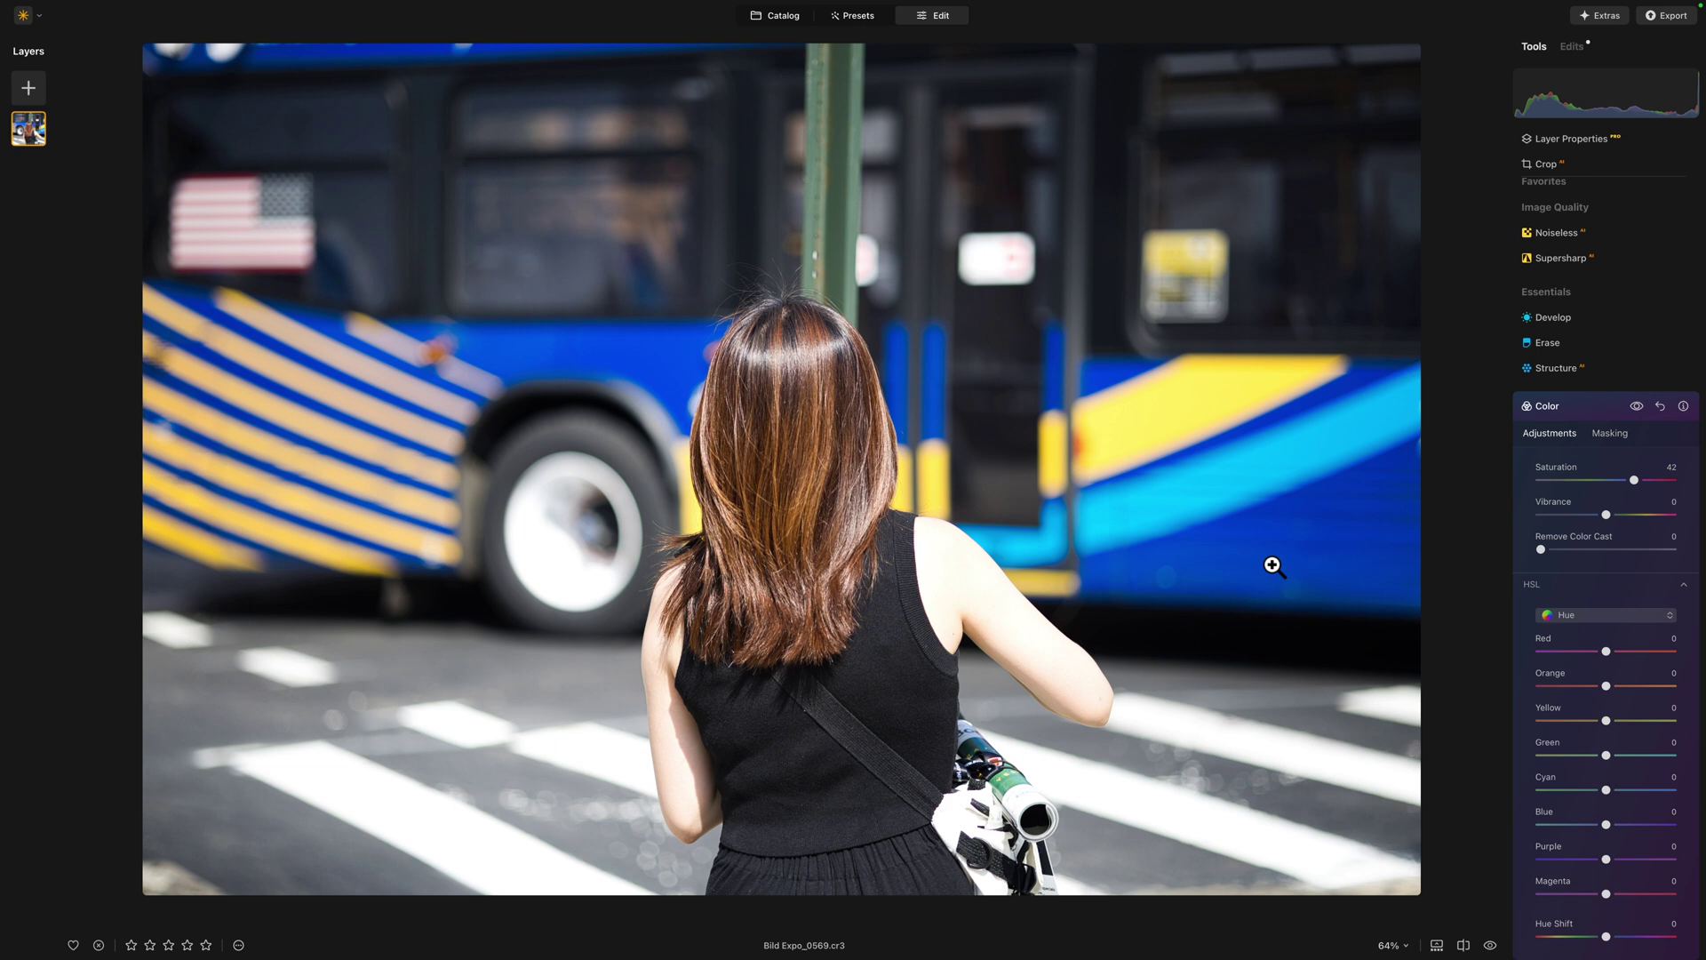
pyautogui.click(1575, 407)
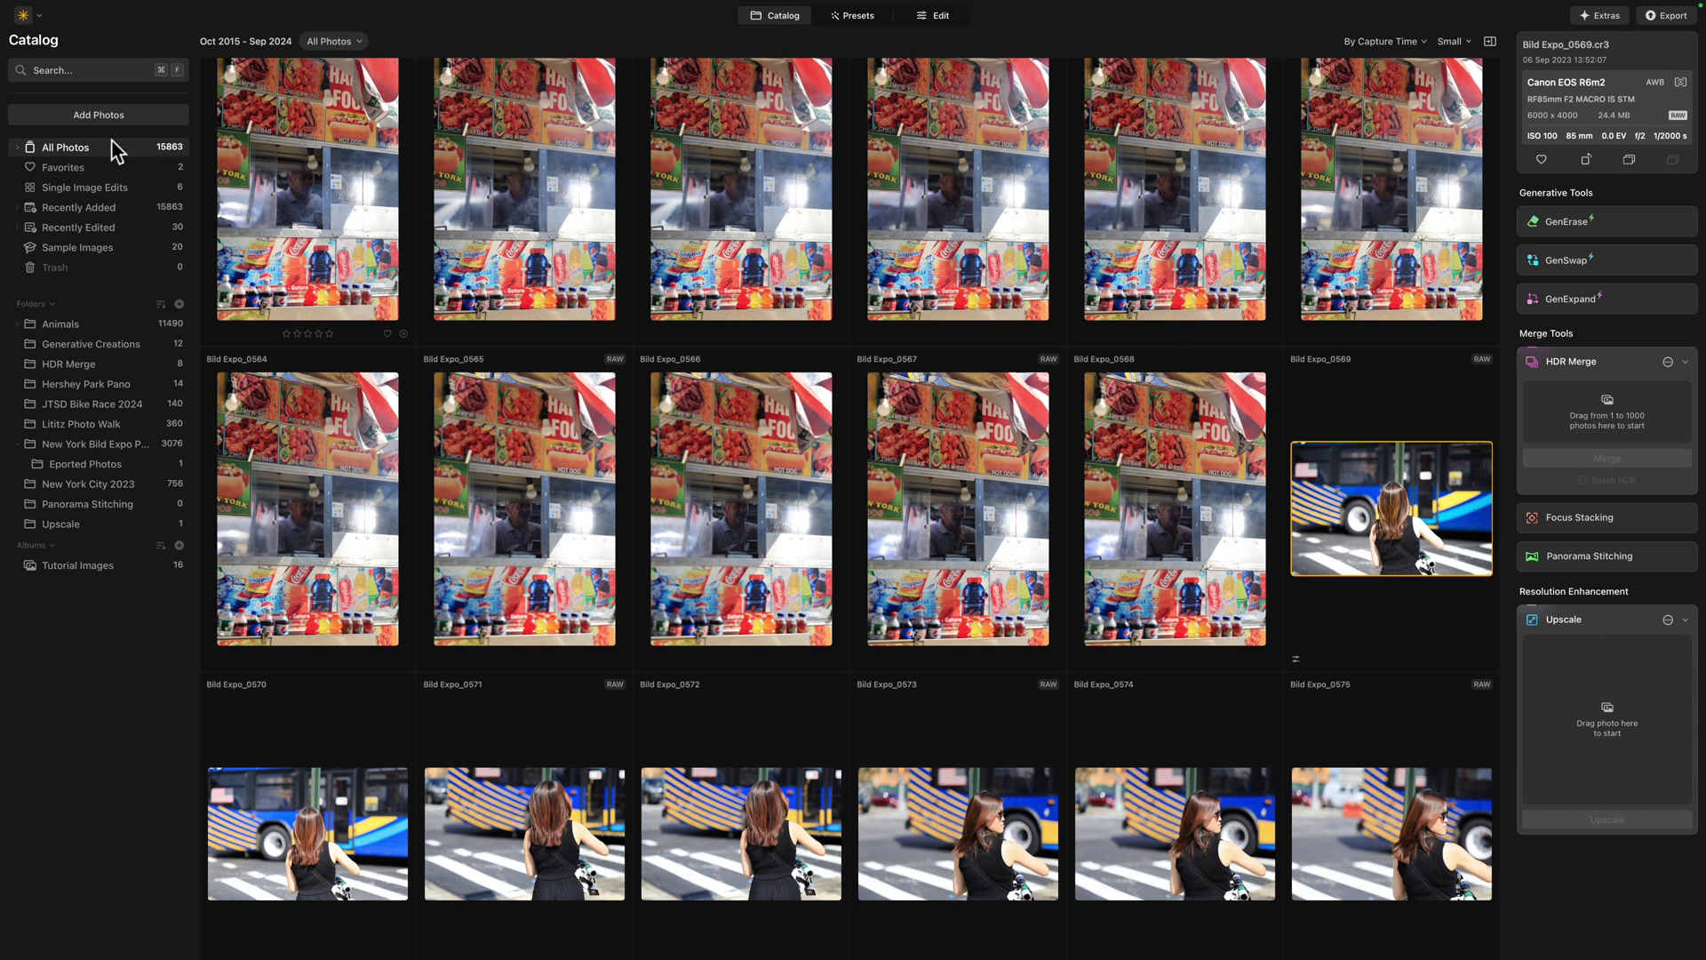
# Search the photo catalog for images with "Computer" and open the matching results.
pyautogui.click(65, 73)
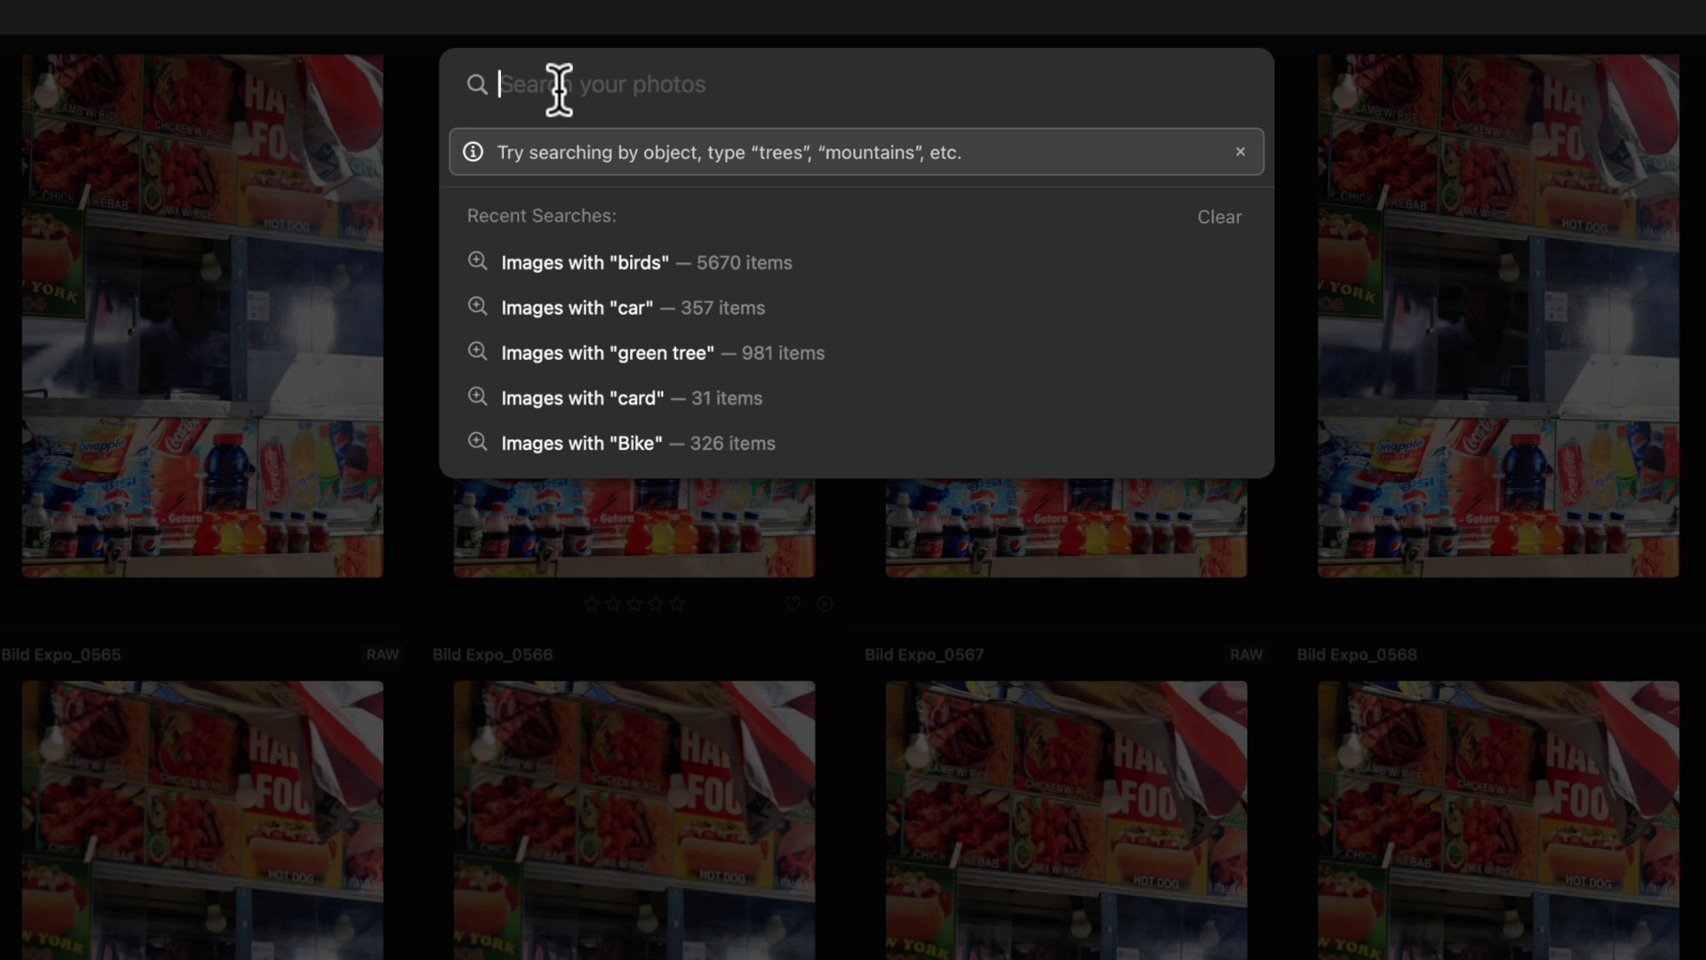
pyautogui.write('C')
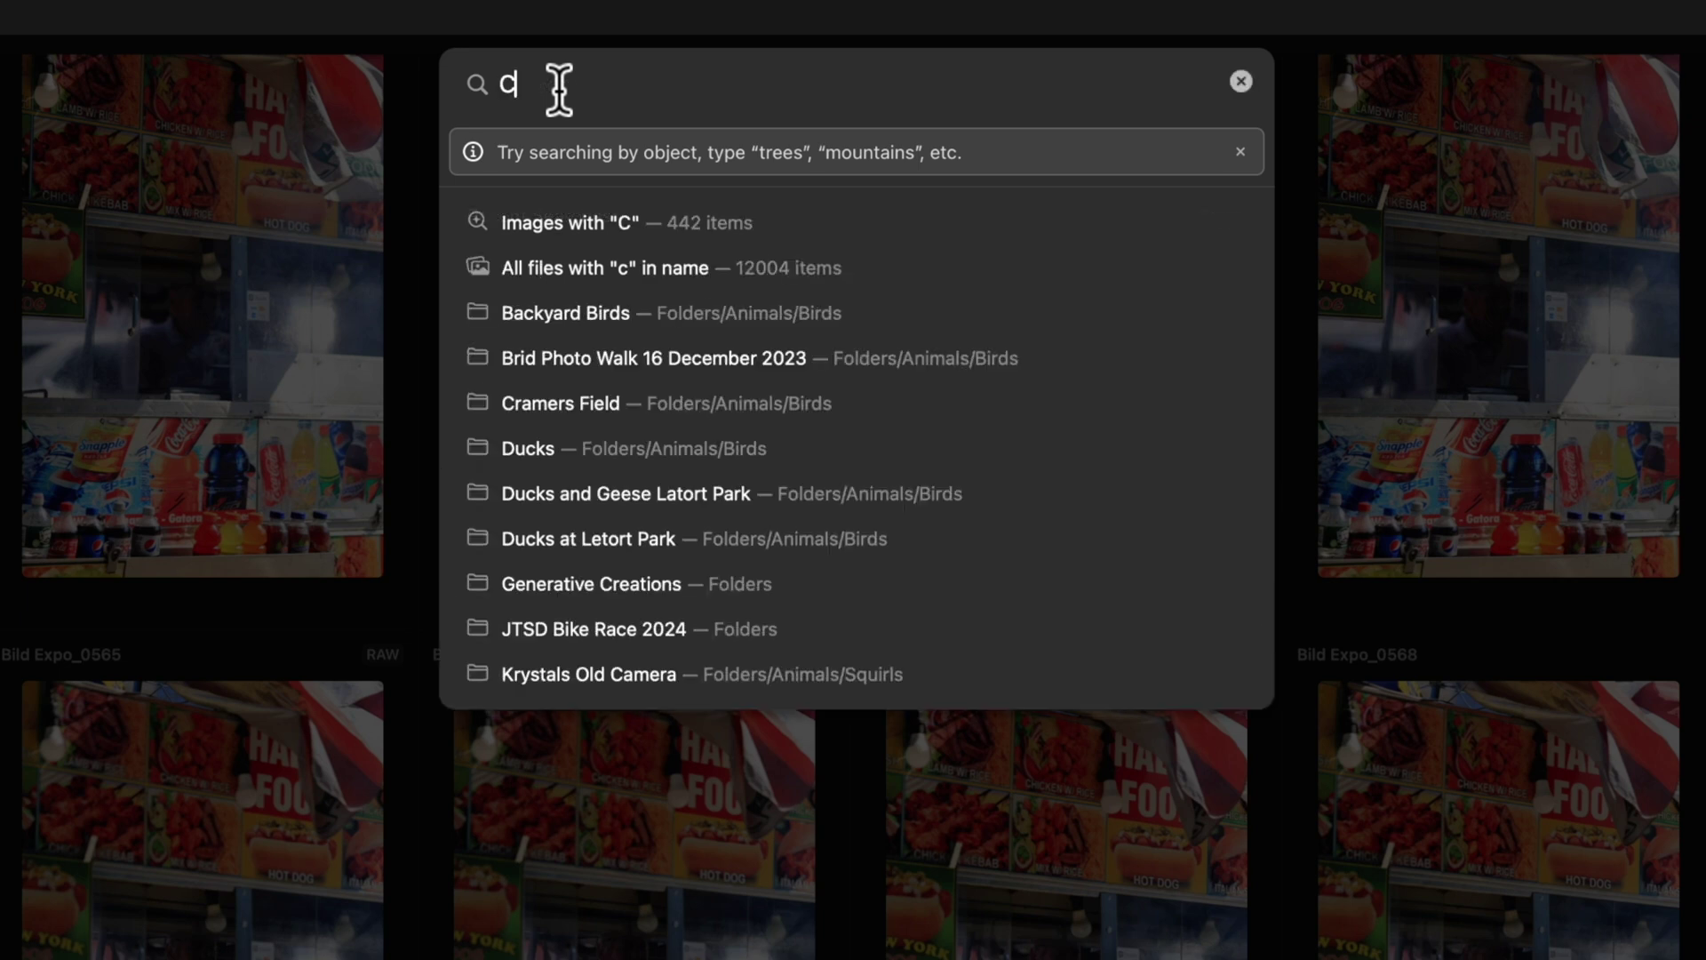
pyautogui.write('omputer')
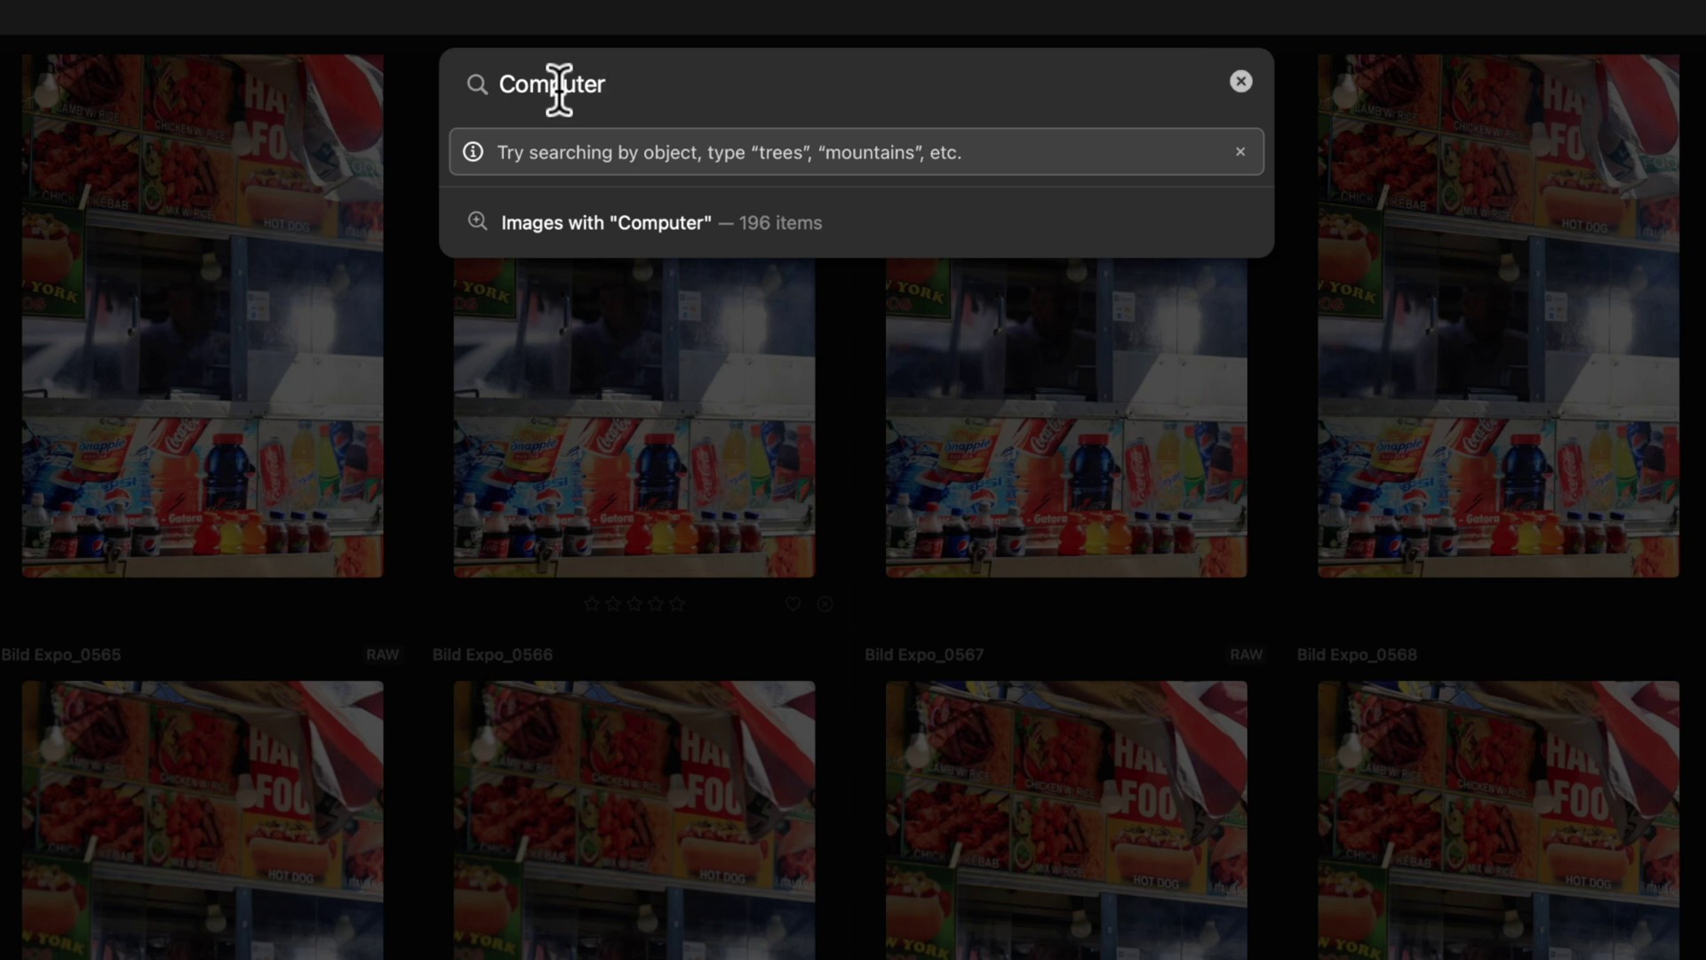
pyautogui.press('Down')
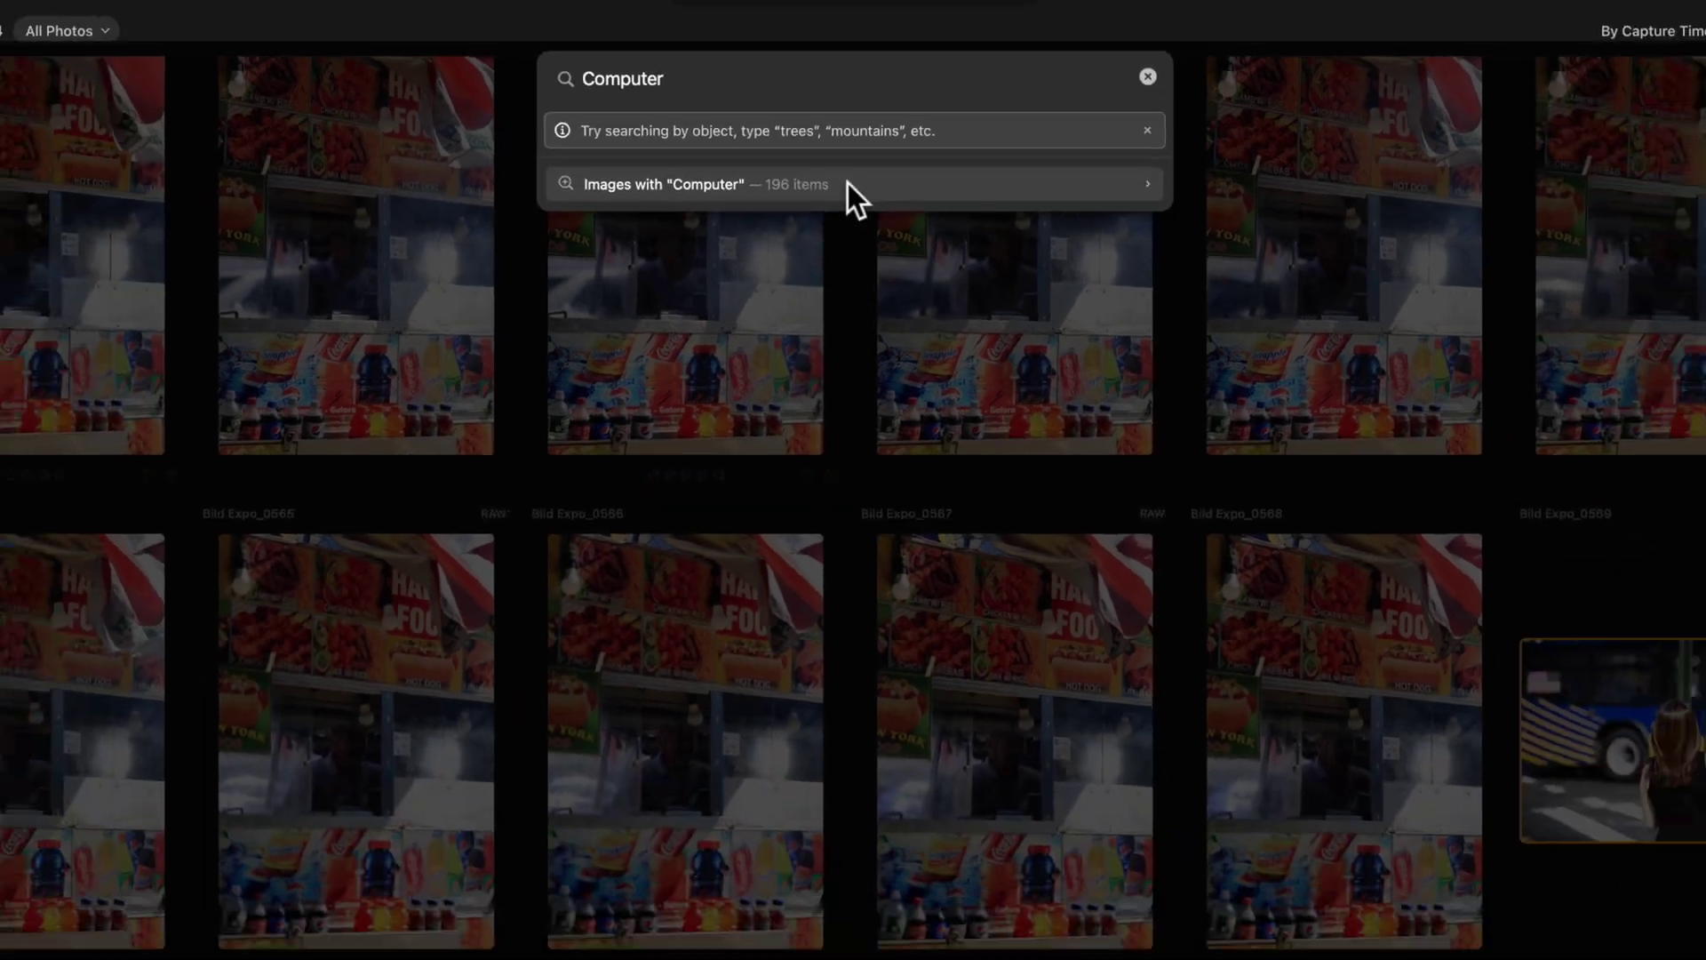
pyautogui.click(847, 183)
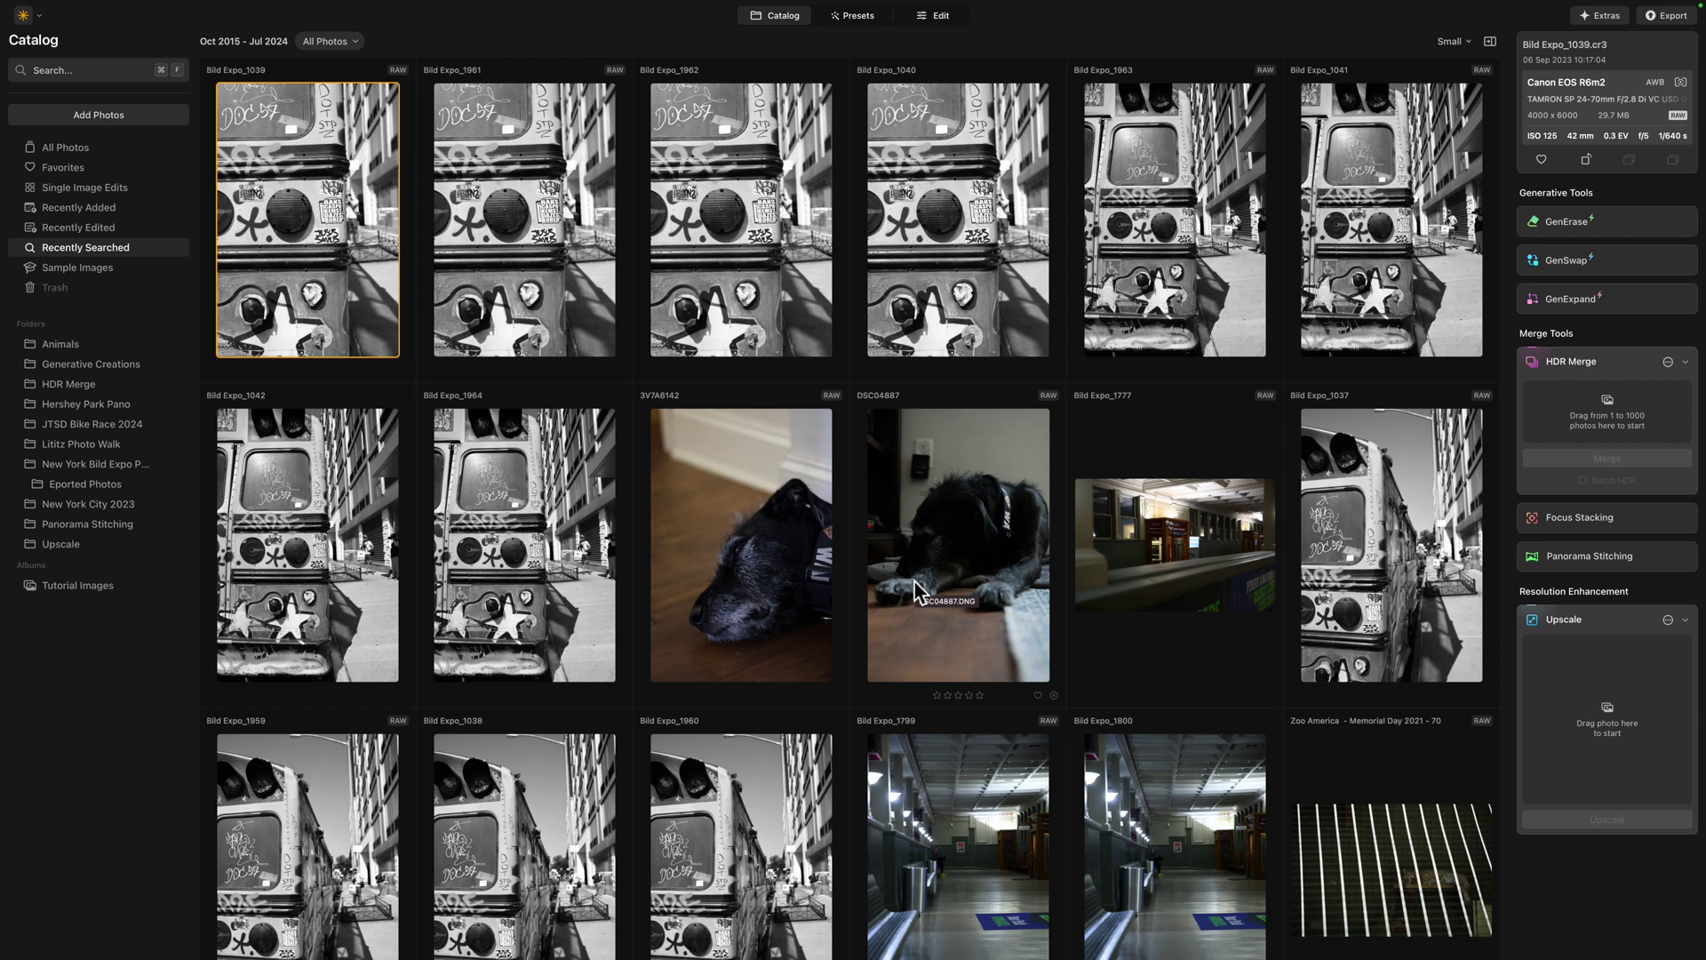
# Look through the "Computer" results for a photo that shows a computer and select Random Photos-110.
pyautogui.scroll(-1, 915, 591)
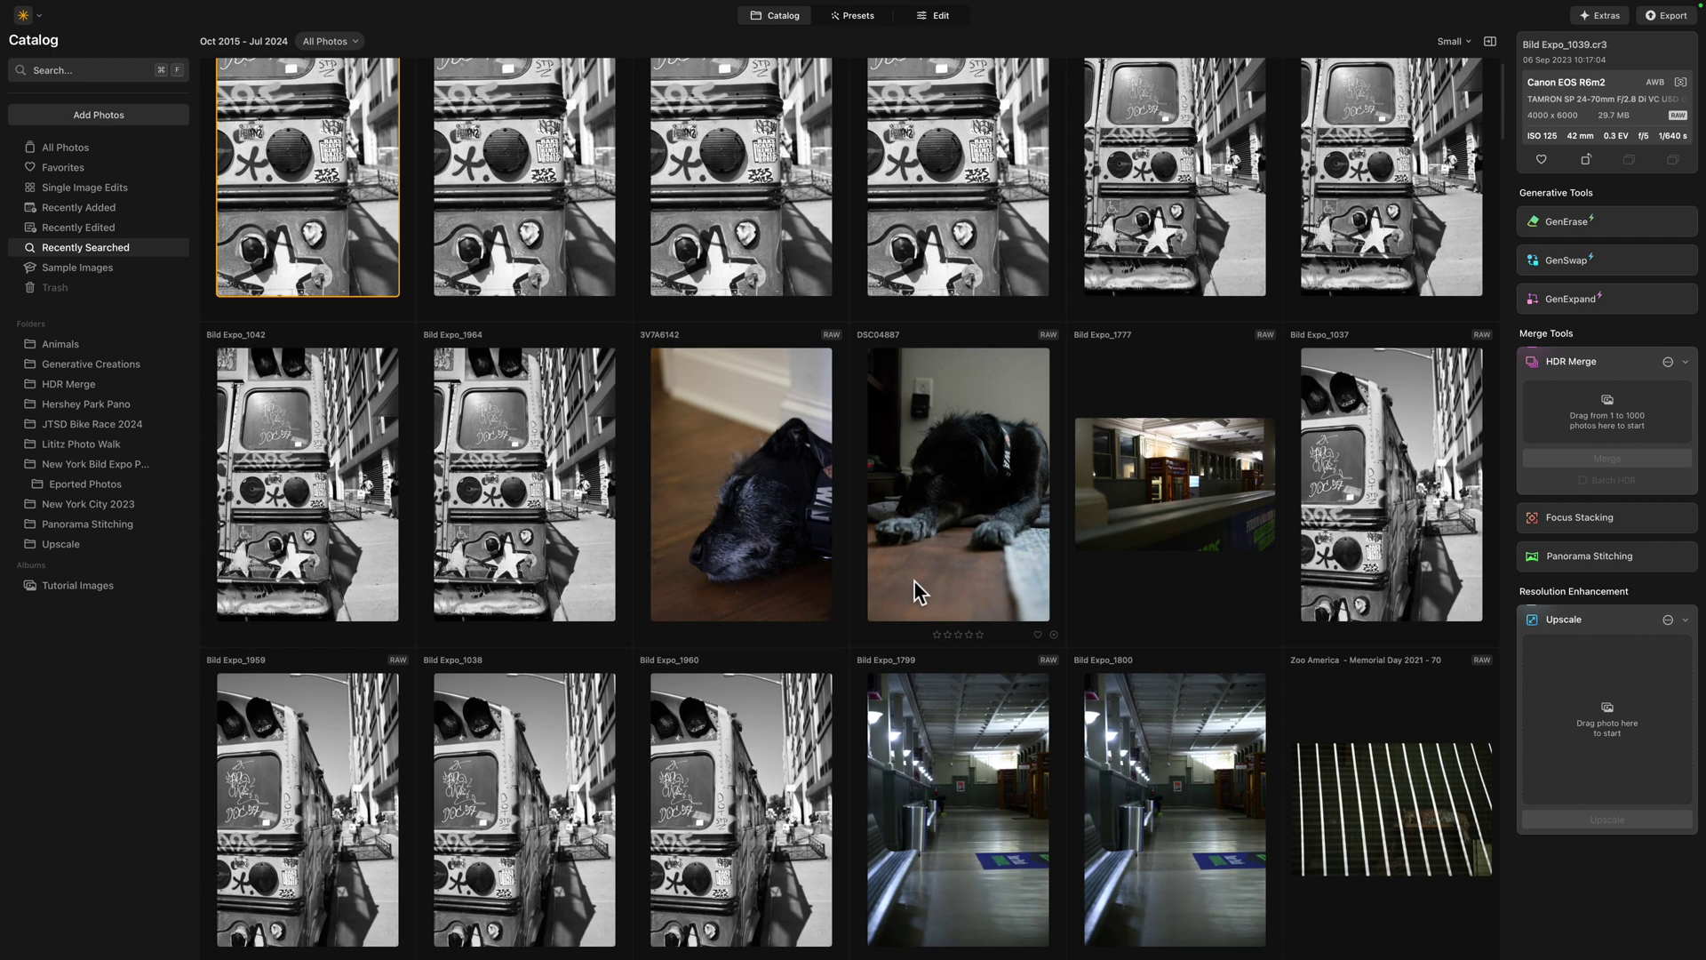
pyautogui.scroll(-5, 916, 591)
pyautogui.scroll(-3, 916, 591)
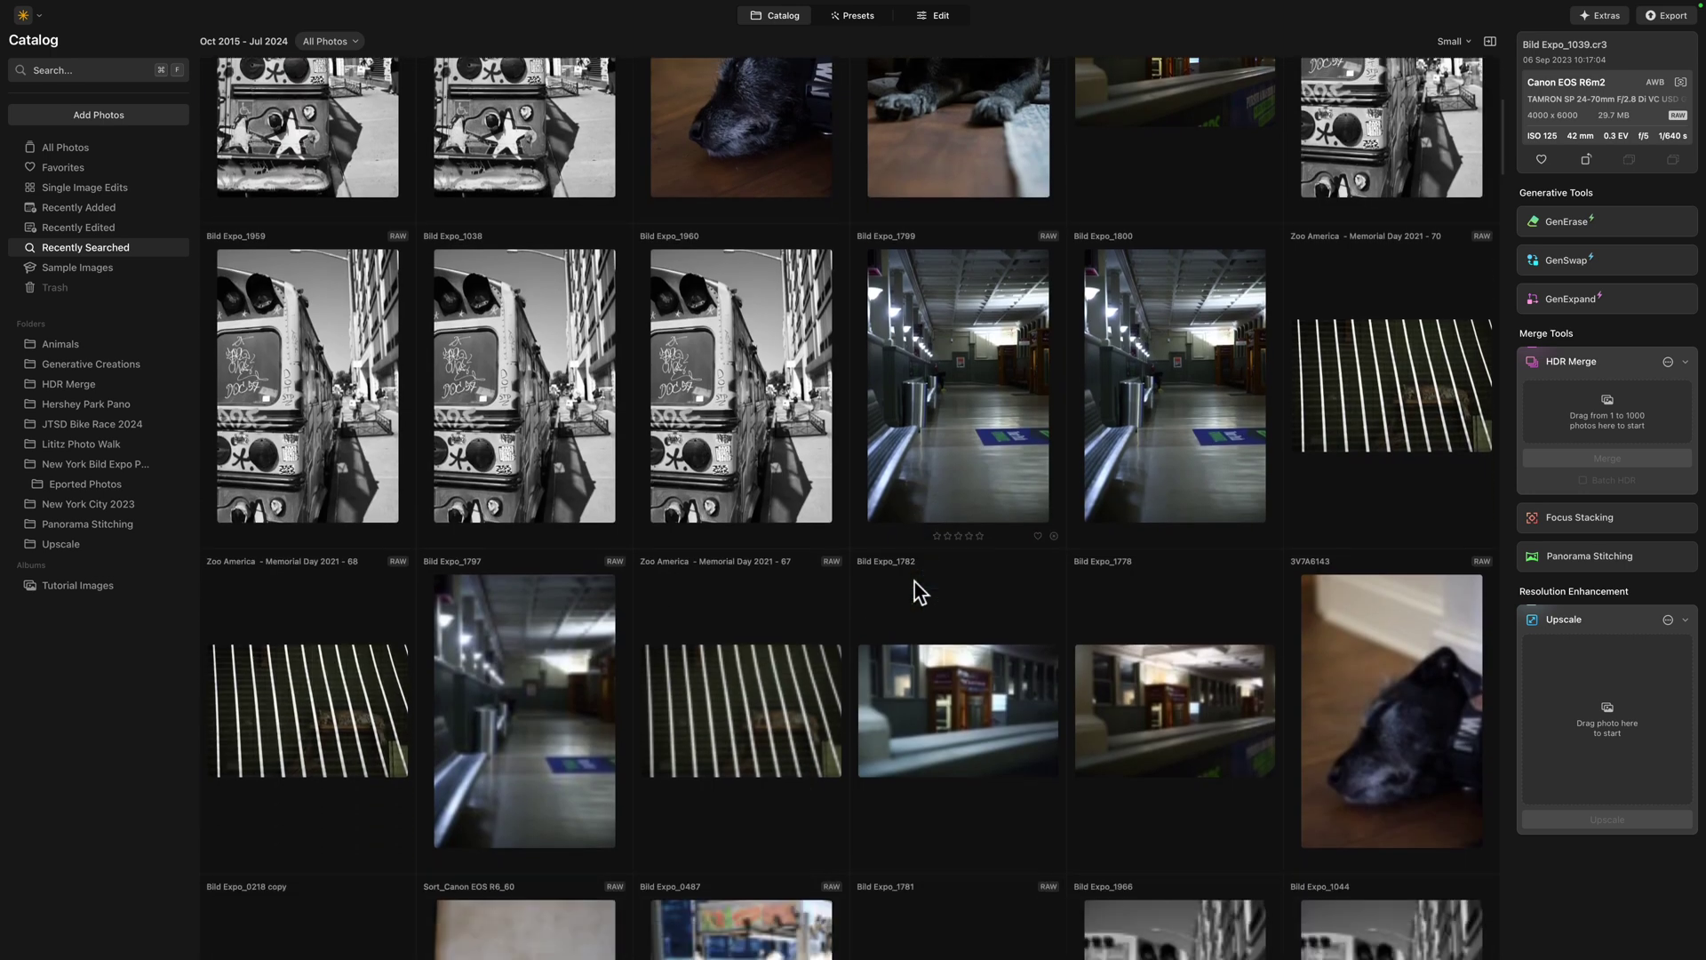
pyautogui.scroll(-5, 916, 586)
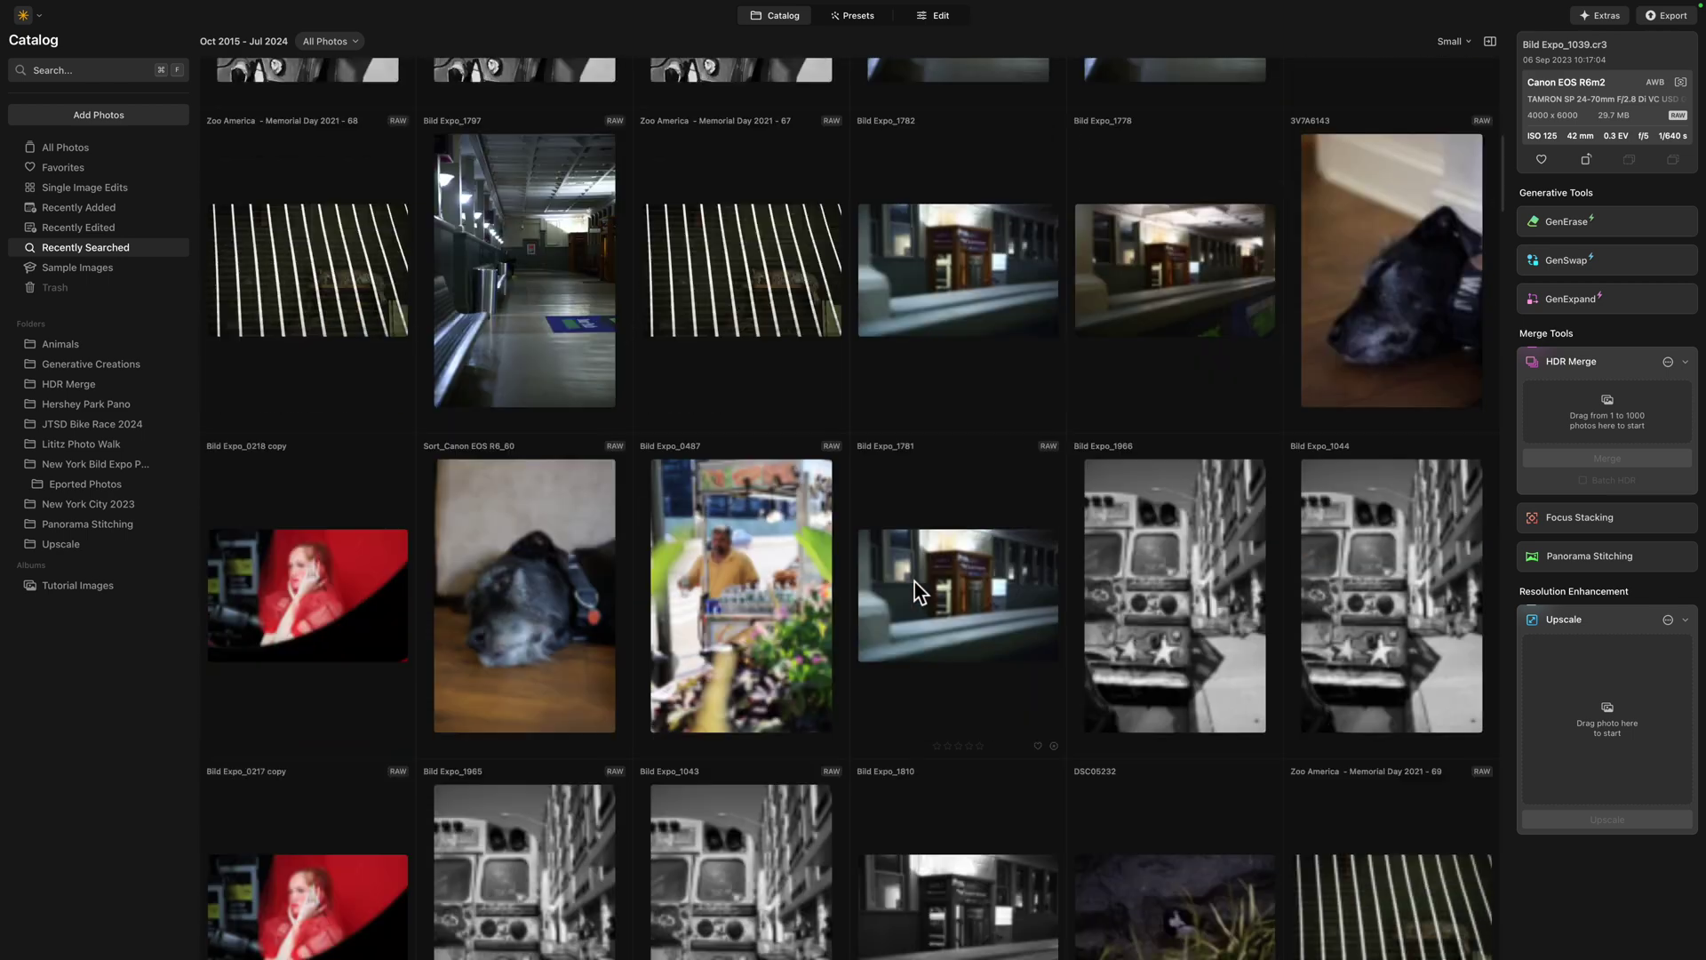
pyautogui.scroll(-2, 914, 583)
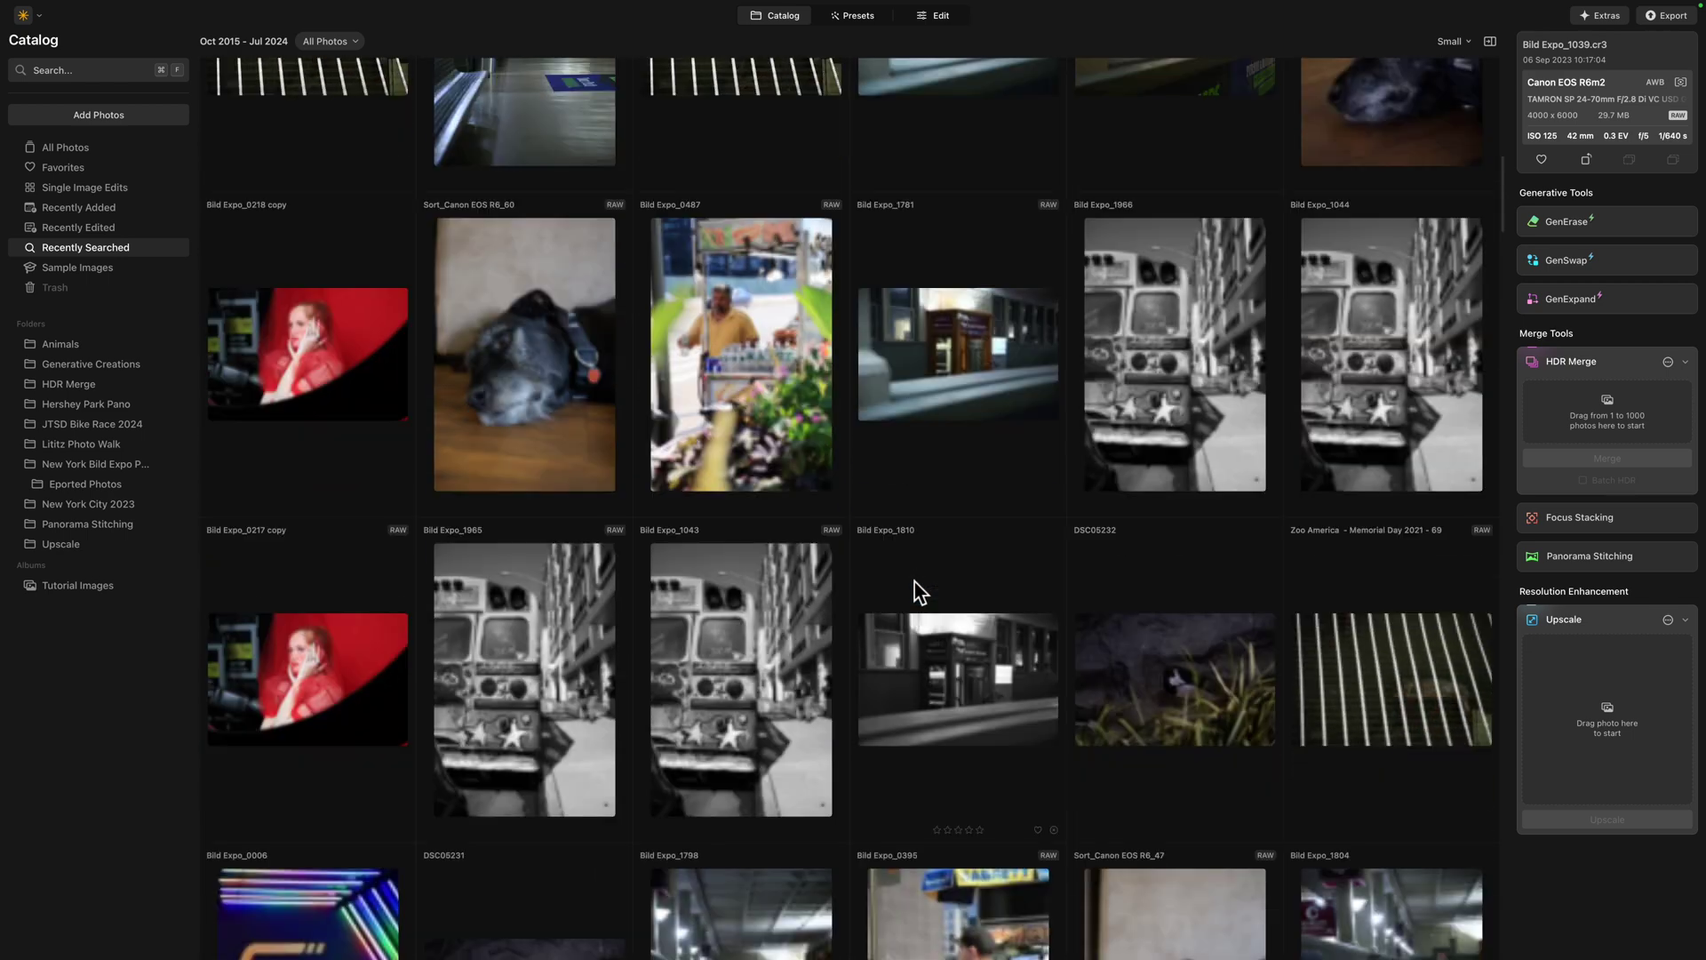
pyautogui.scroll(-6, 914, 583)
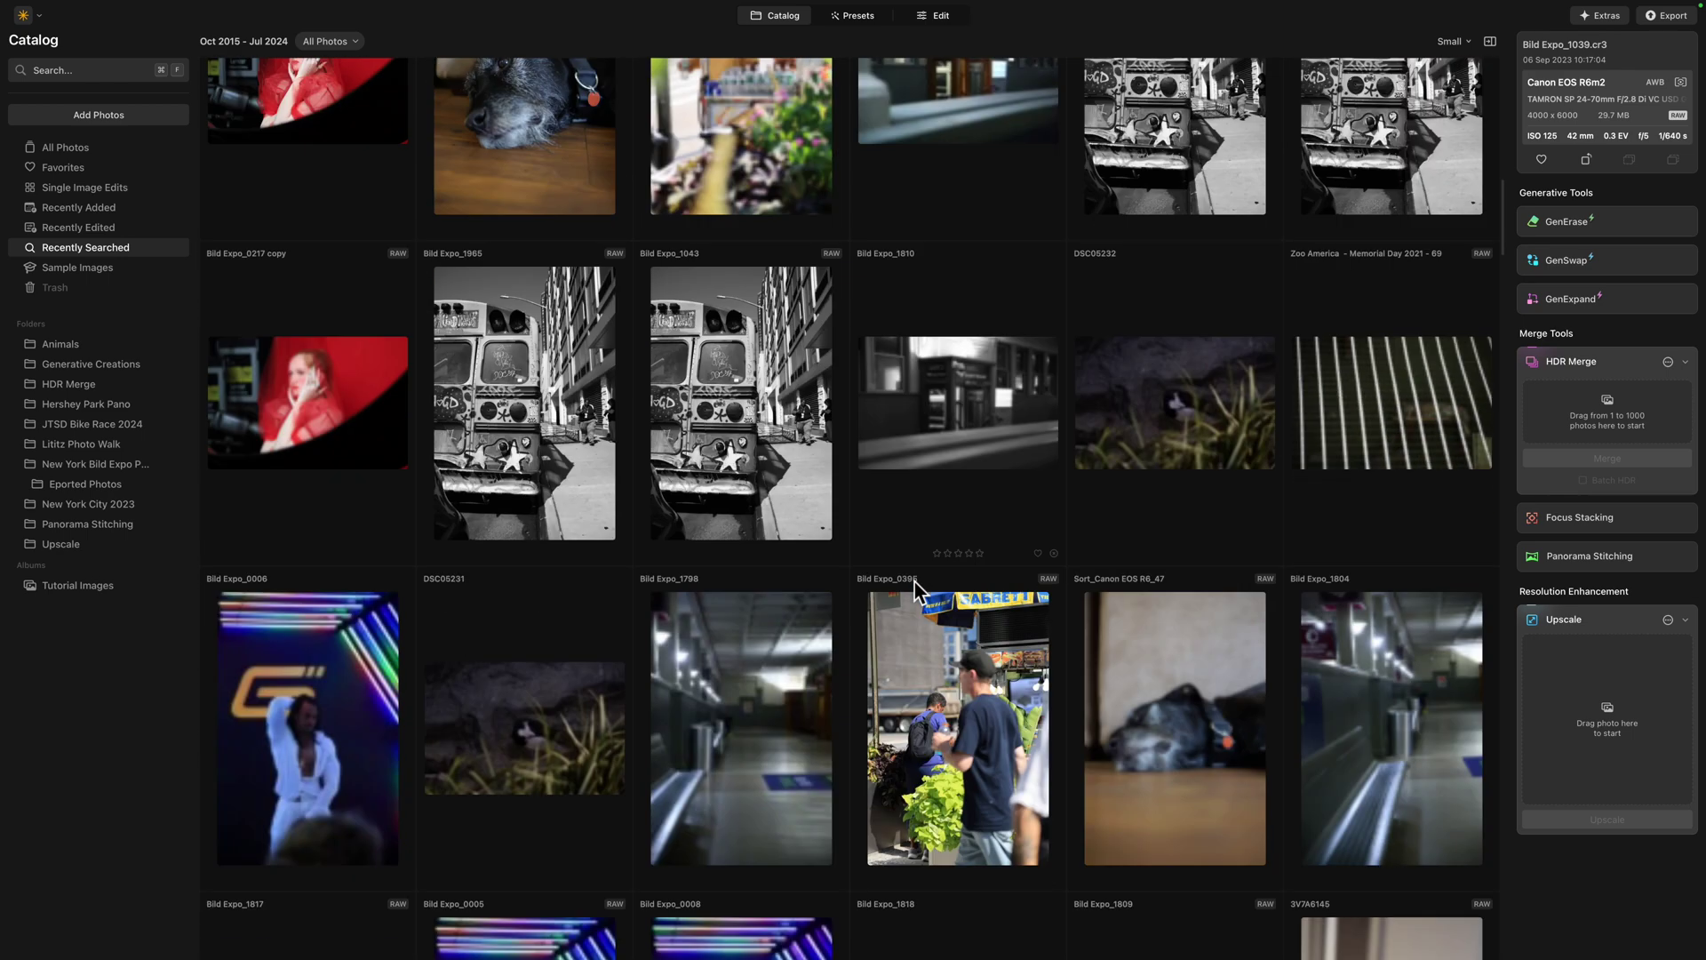
pyautogui.scroll(-3, 915, 582)
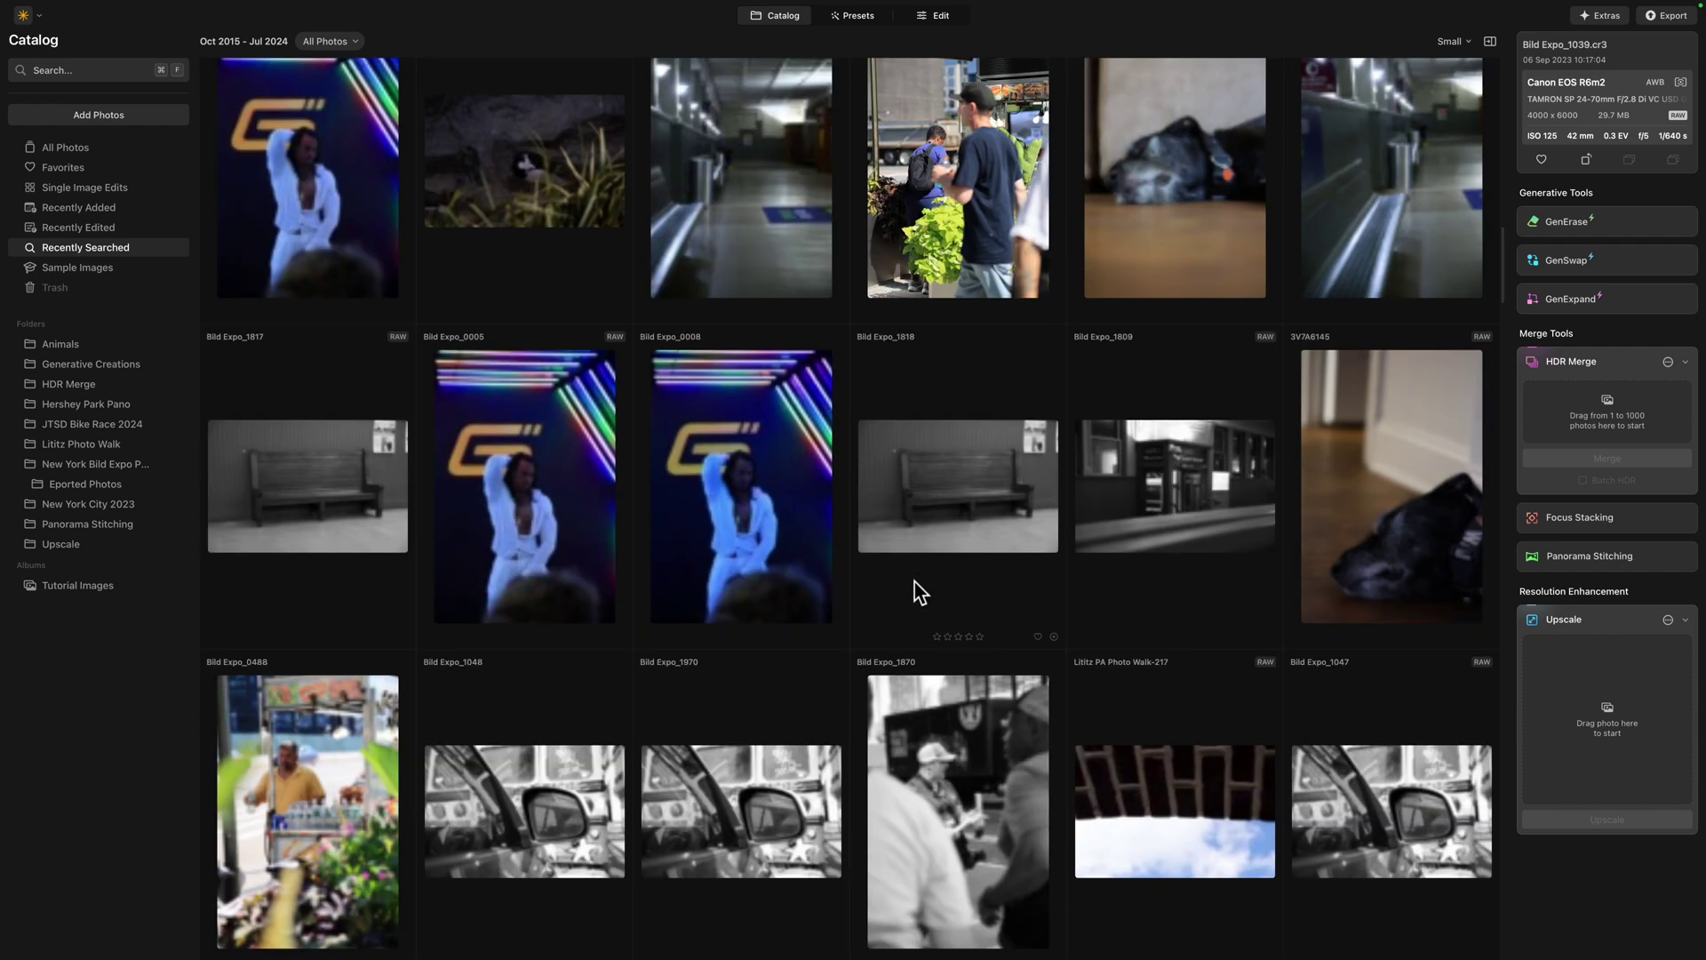
pyautogui.scroll(-3, 915, 583)
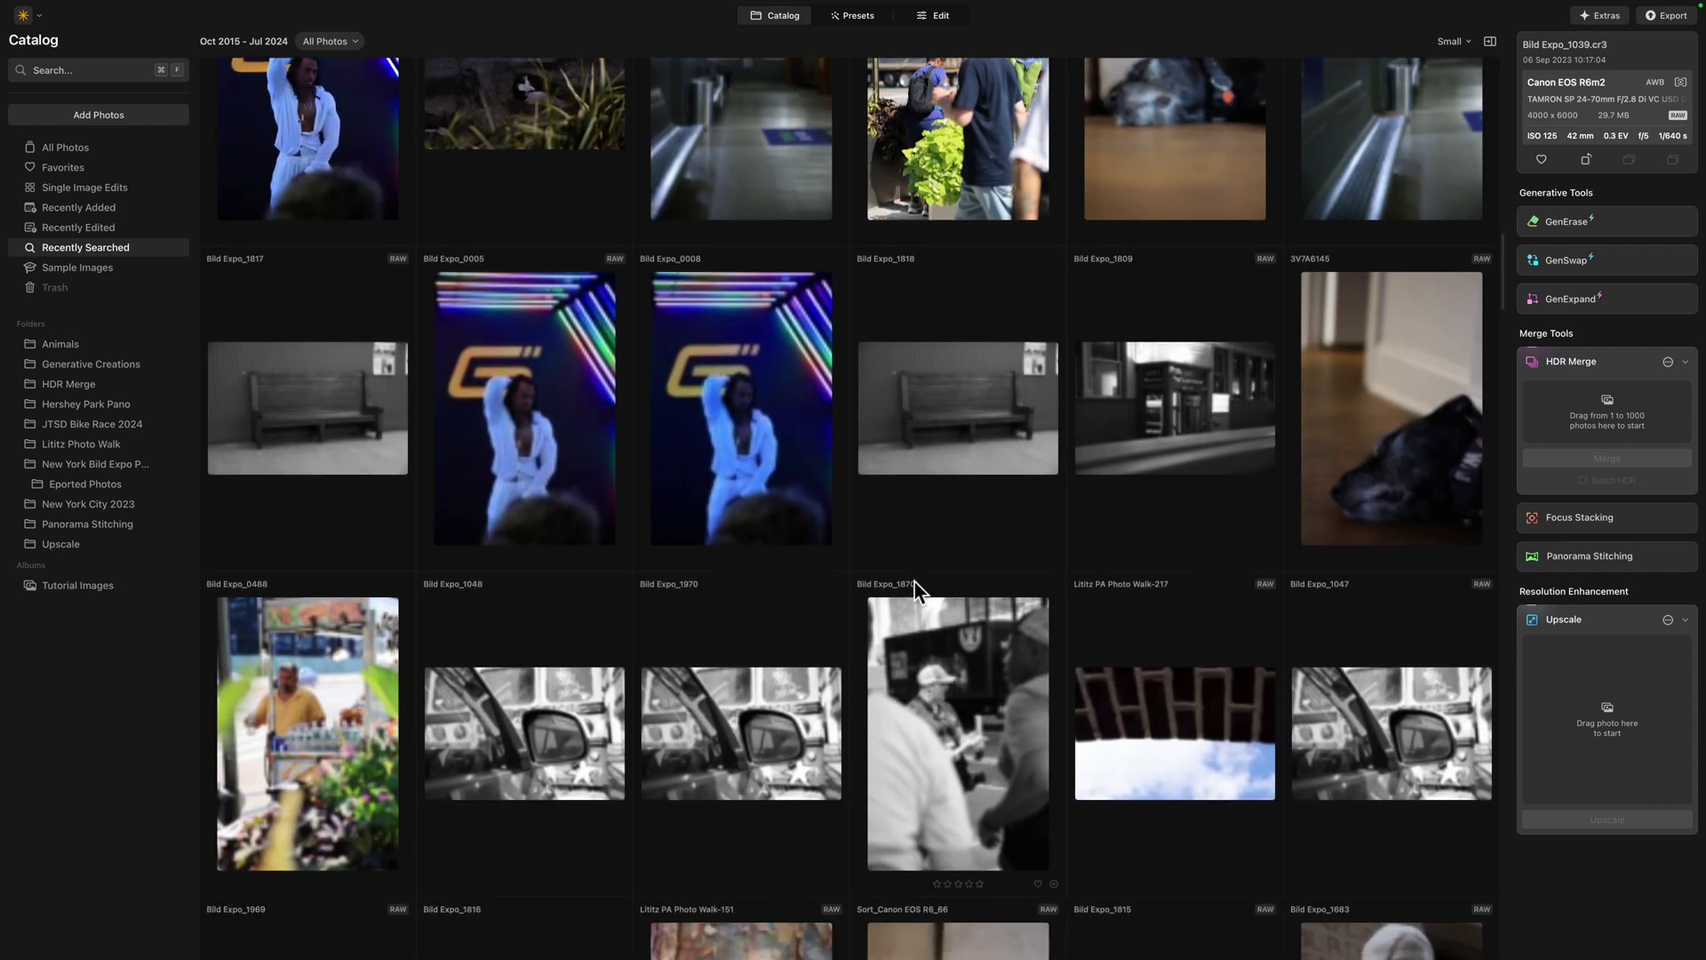
pyautogui.scroll(-6, 913, 579)
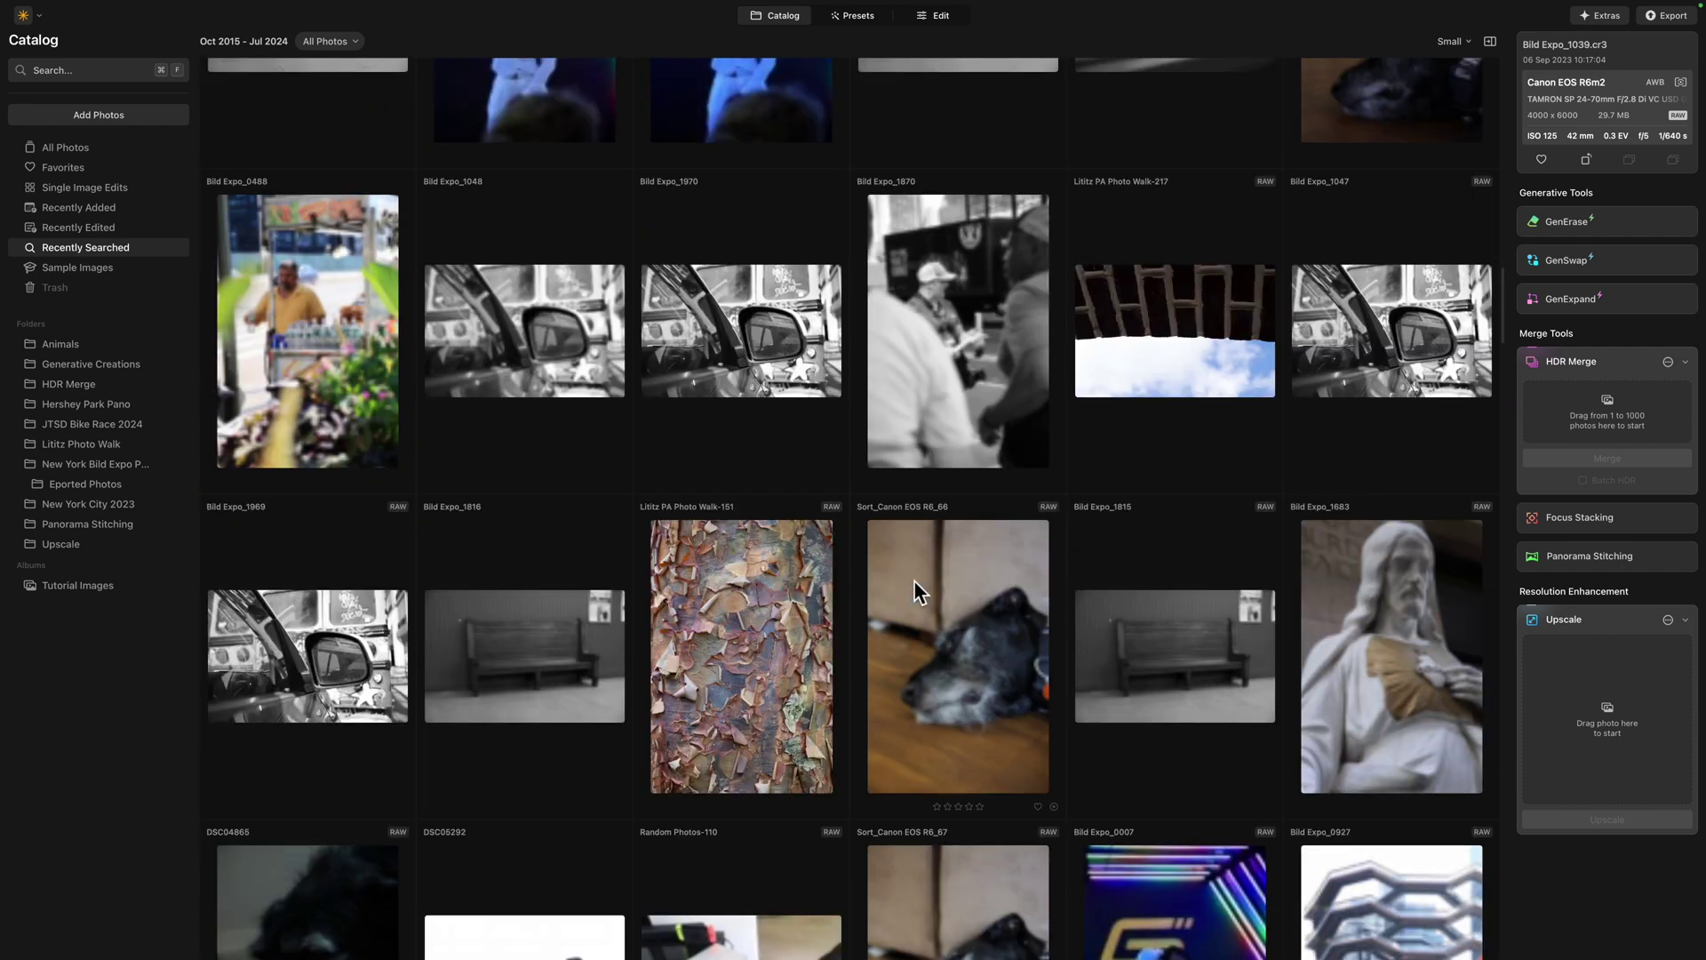
pyautogui.scroll(-1, 914, 579)
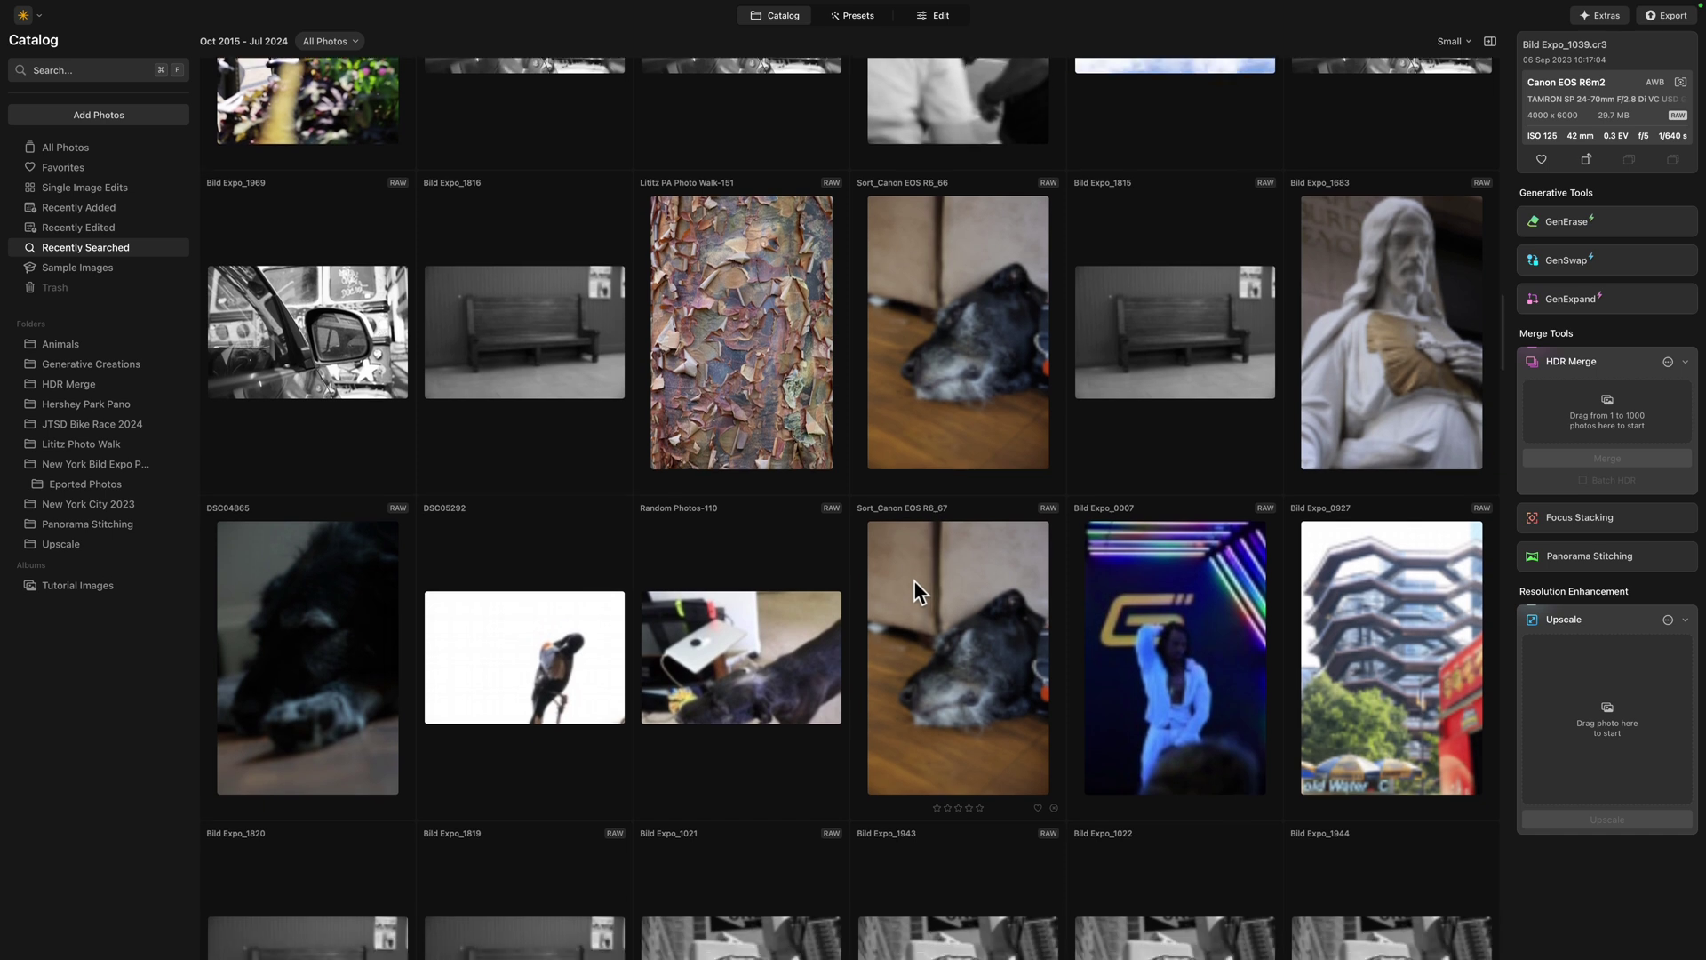
pyautogui.scroll(-1, 785, 572)
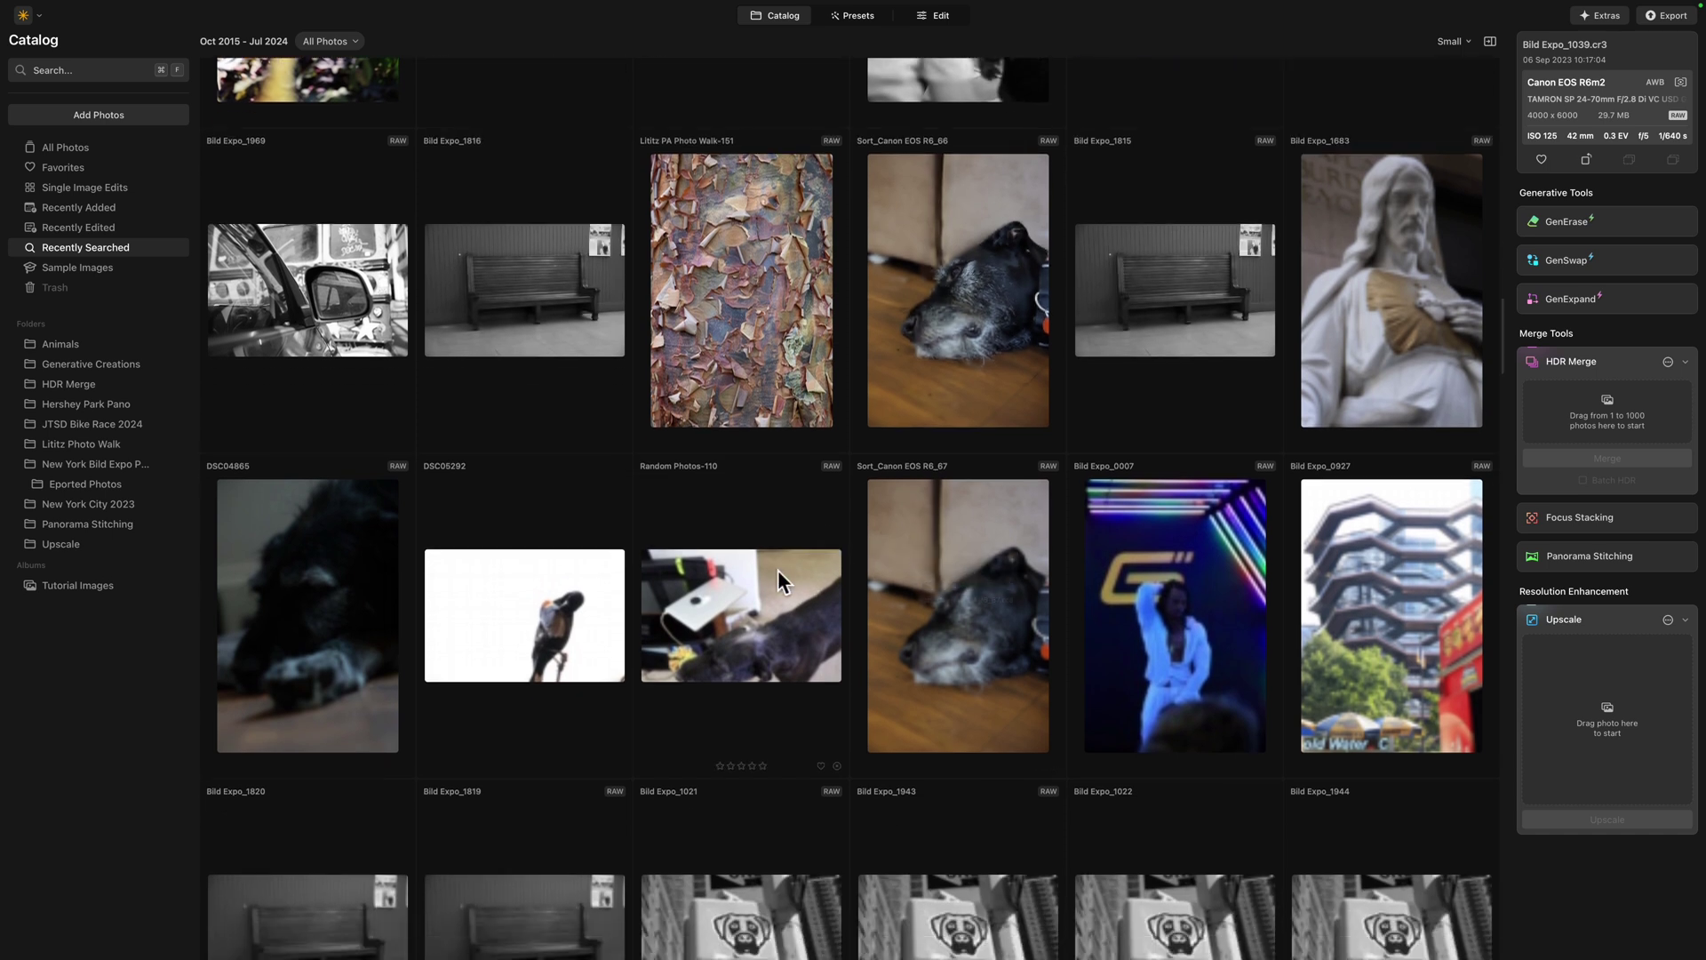
pyautogui.click(741, 610)
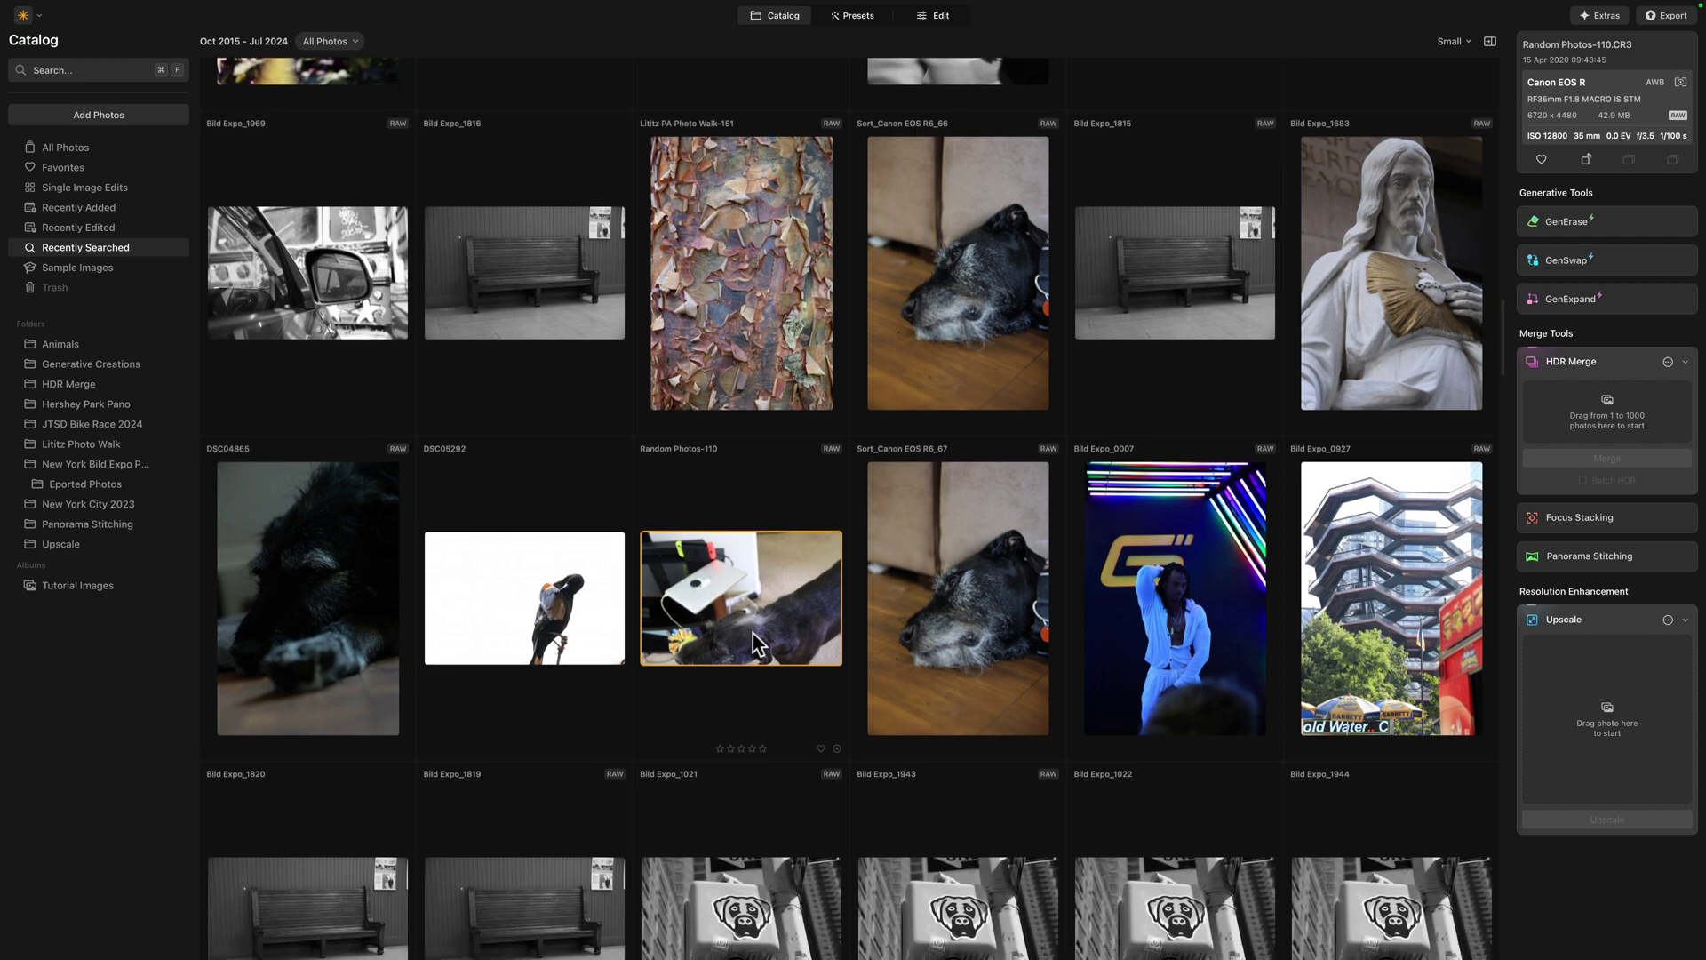
# Examine the remaining "Computer" results down to the end of the list to judge how well they match.
pyautogui.scroll(-5, 754, 633)
pyautogui.scroll(-9, 754, 633)
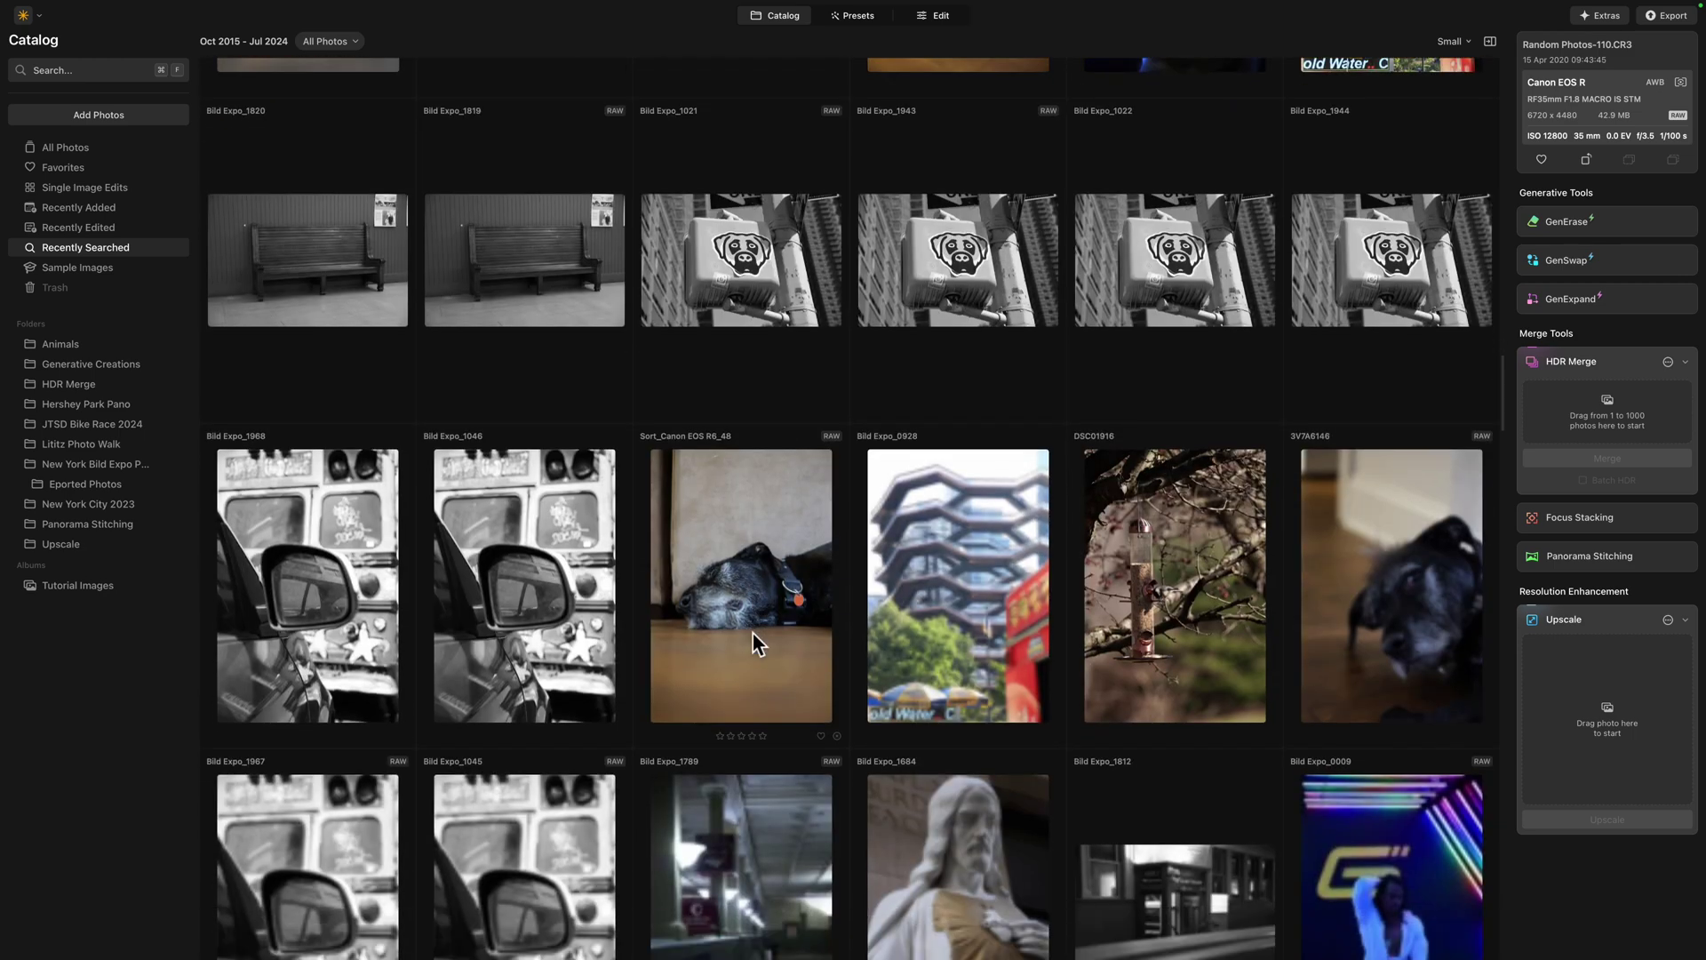
pyautogui.scroll(-4, 754, 633)
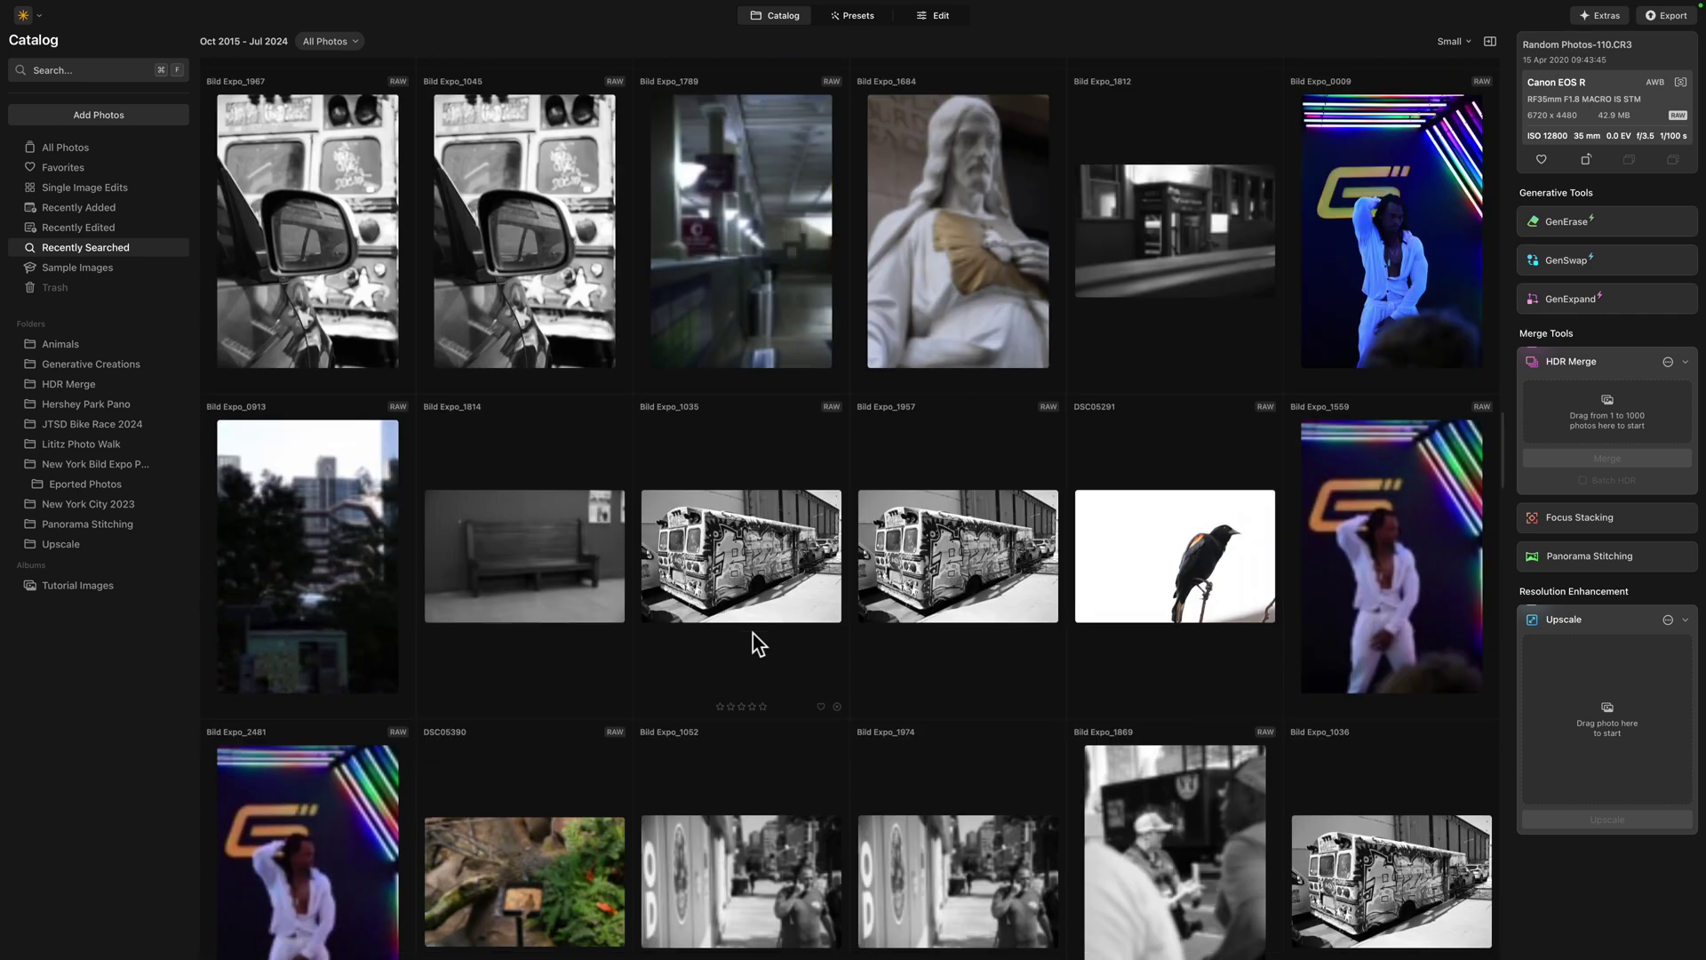
pyautogui.scroll(-3, 753, 633)
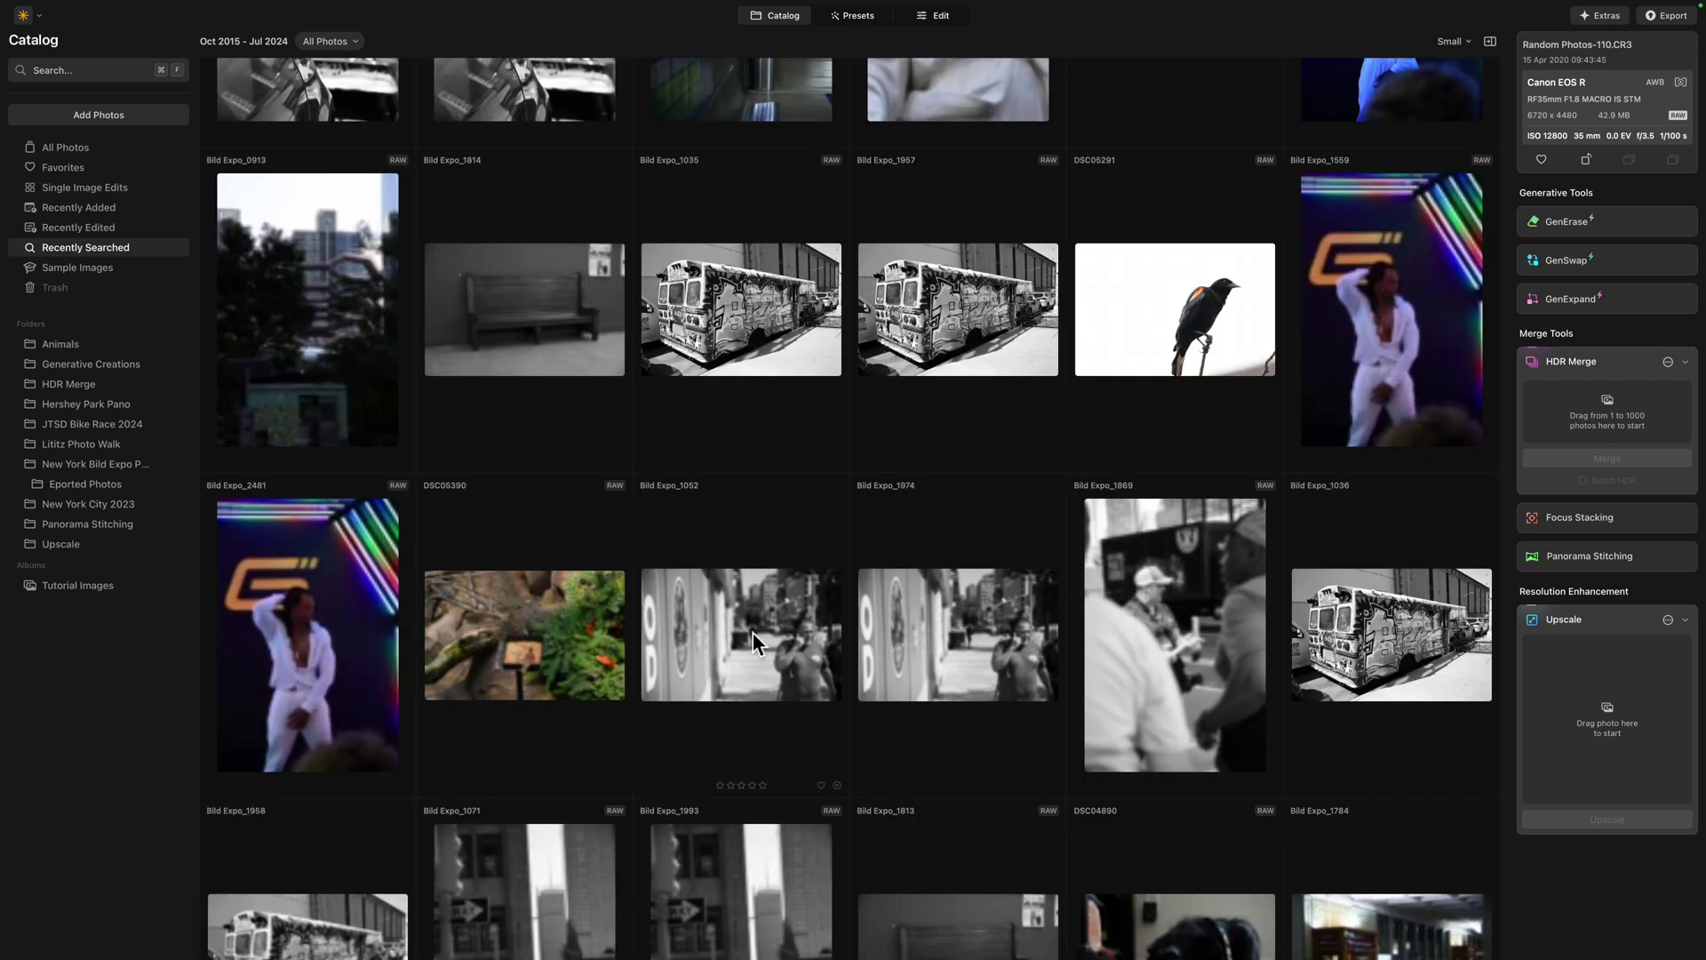
pyautogui.scroll(4, 753, 632)
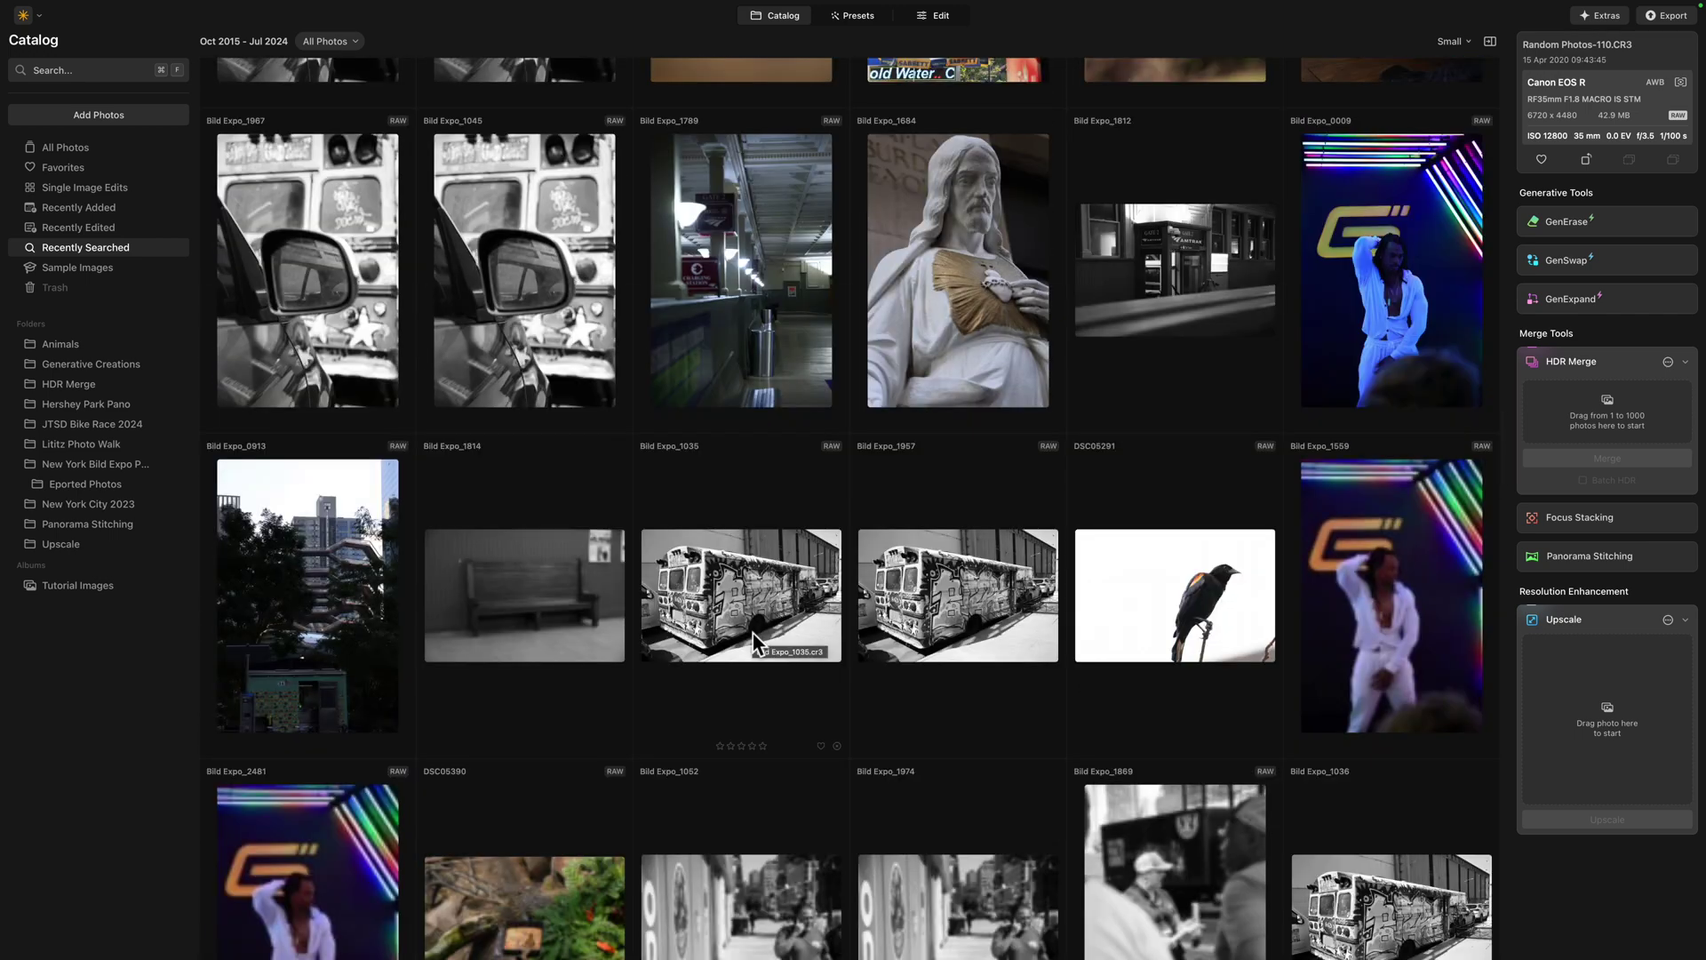
pyautogui.scroll(-4, 753, 632)
pyautogui.scroll(-12, 754, 632)
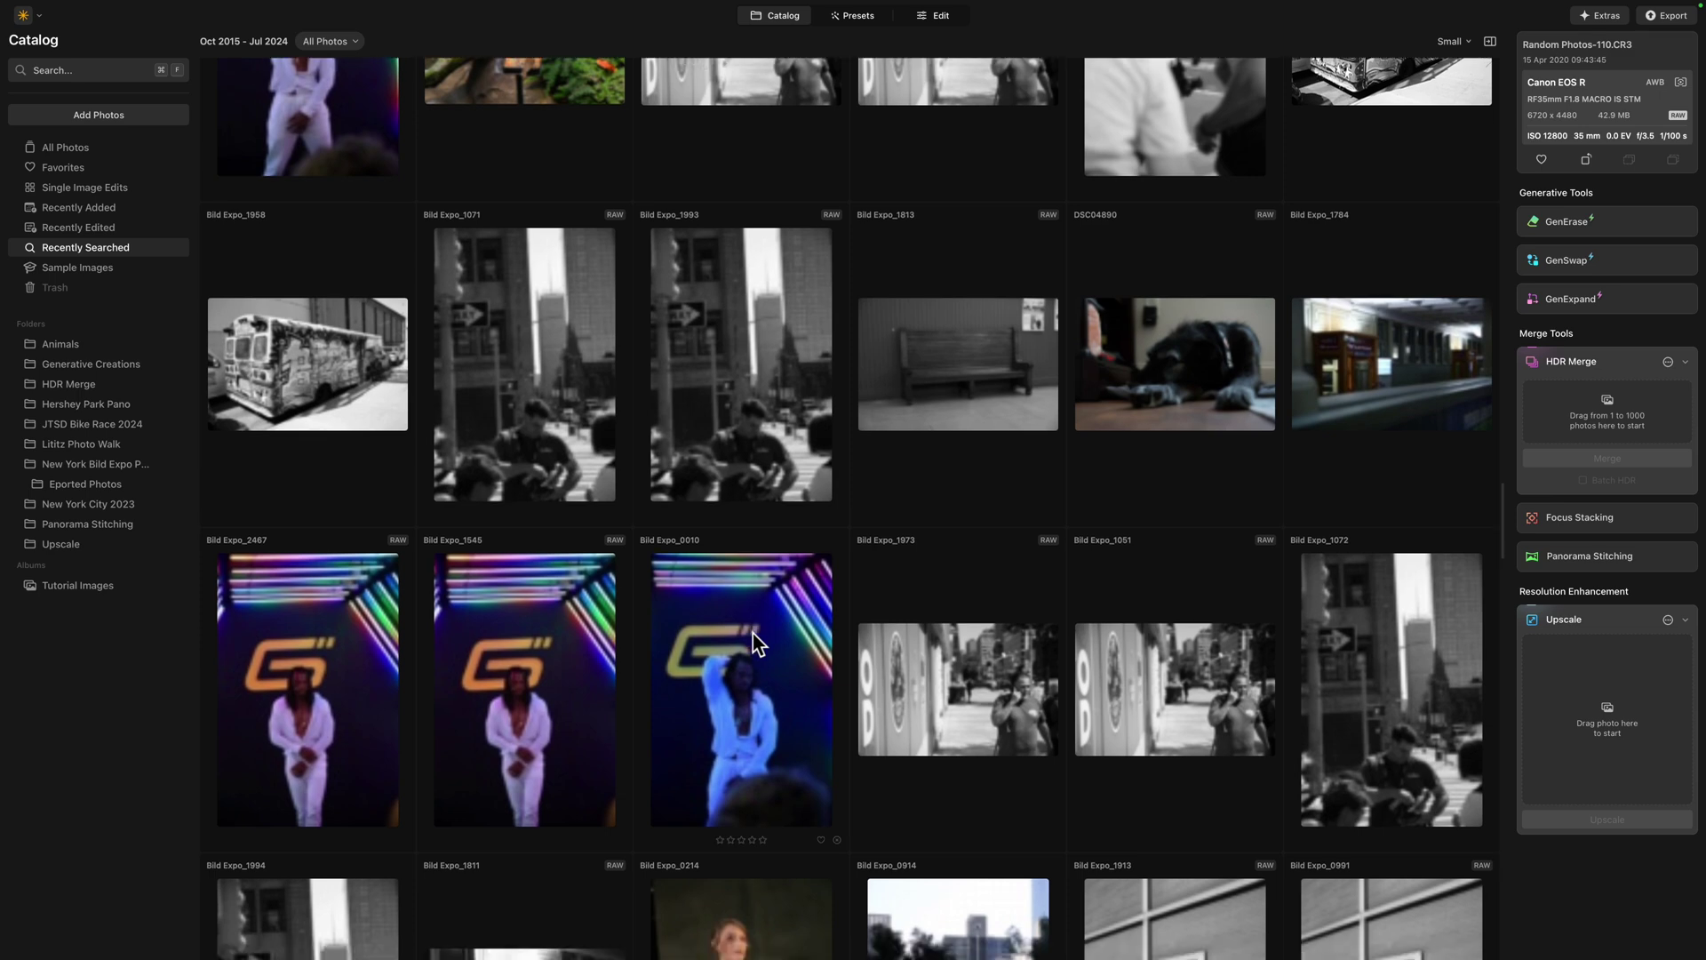
pyautogui.scroll(-6, 754, 633)
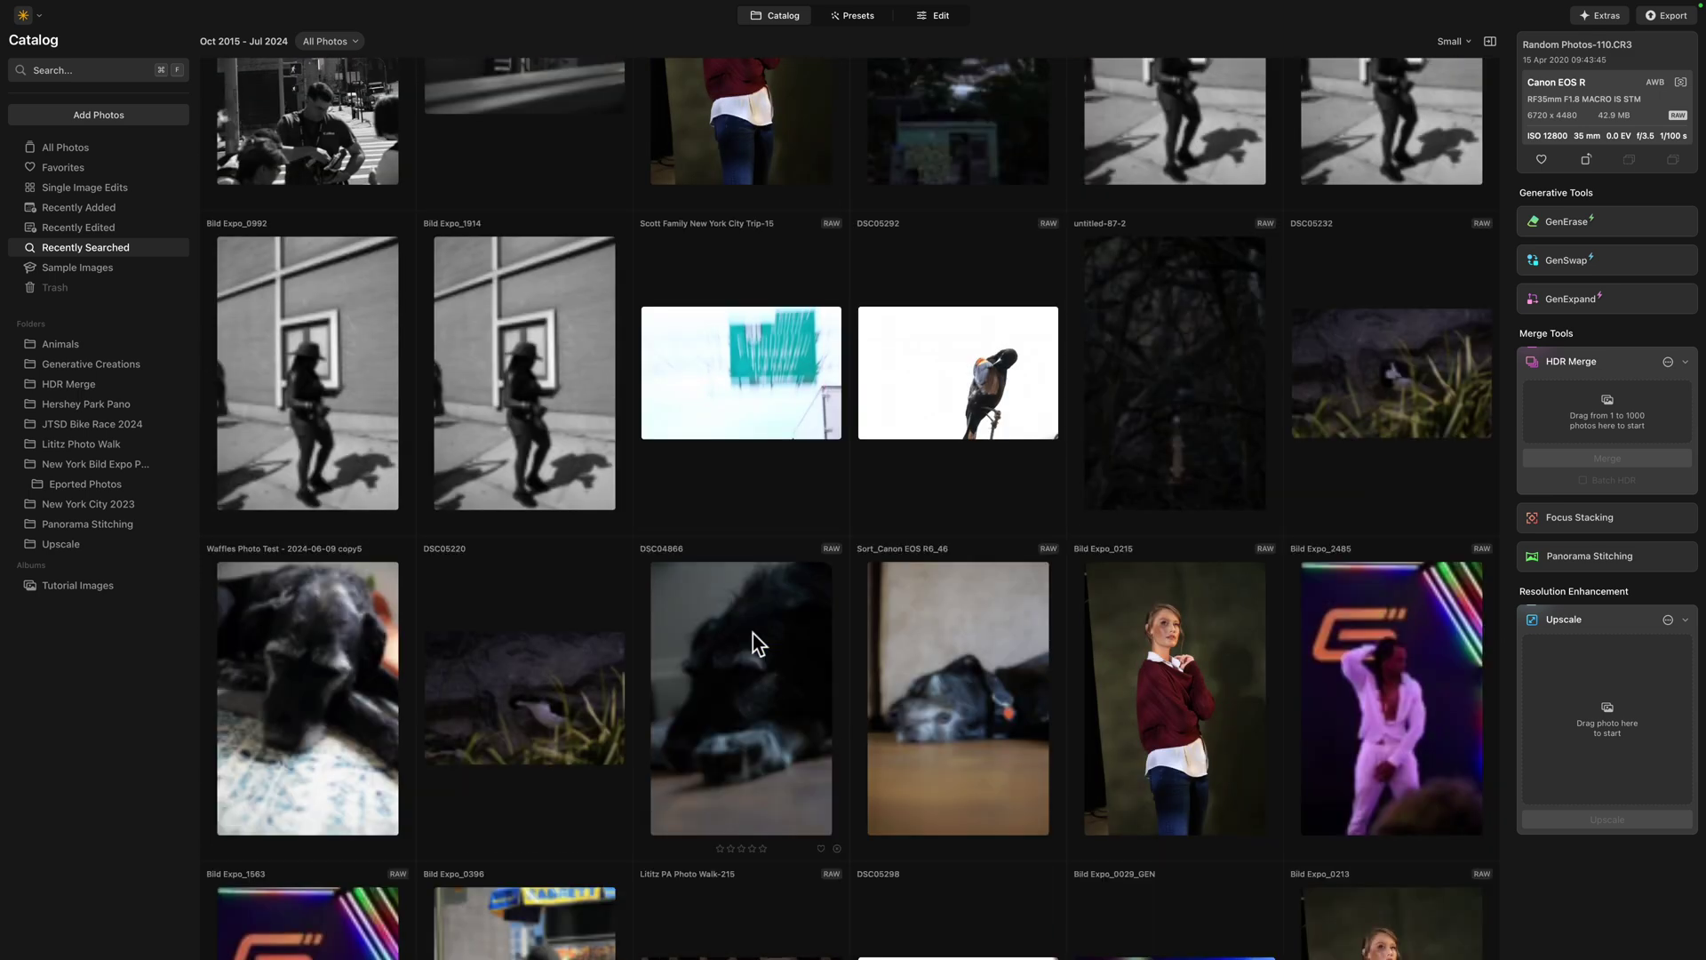
pyautogui.scroll(-1, 753, 632)
pyautogui.scroll(-3, 754, 633)
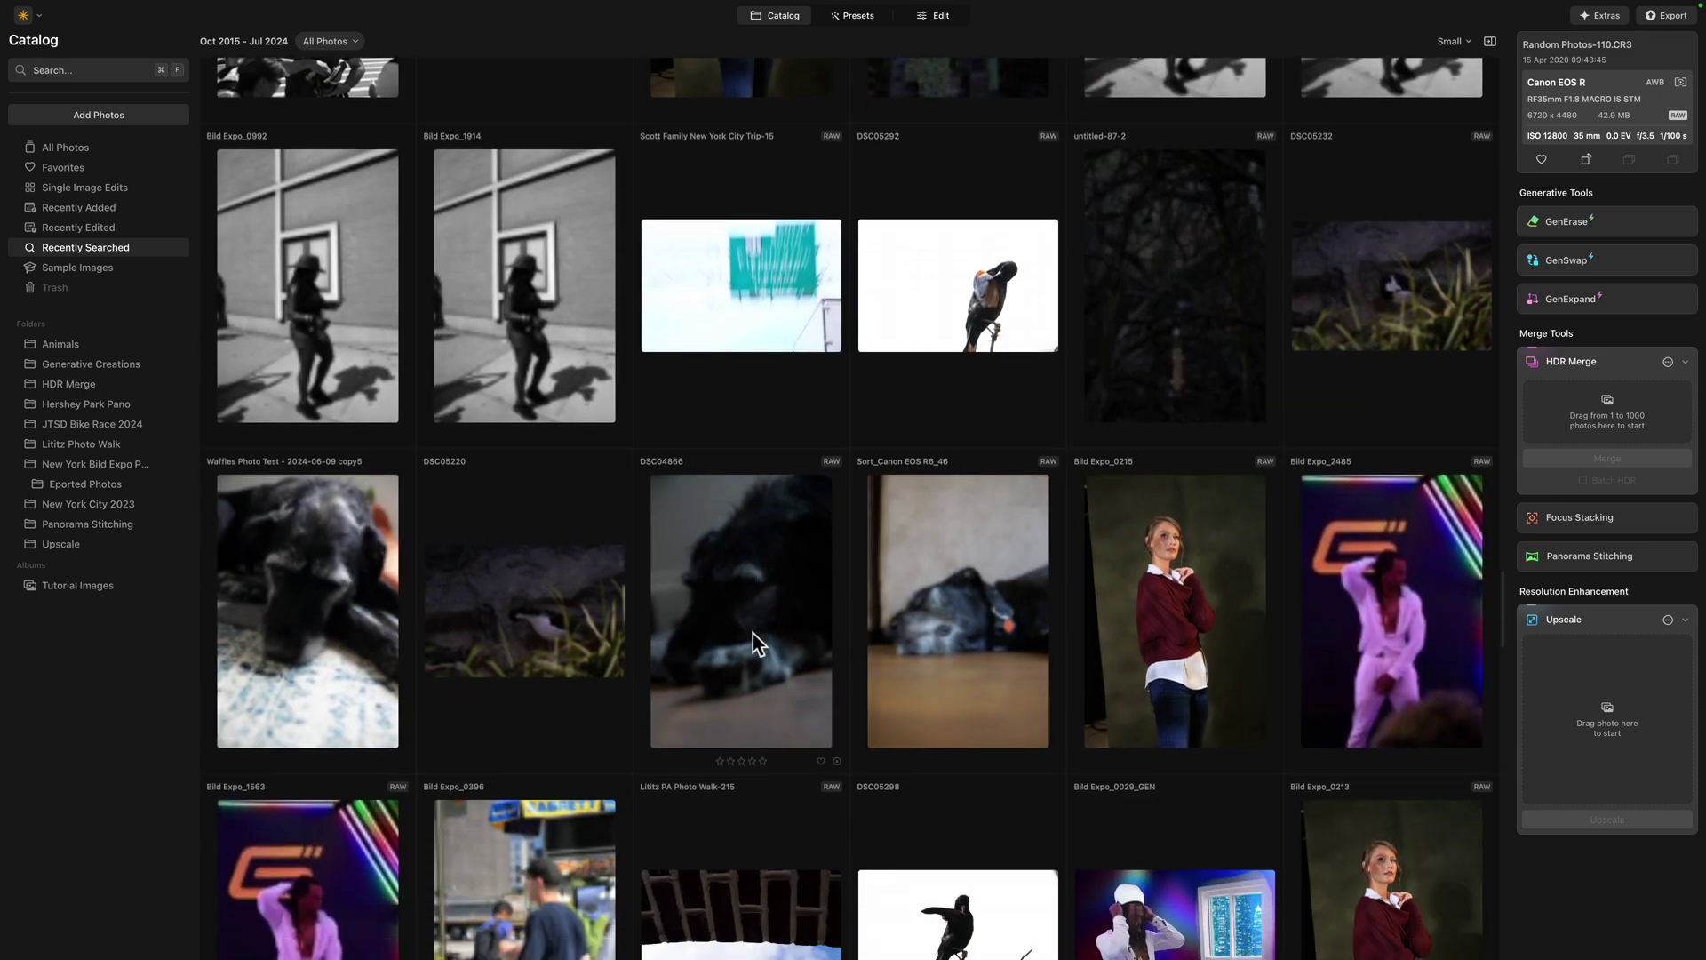
pyautogui.scroll(-5, 753, 633)
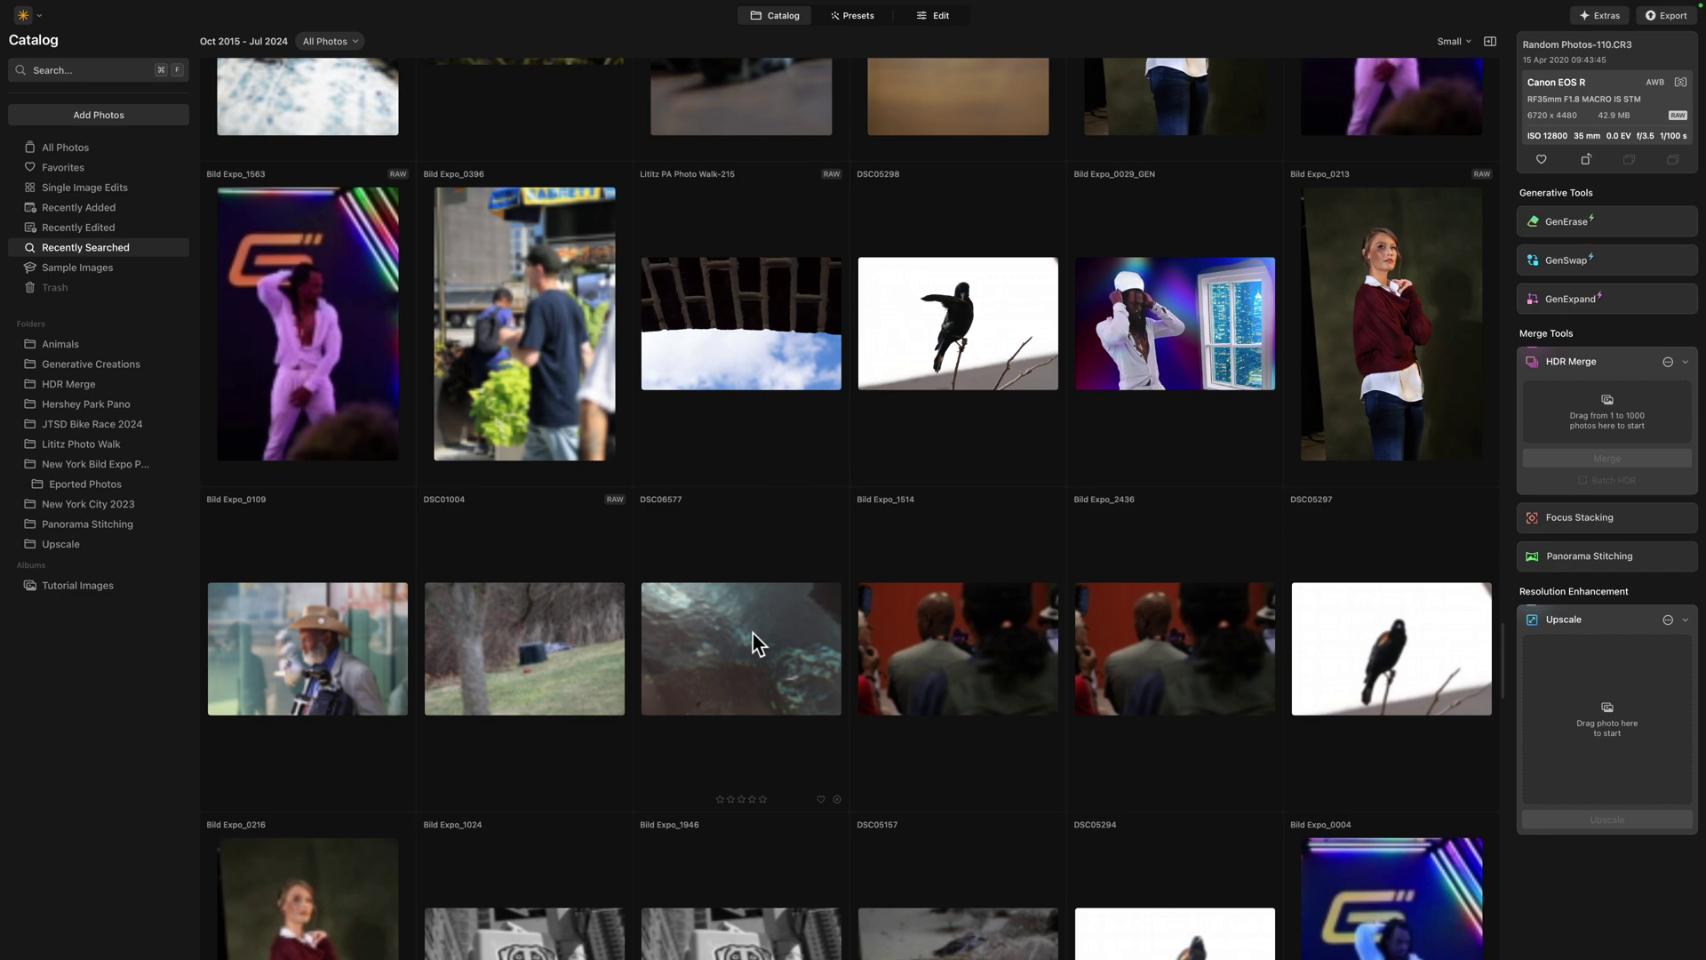
pyautogui.scroll(-2, 754, 633)
pyautogui.scroll(-9, 754, 633)
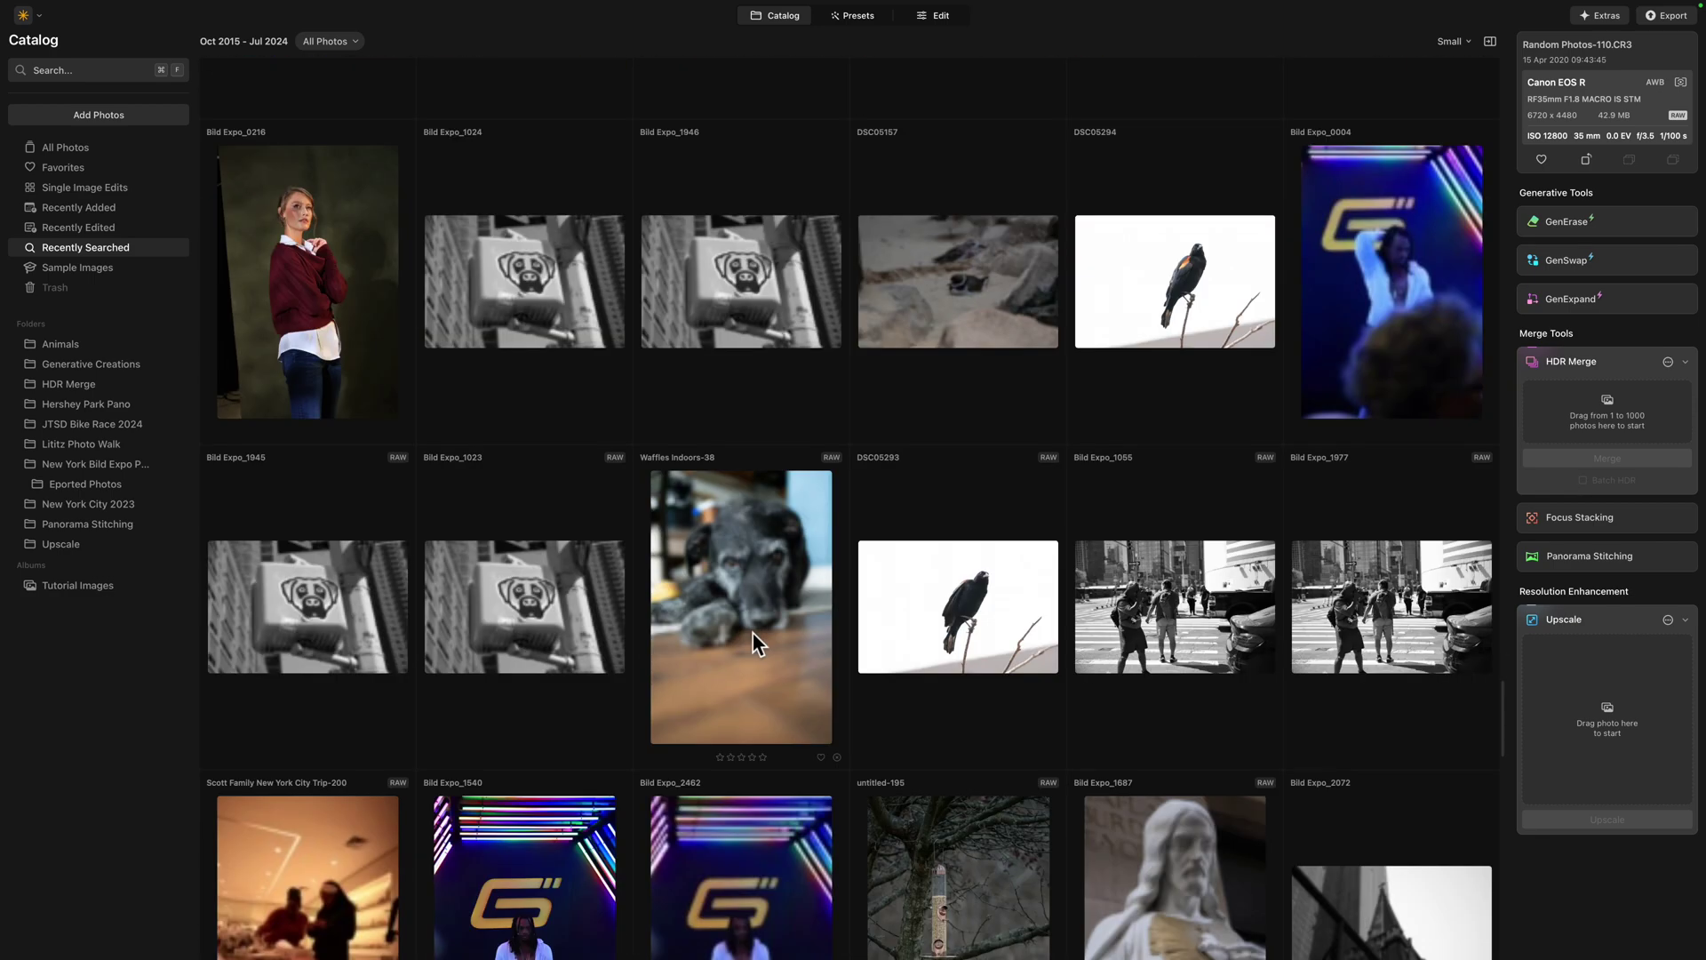
pyautogui.scroll(-8, 754, 632)
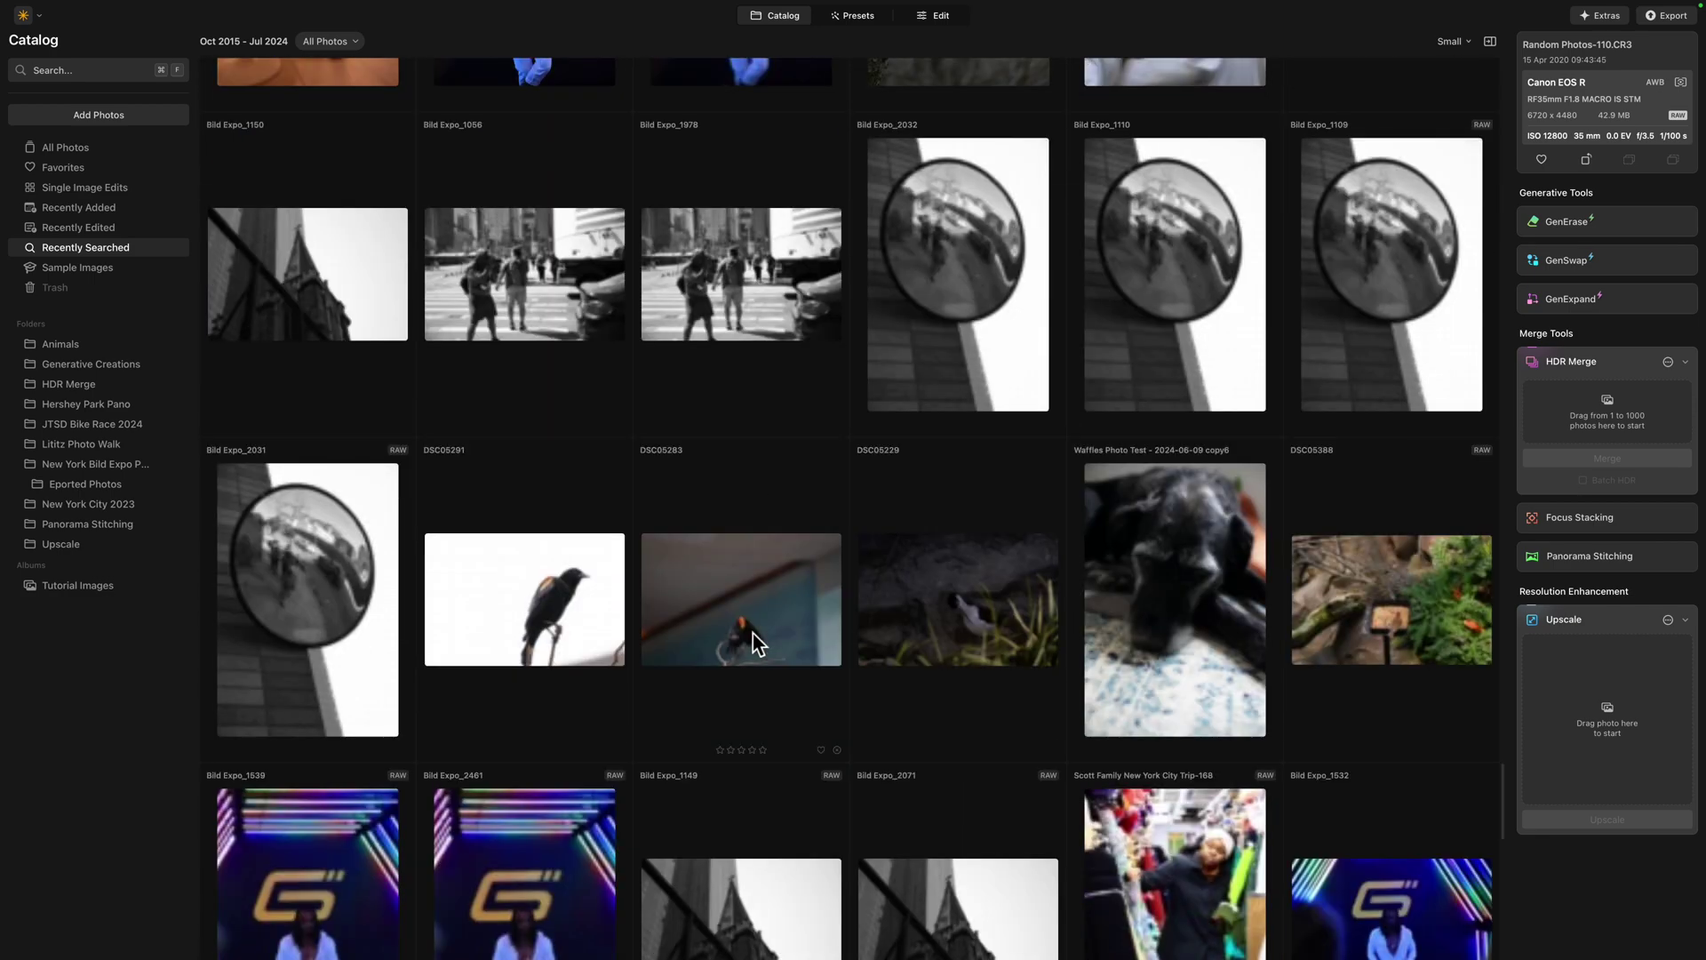
pyautogui.scroll(-7, 754, 633)
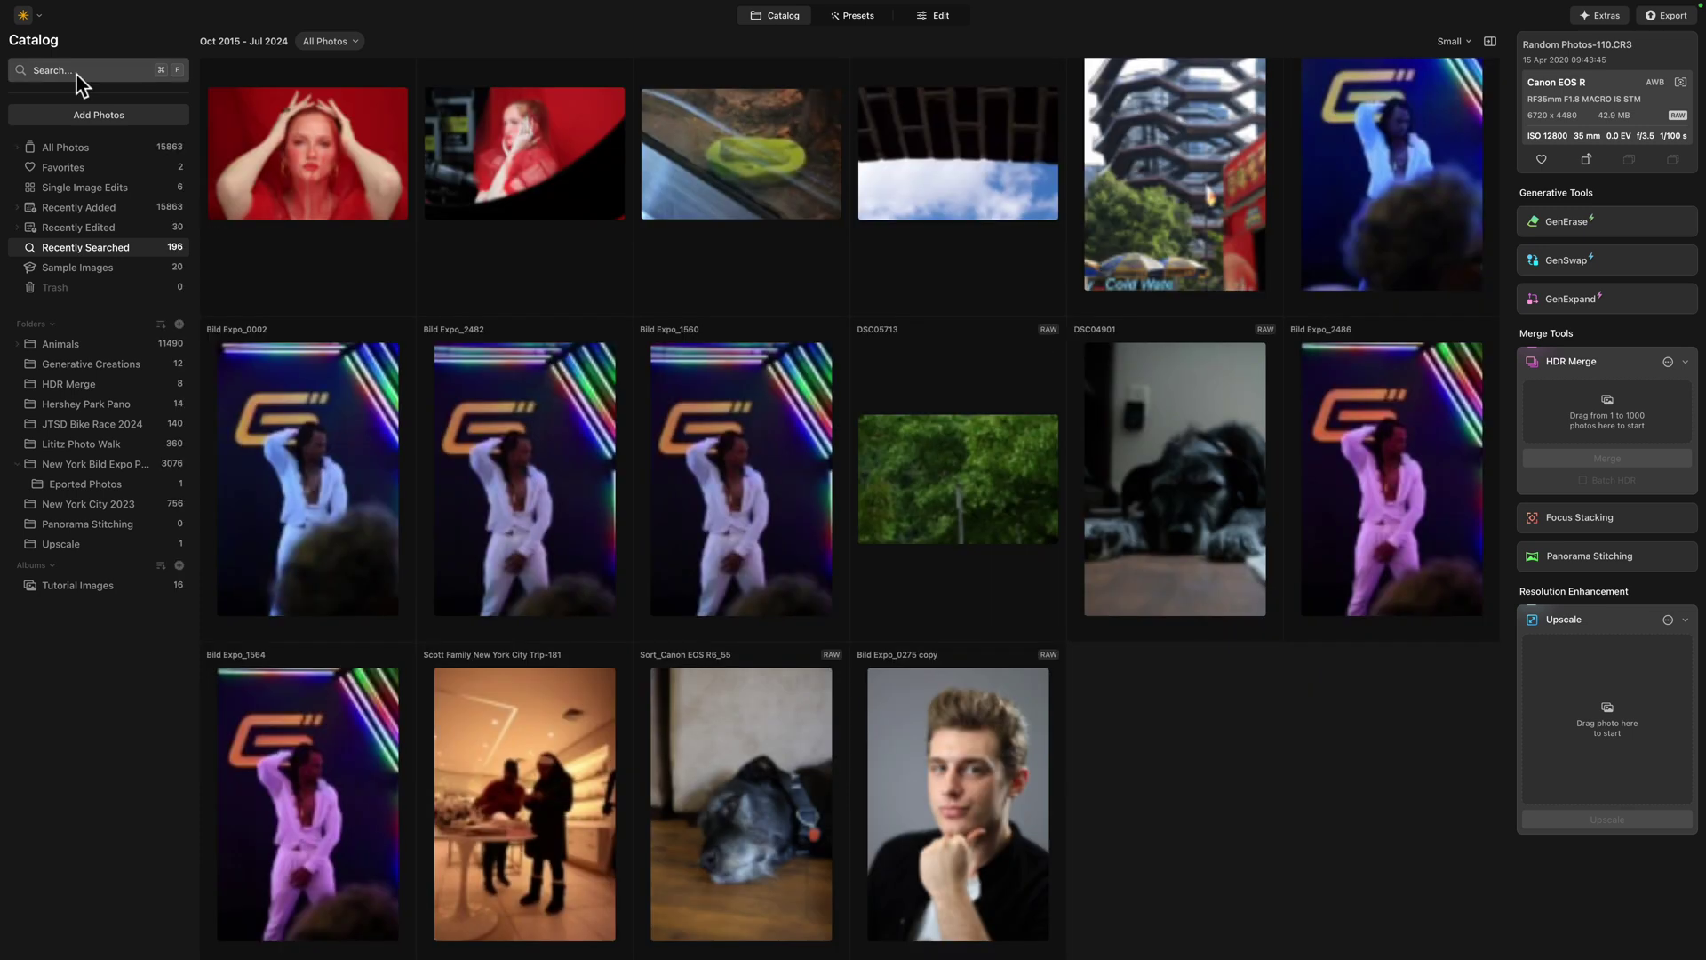
# Search the photo catalog for images with "hat" and open the matching results.
pyautogui.click(76, 73)
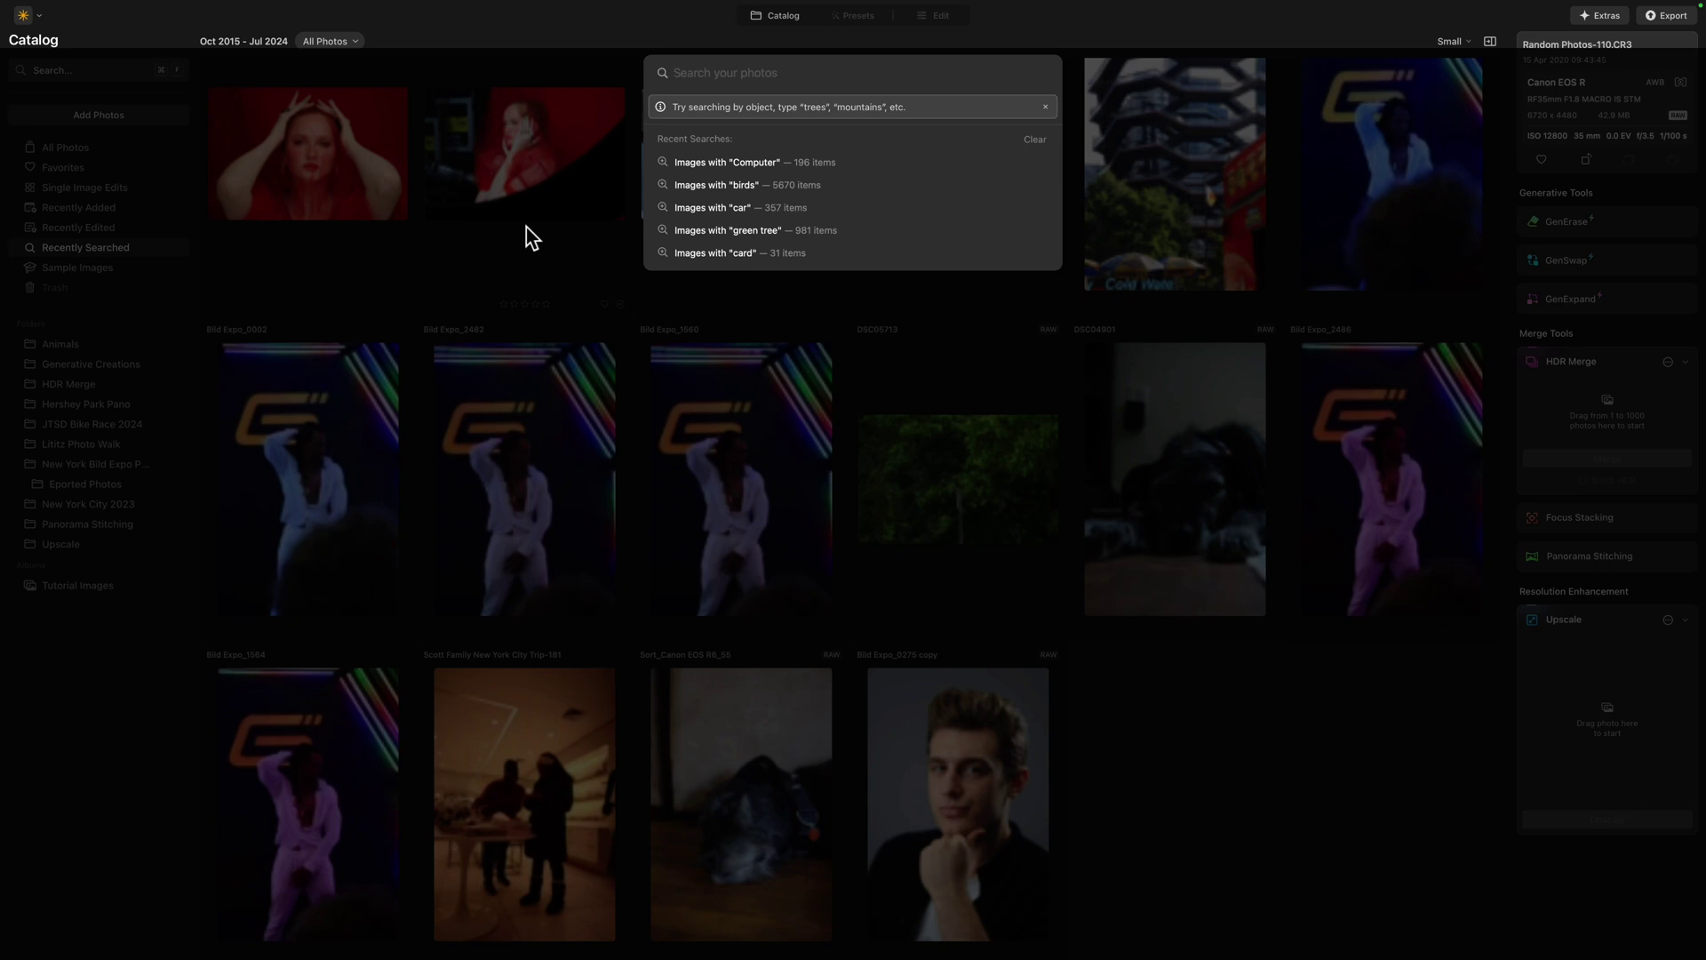
pyautogui.write('hat')
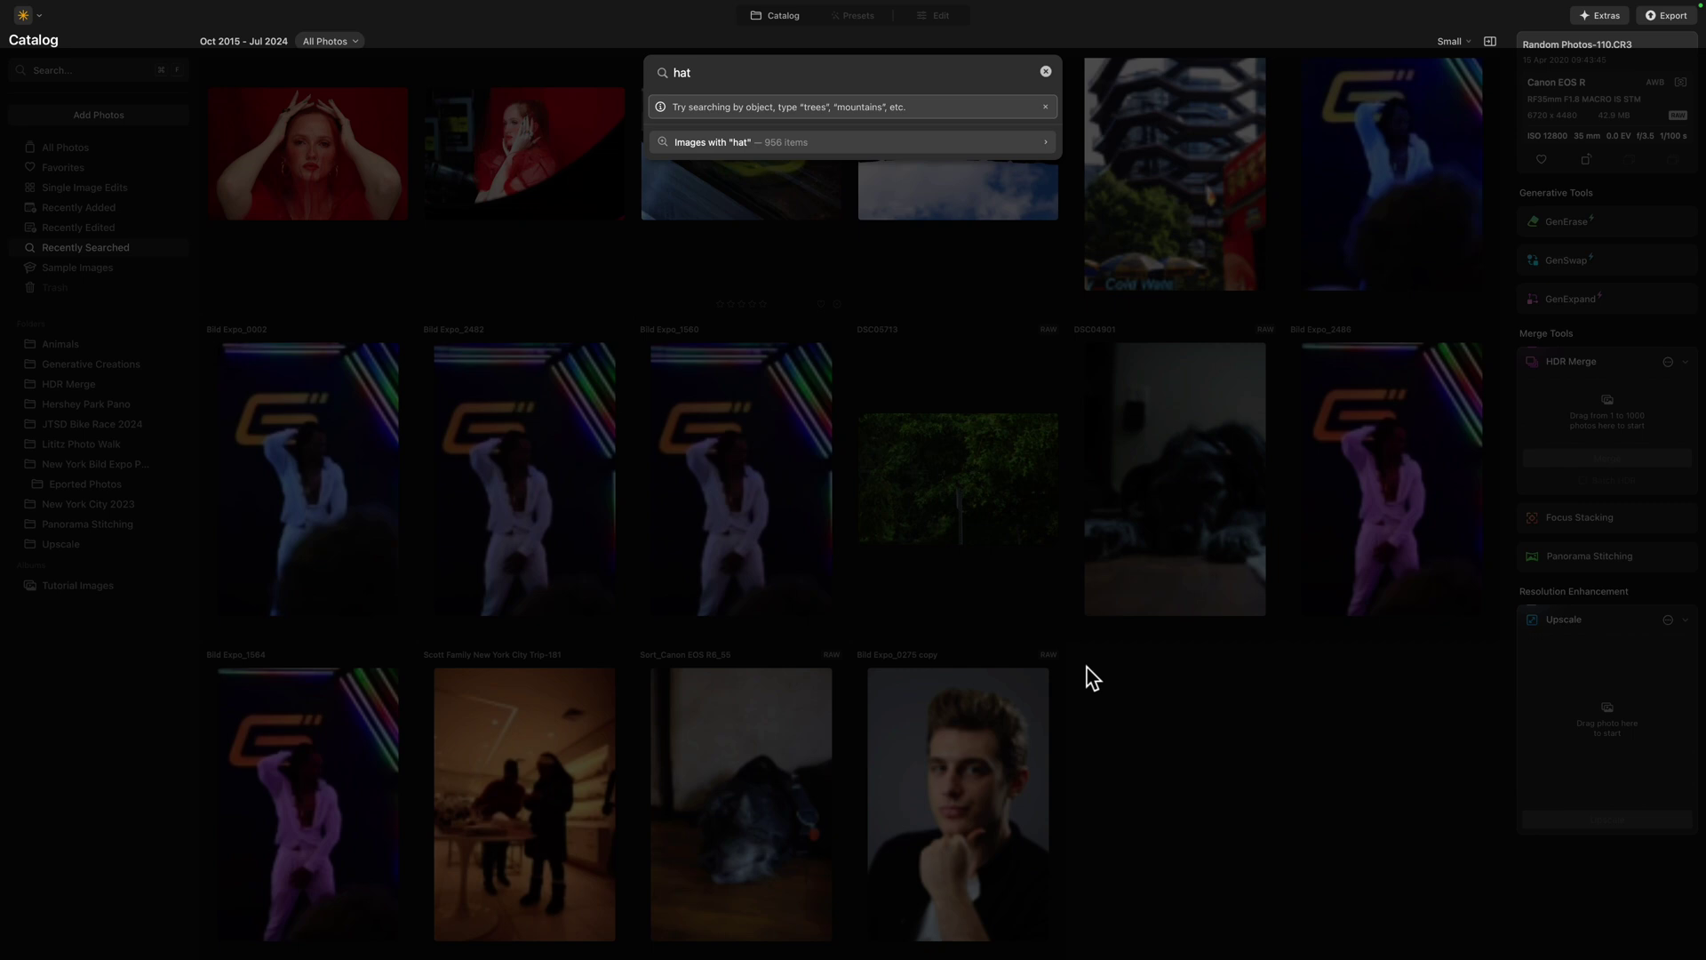
pyautogui.press('Return')
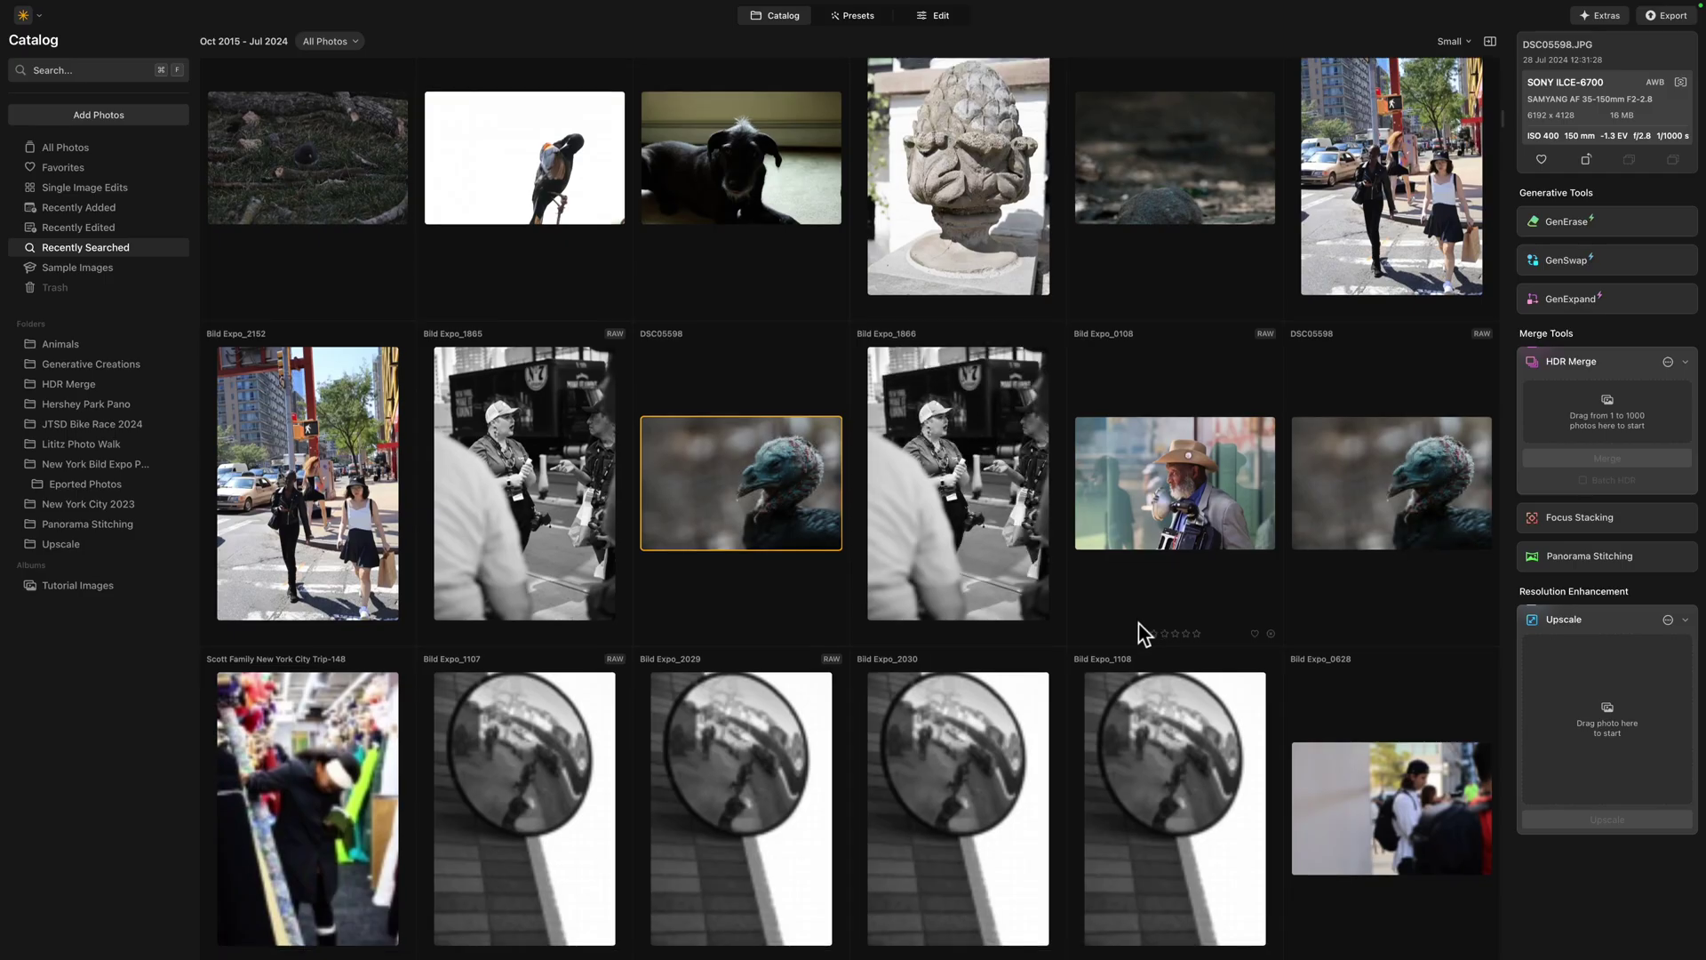
# Look back through the "hat" results toward the beginning of the list to see how well the photos match.
pyautogui.scroll(3, 1144, 610)
pyautogui.scroll(4, 1145, 609)
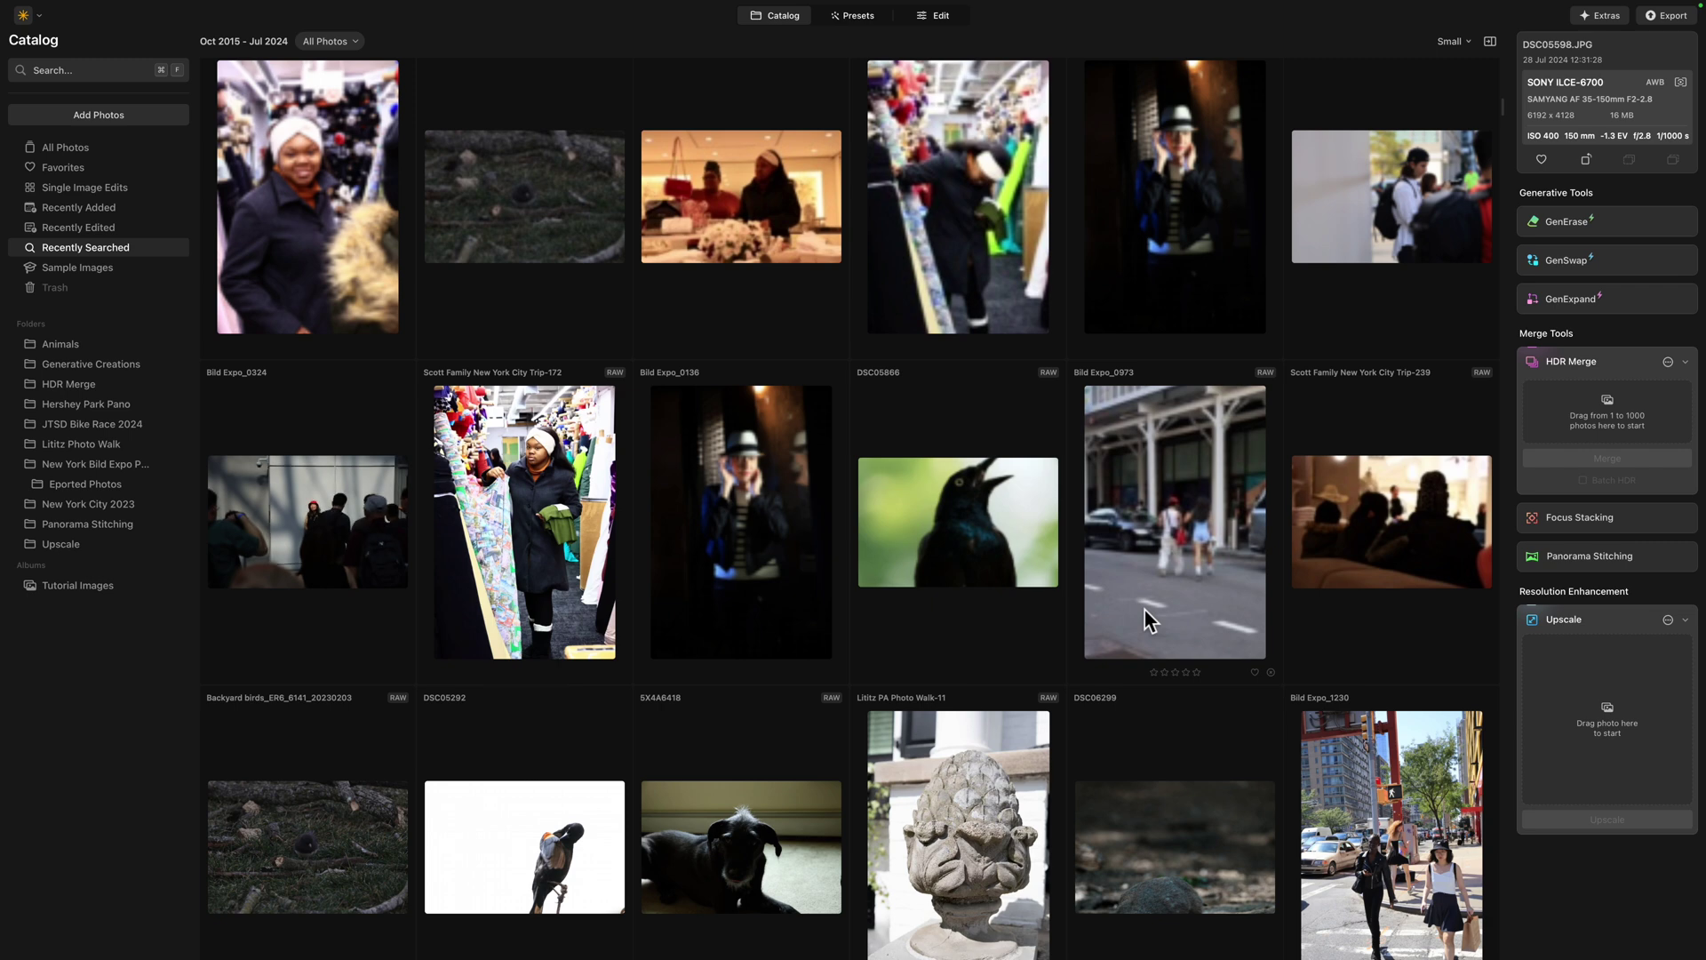
pyautogui.scroll(3, 1145, 609)
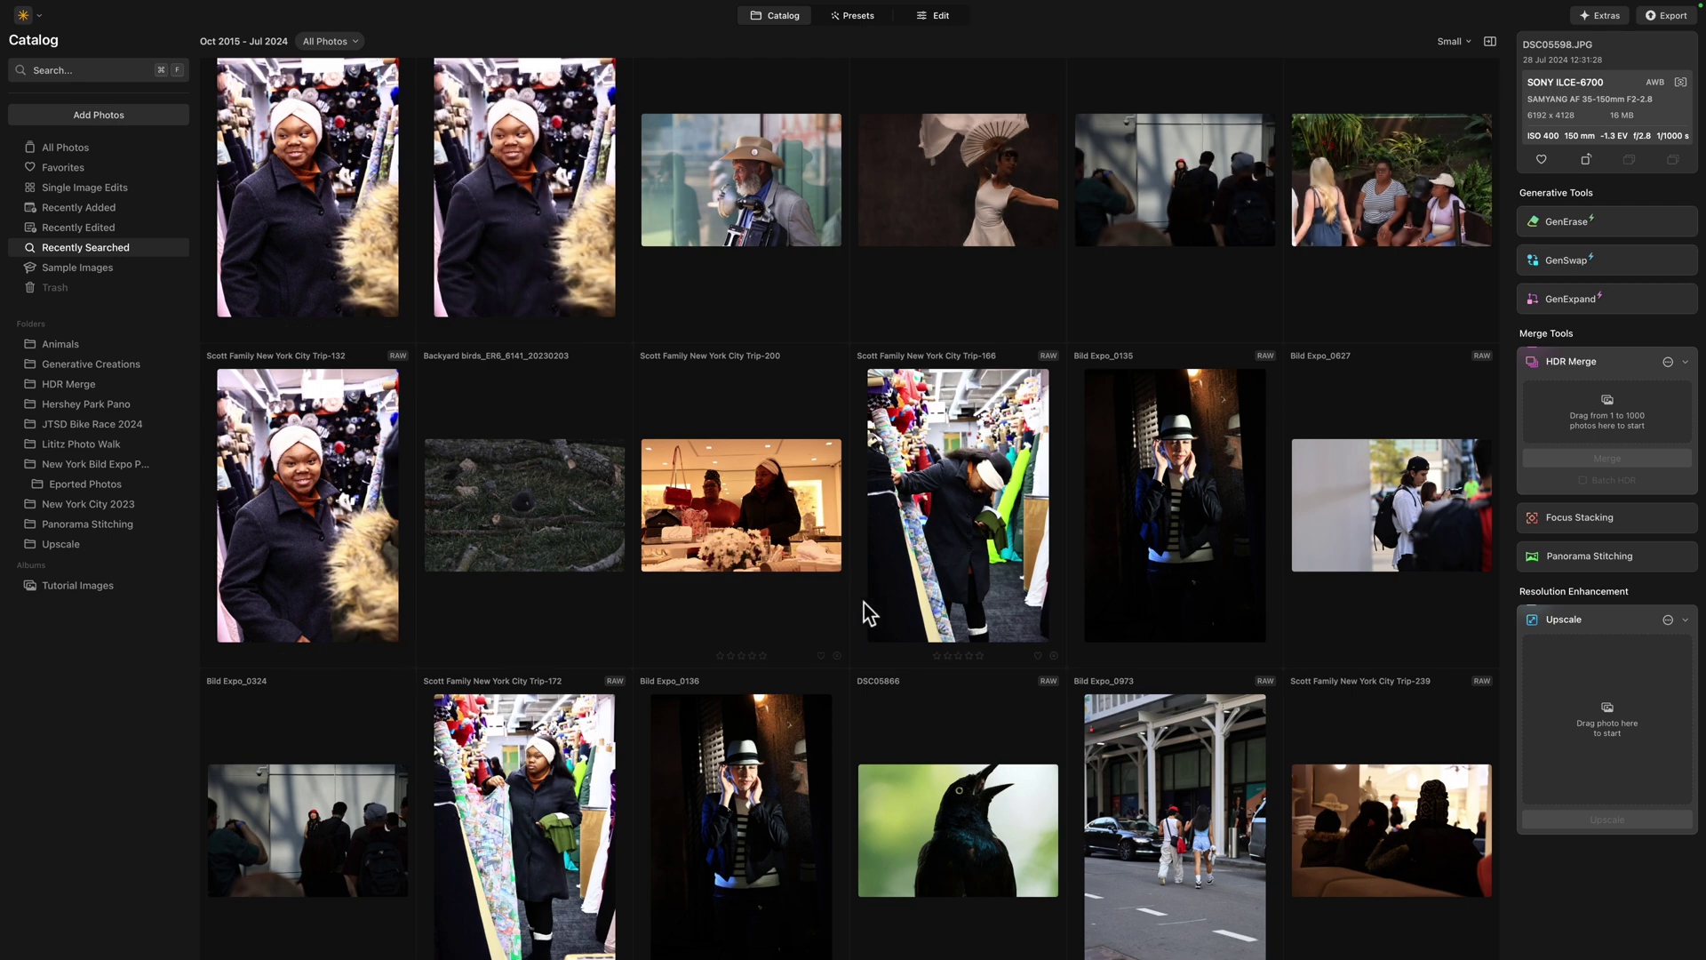
pyautogui.scroll(5, 862, 604)
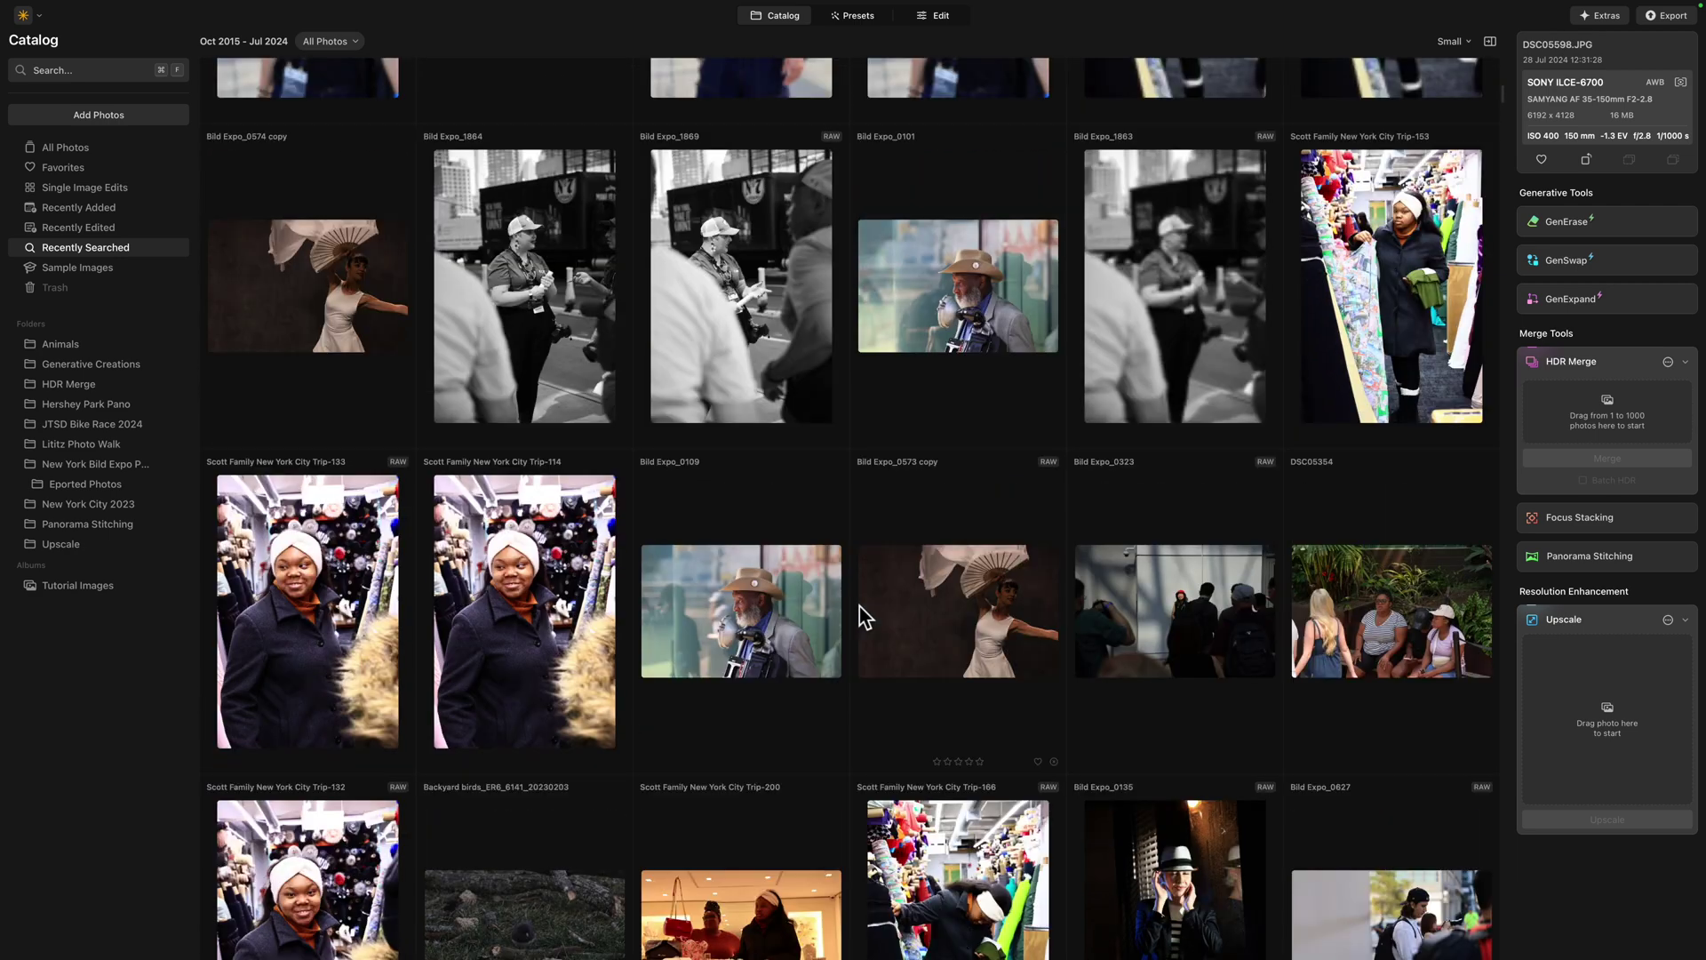
pyautogui.scroll(7, 861, 606)
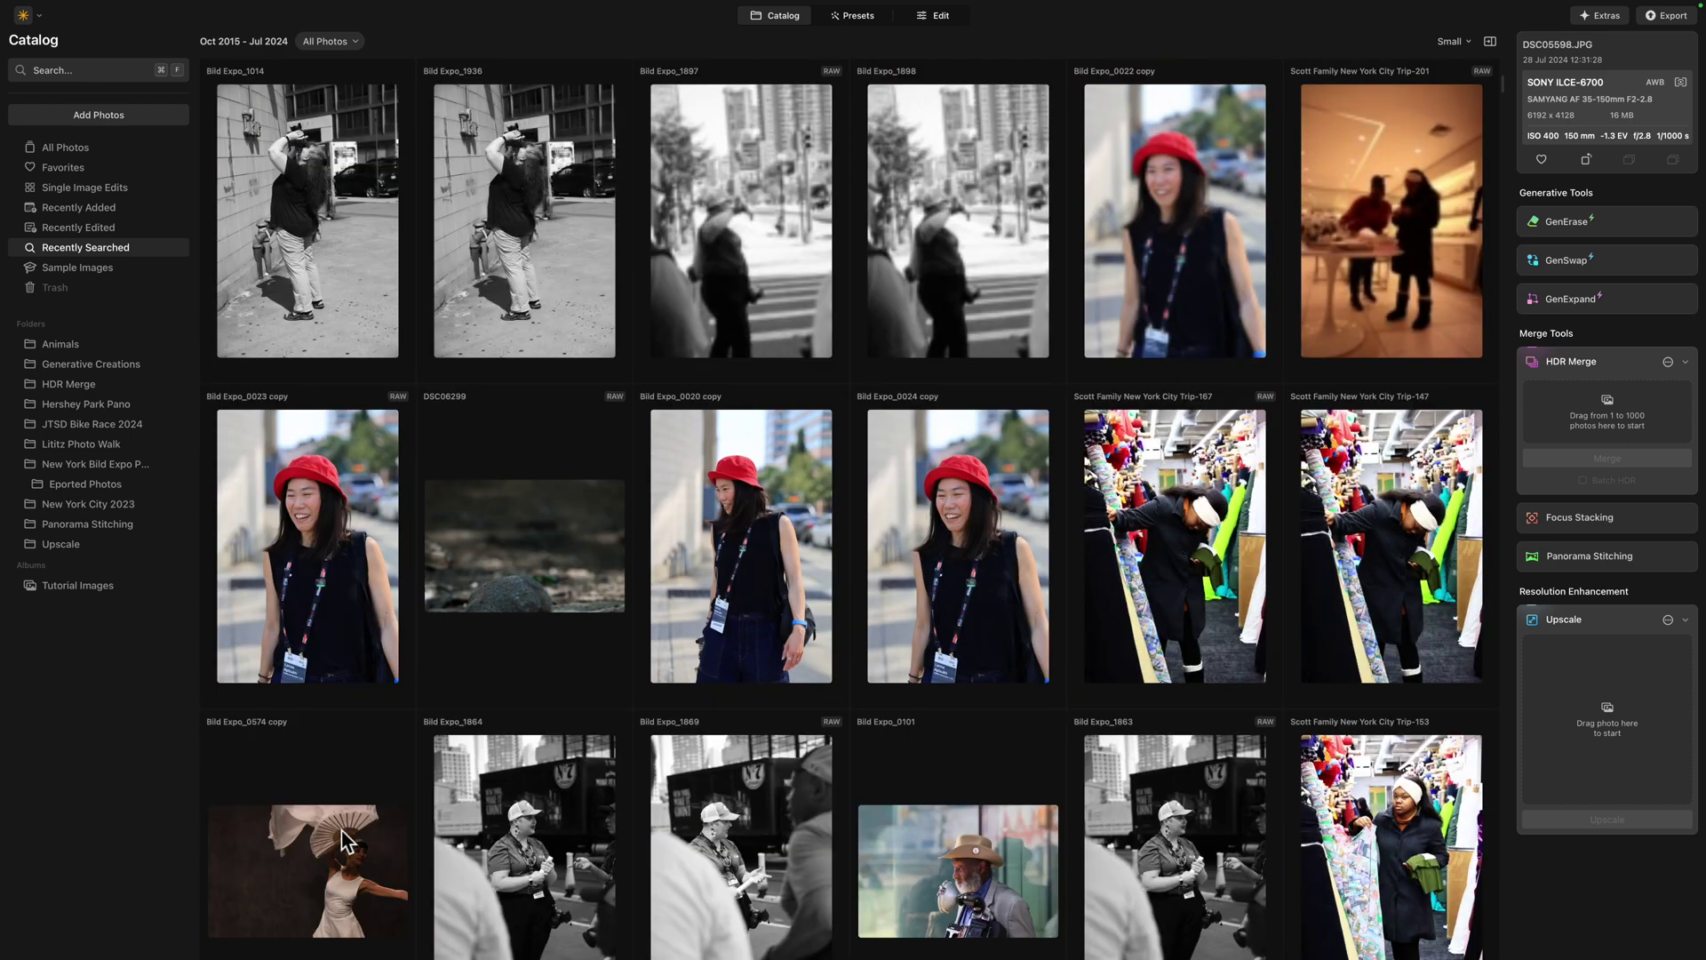
pyautogui.scroll(3, 853, 657)
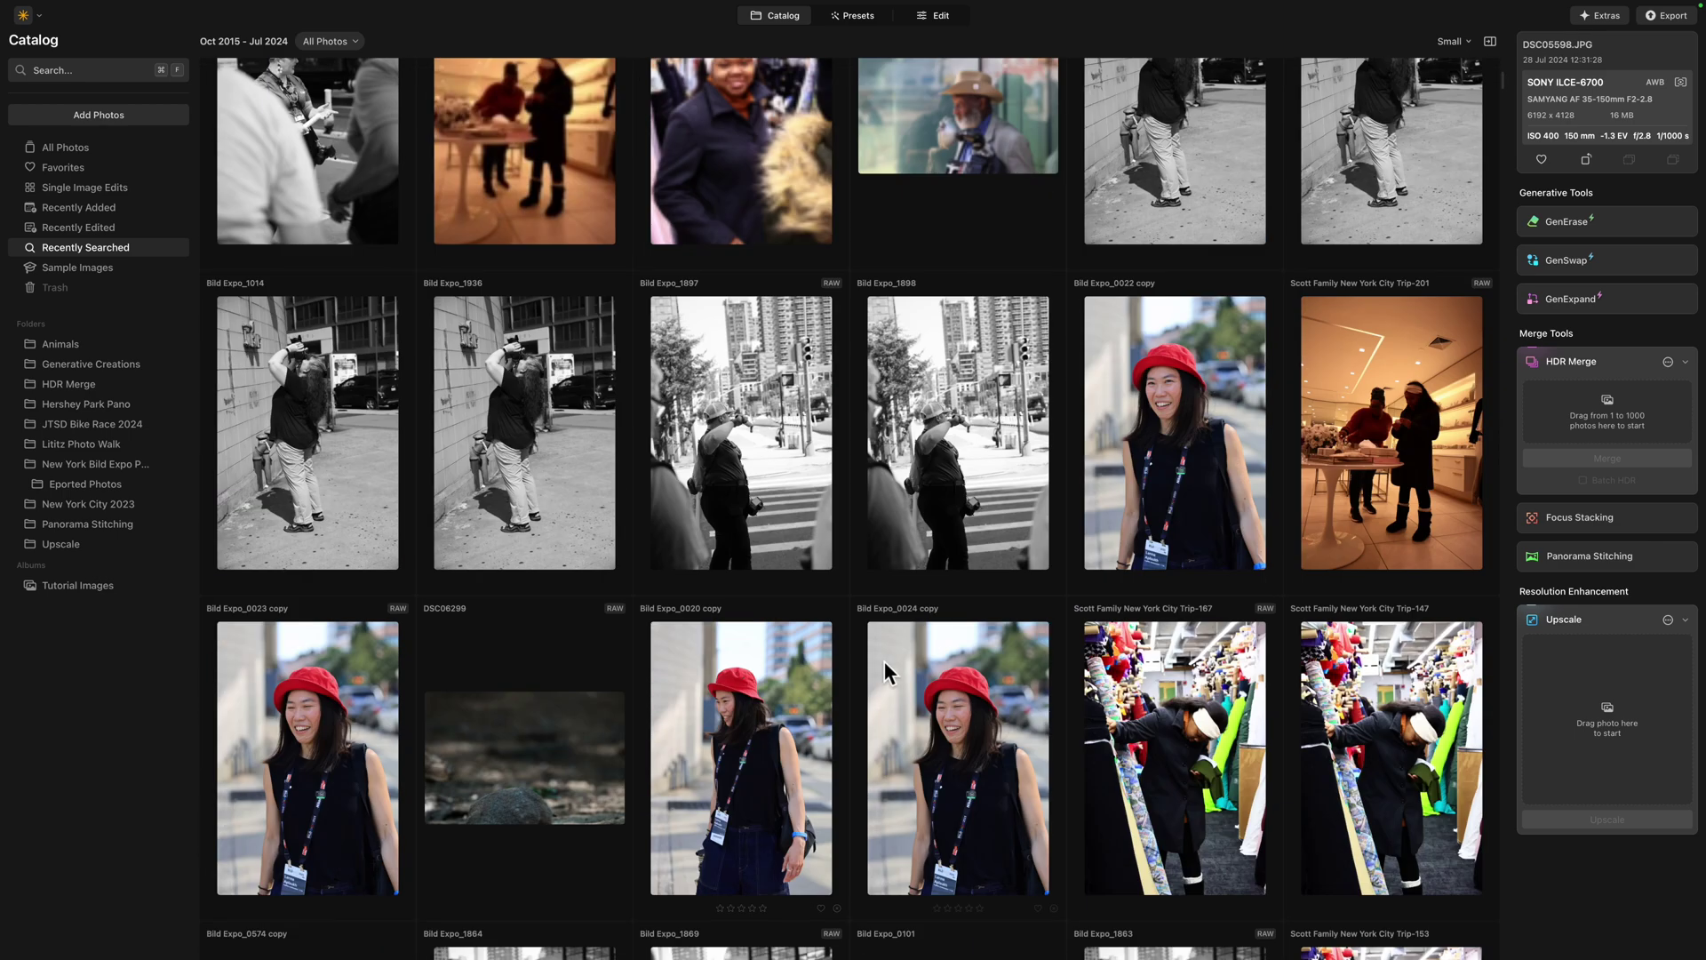
pyautogui.scroll(3, 883, 661)
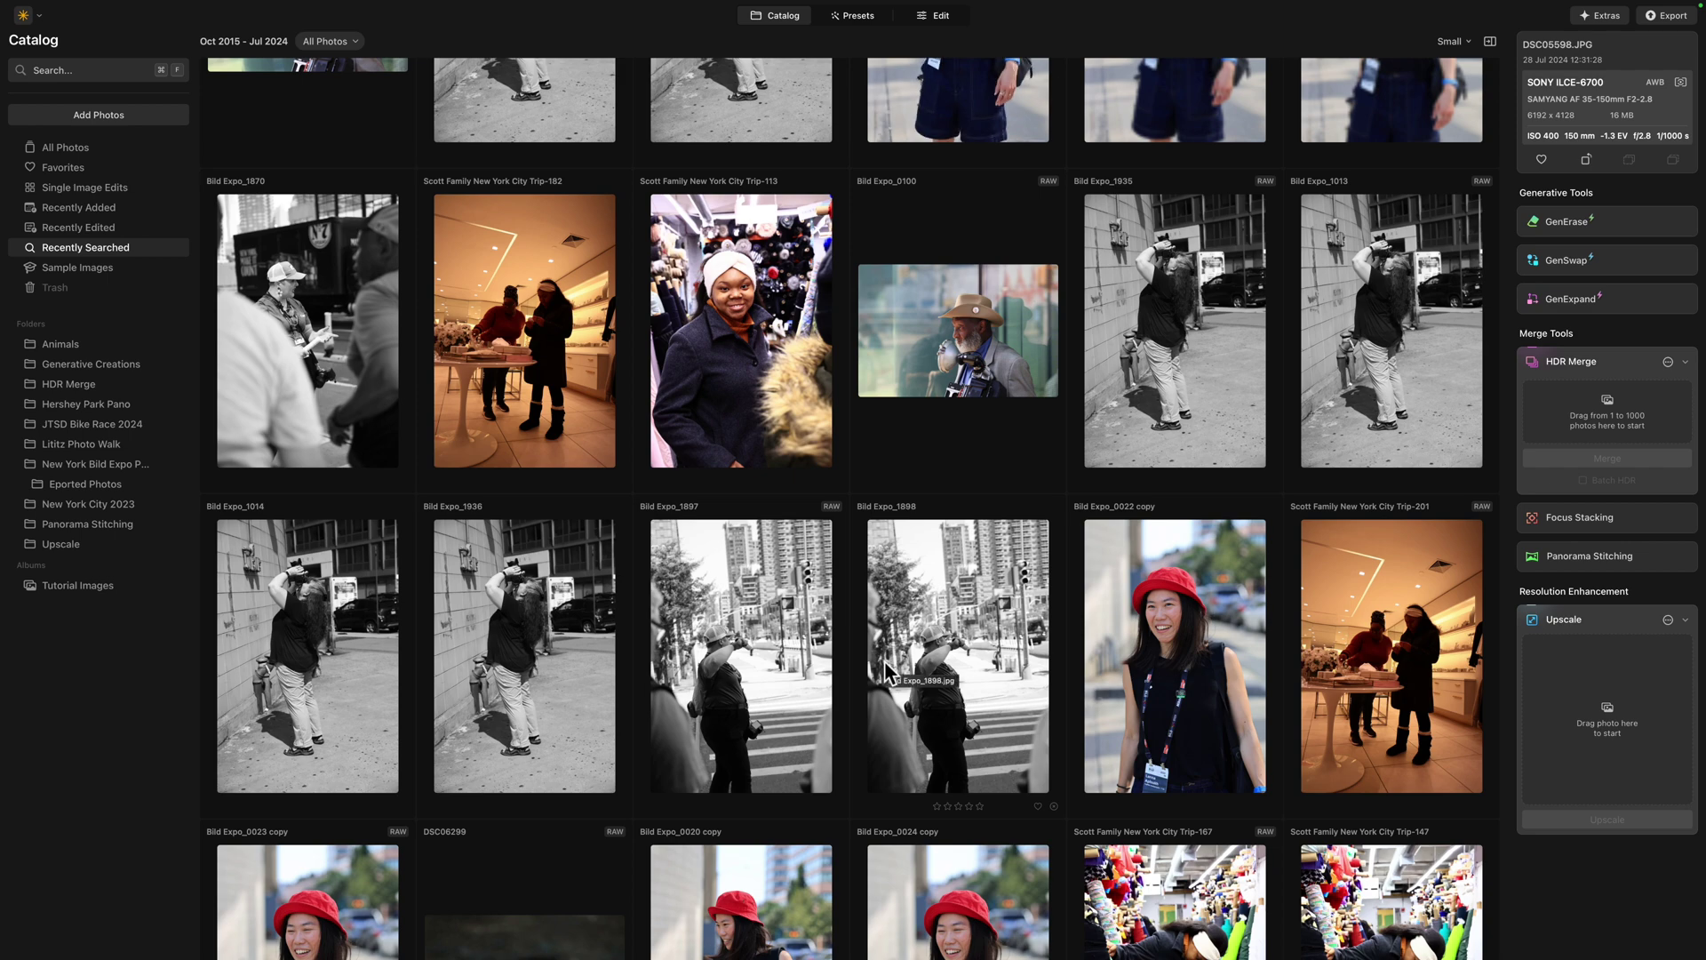
pyautogui.scroll(3, 887, 668)
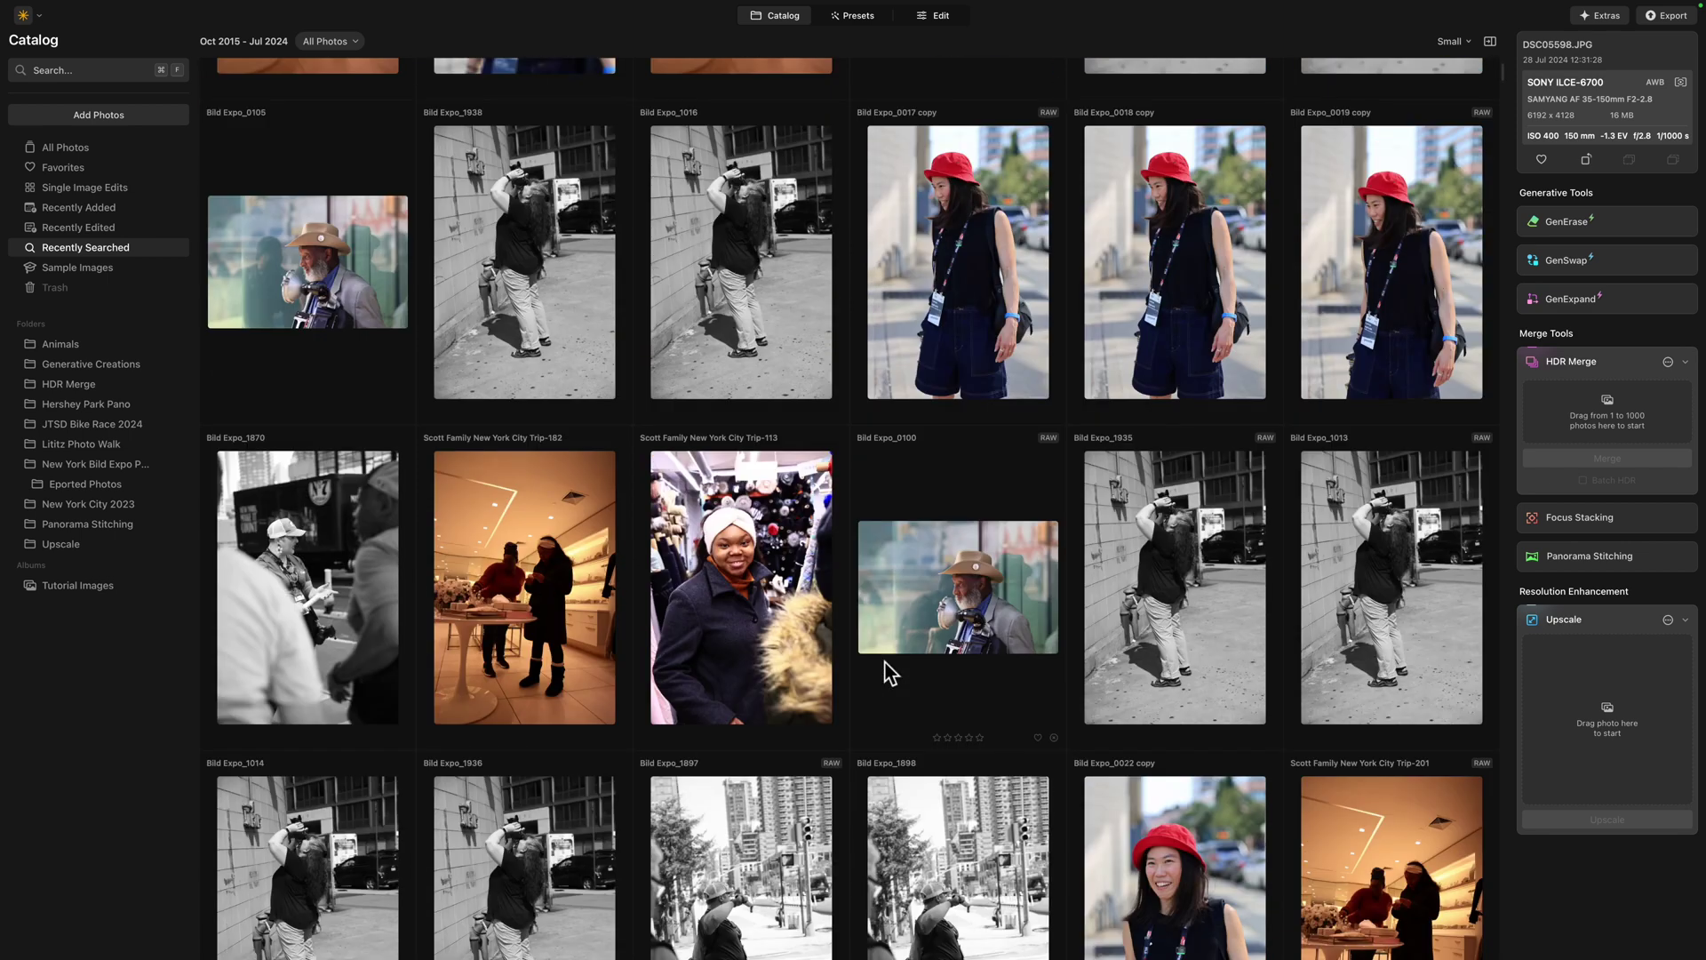
pyautogui.scroll(3, 886, 664)
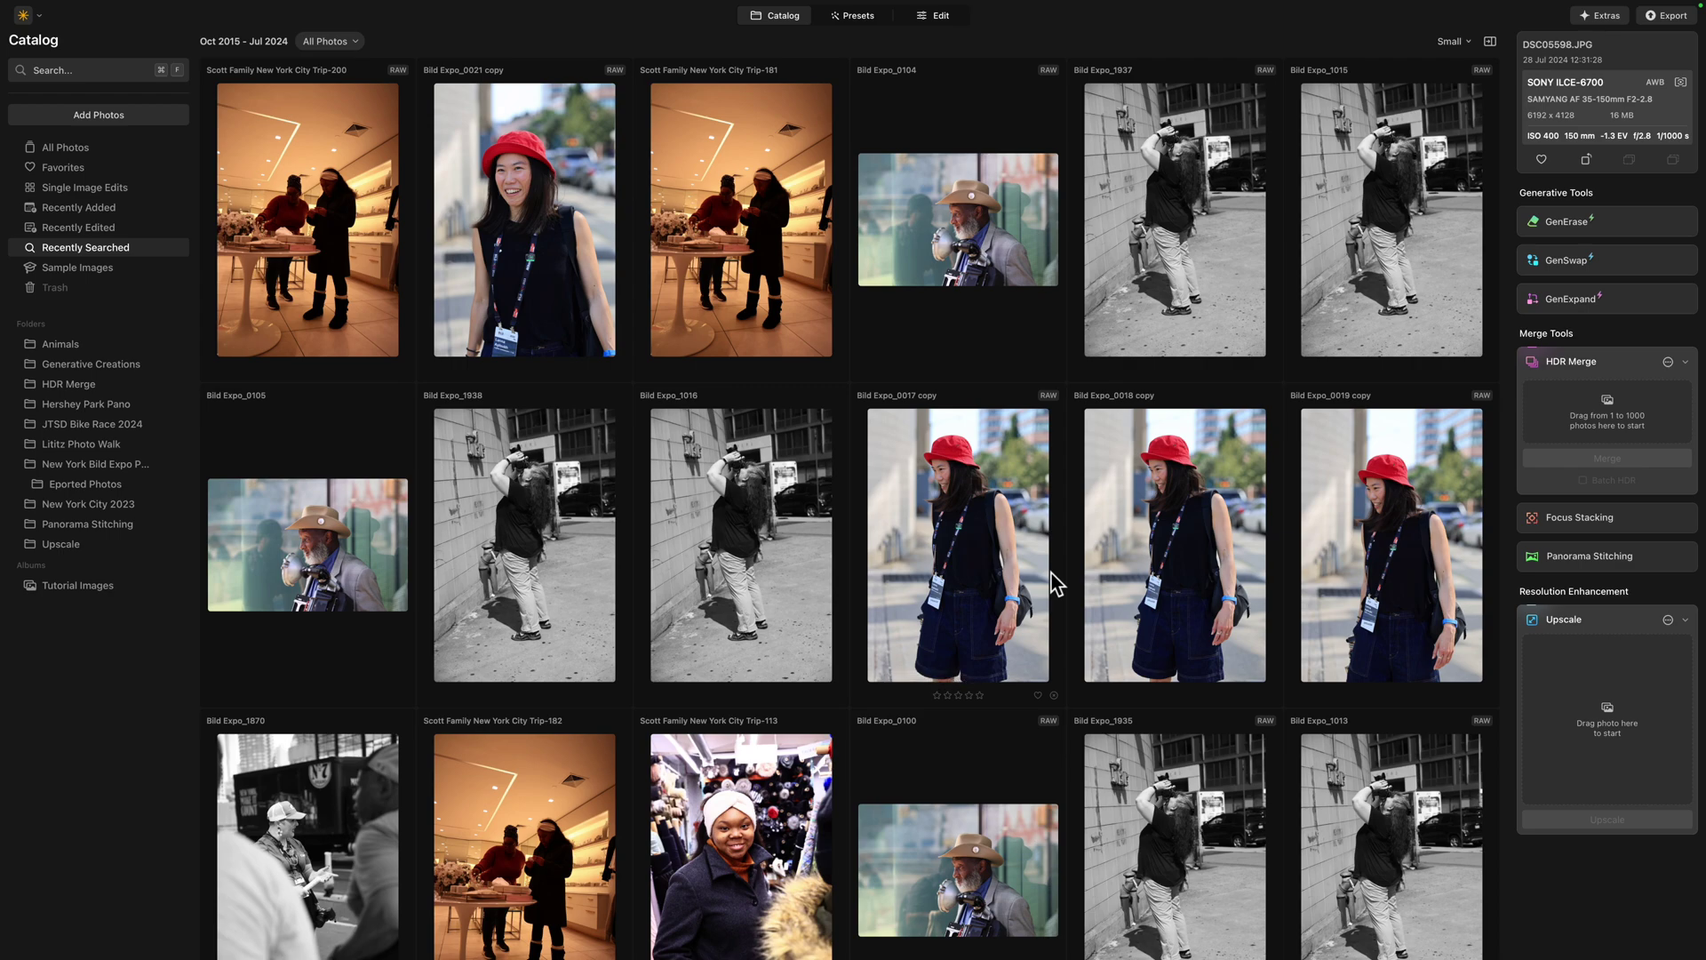
# Examine the "hat" results further down the list for both good matches and photos without a hat.
pyautogui.scroll(-4, 1056, 582)
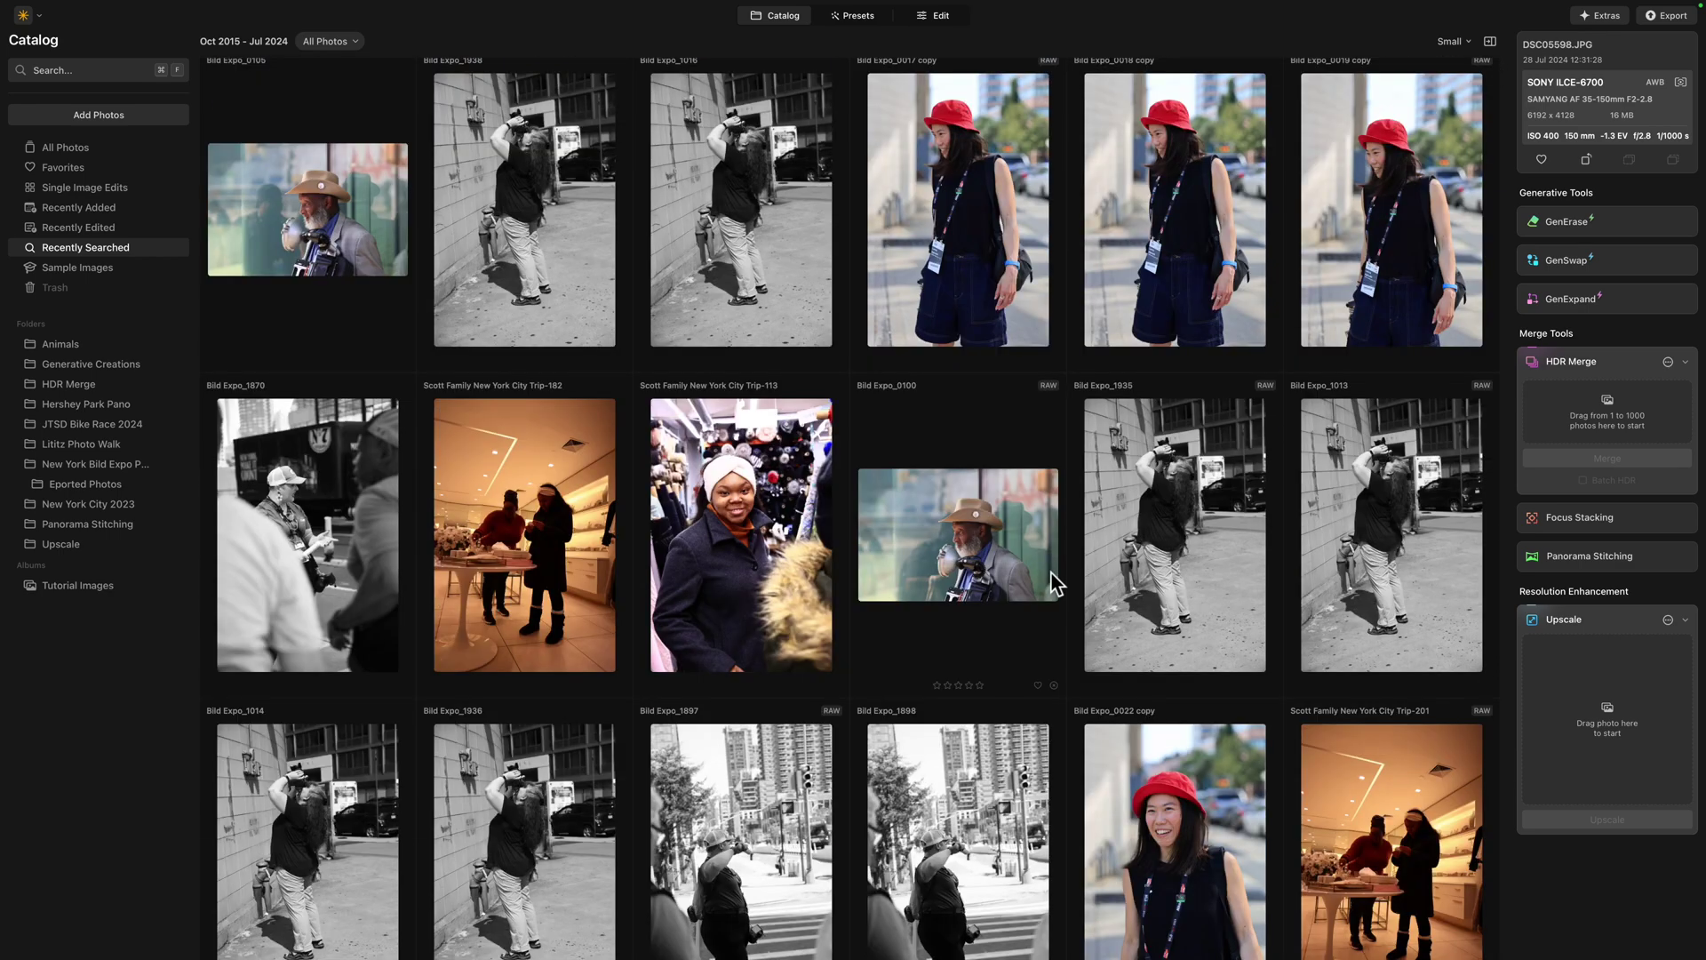
pyautogui.scroll(-15, 1051, 573)
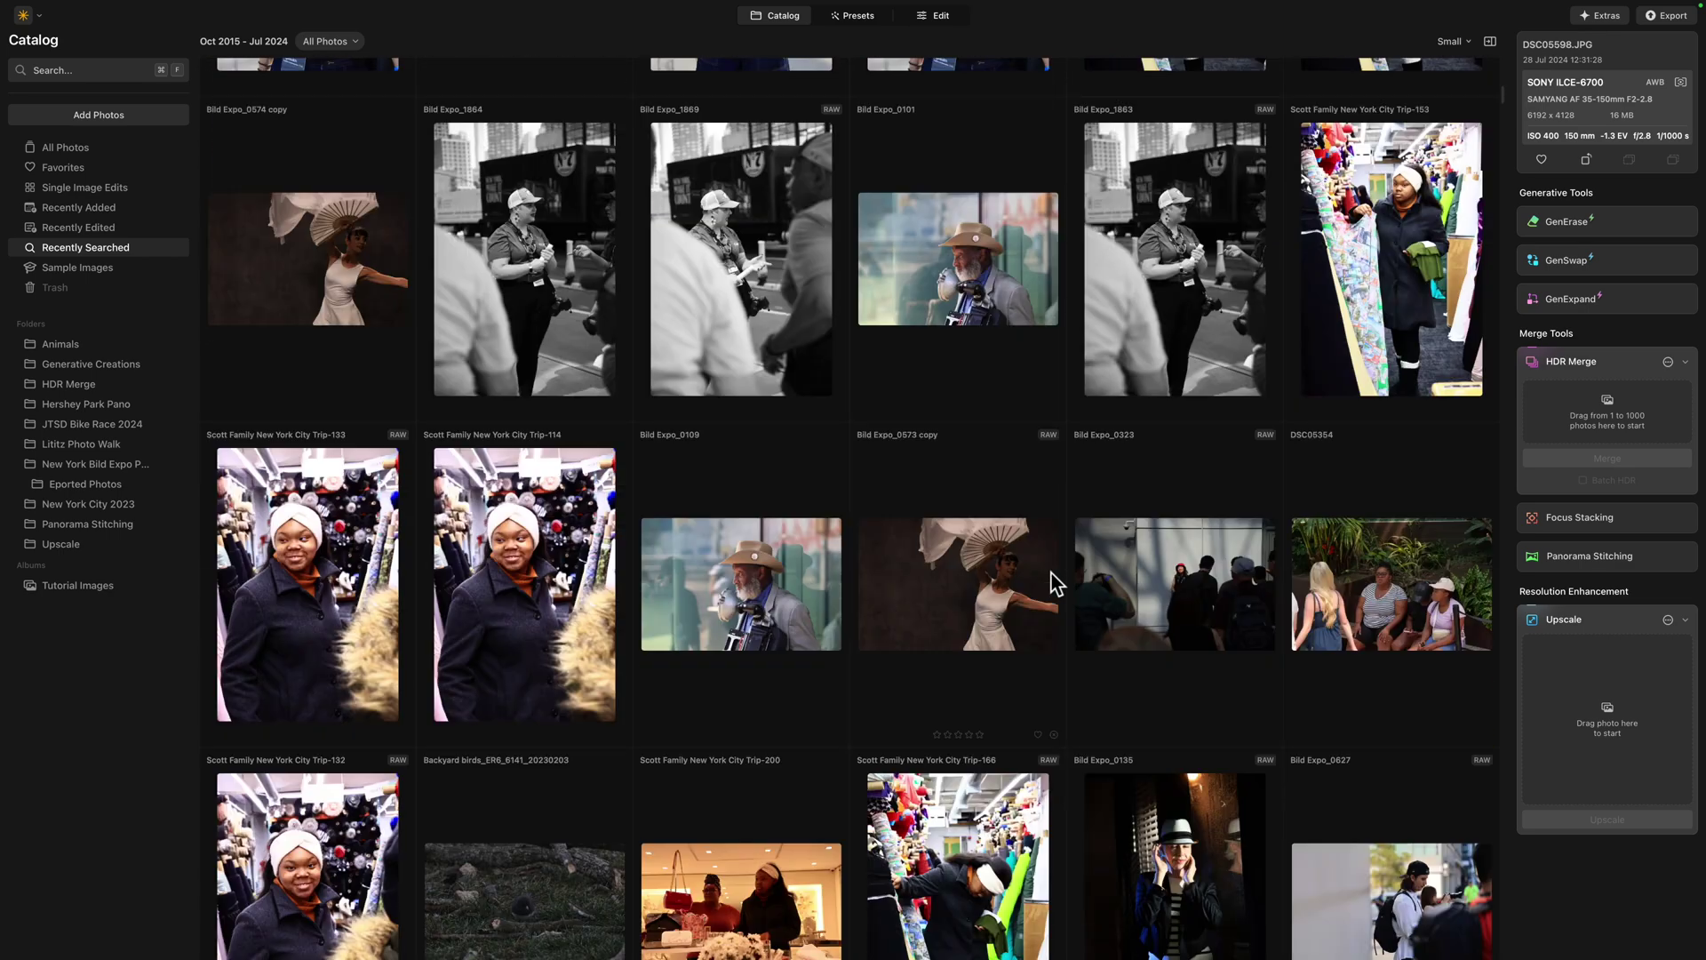
pyautogui.scroll(-6, 1056, 582)
pyautogui.scroll(-4, 1056, 582)
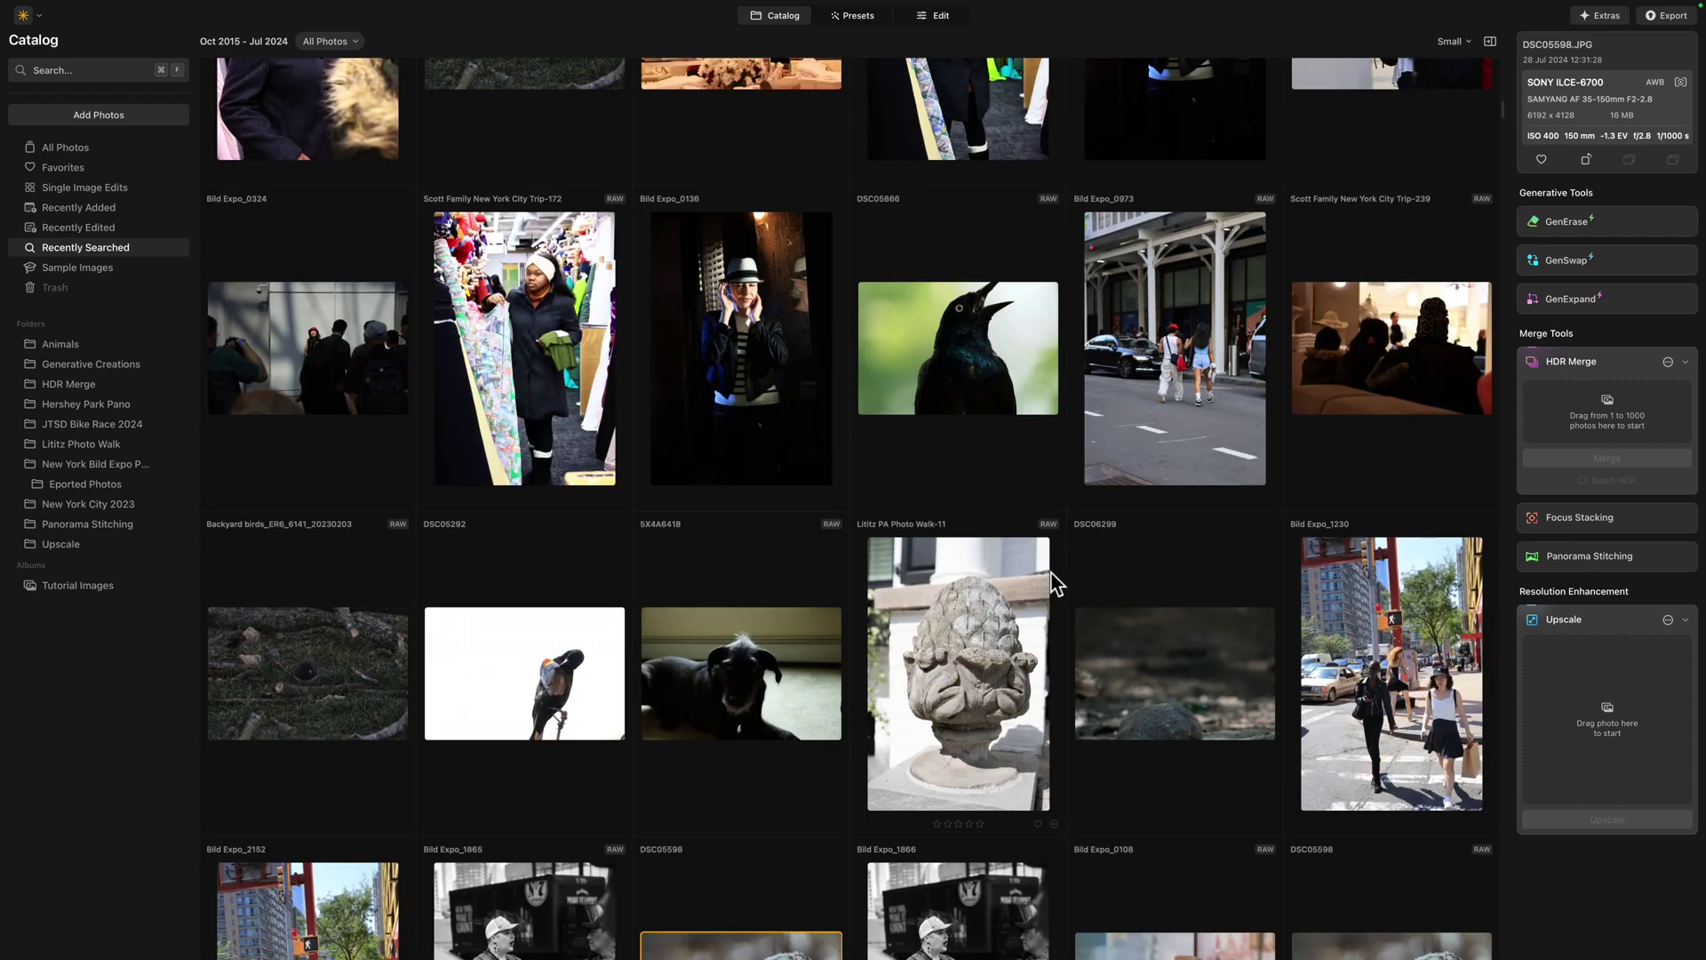
pyautogui.scroll(-3, 1055, 582)
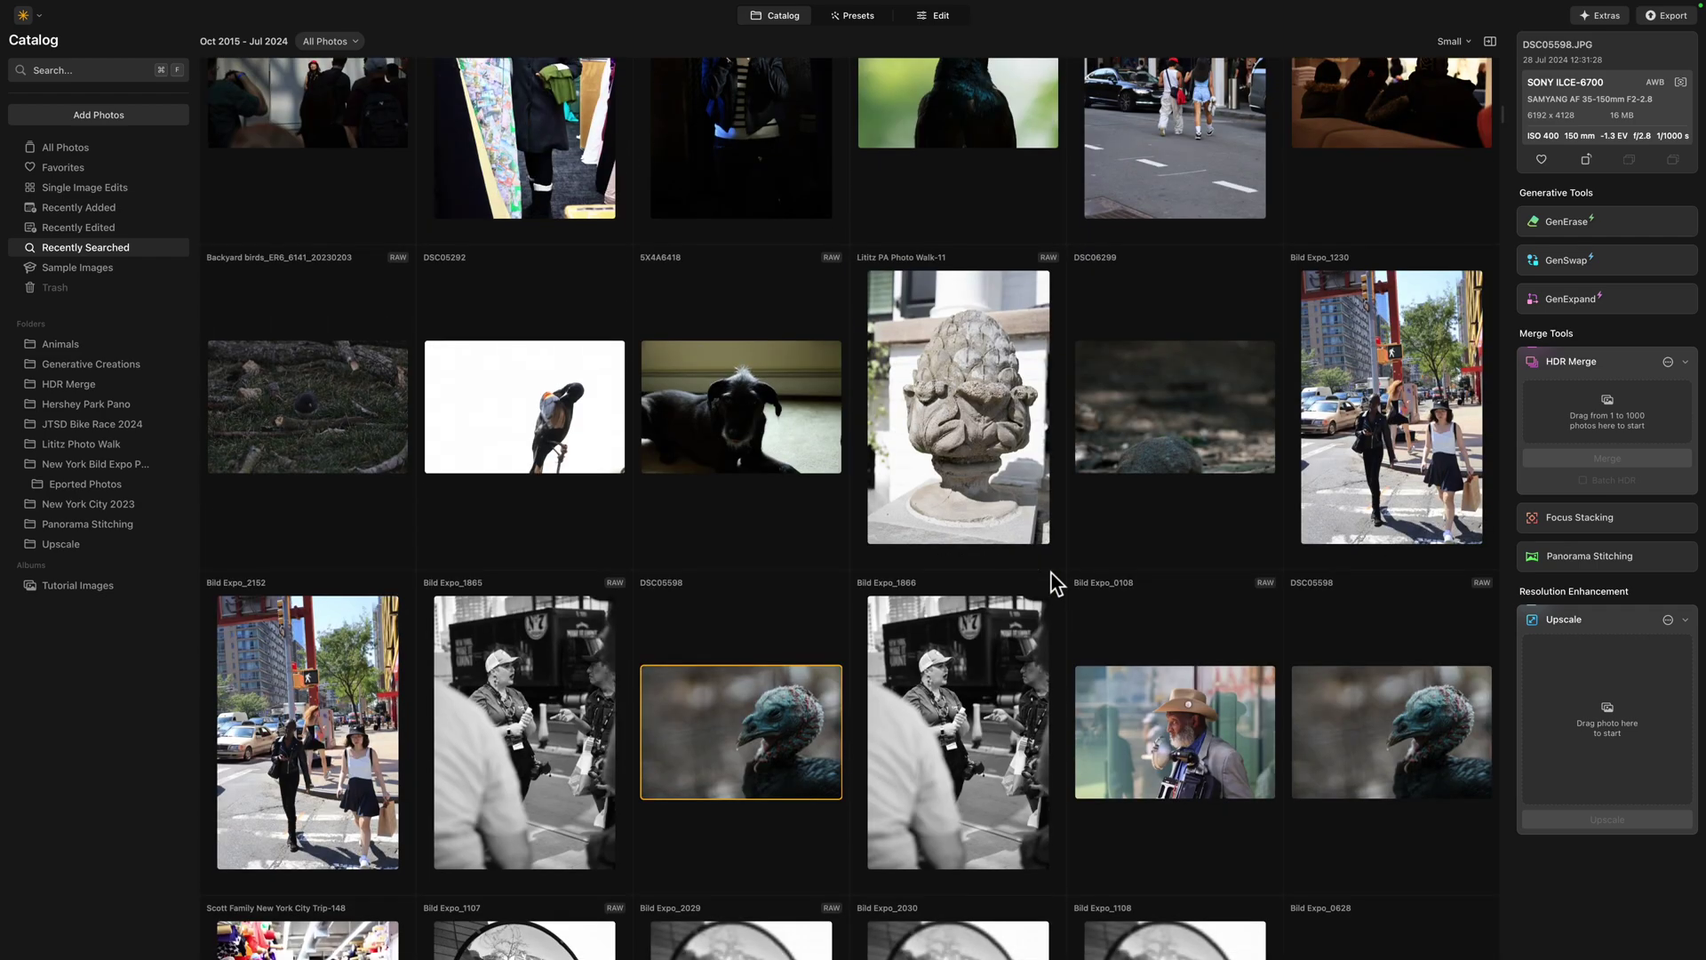
pyautogui.scroll(-5, 1055, 584)
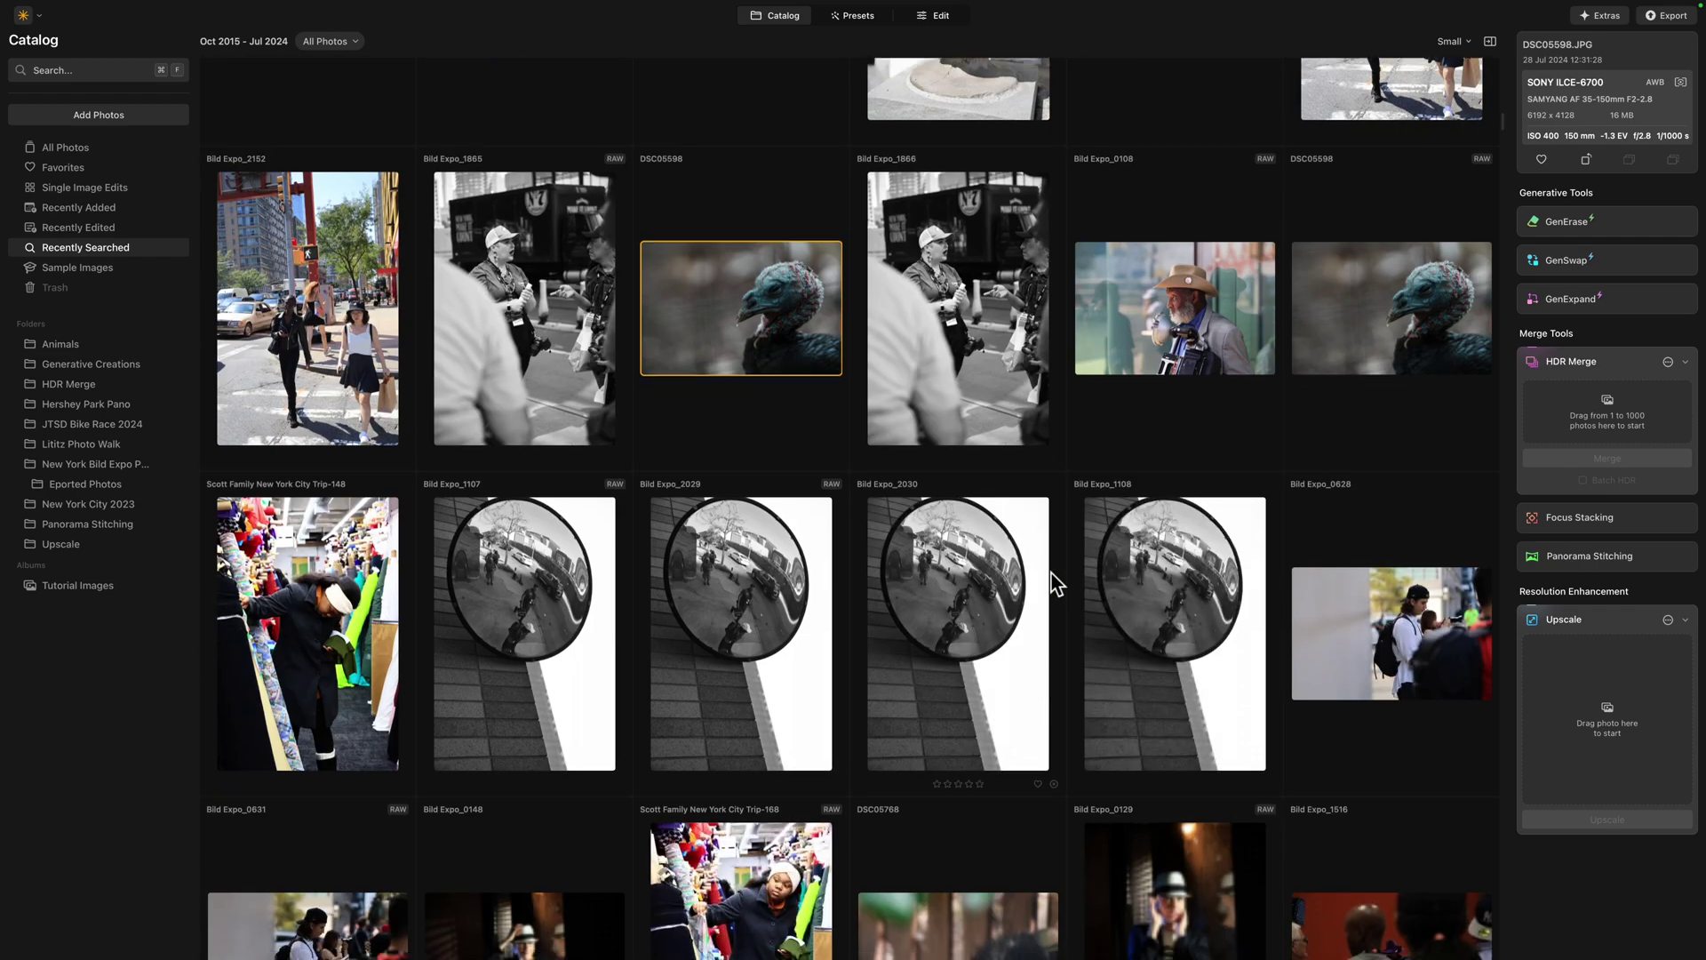
pyautogui.scroll(-6, 1055, 584)
pyautogui.scroll(-2, 1055, 584)
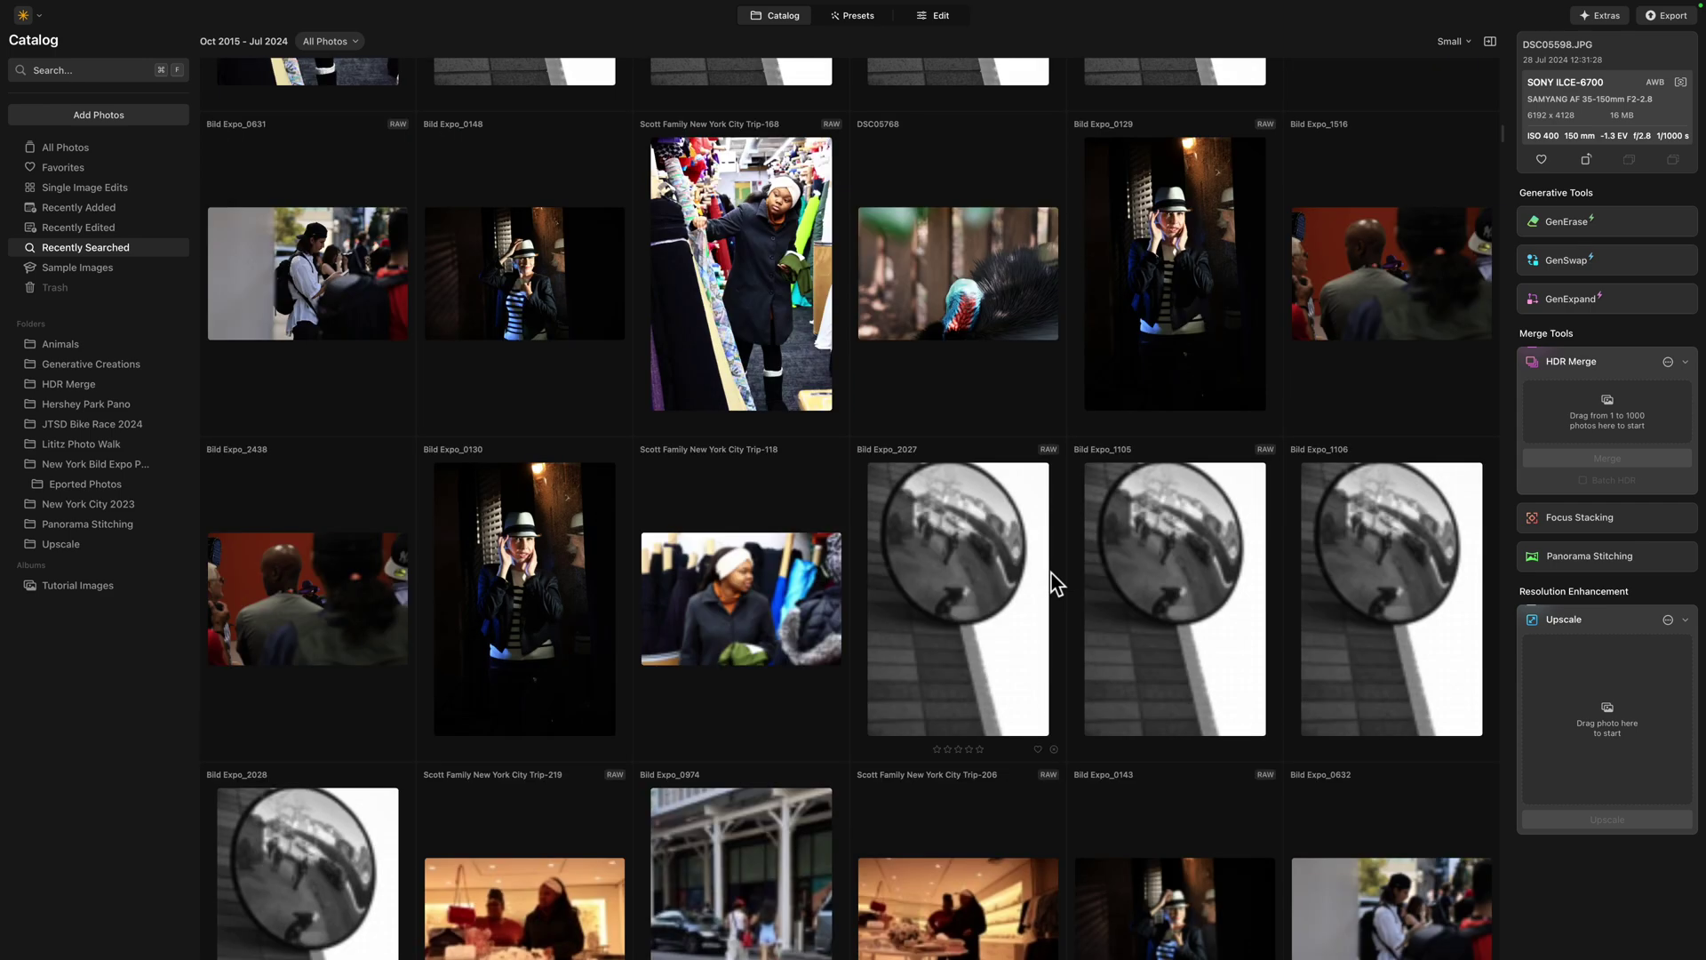
pyautogui.scroll(-4, 1055, 584)
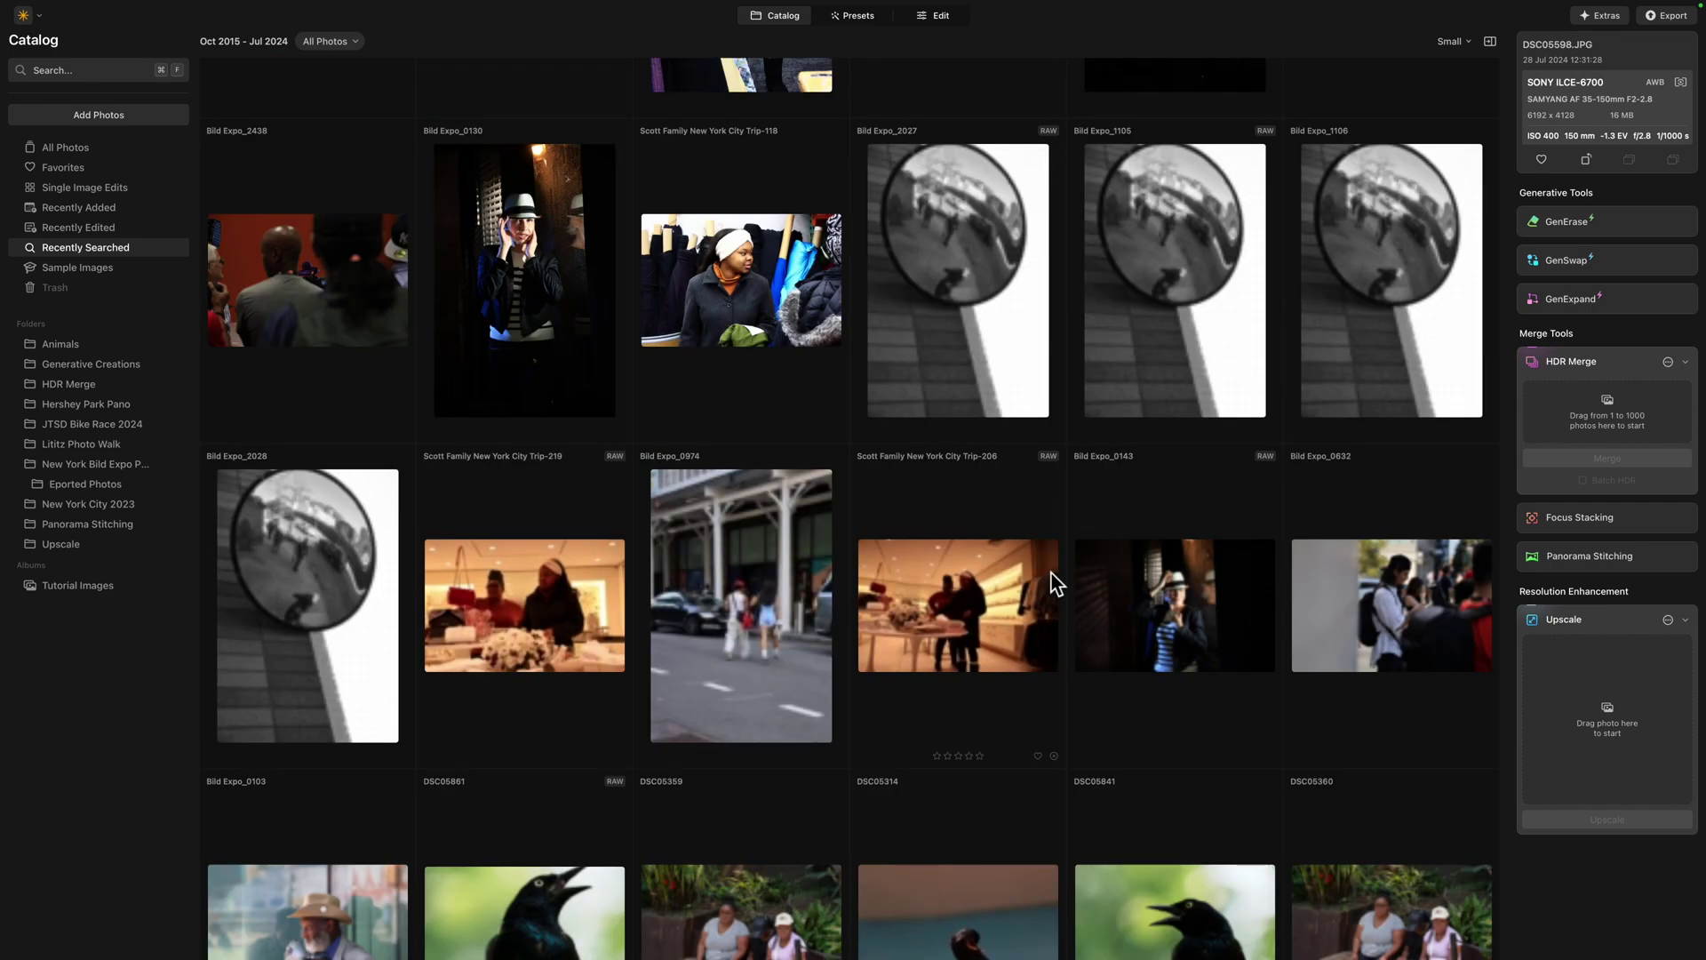
pyautogui.scroll(-6, 1055, 584)
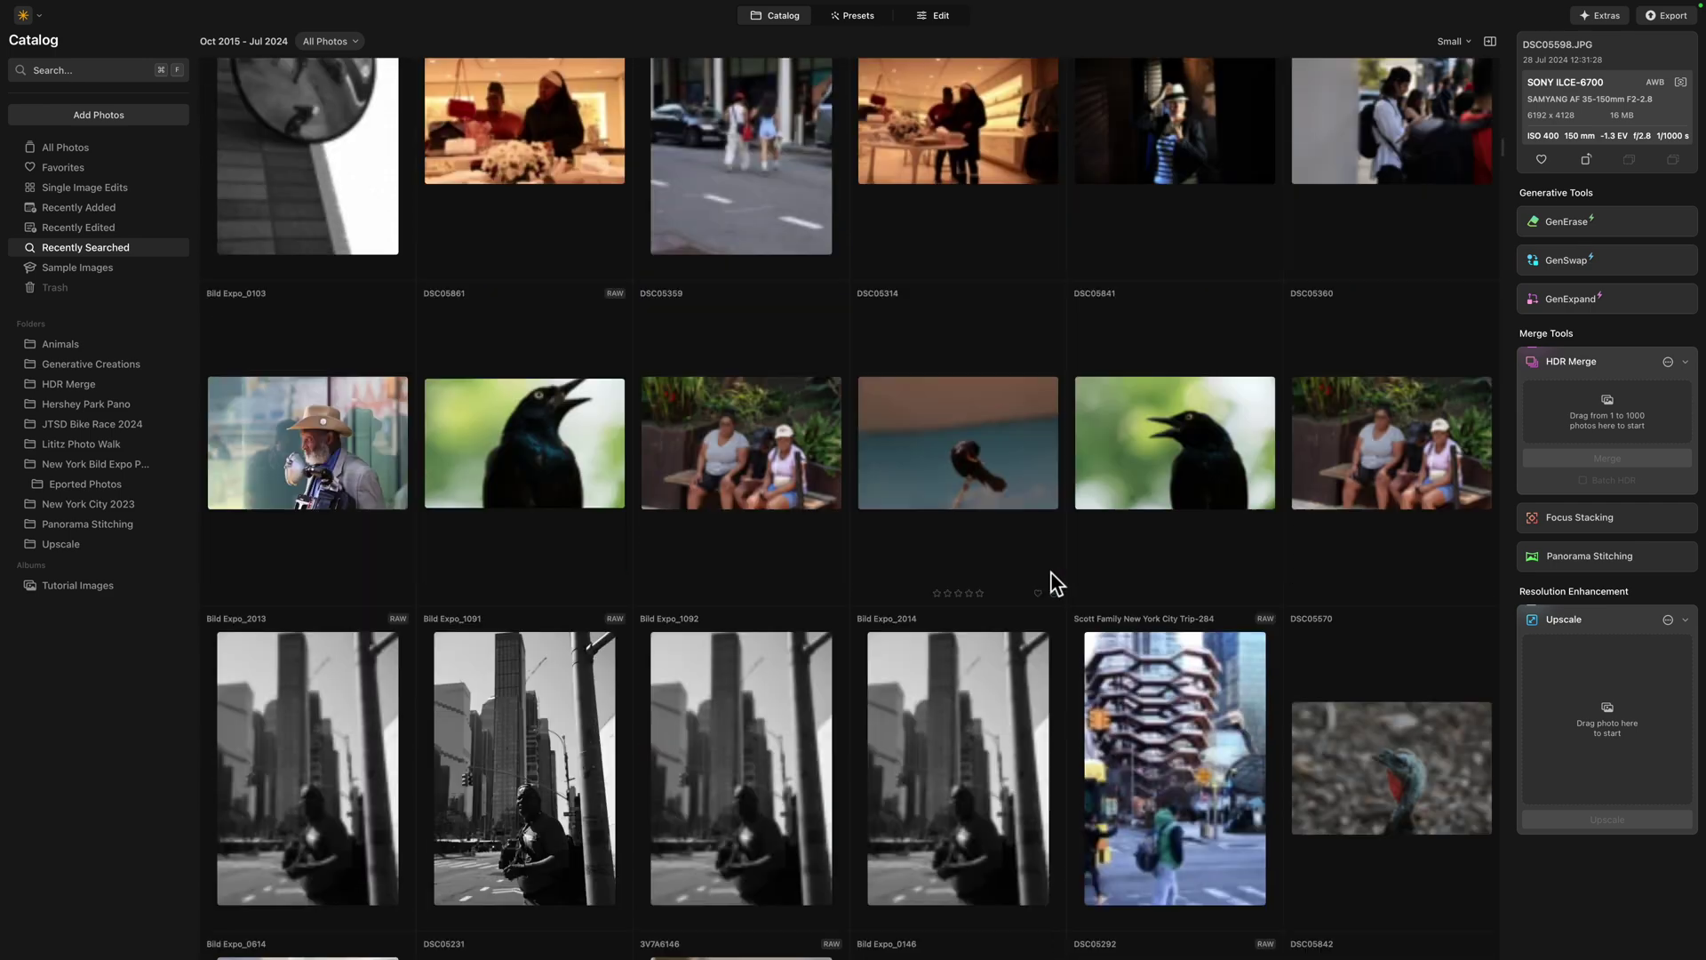
pyautogui.scroll(-5, 1055, 584)
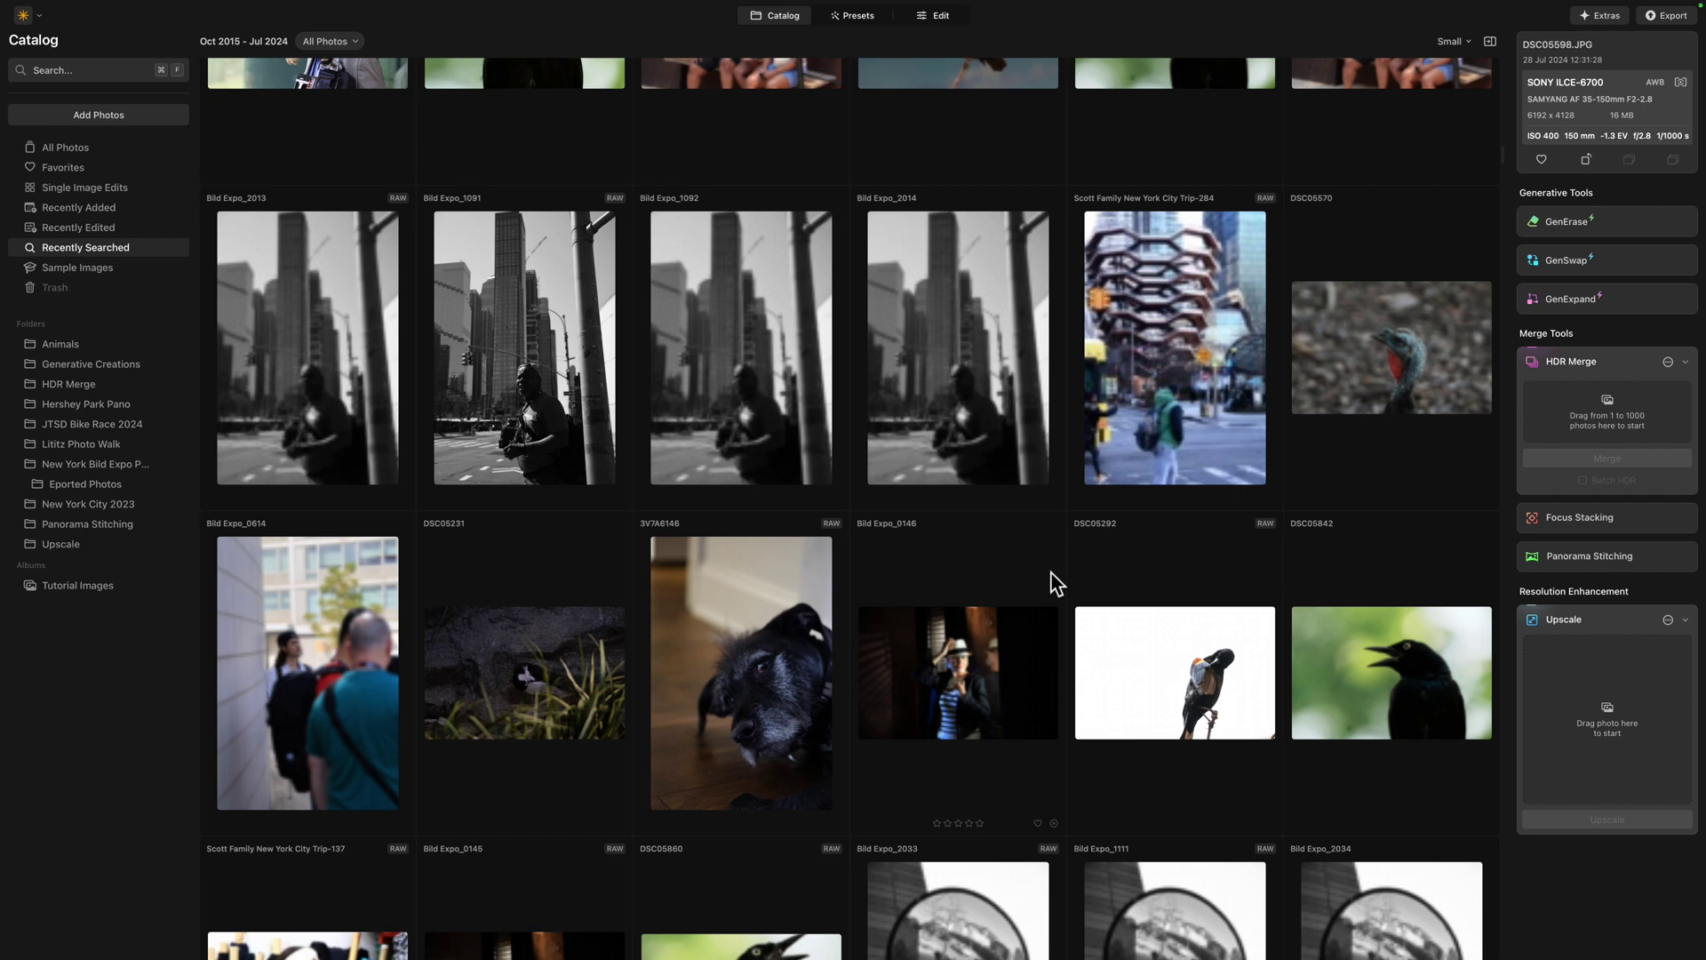
pyautogui.scroll(-3, 1055, 583)
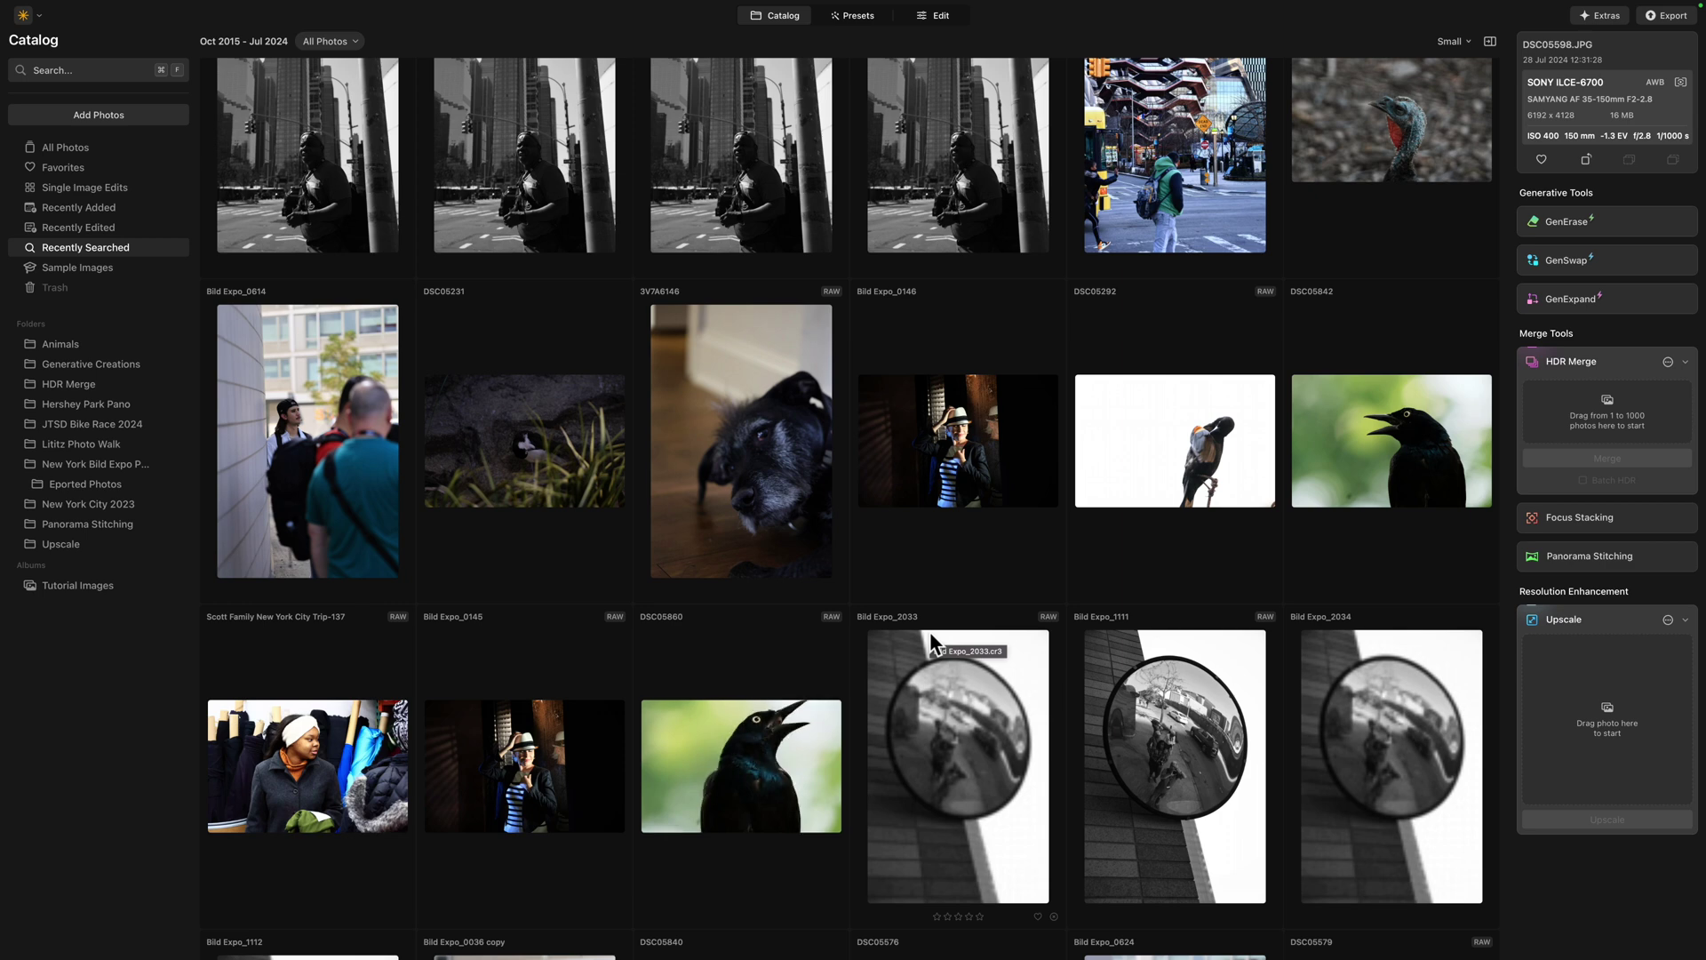
pyautogui.scroll(-1, 930, 631)
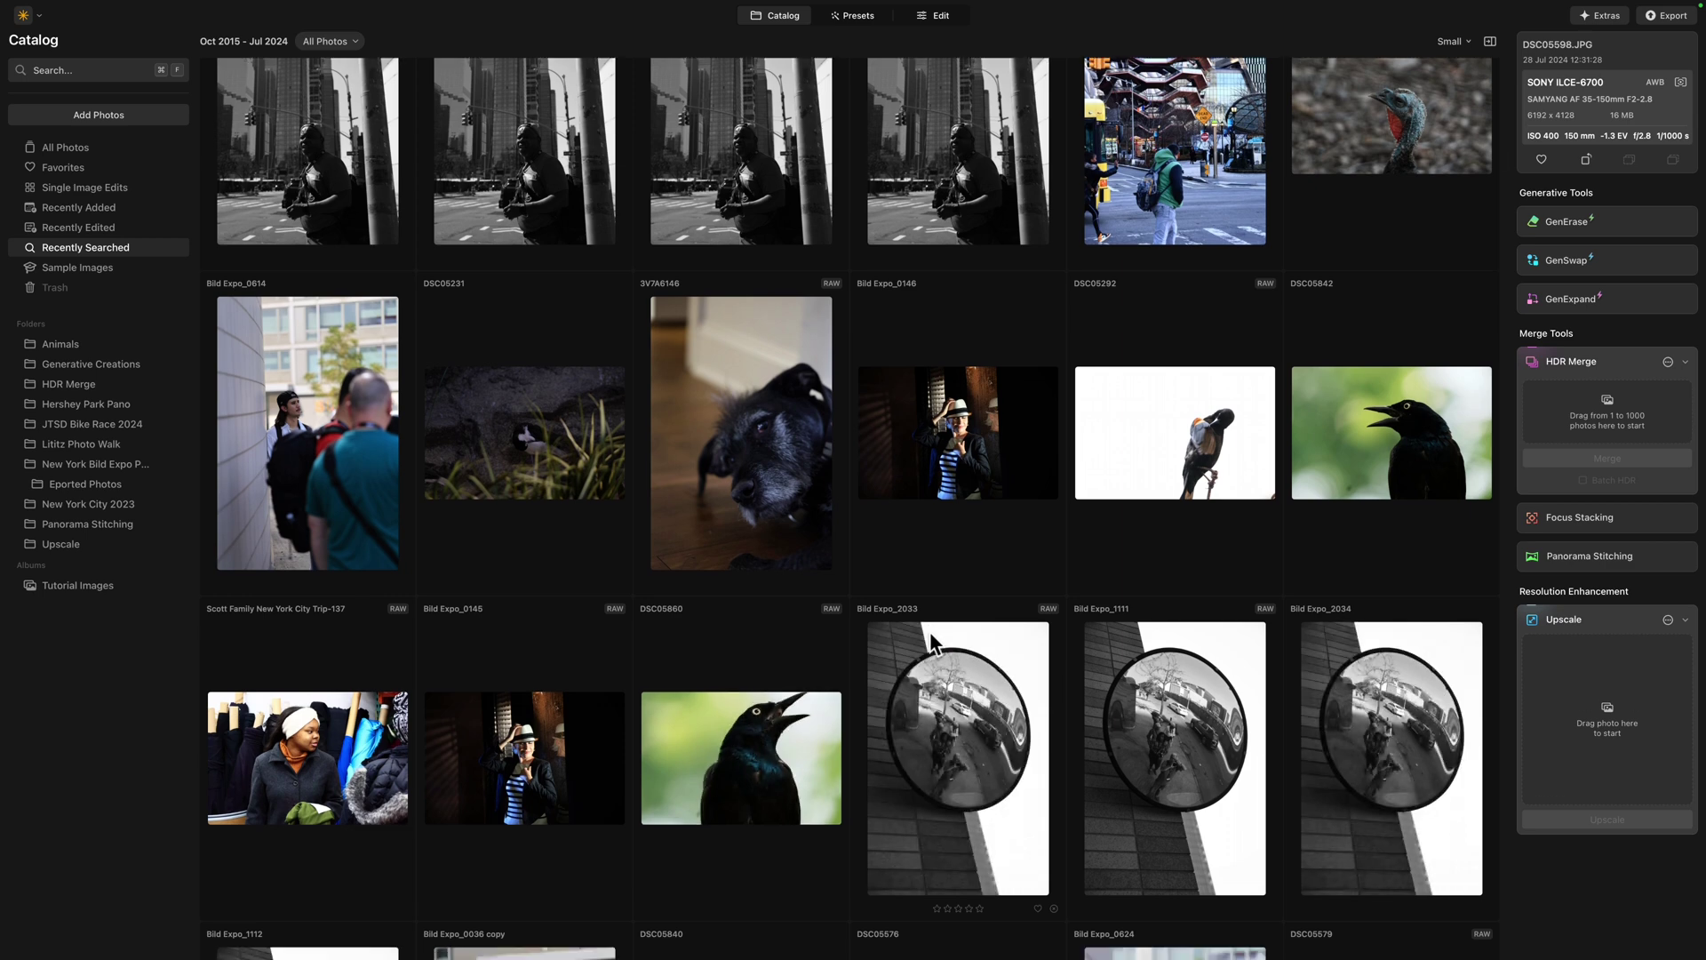
# Select the hat photos Bild Expo_0146, Bild Expo_0614 and Bild Expo_0374 copy together in the search results.
pyautogui.scroll(3, 1049, 684)
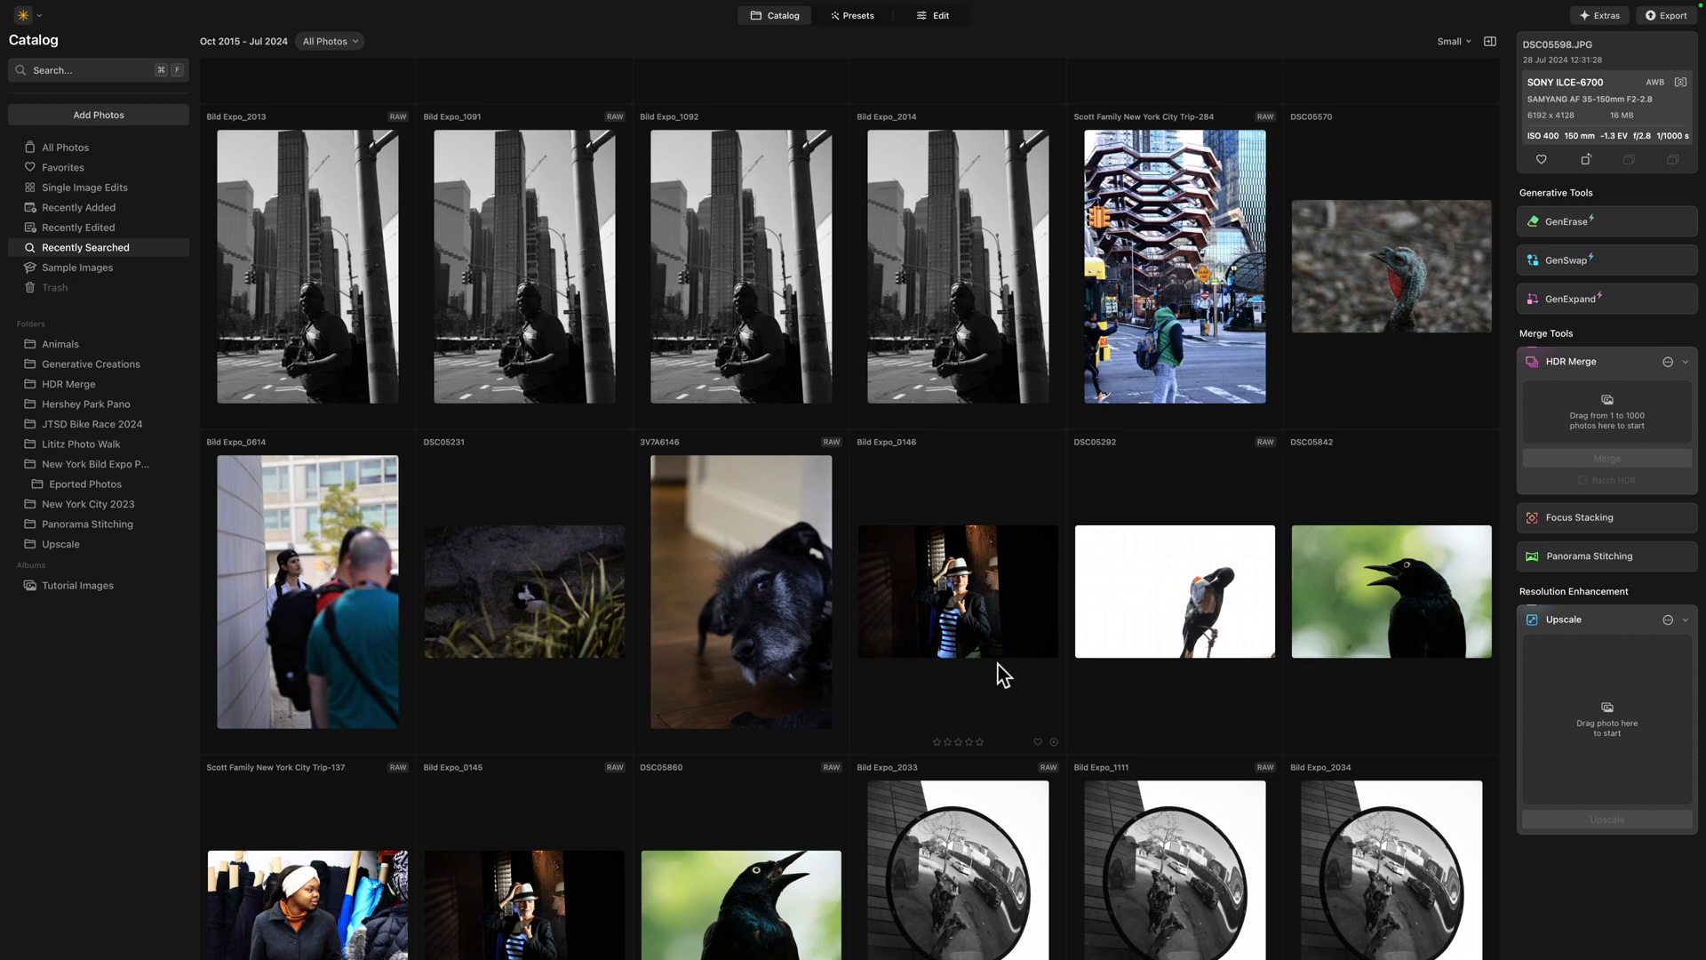
pyautogui.click(960, 631)
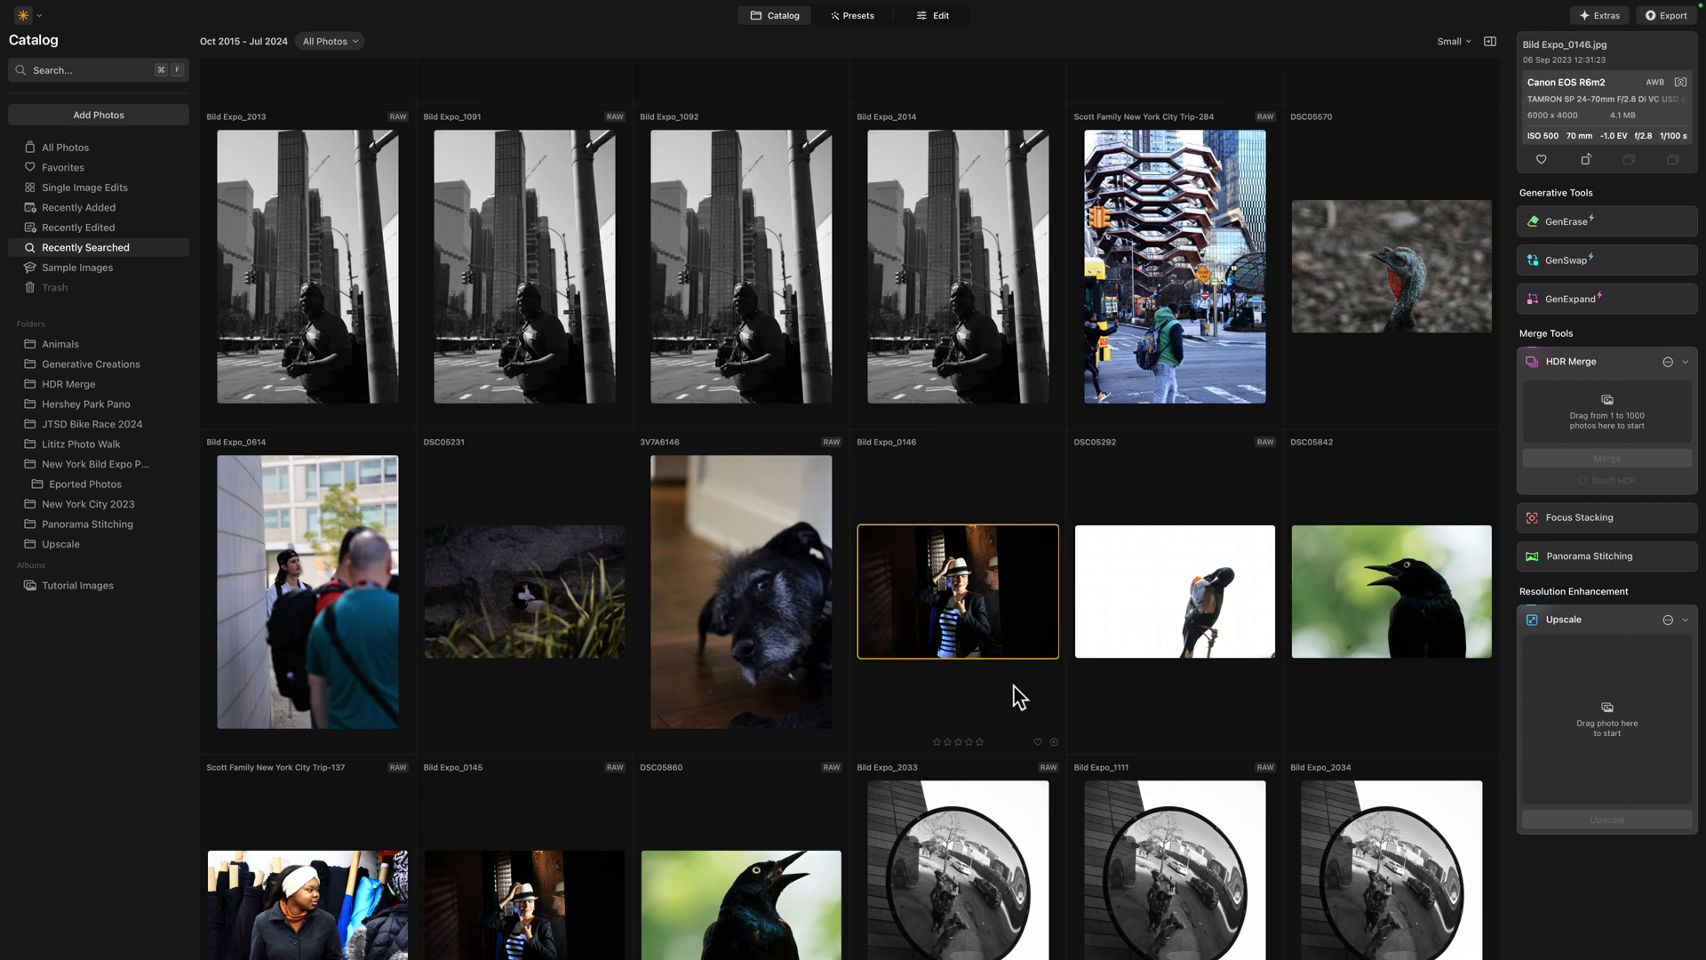
pyautogui.keyDown('super'); pyautogui.click(349, 584); pyautogui.keyUp('super')
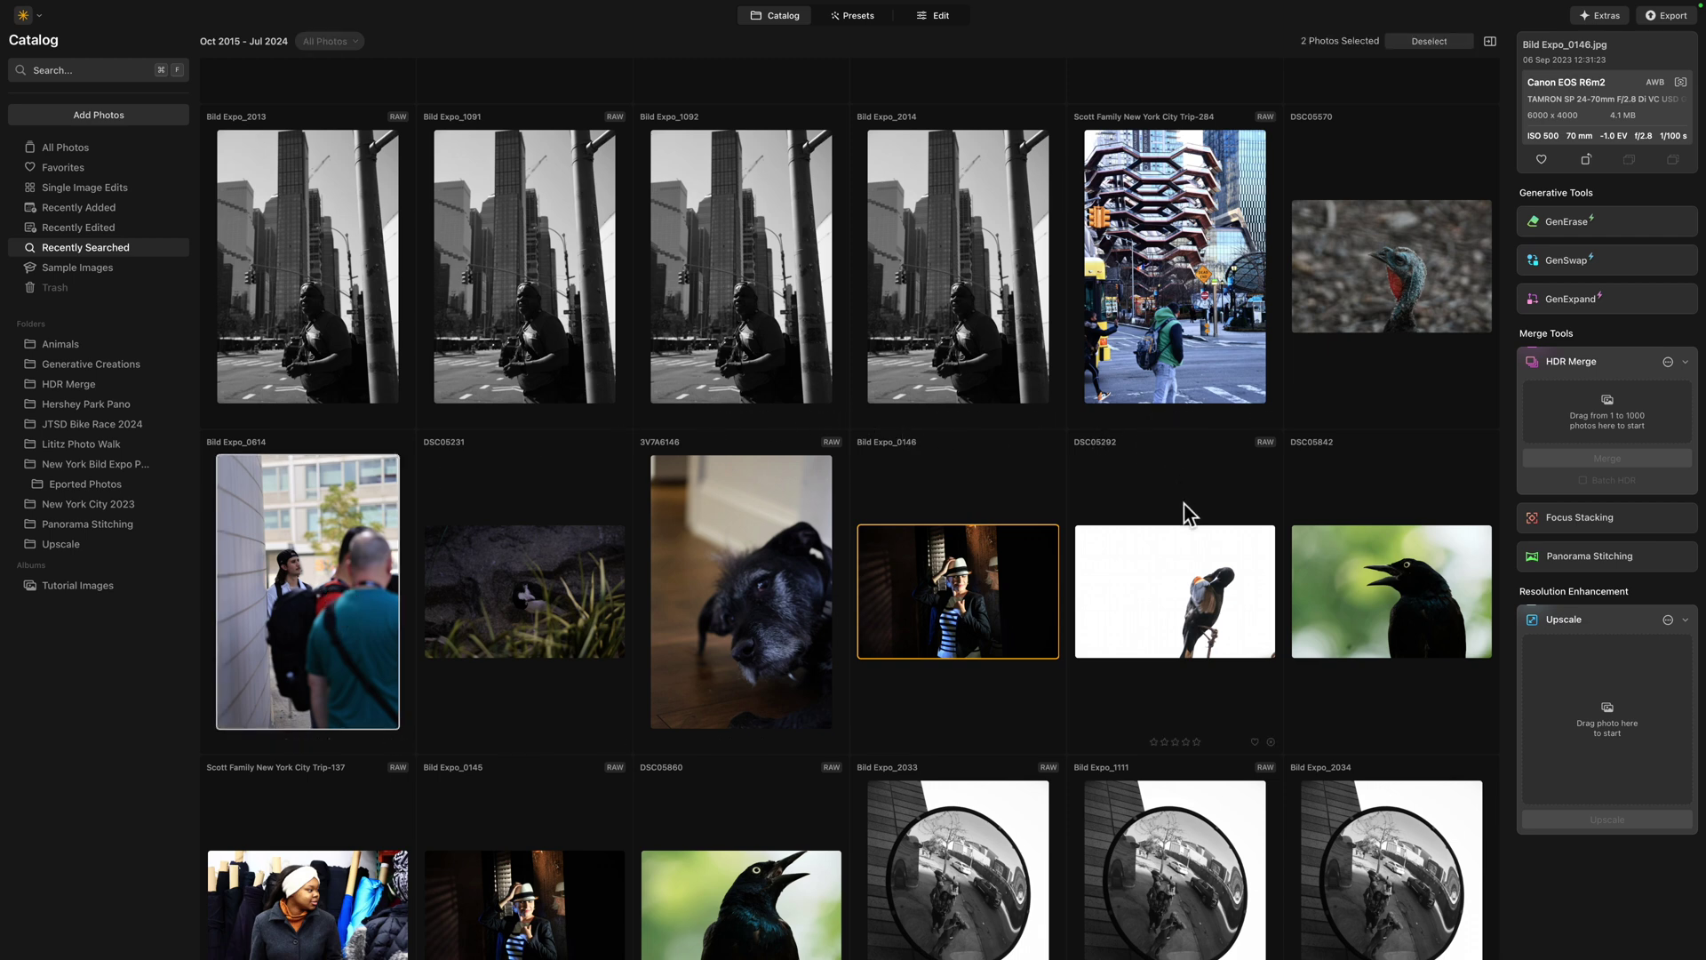
pyautogui.scroll(-1, 1062, 676)
pyautogui.scroll(-10, 1062, 675)
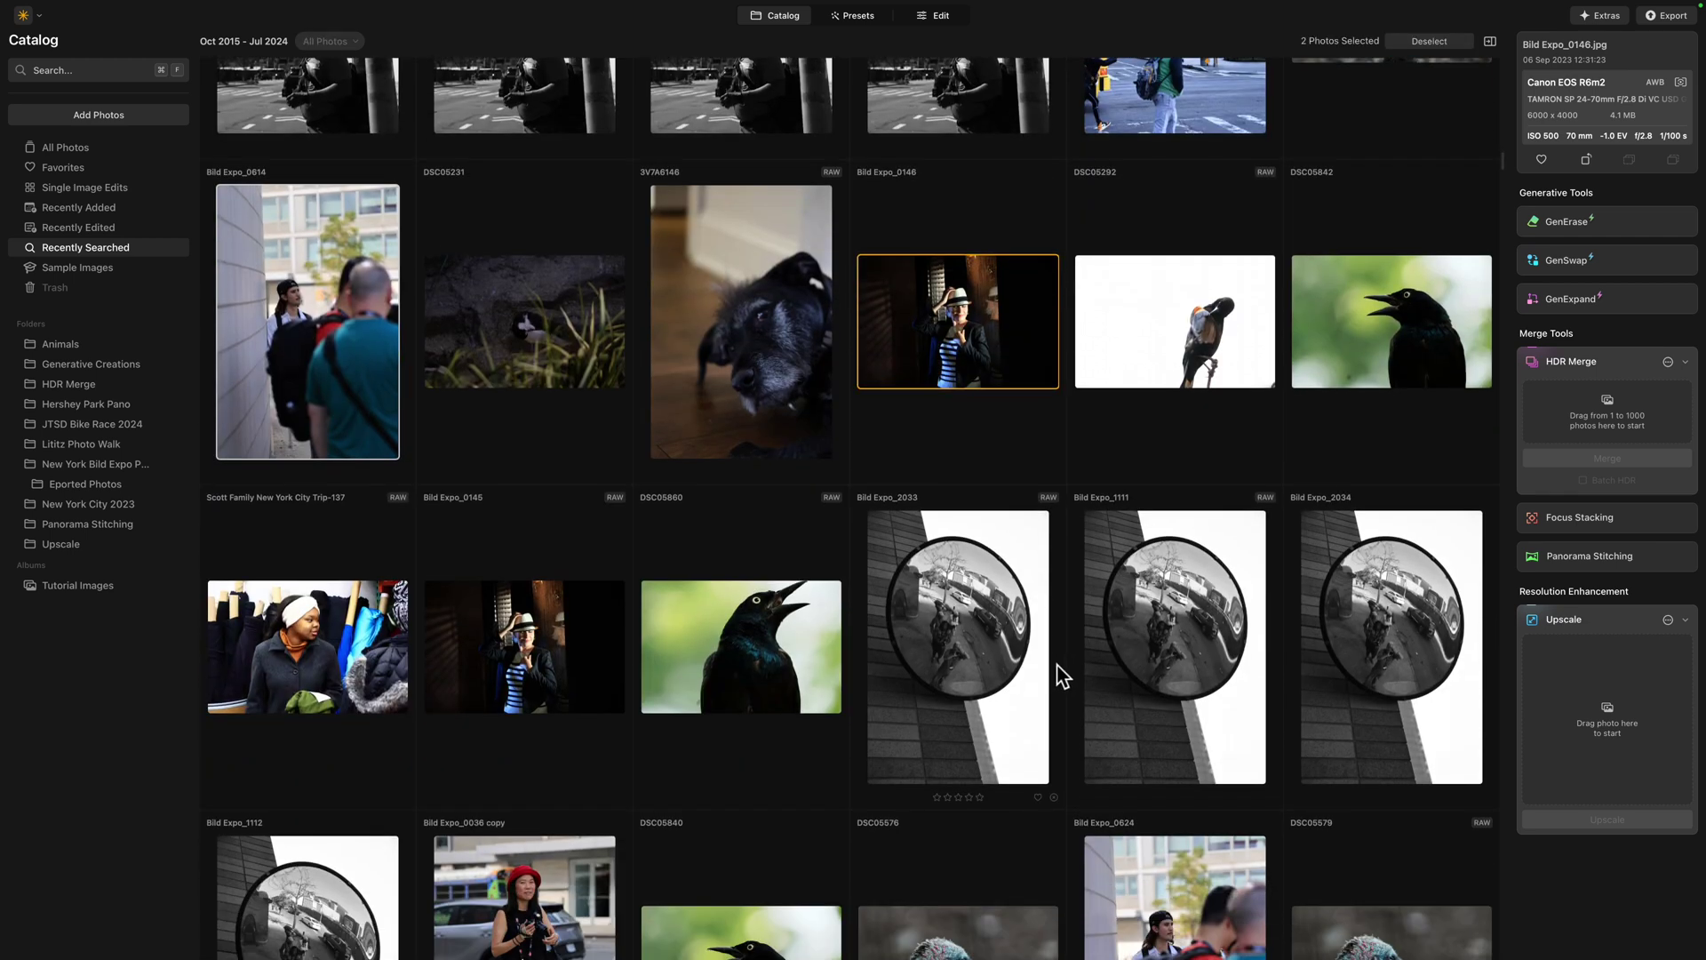
pyautogui.scroll(-7, 970, 658)
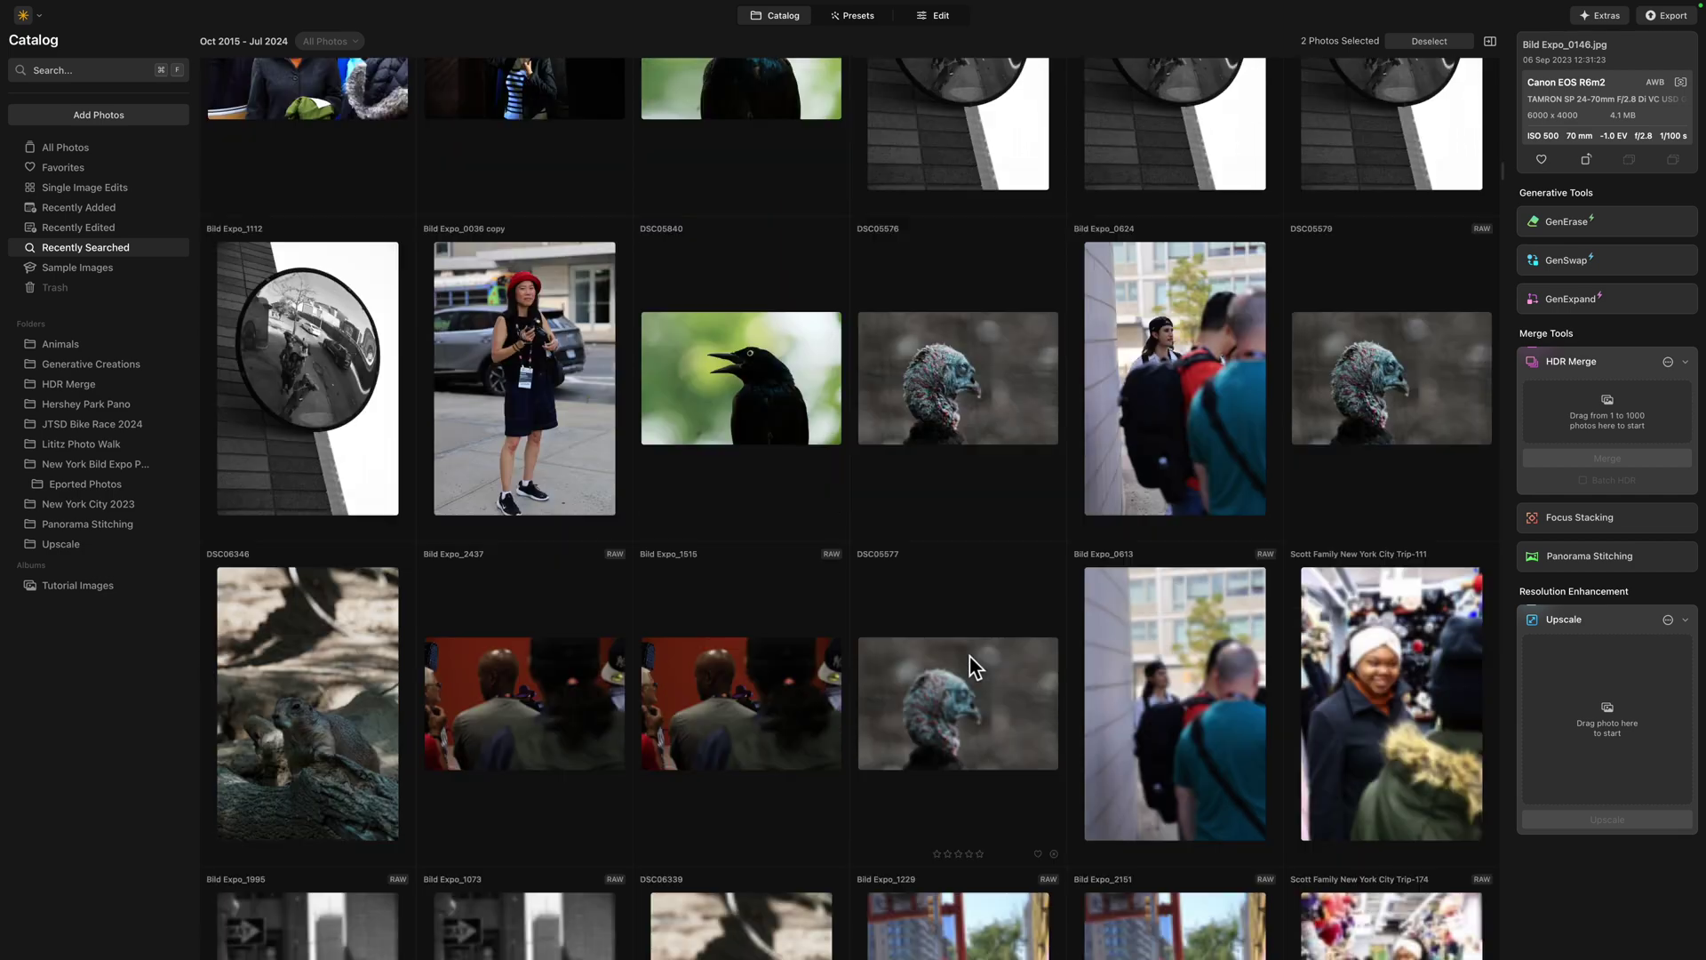
pyautogui.scroll(-13, 1022, 700)
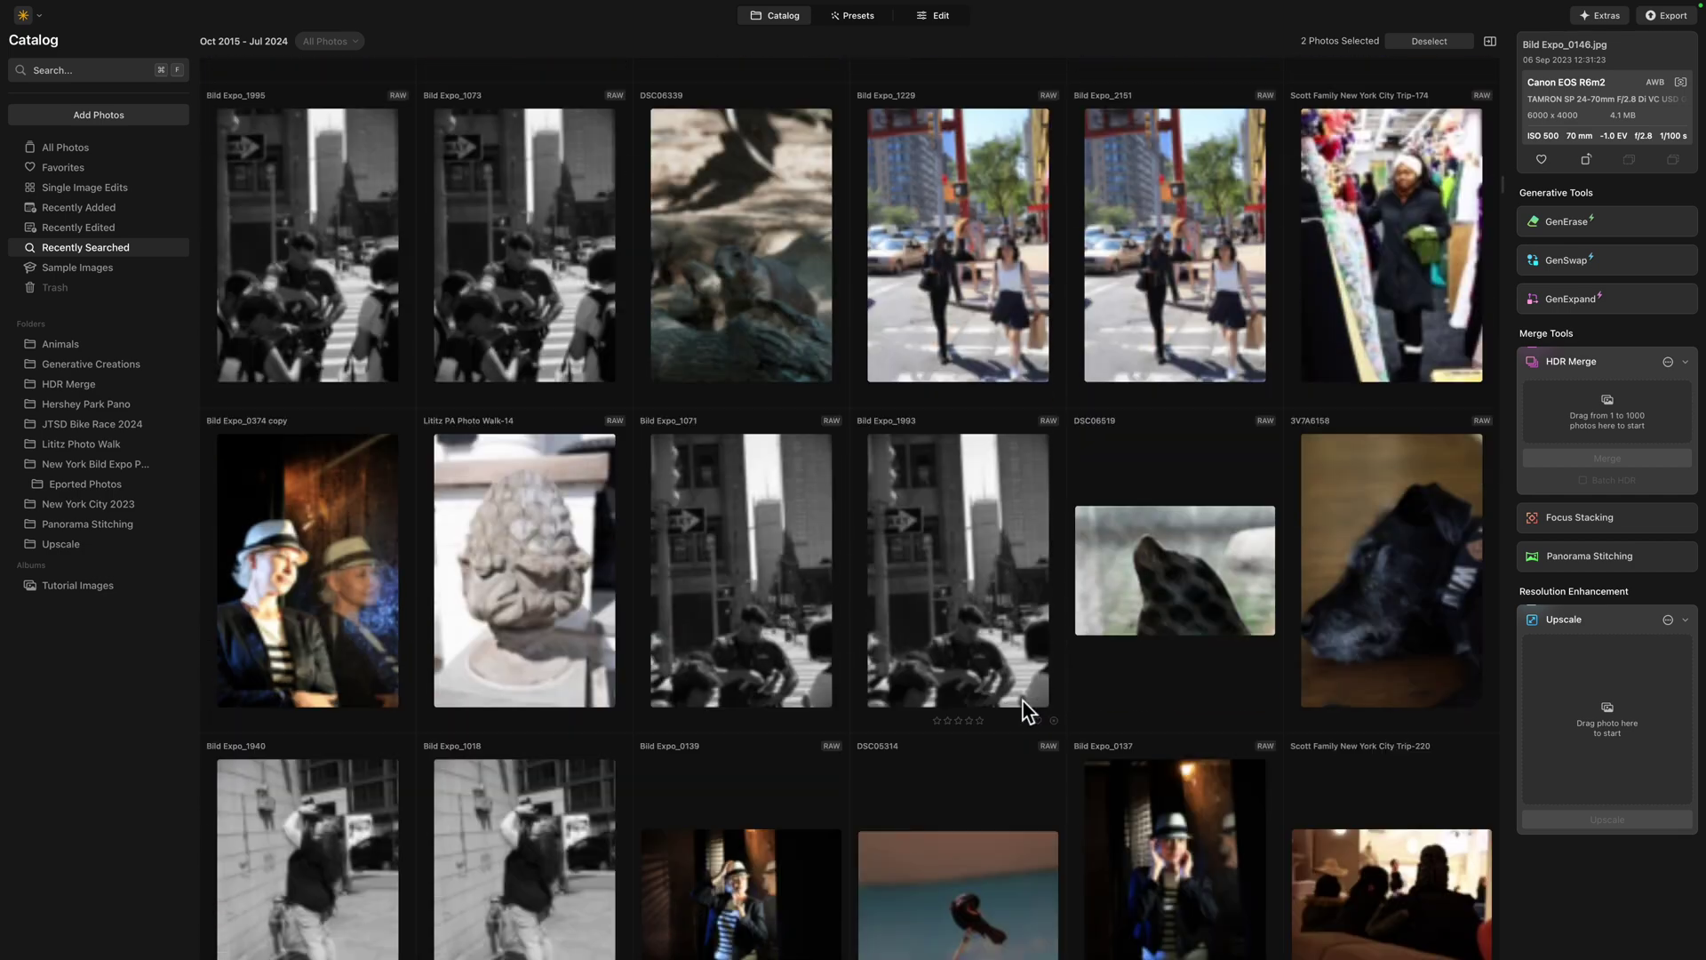
pyautogui.scroll(2, 1022, 700)
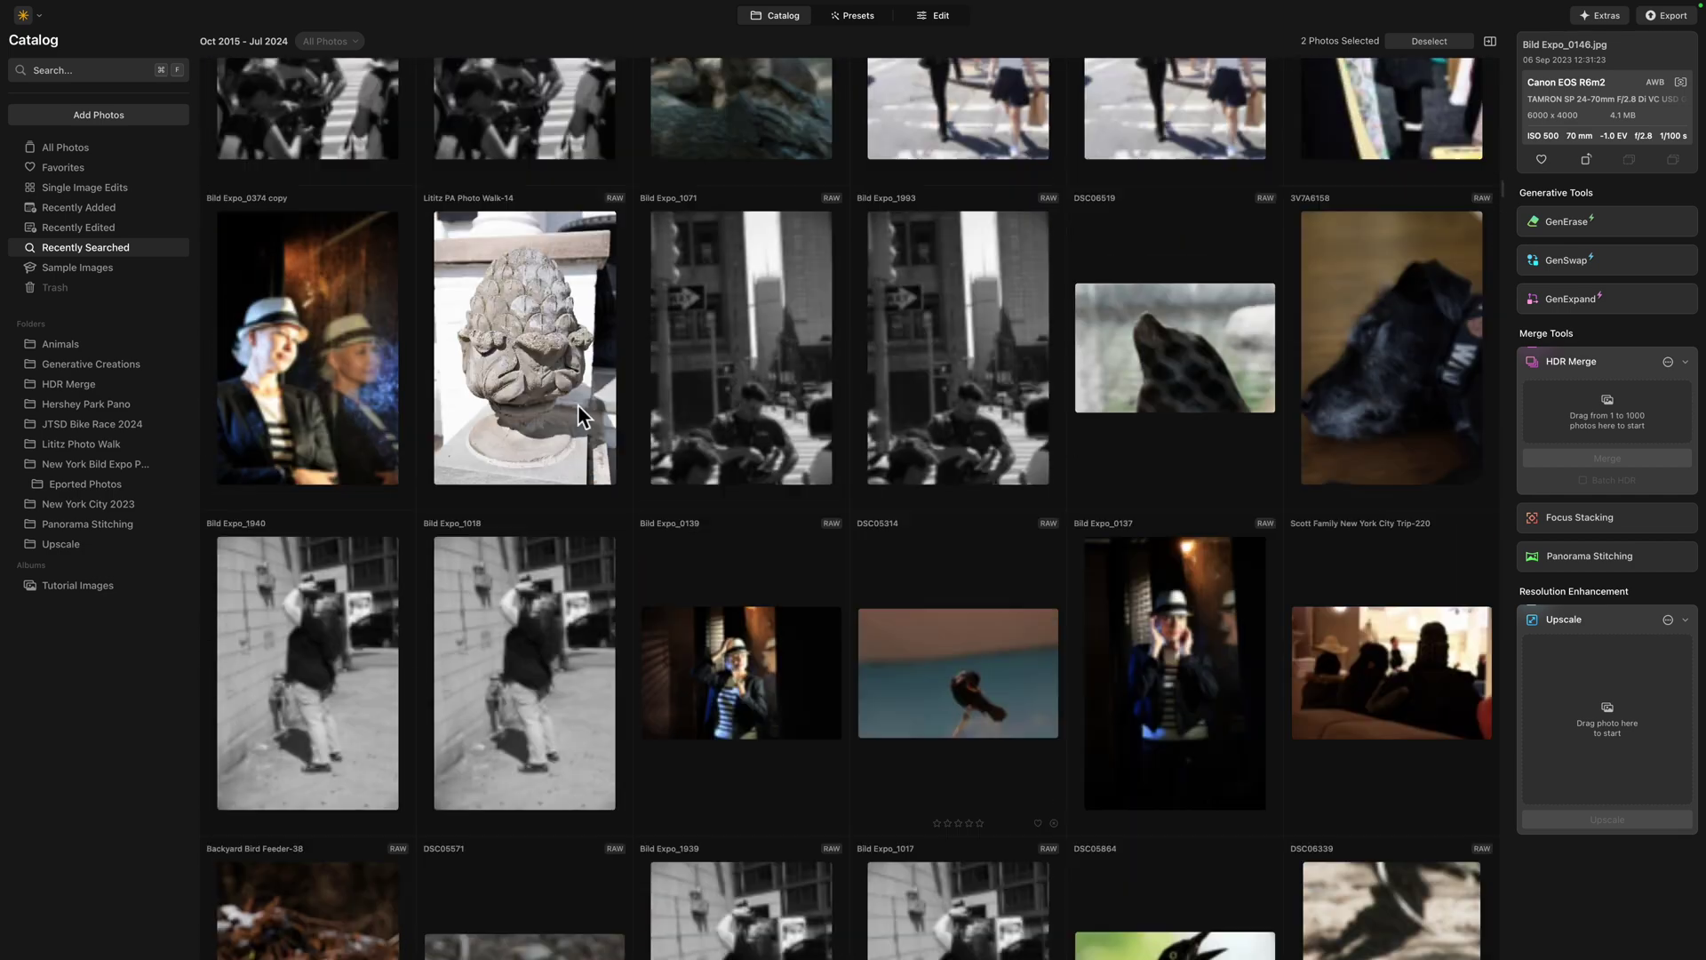
pyautogui.keyDown('super'); pyautogui.click(325, 365); pyautogui.keyUp('super')
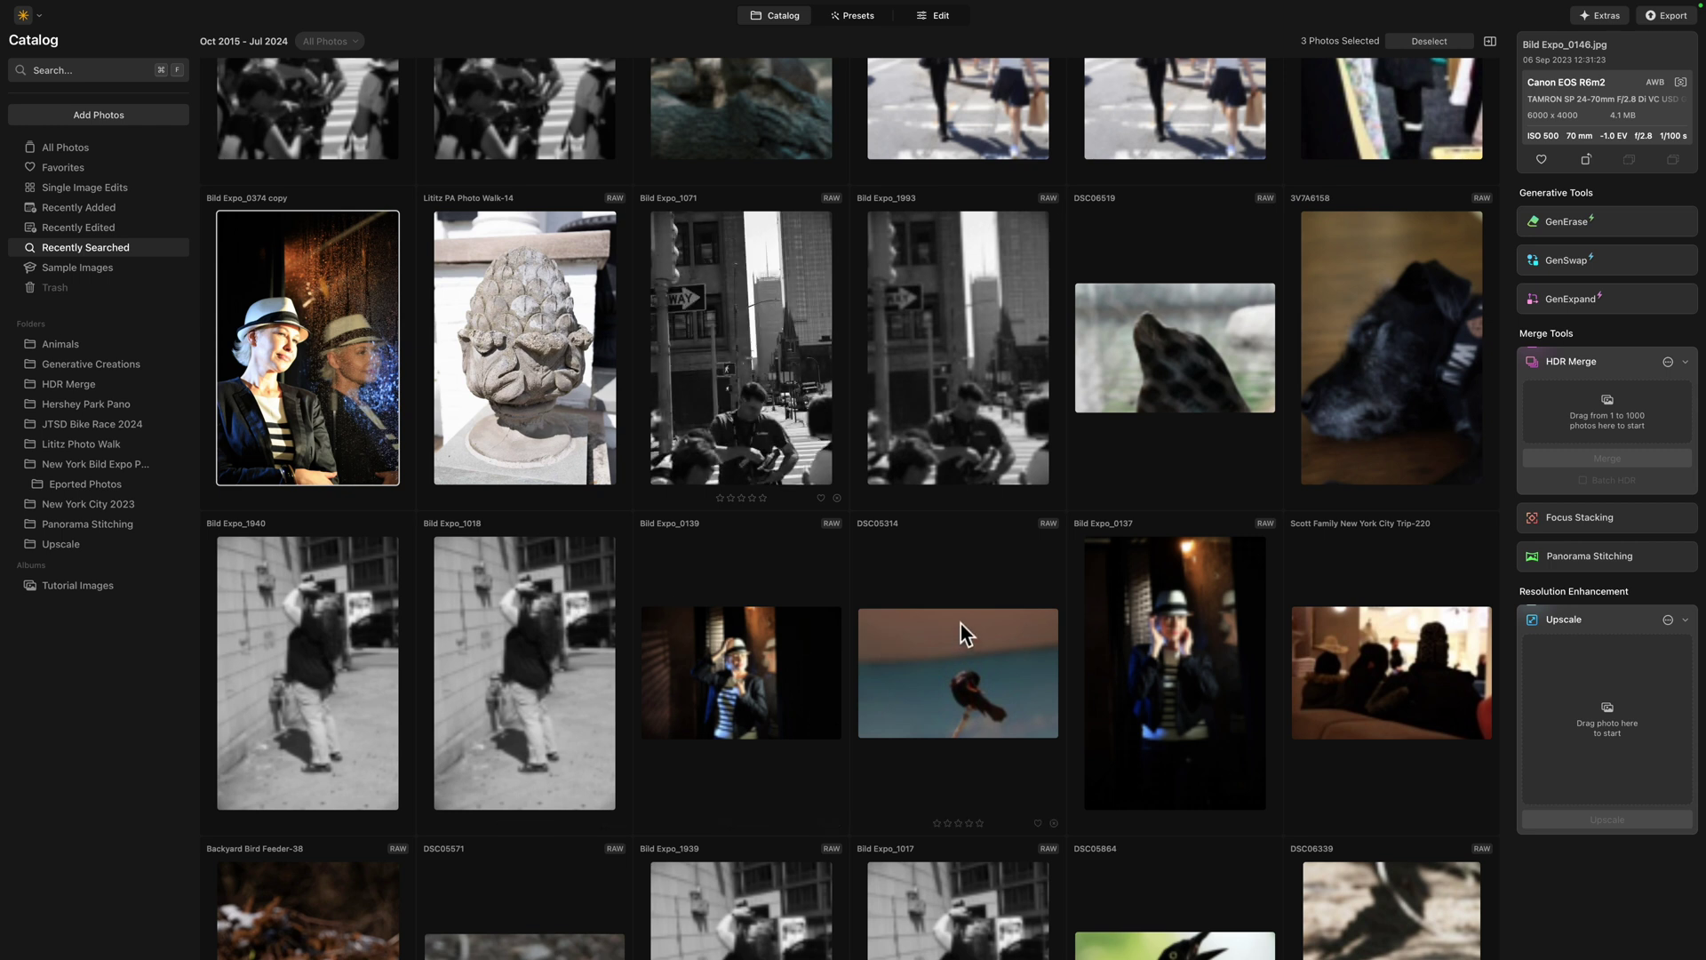
# Create a new album named "Hats" from the three selected photos.
pyautogui.moveTo(161, 583)
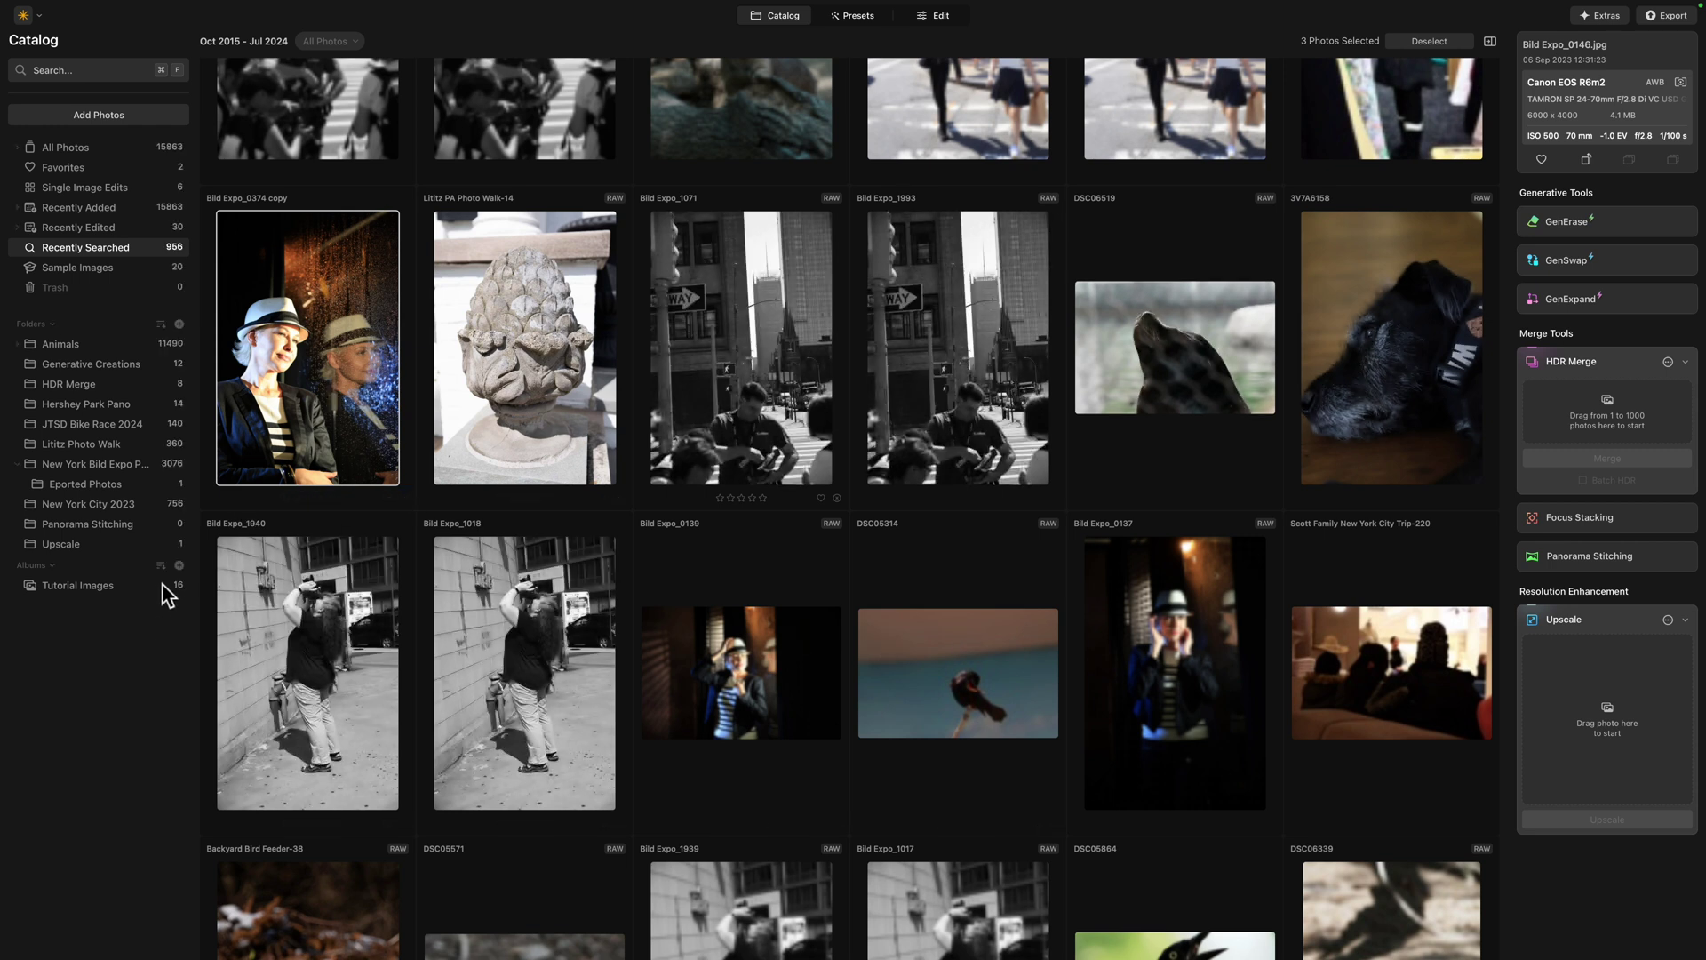
pyautogui.click(178, 566)
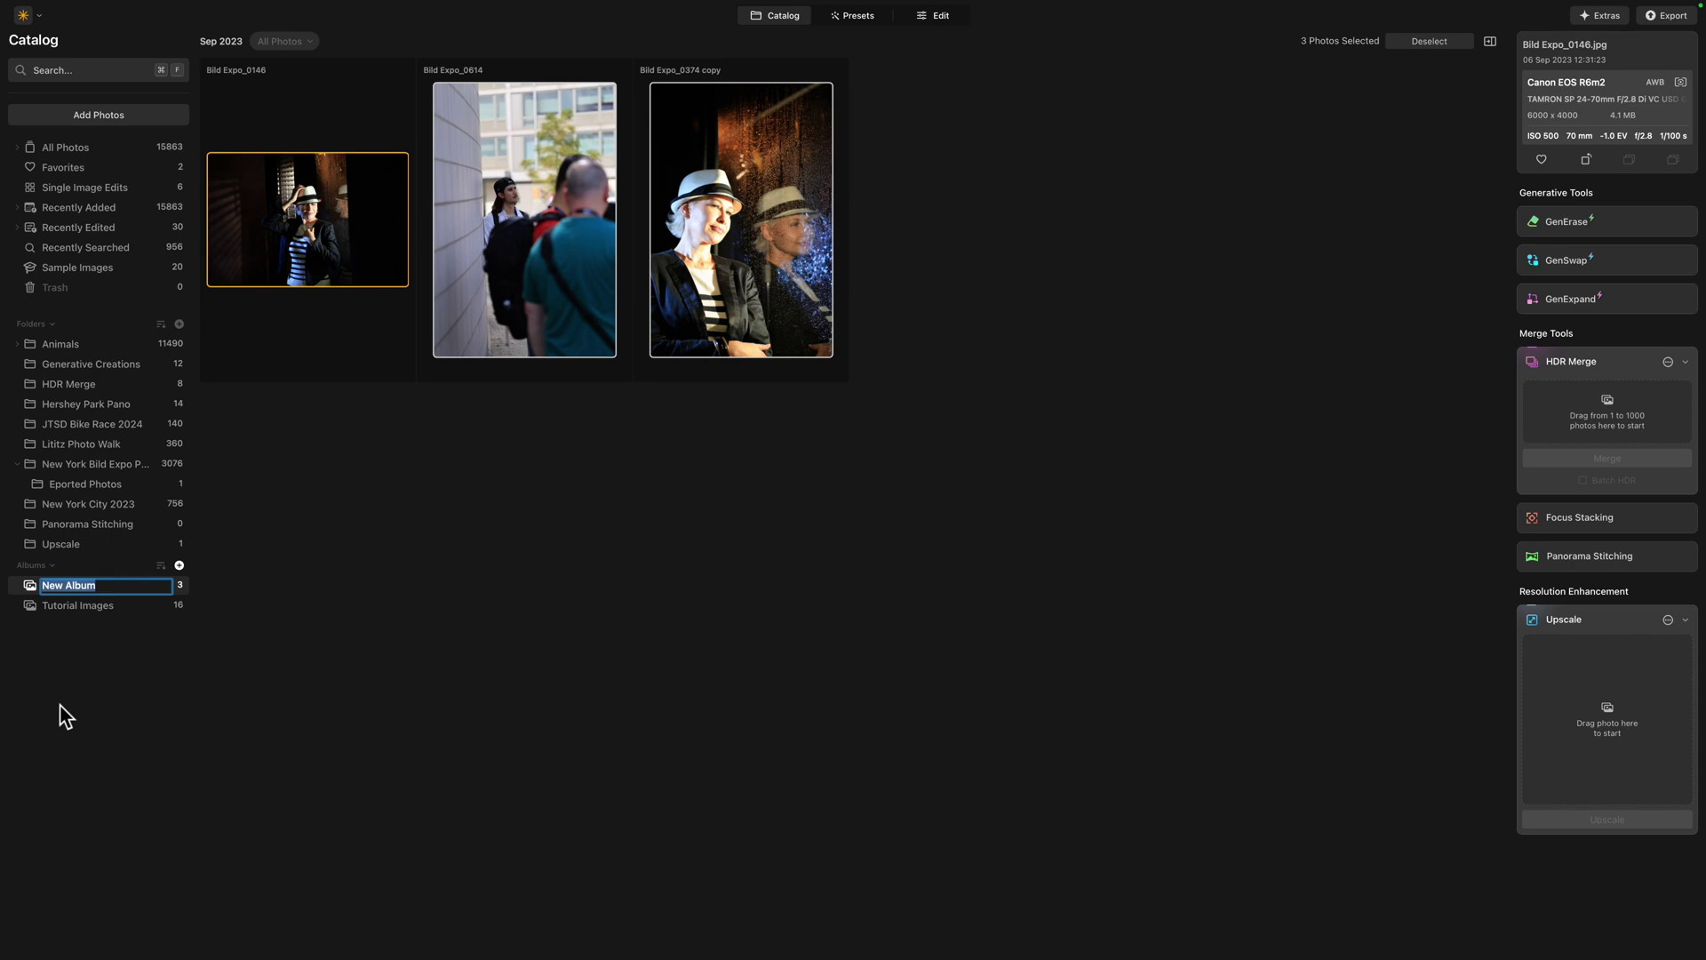
pyautogui.write('Hats')
pyautogui.press('Return')
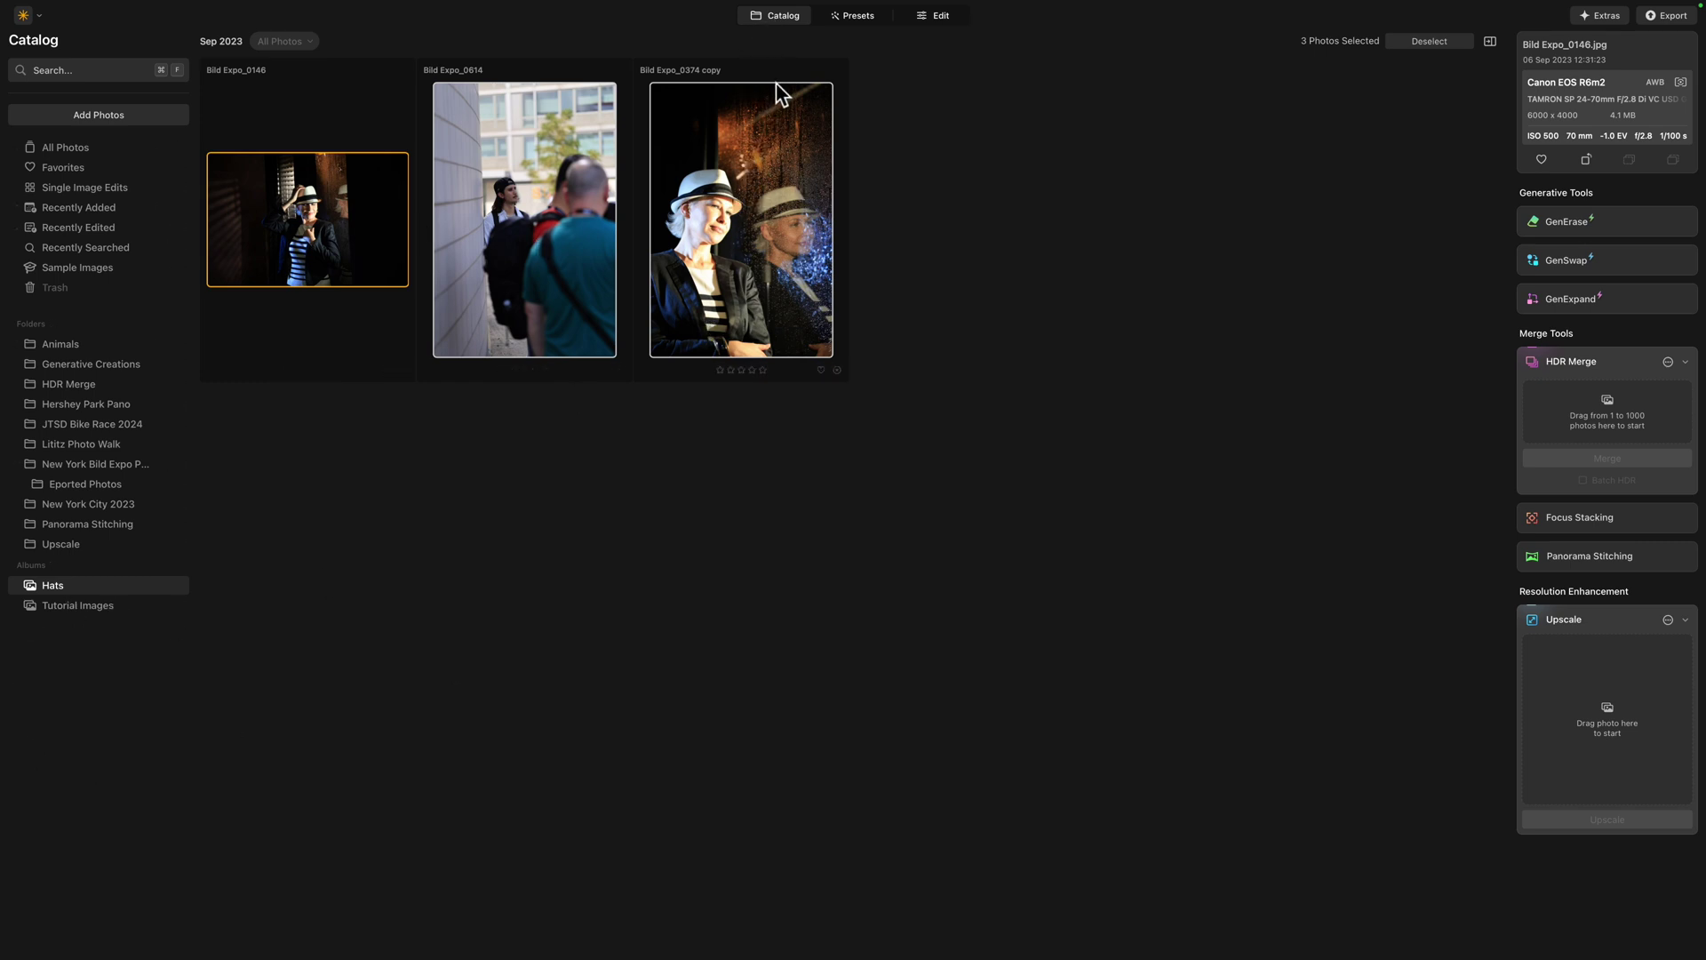
# Search all photos in the catalog for "Snake" and open the matching images.
pyautogui.click(76, 152)
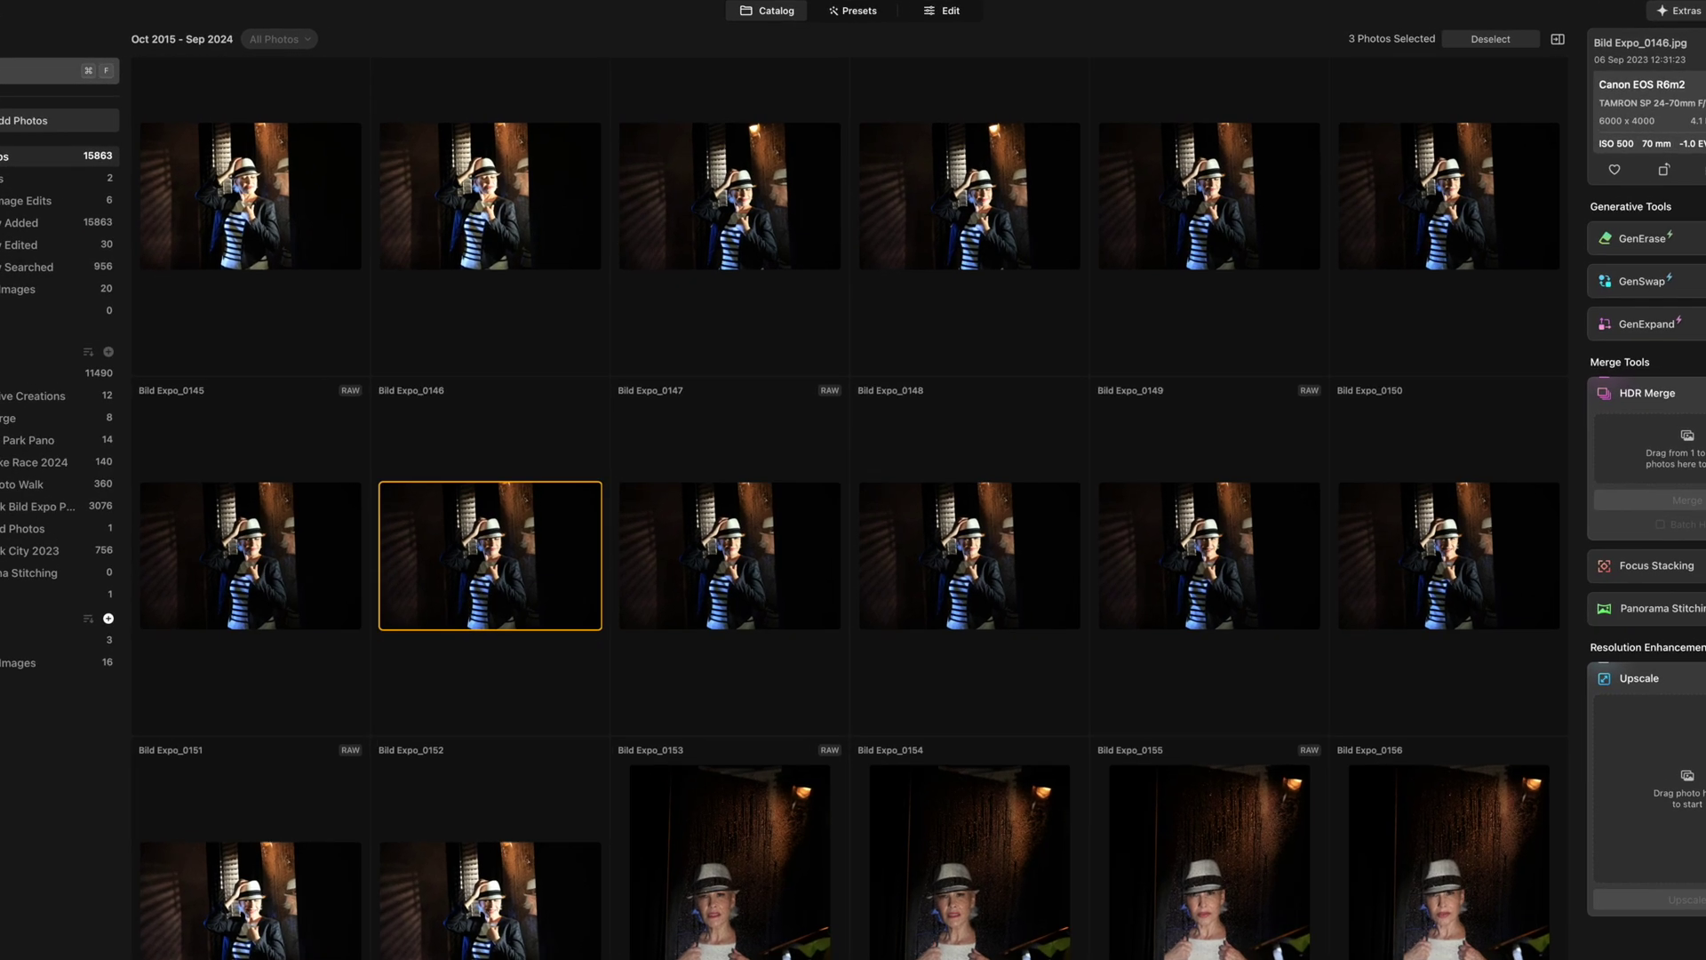
pyautogui.click(62, 76)
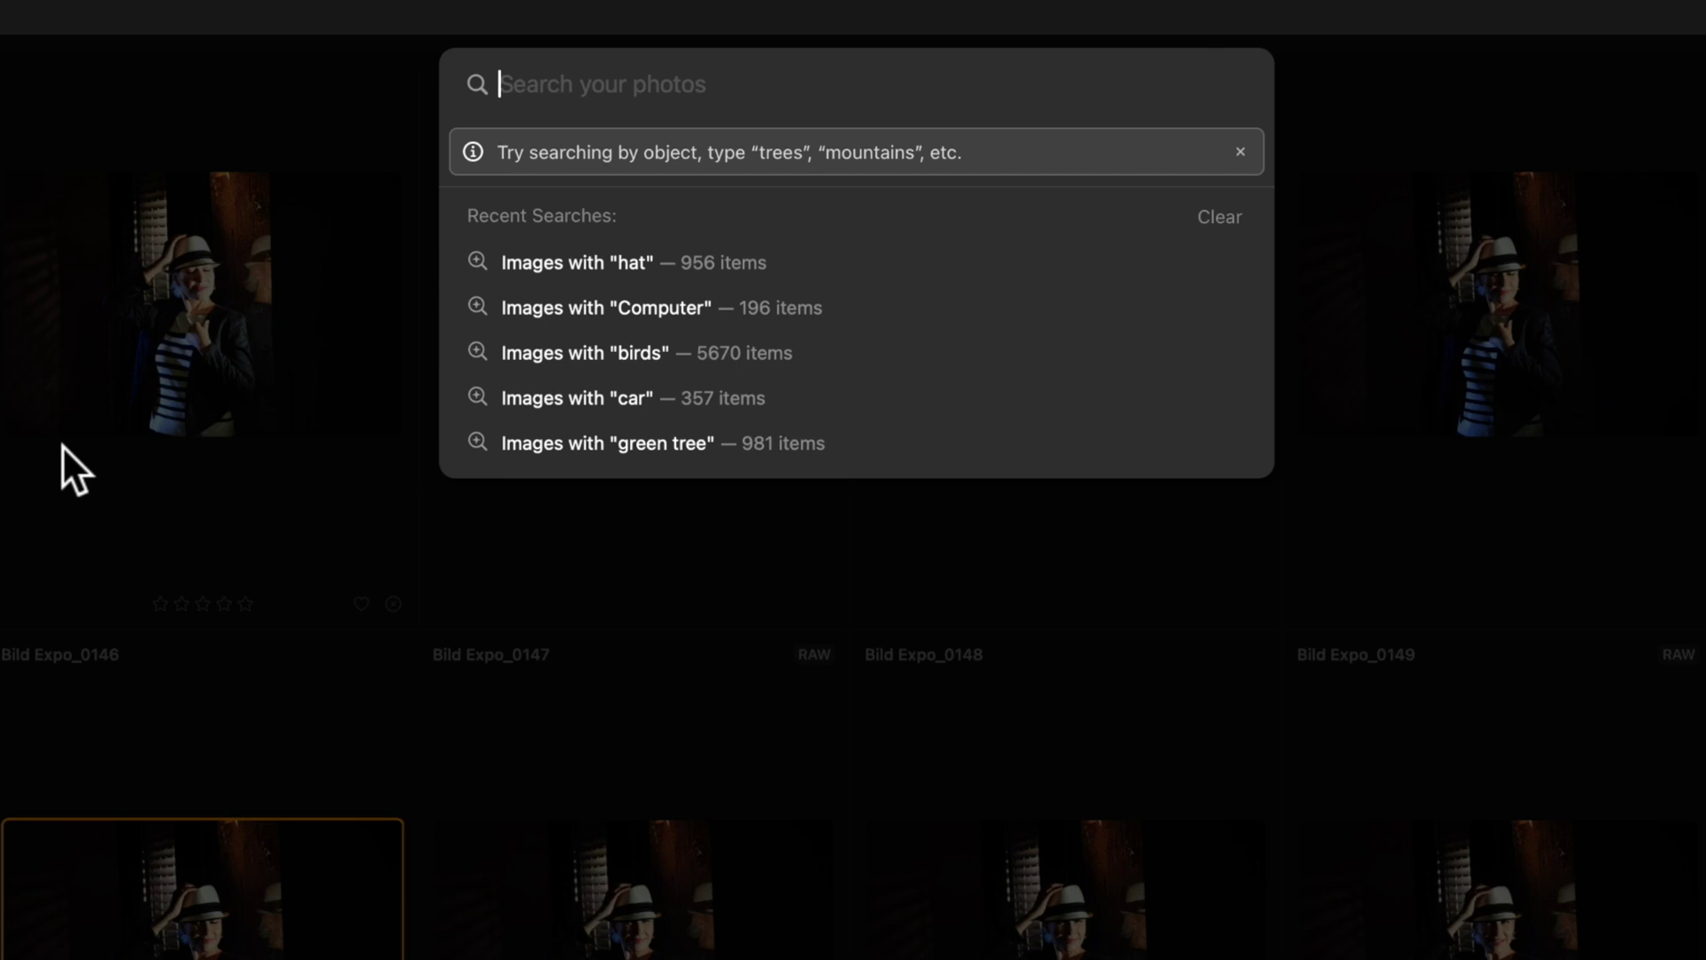
pyautogui.write('Snake')
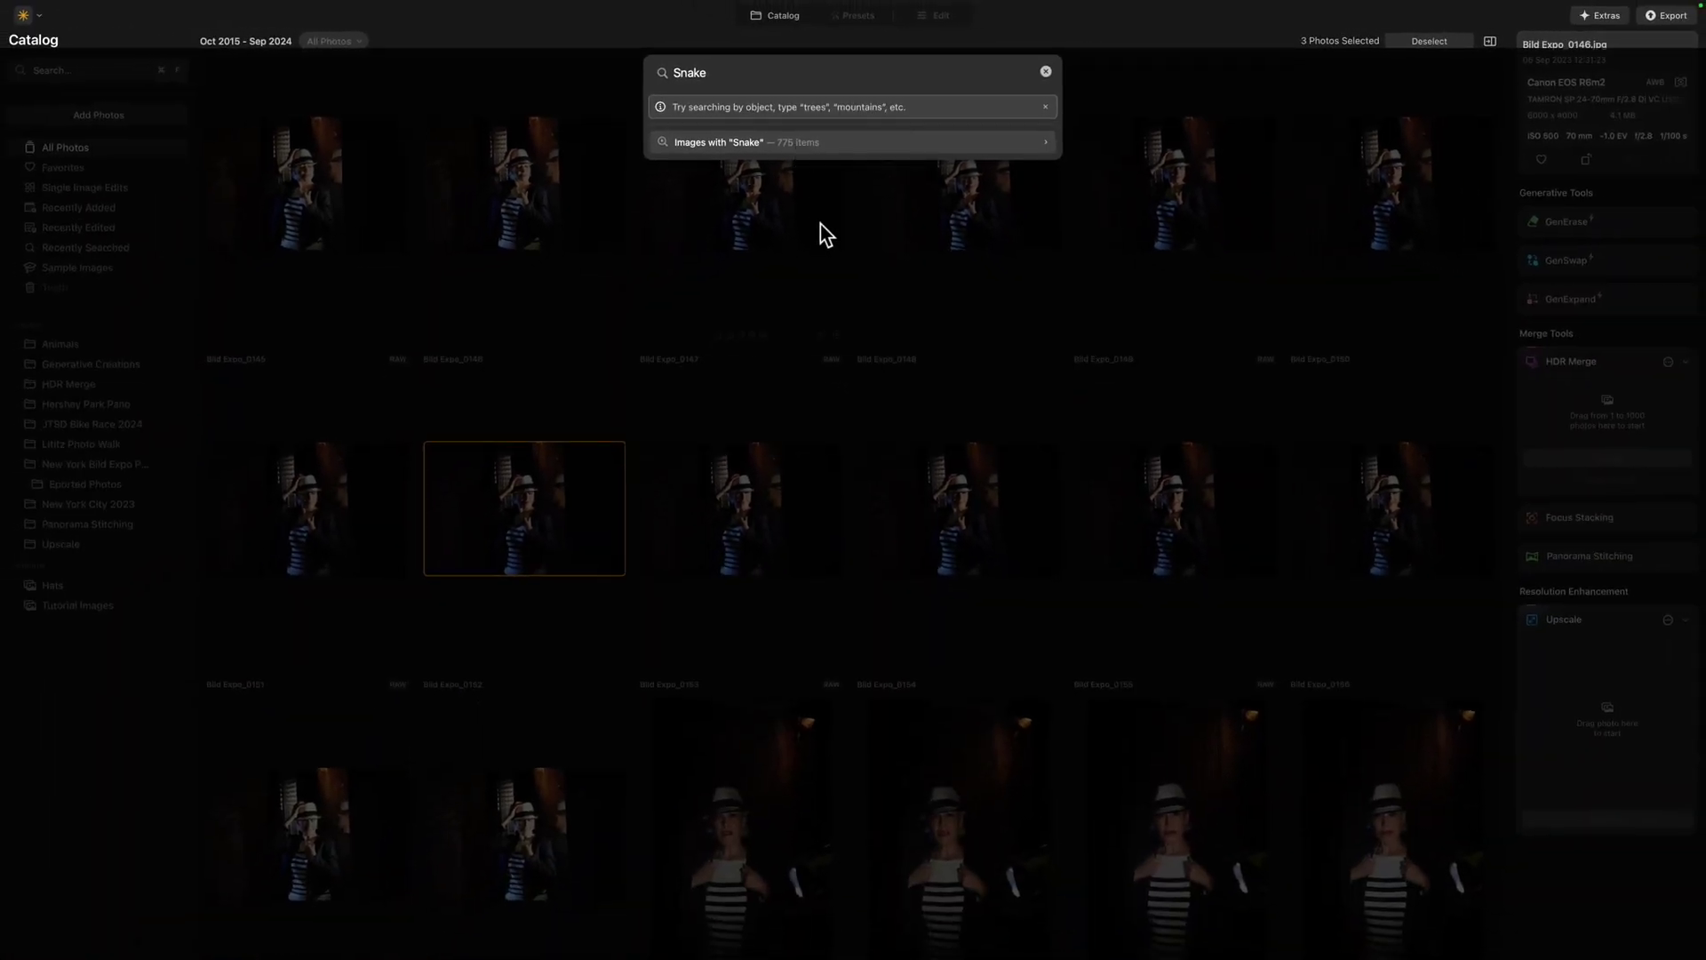
pyautogui.click(787, 149)
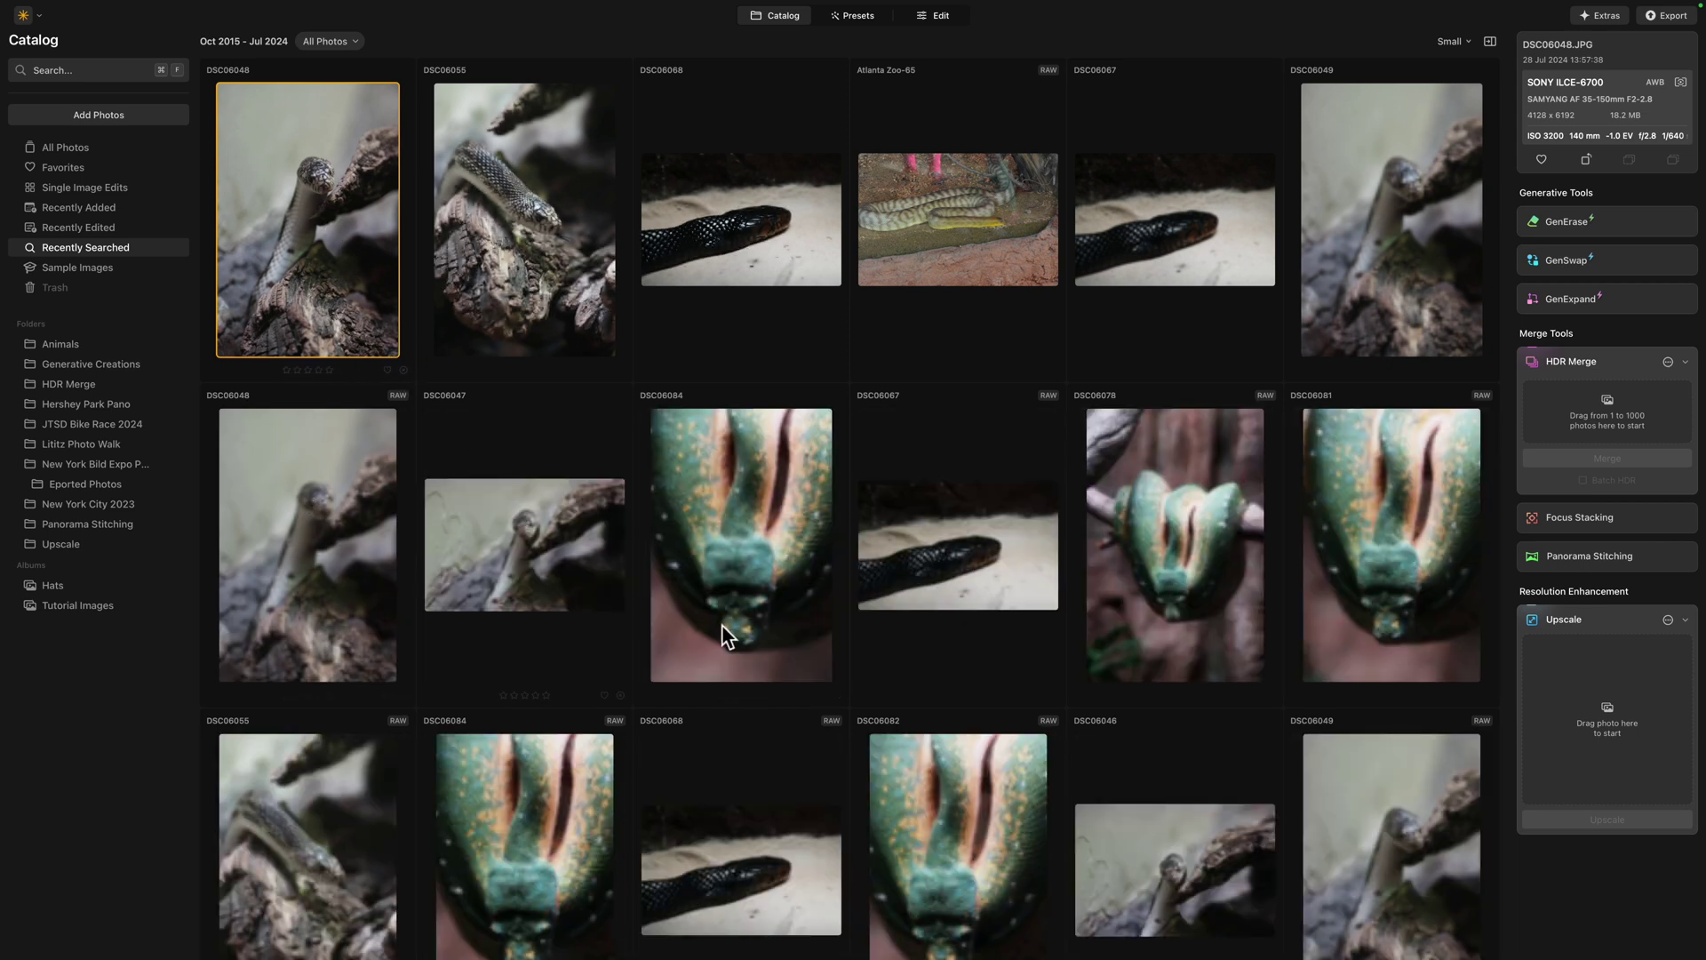
# Select six snake photos in the search results, including DSC06068 and DSC06055, and collect them in a new album named "Snakes".
pyautogui.scroll(-2, 1204, 615)
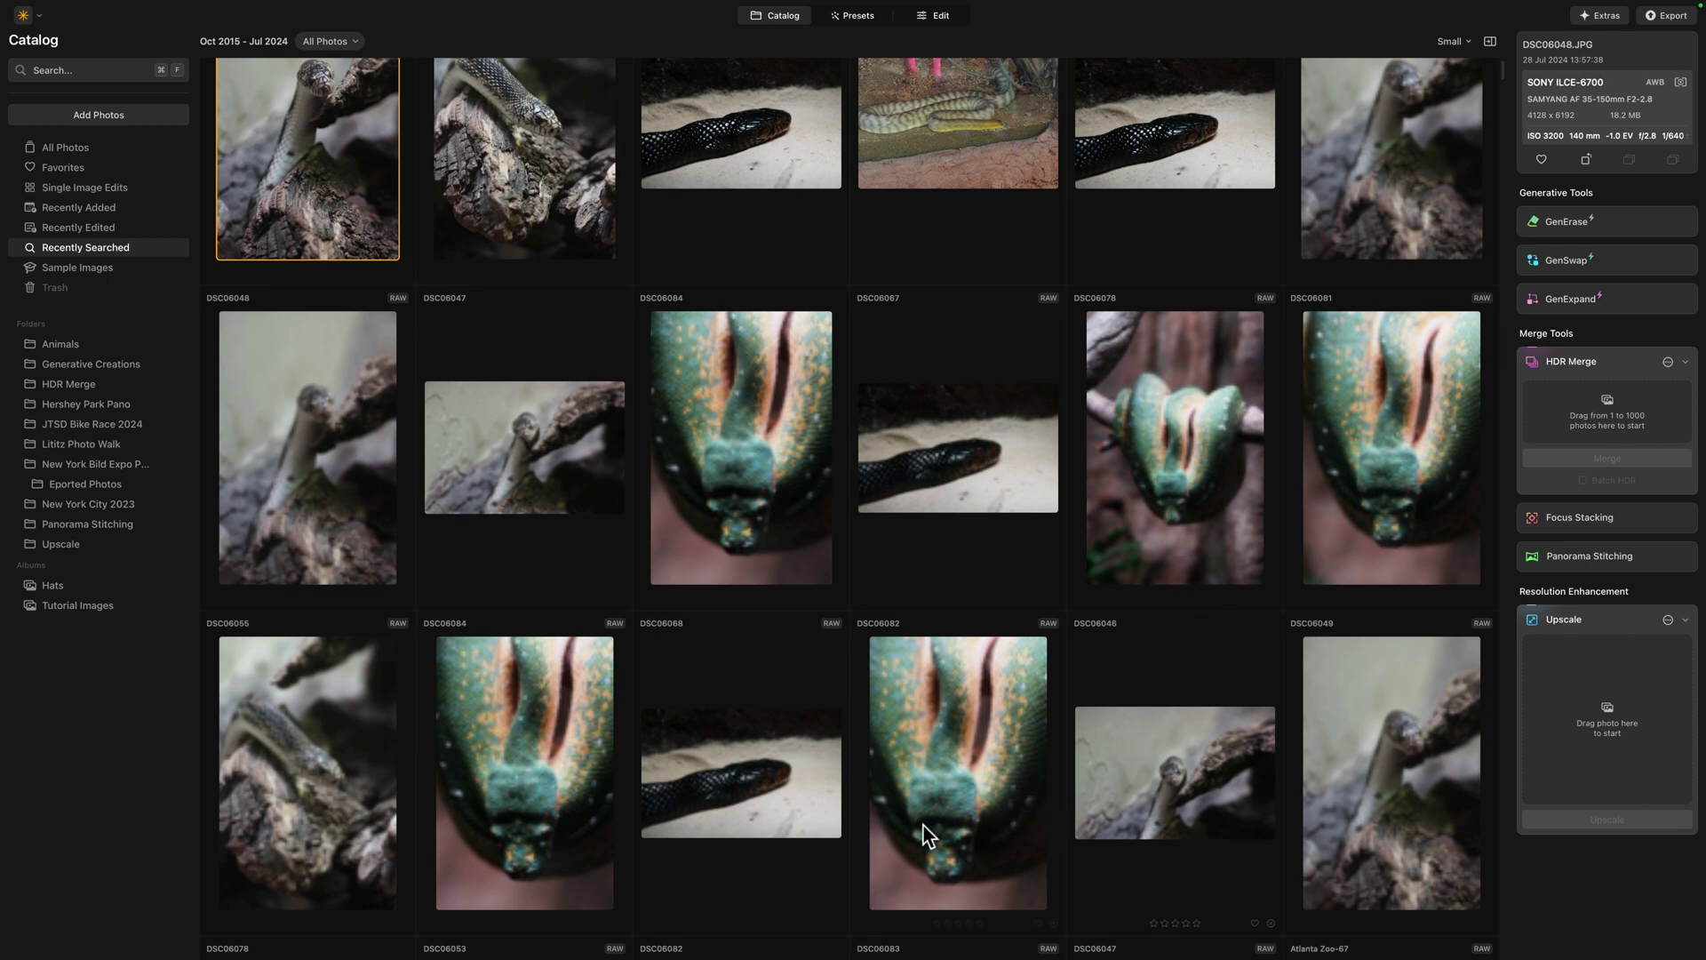
pyautogui.keyDown('super'); pyautogui.click(785, 789); pyautogui.keyUp('super')
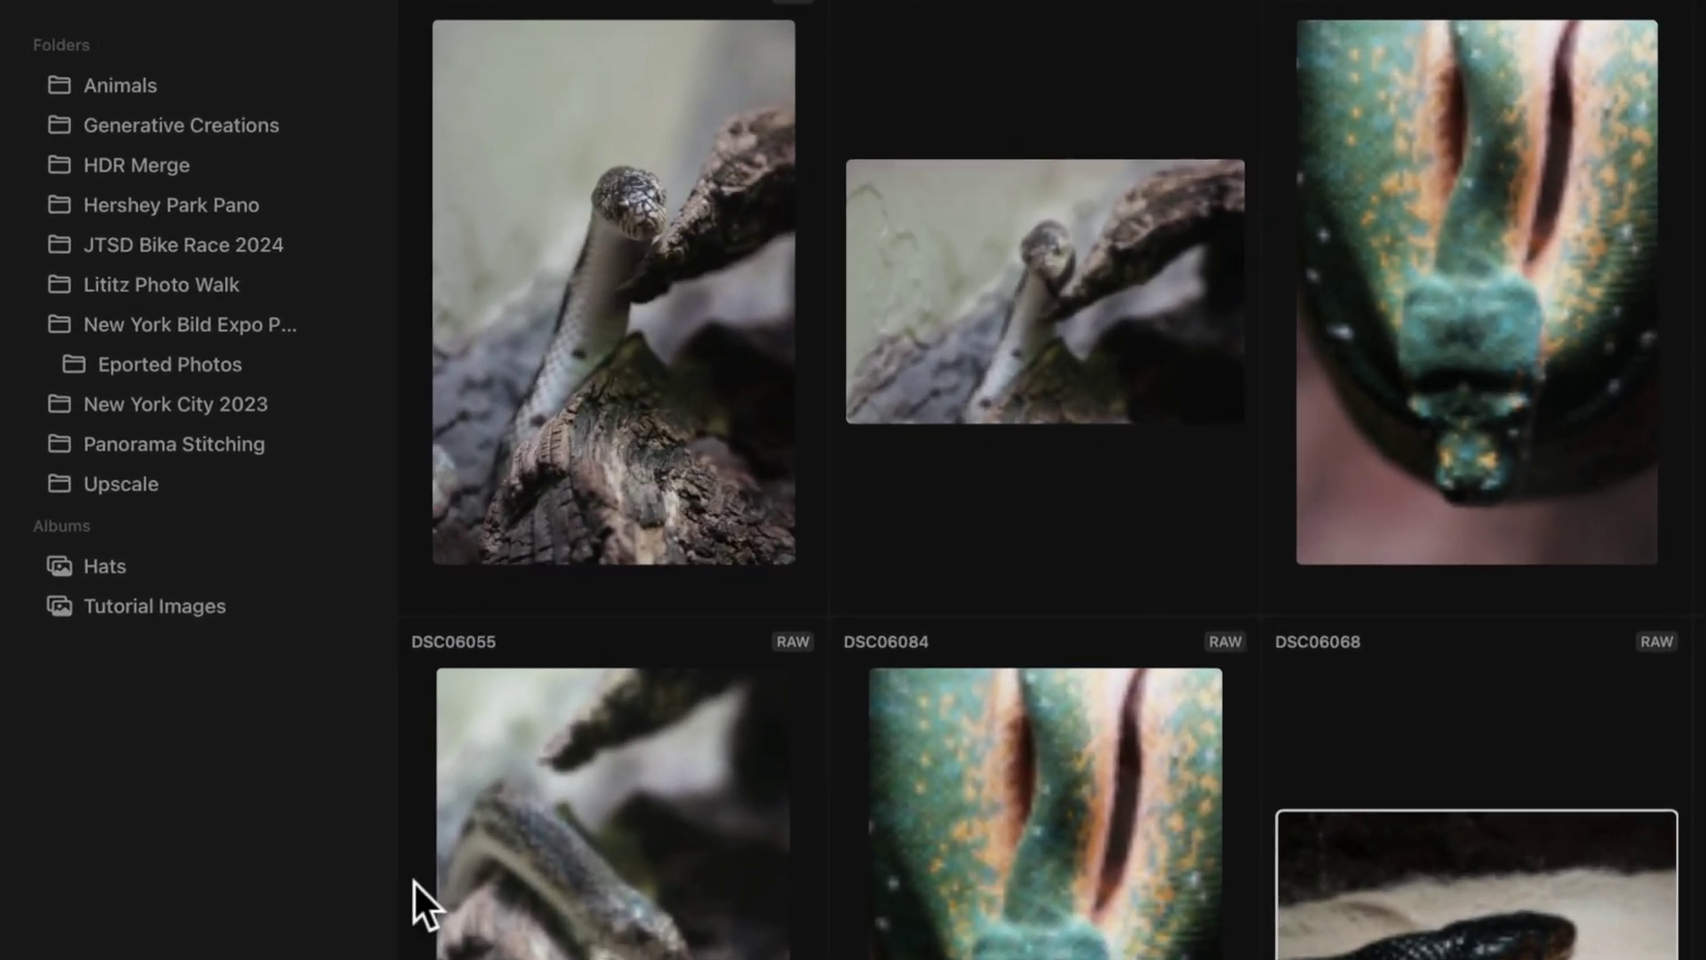
pyautogui.keyDown('super'); pyautogui.click(651, 907); pyautogui.keyUp('super')
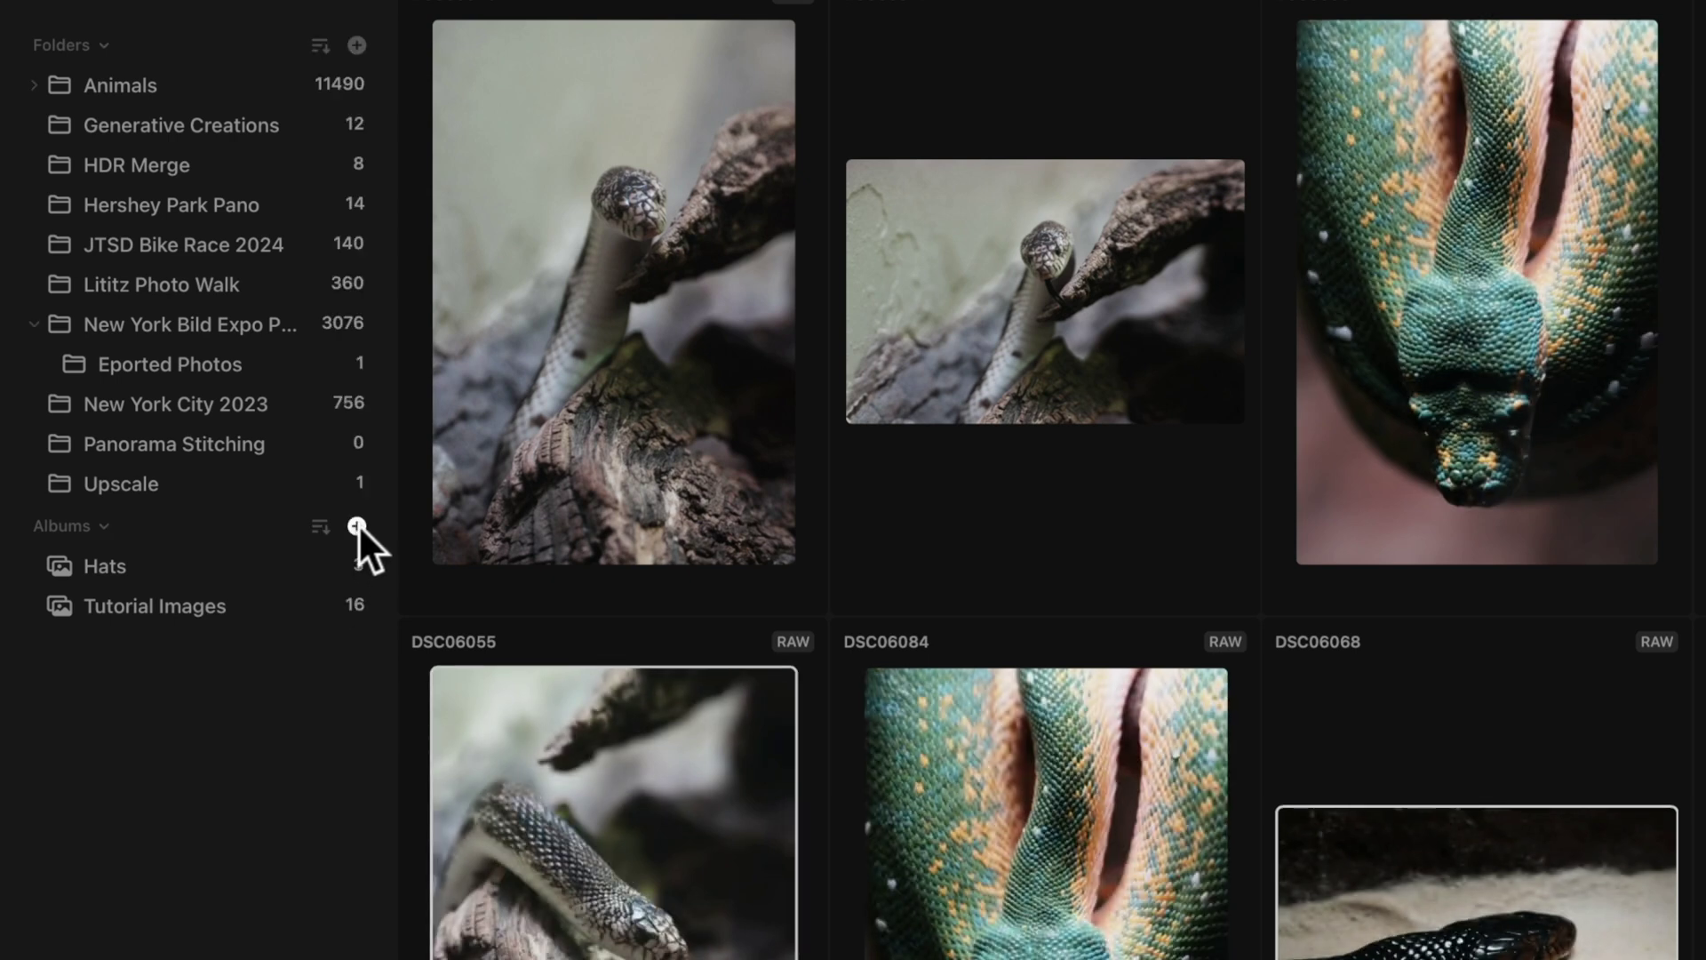
pyautogui.click(356, 526)
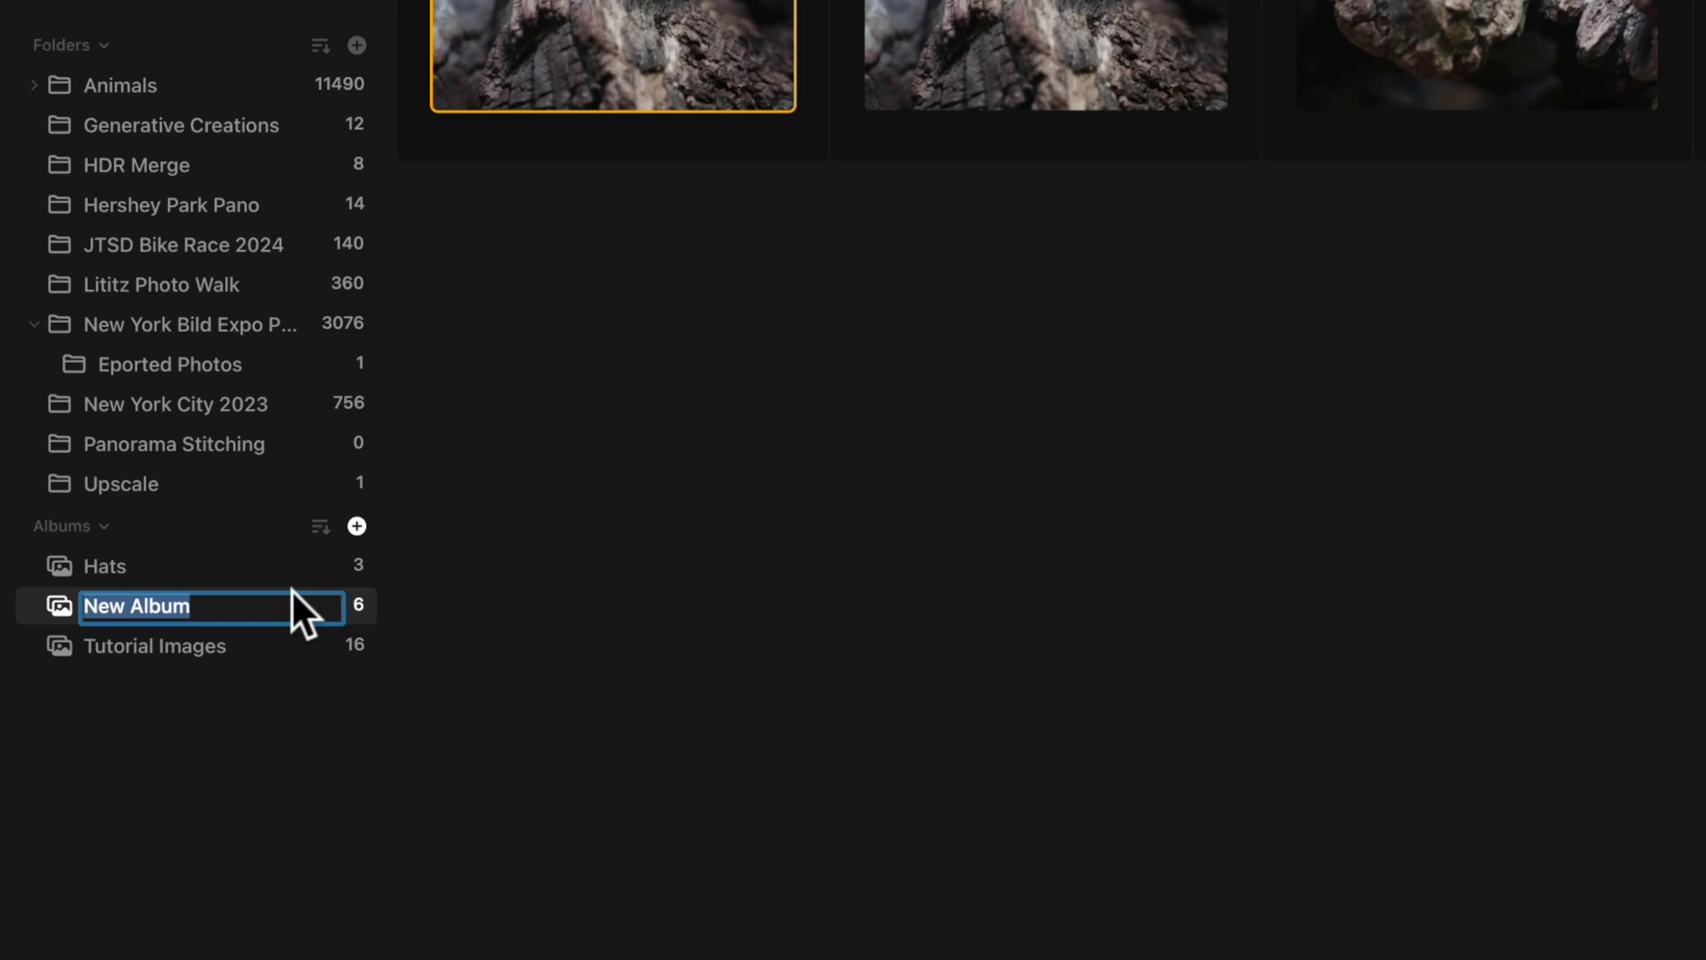
pyautogui.write('Snakes')
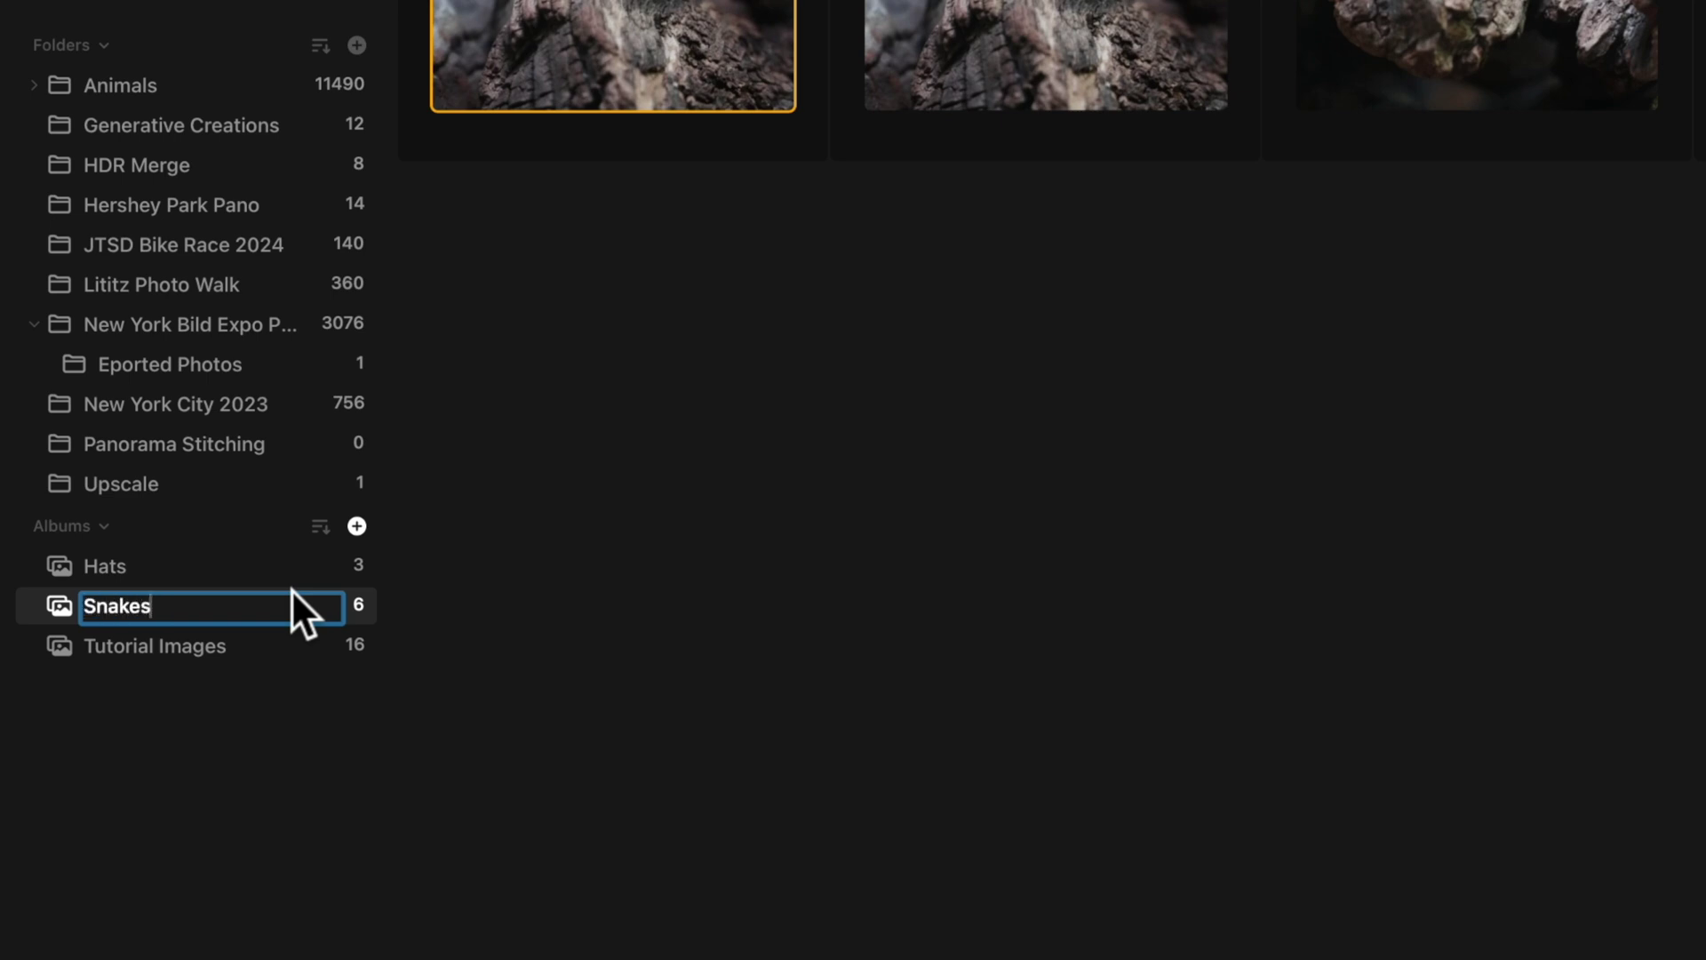
pyautogui.press('Return')
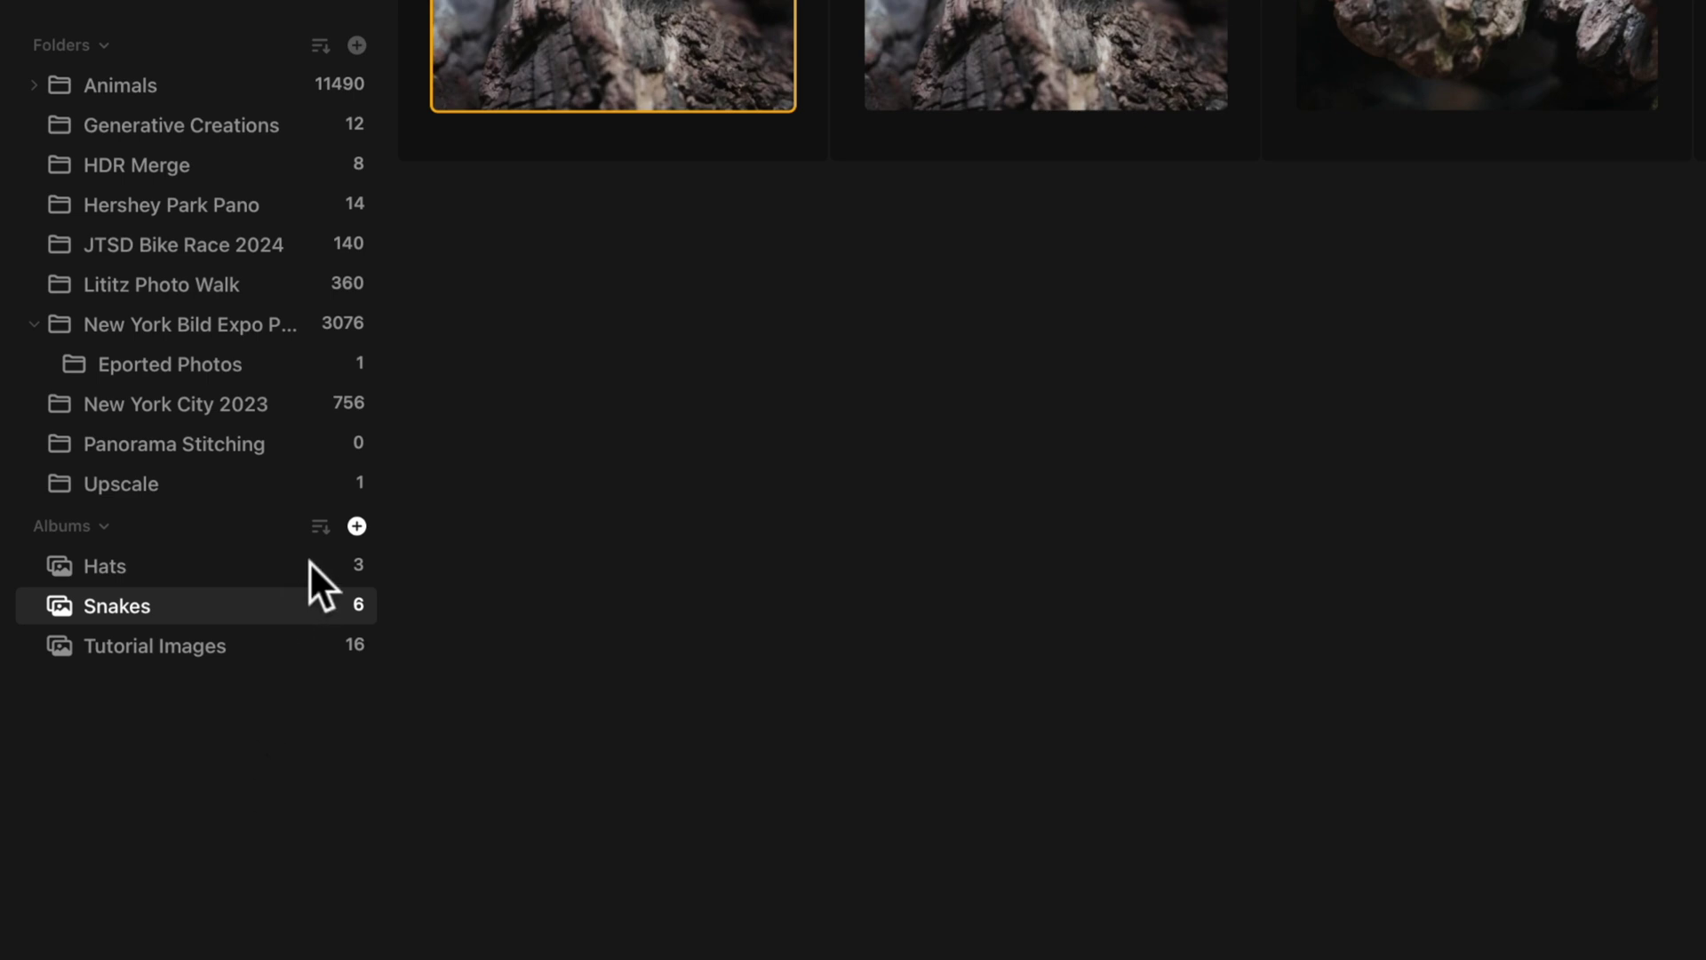
# Sort the albums by Recently Updated in descending order.
pyautogui.click(323, 521)
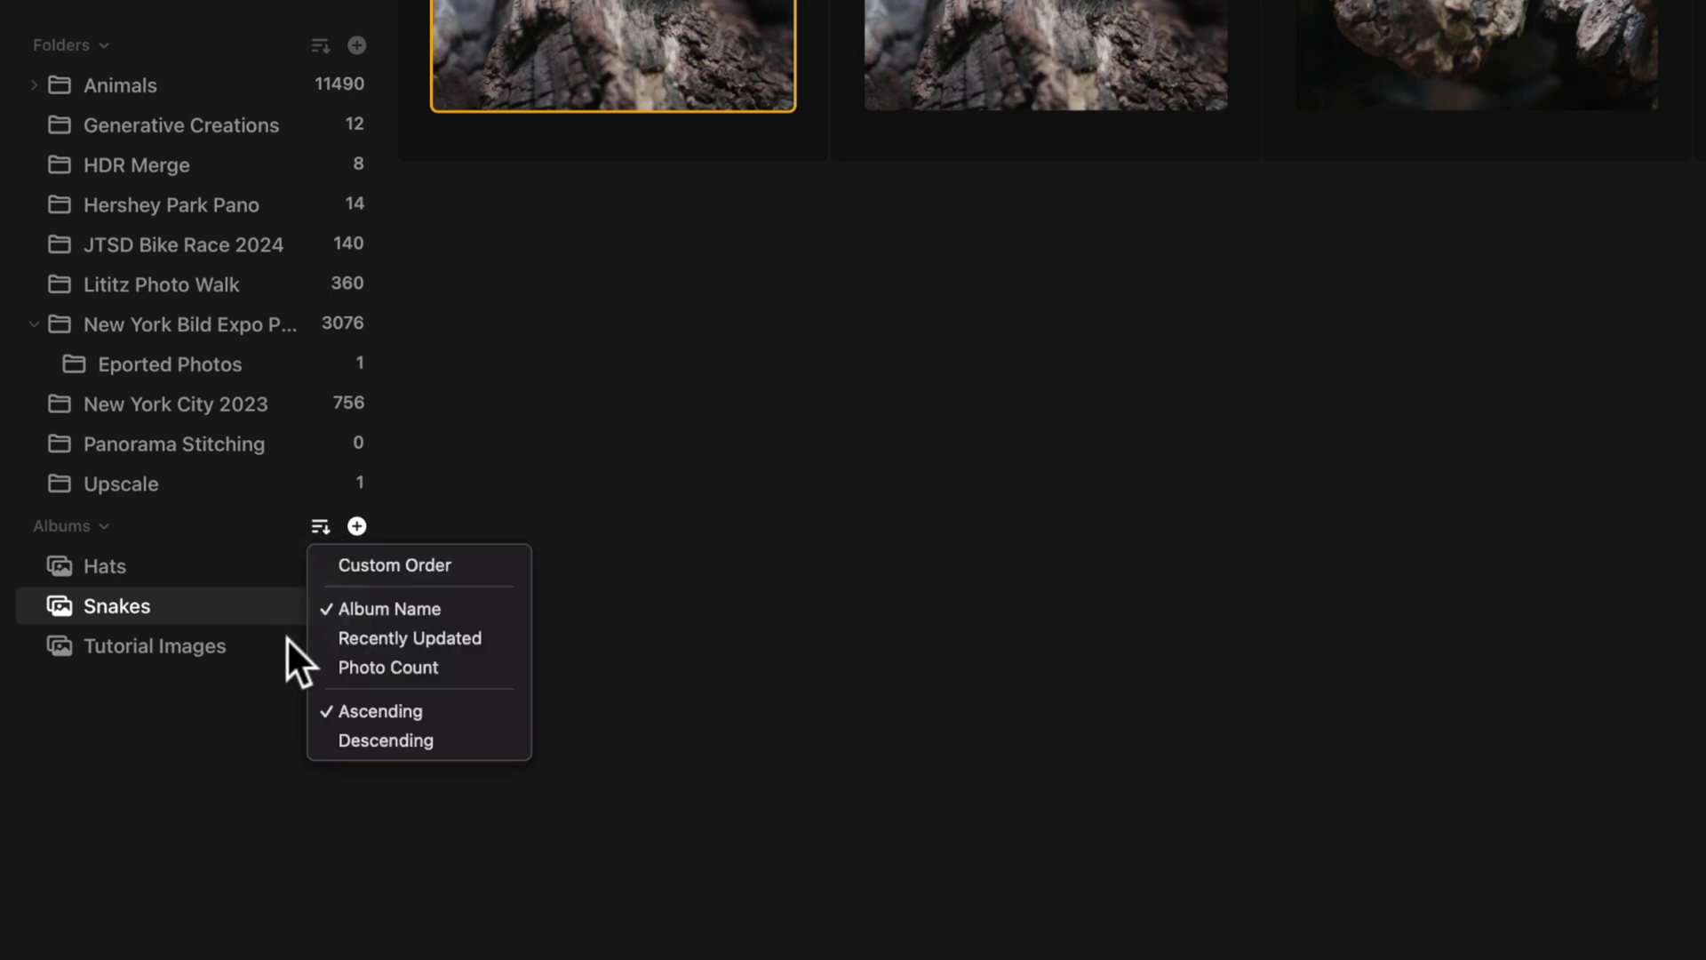
pyautogui.click(424, 645)
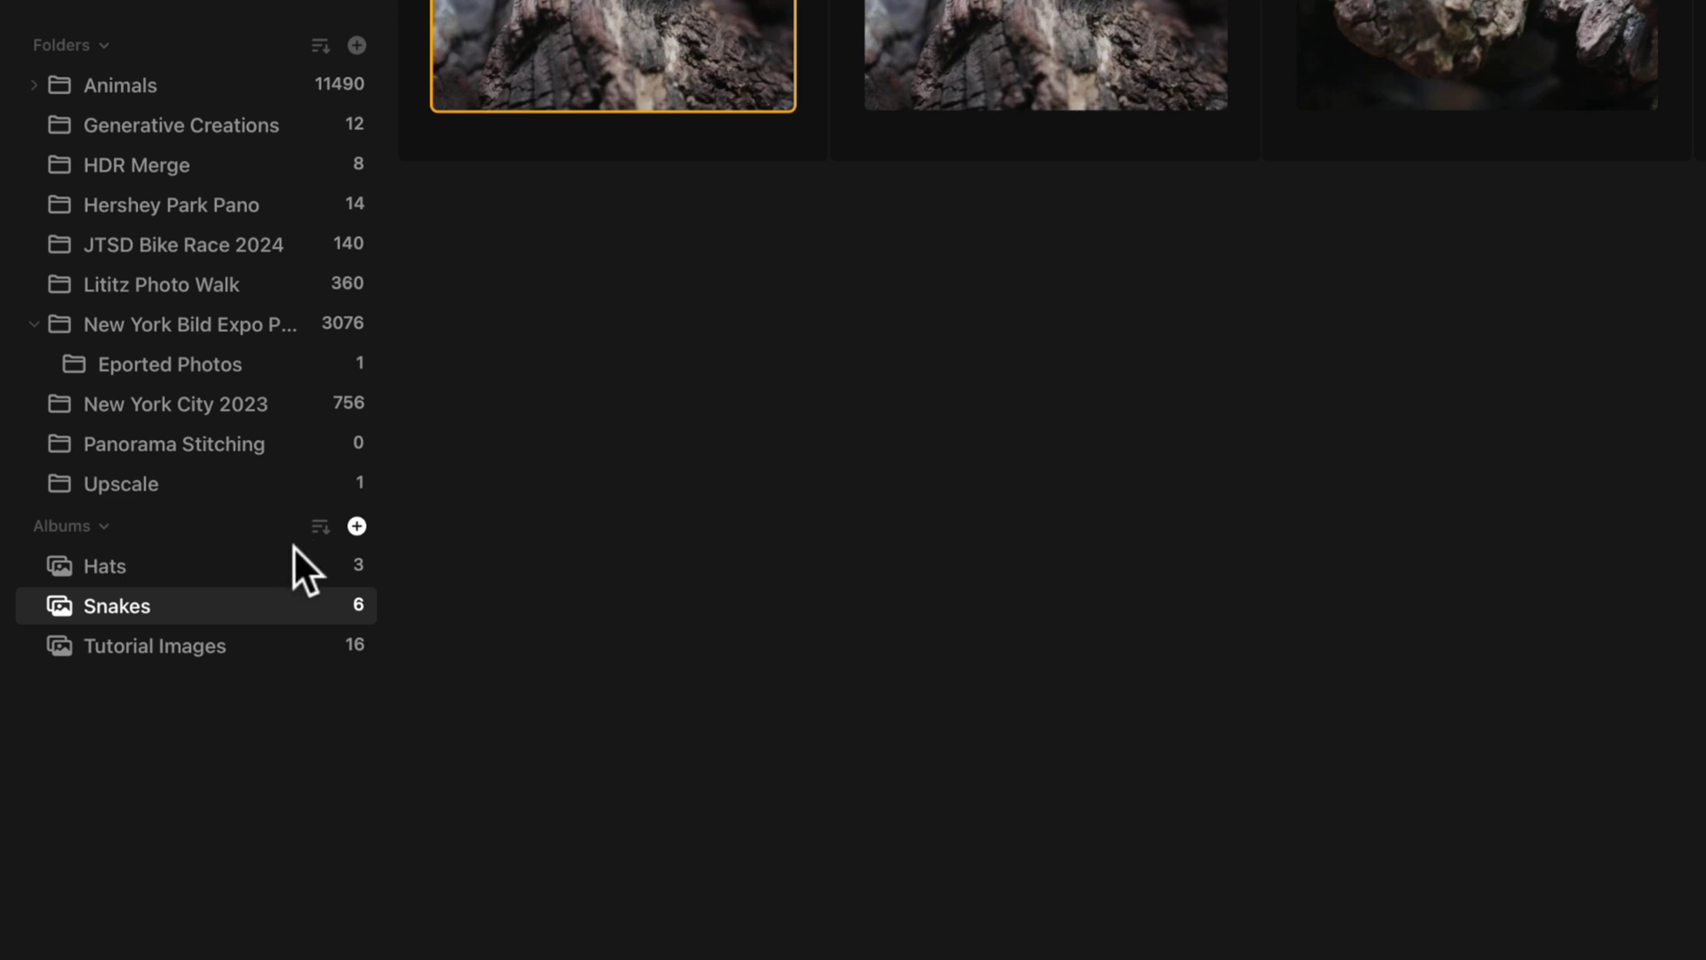
pyautogui.click(274, 563)
pyautogui.click(319, 528)
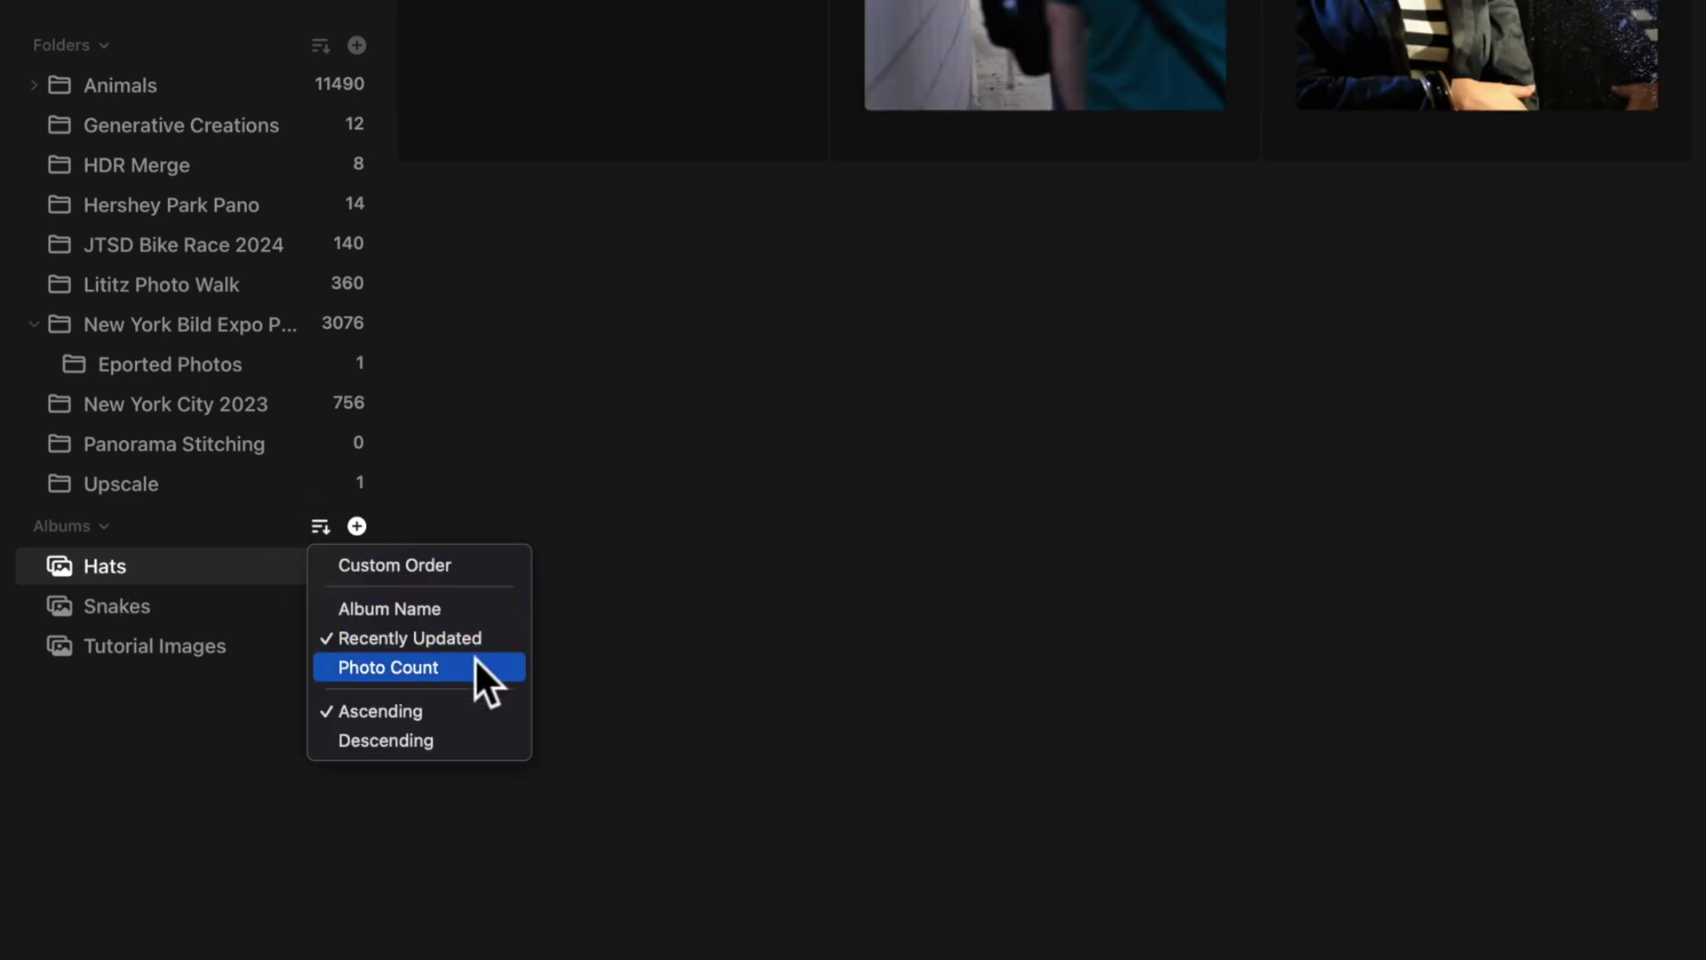
pyautogui.click(351, 733)
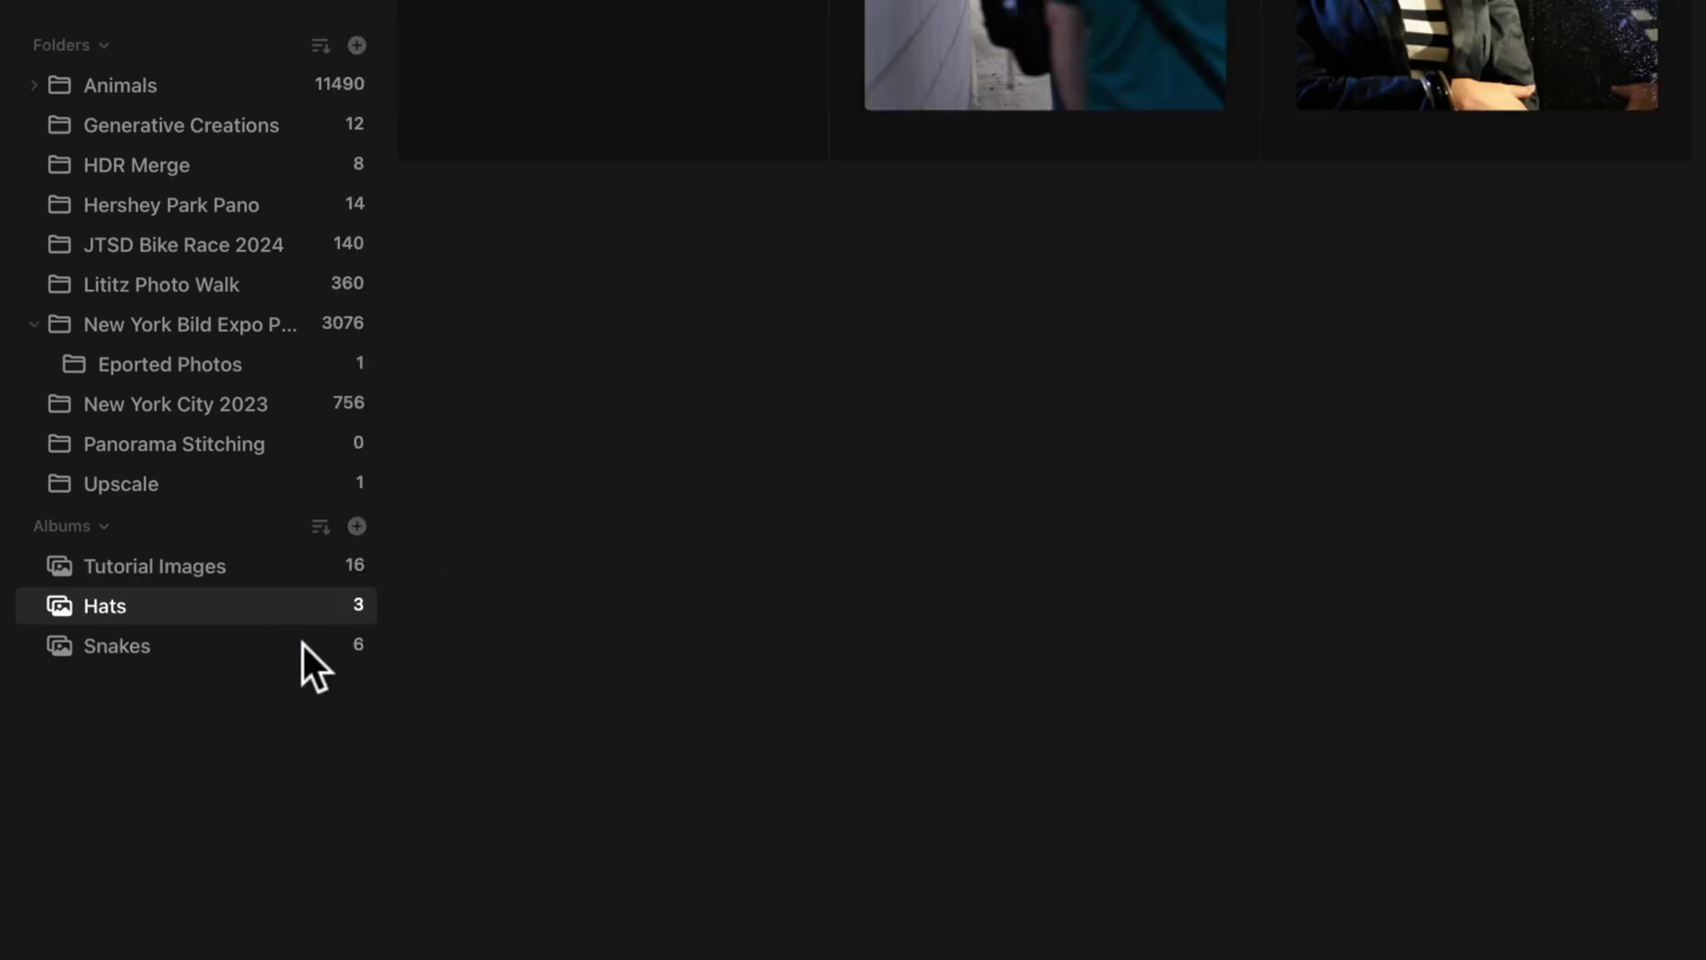
# Set the album sorting back to ascending and switch it to Custom Order.
pyautogui.click(327, 530)
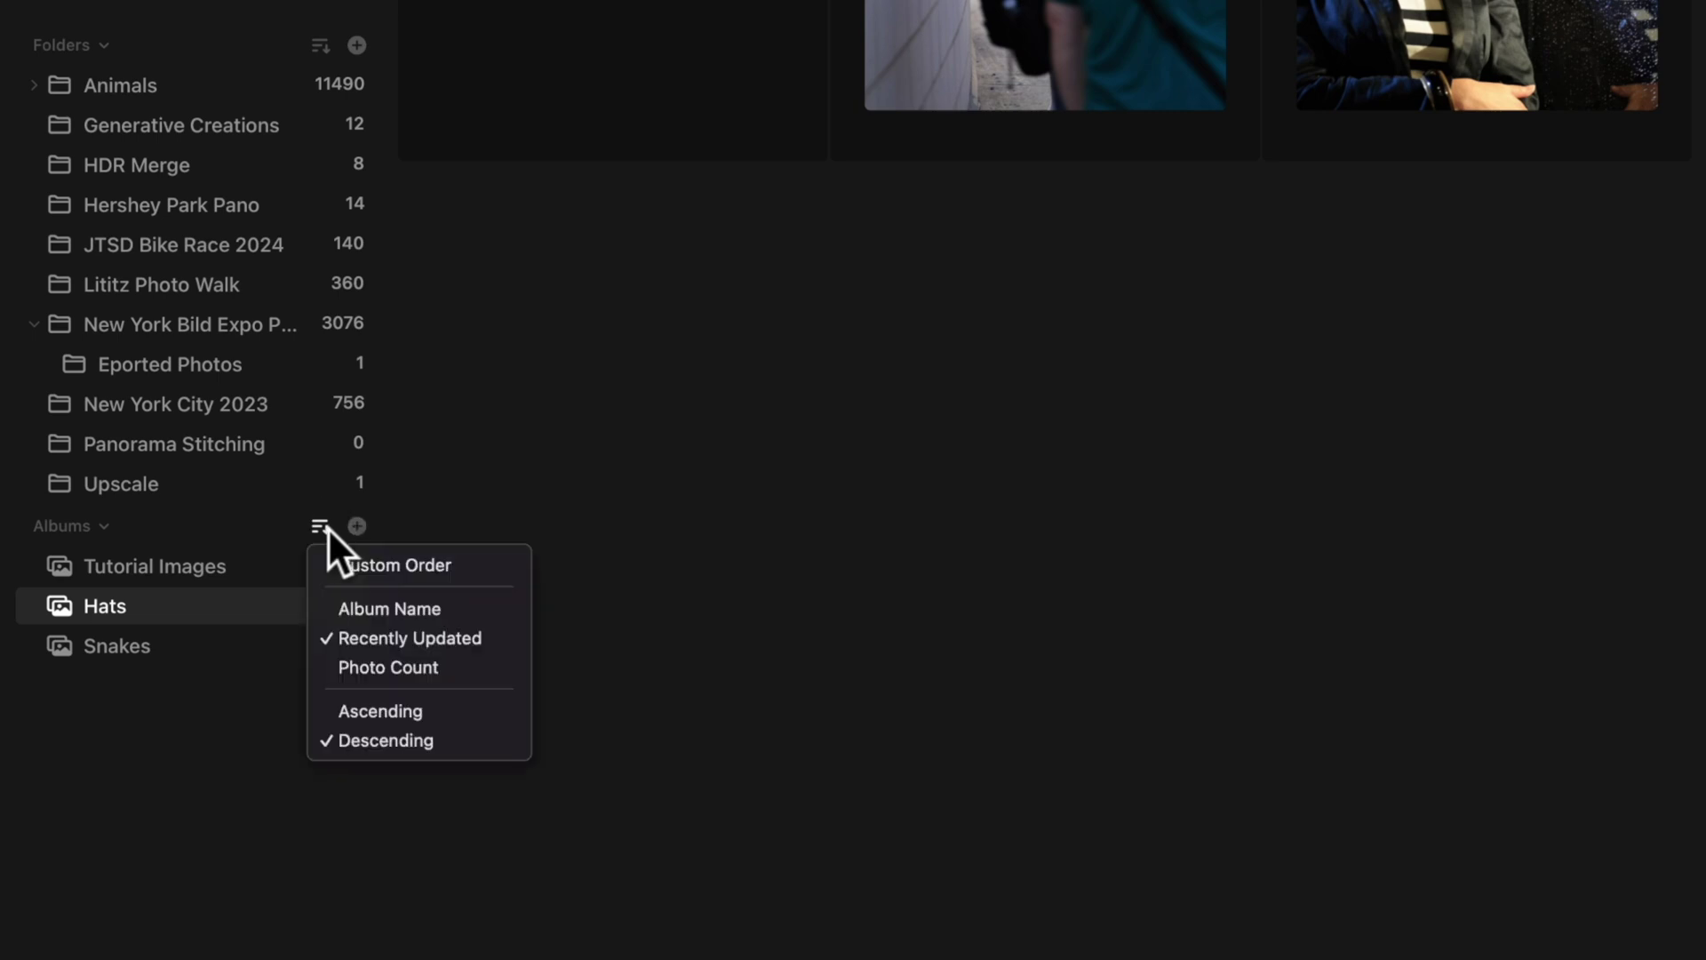
pyautogui.click(371, 709)
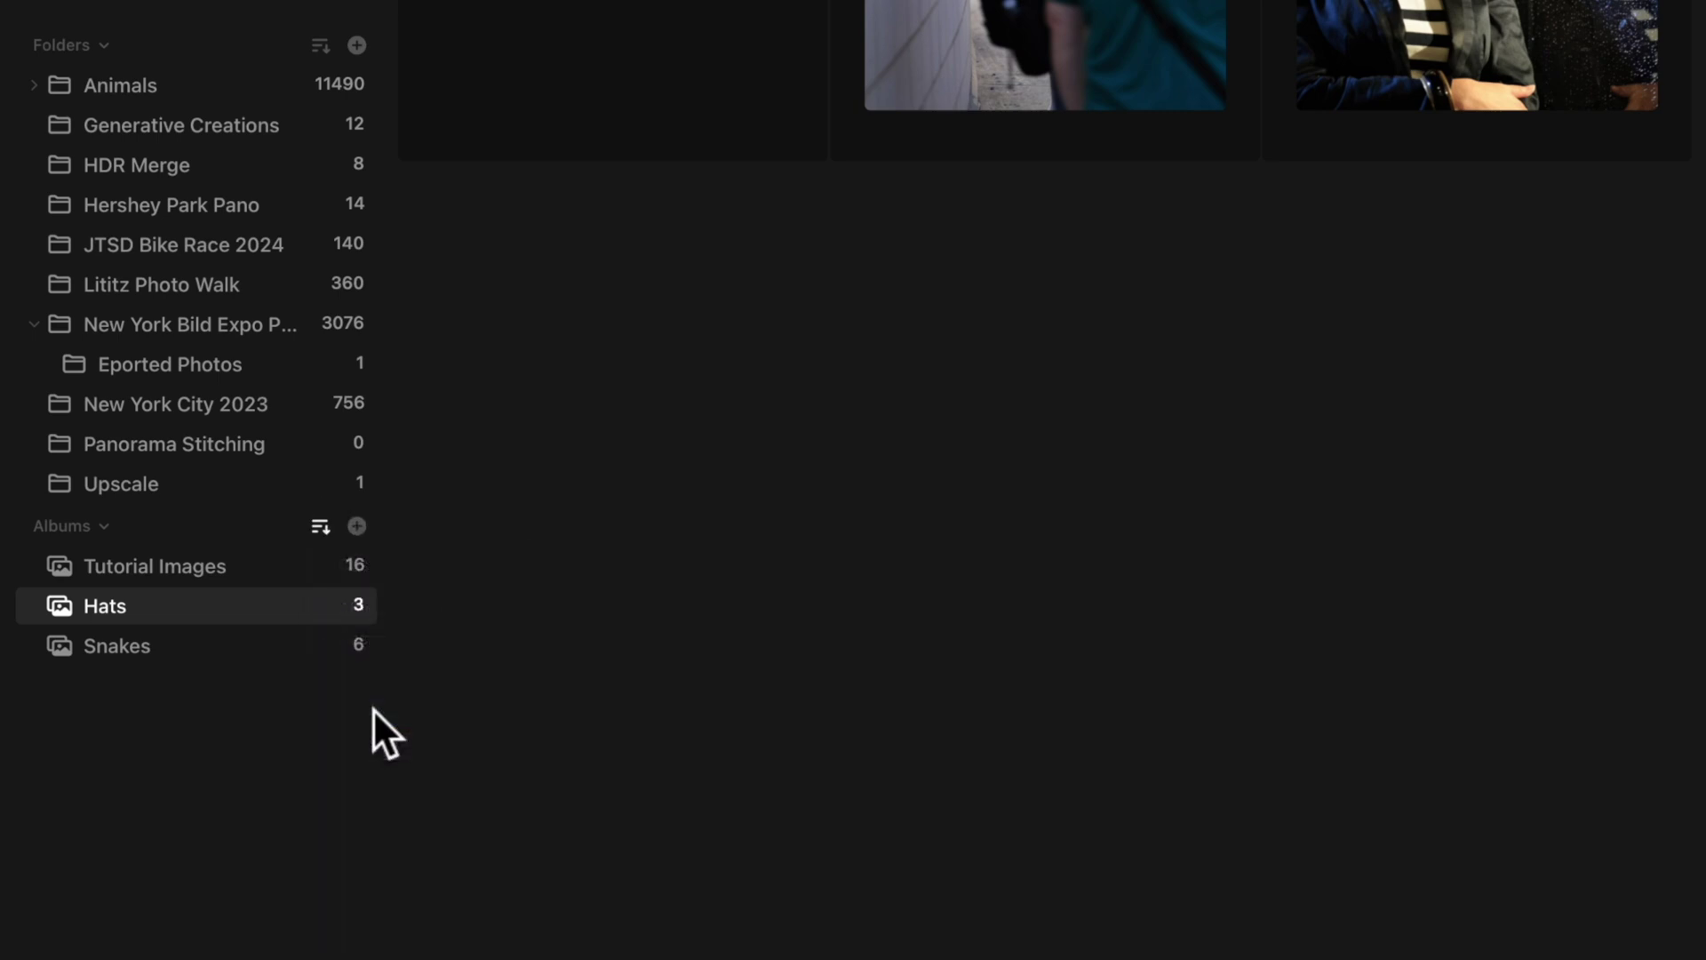
pyautogui.click(320, 529)
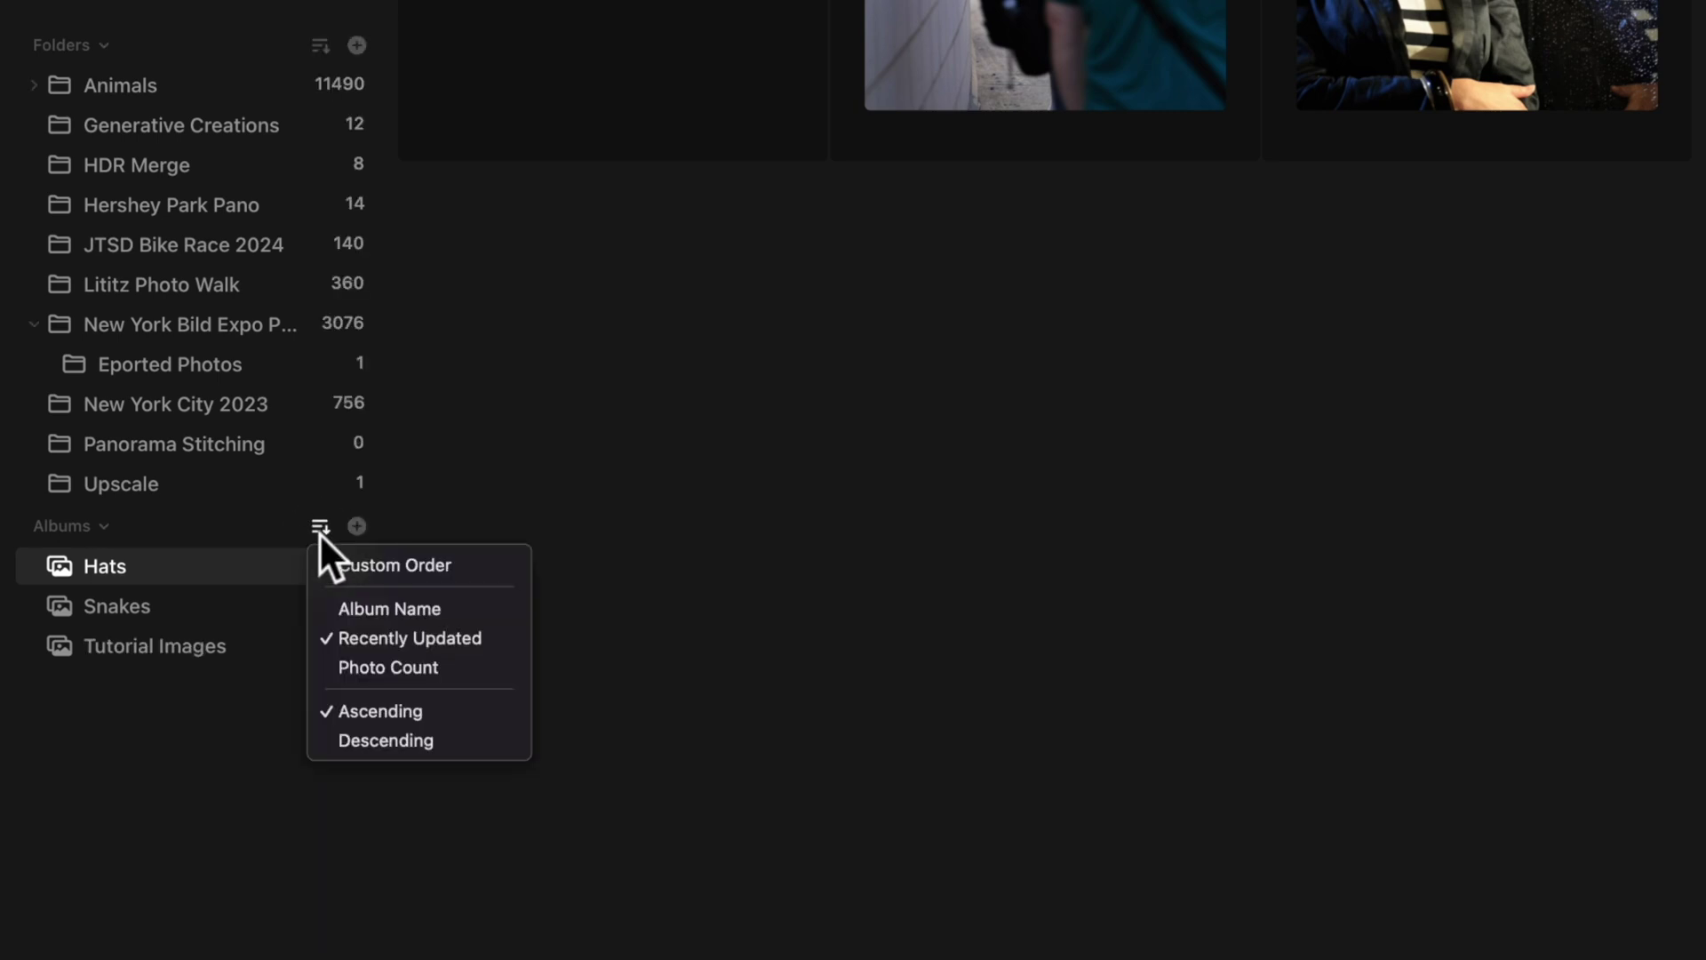
pyautogui.click(423, 573)
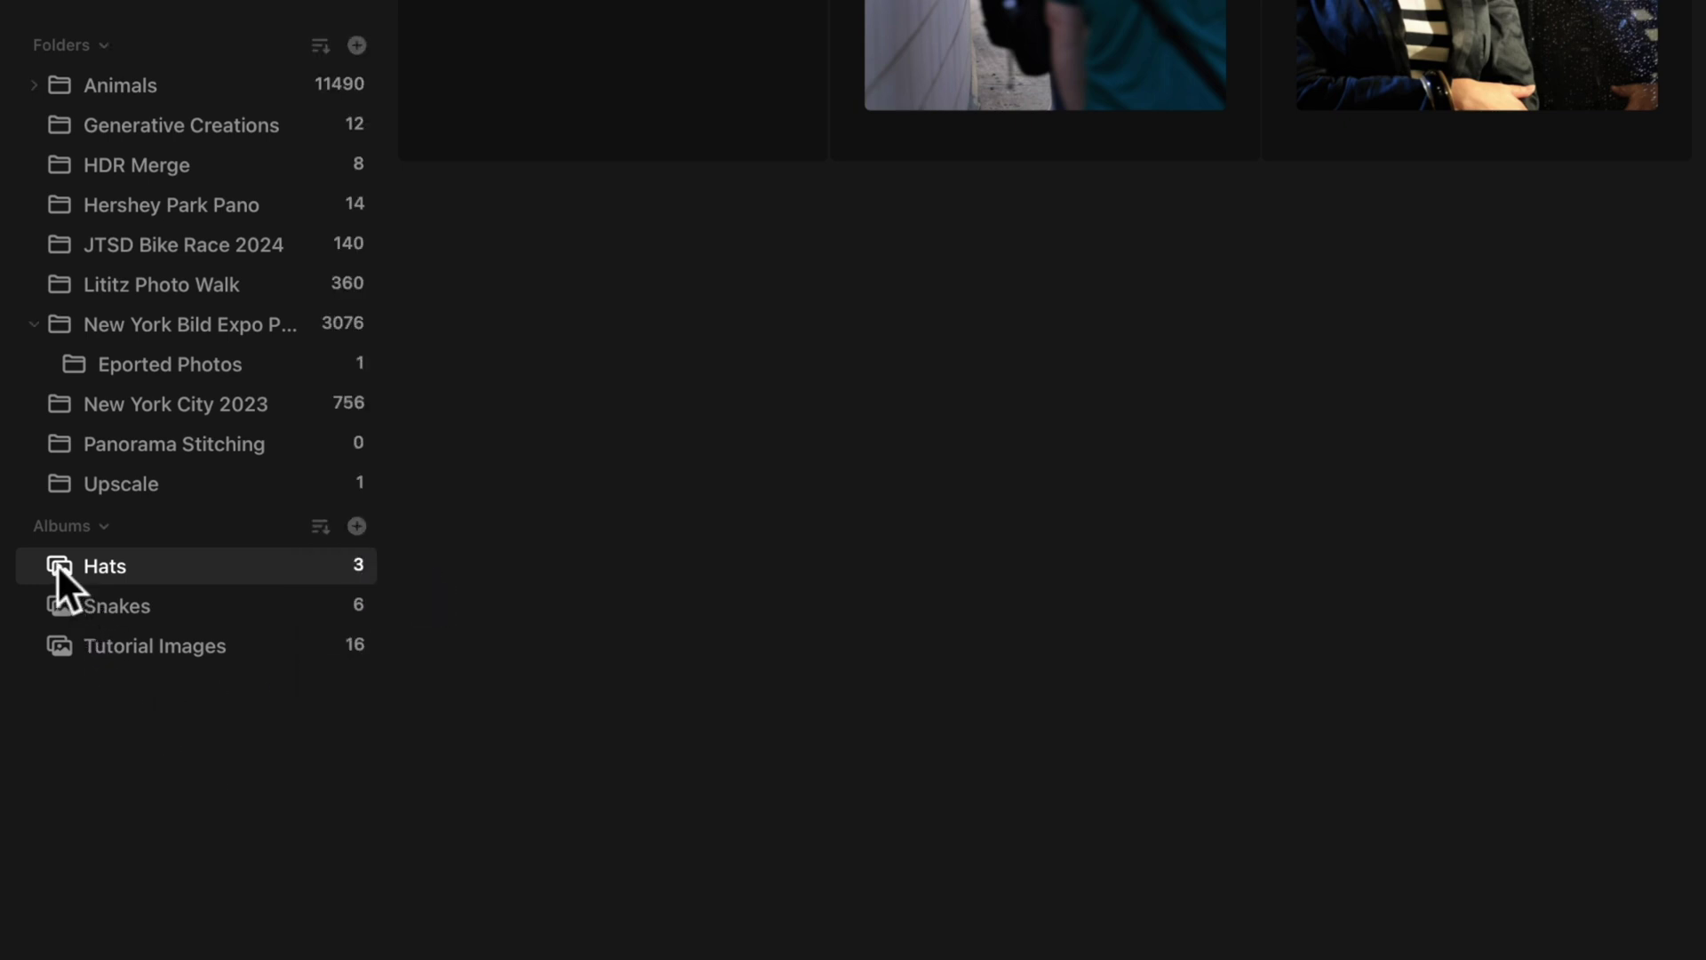
# Reorder the album list so Snakes comes before Hats, and try to move Tutorial Images to the top.
pyautogui.moveTo(57, 563); pyautogui.dragTo(79, 536)
pyautogui.click(53, 643)
pyautogui.moveTo(64, 647); pyautogui.dragTo(115, 543)
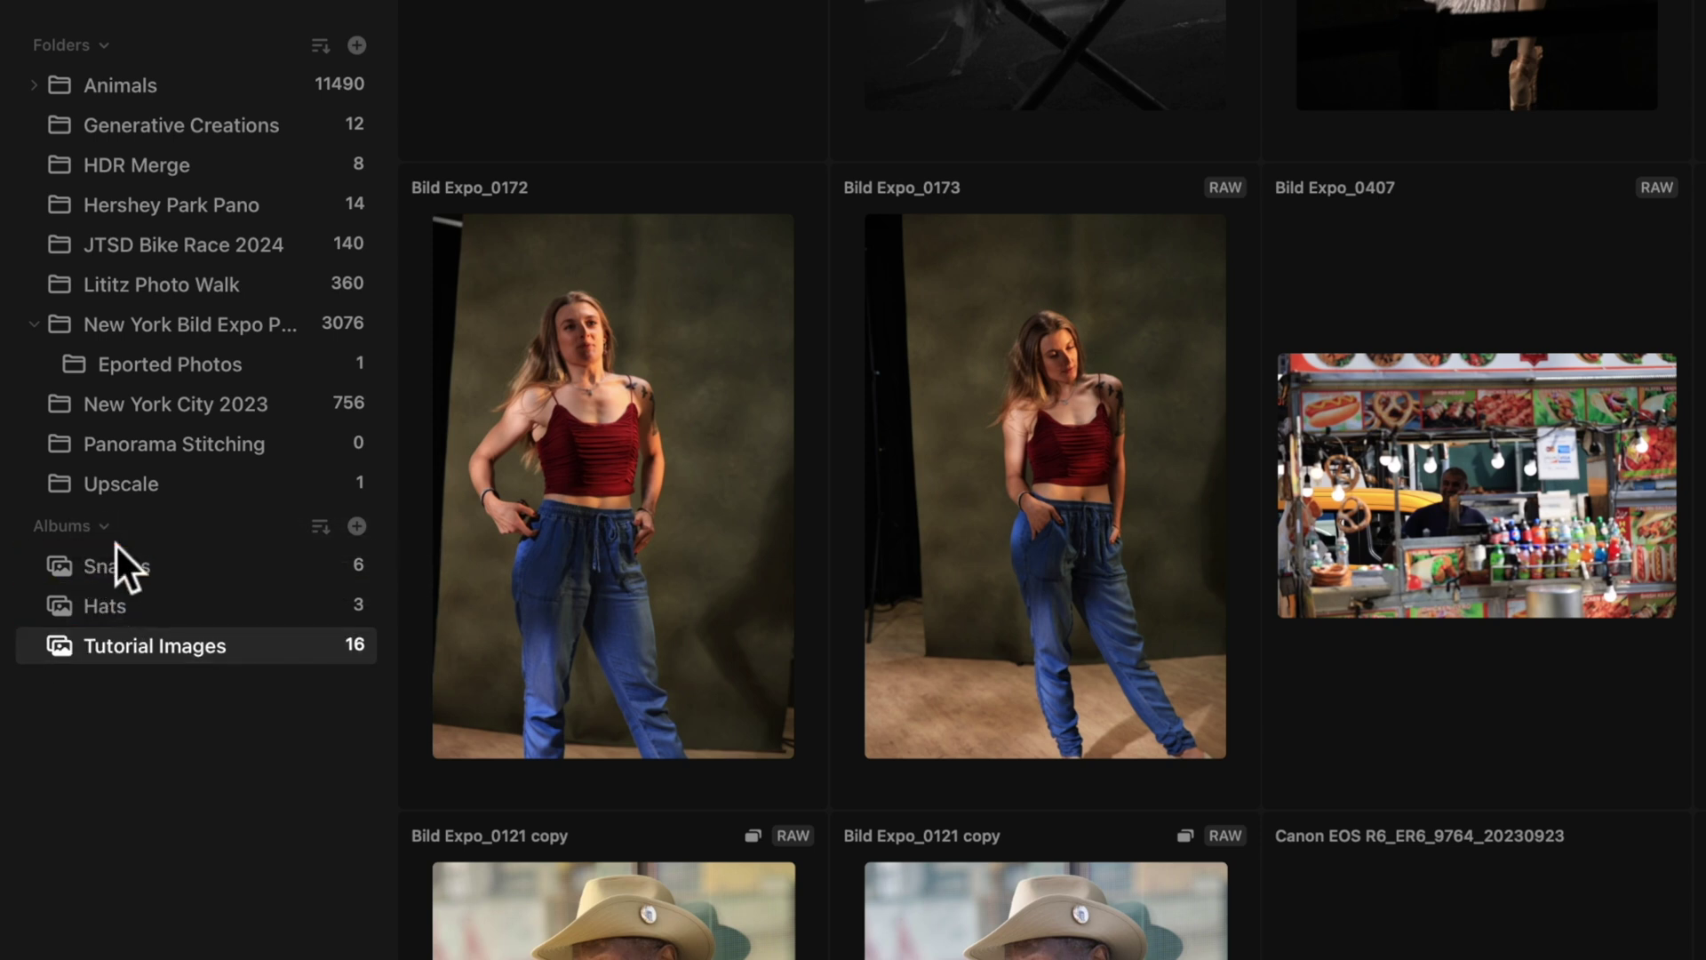
pyautogui.click(111, 566)
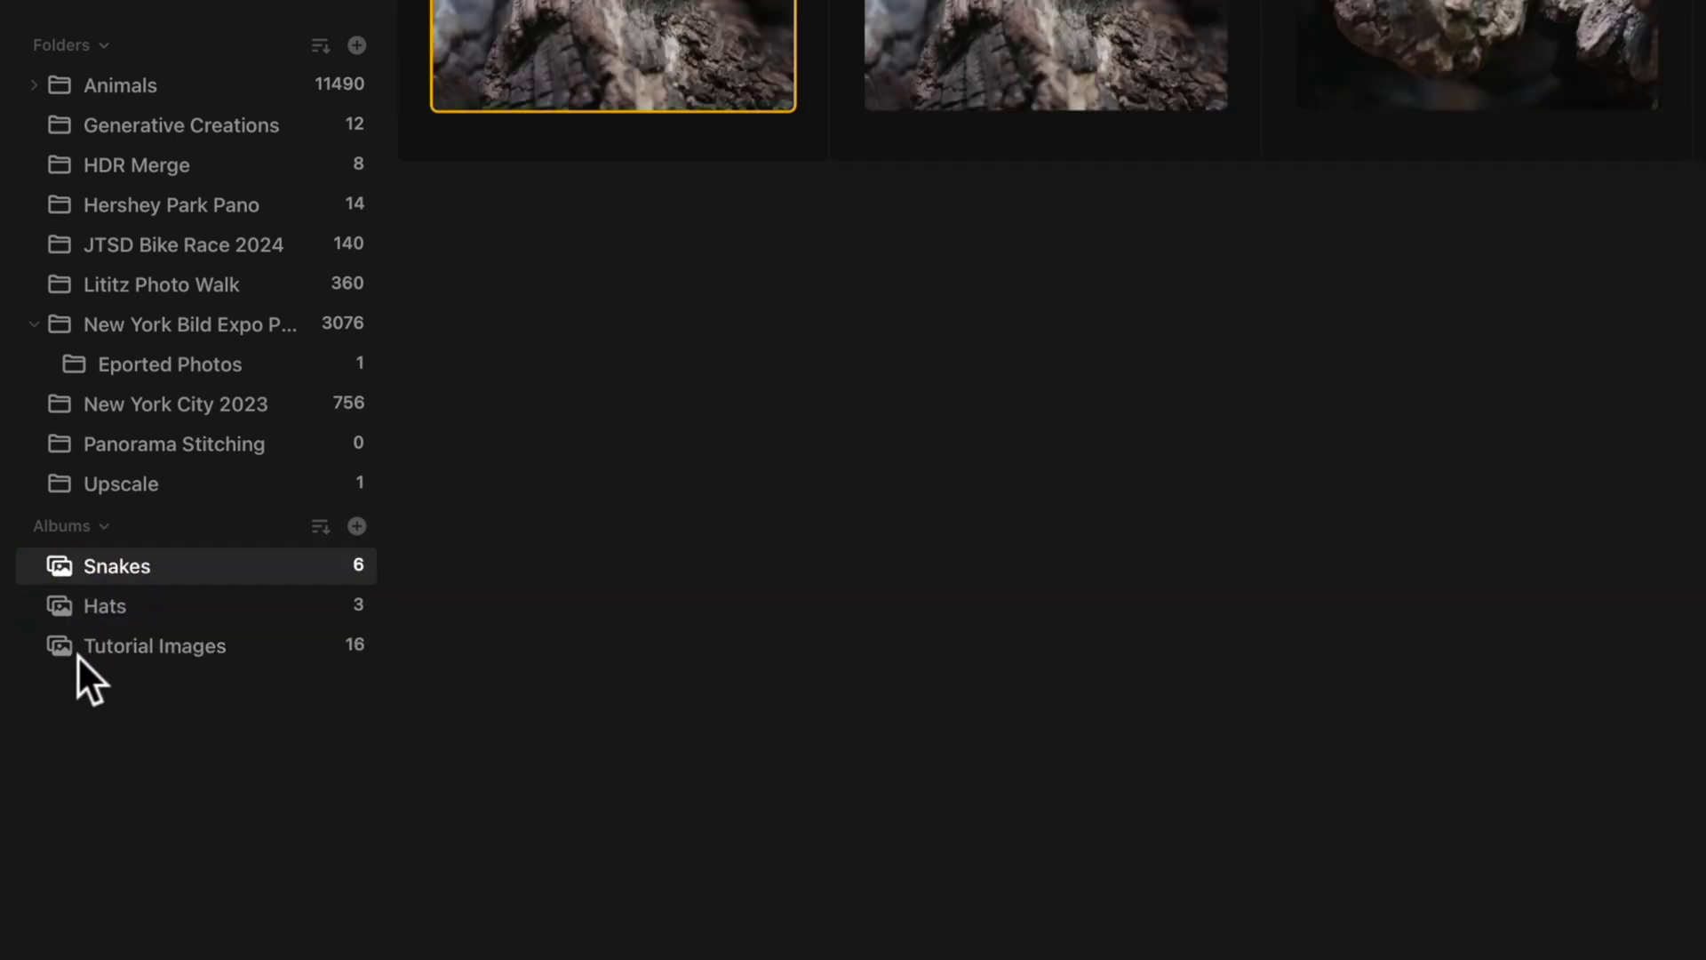
pyautogui.moveTo(64, 653); pyautogui.dragTo(88, 564)
# Rearrange the albums into the order Tutorial Images, Snakes, Hats.
pyautogui.click(320, 526)
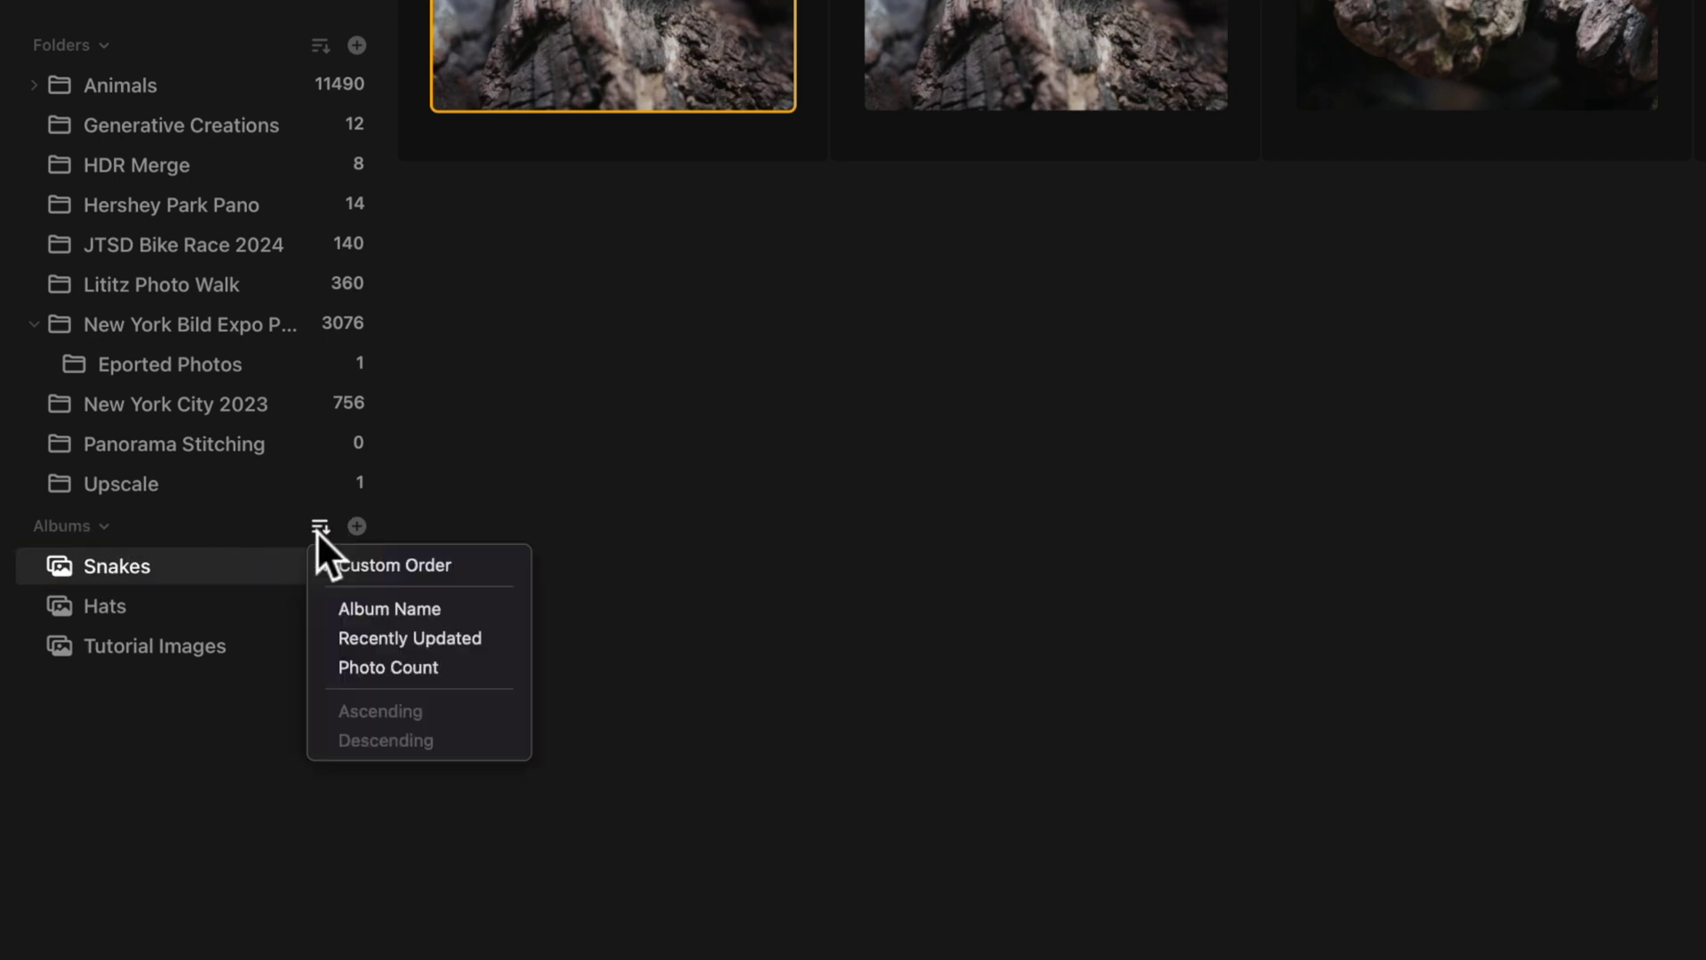
pyautogui.click(99, 655)
pyautogui.click(101, 652)
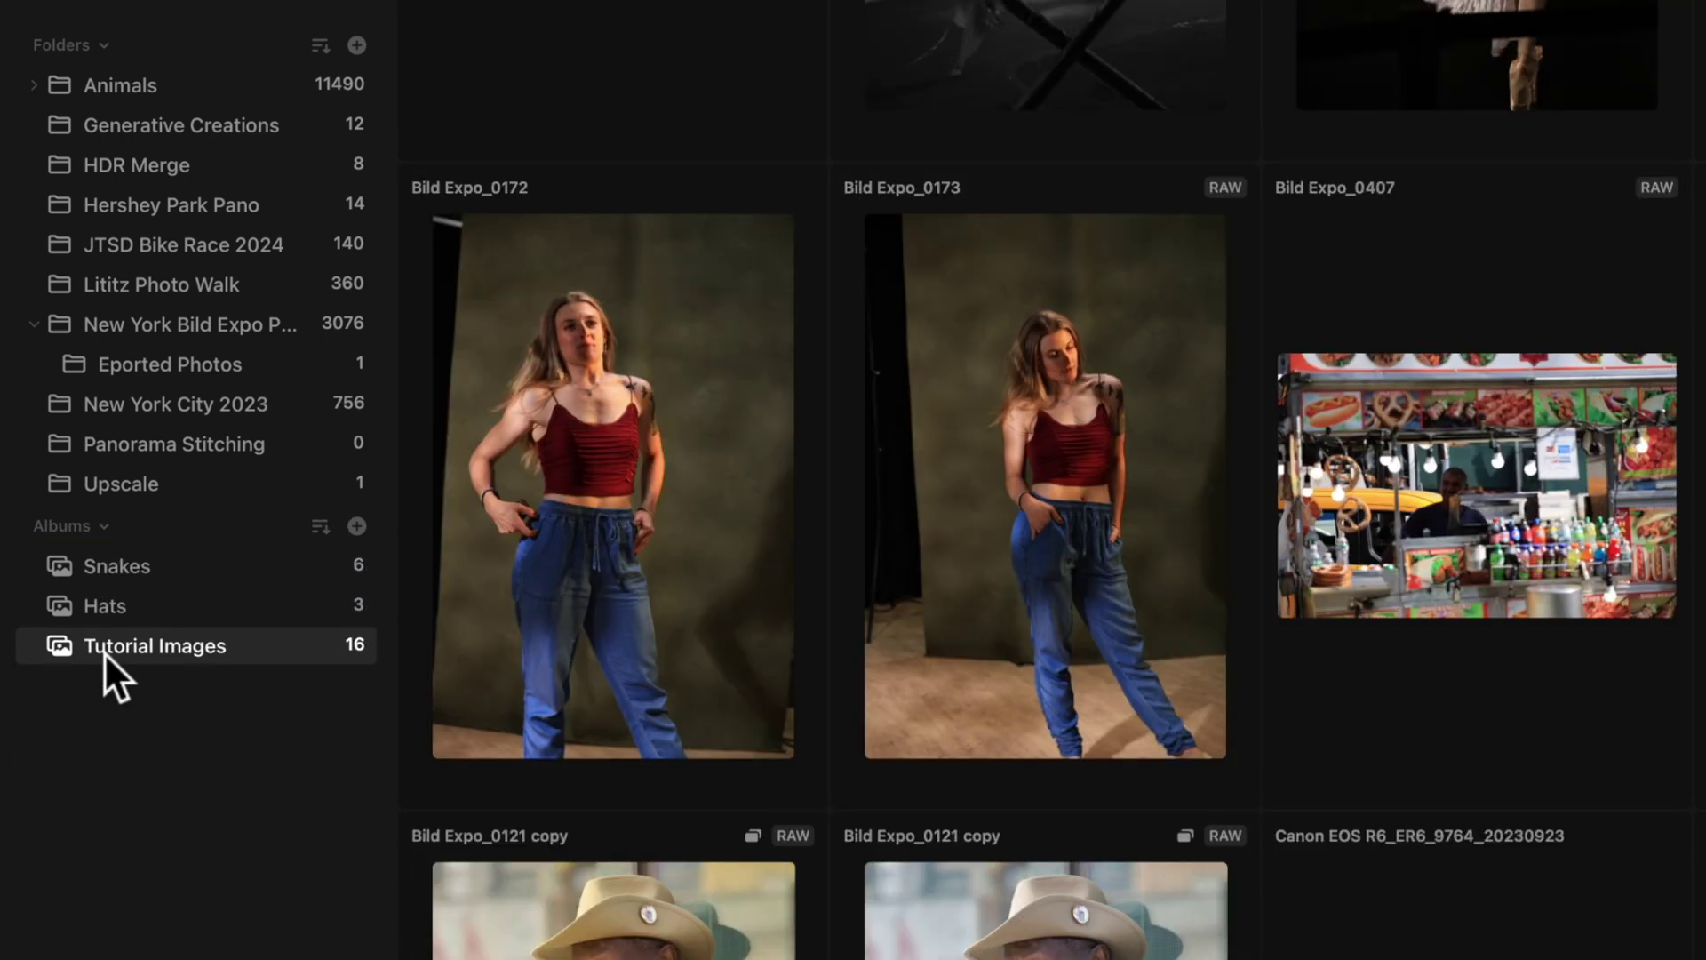
pyautogui.click(88, 612)
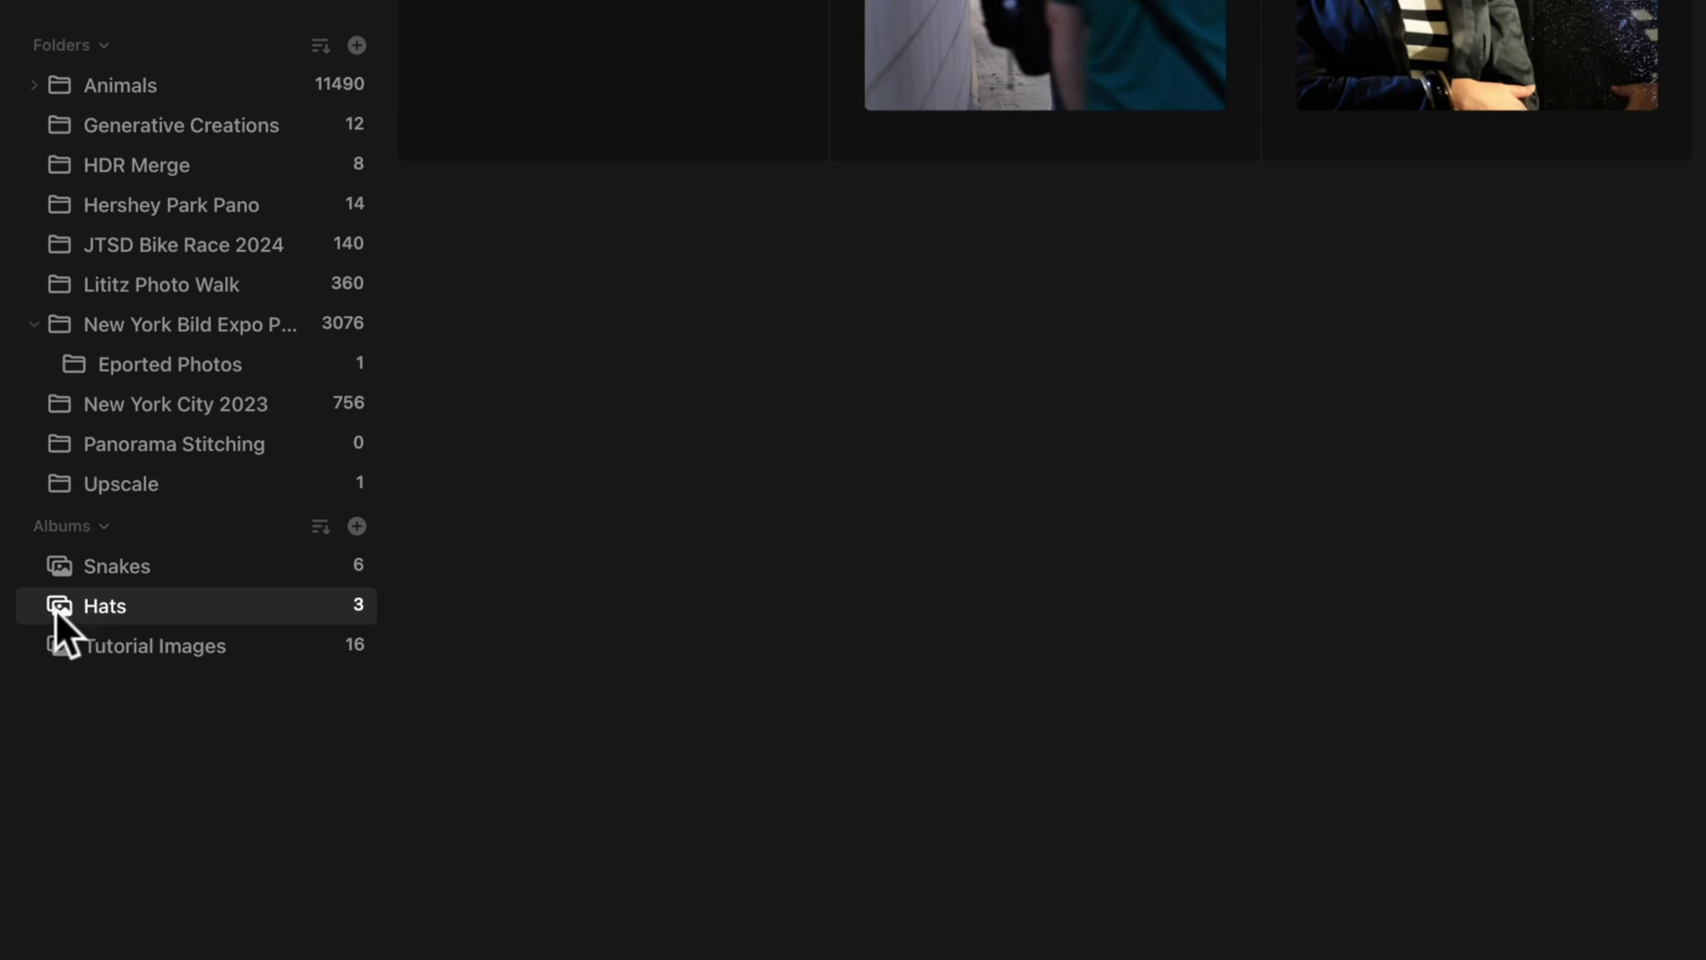
pyautogui.moveTo(64, 611); pyautogui.dragTo(72, 658)
pyautogui.click(62, 568)
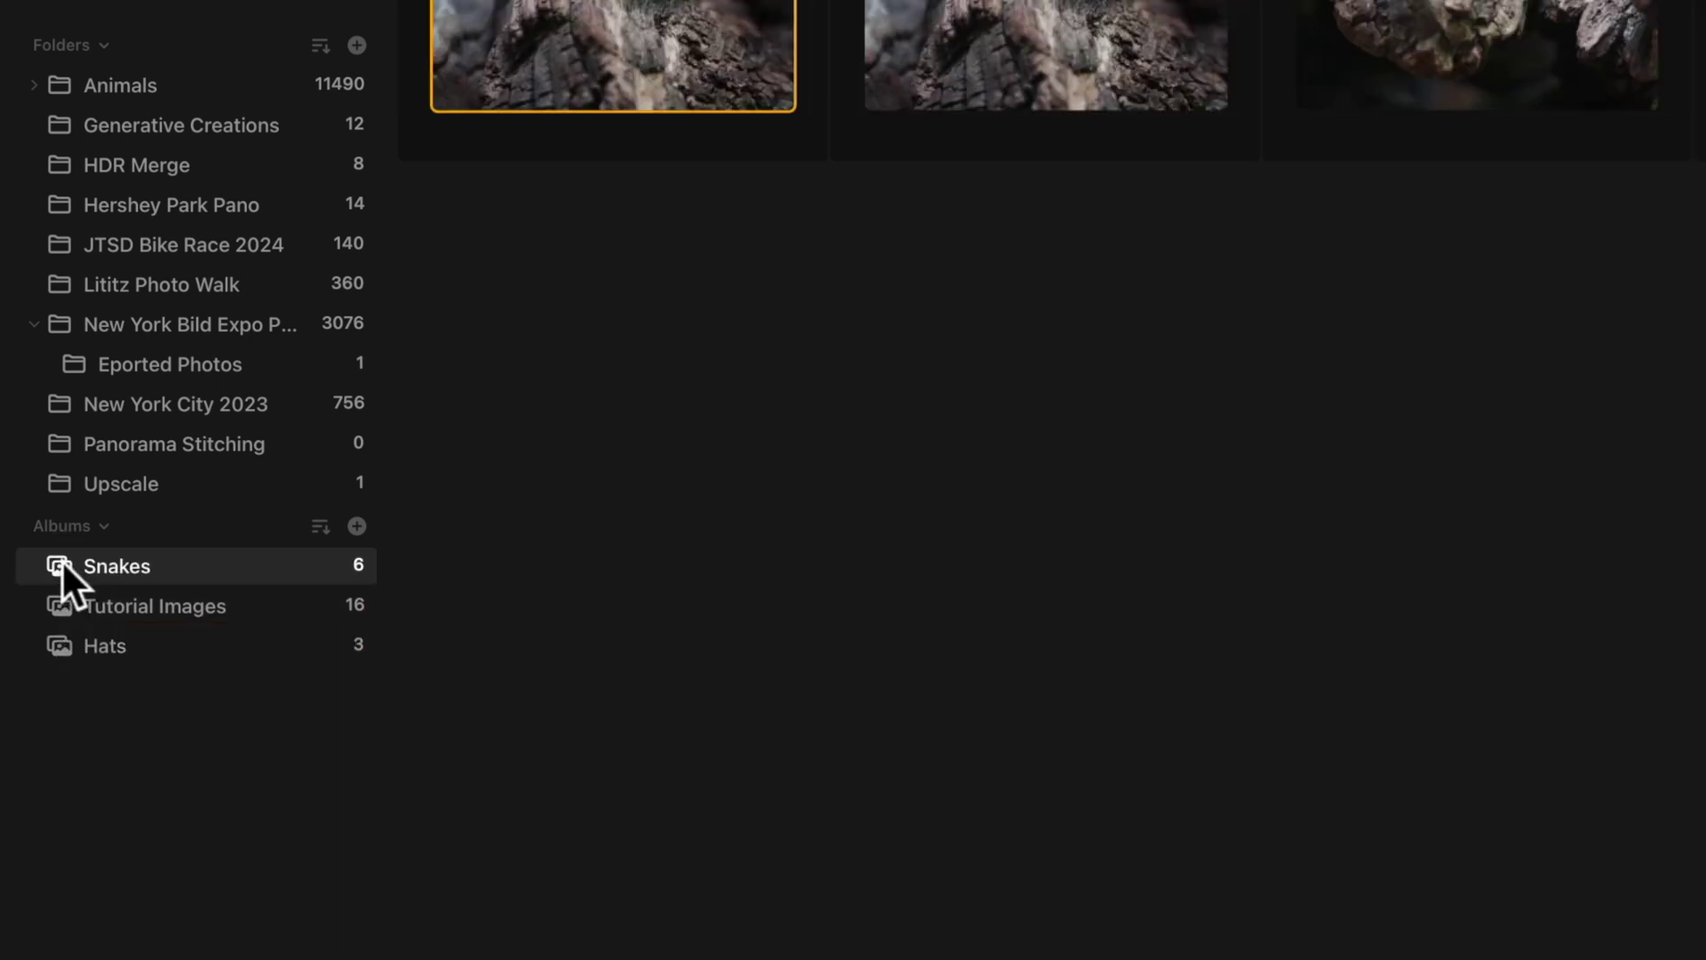
pyautogui.moveTo(62, 573); pyautogui.dragTo(61, 616)
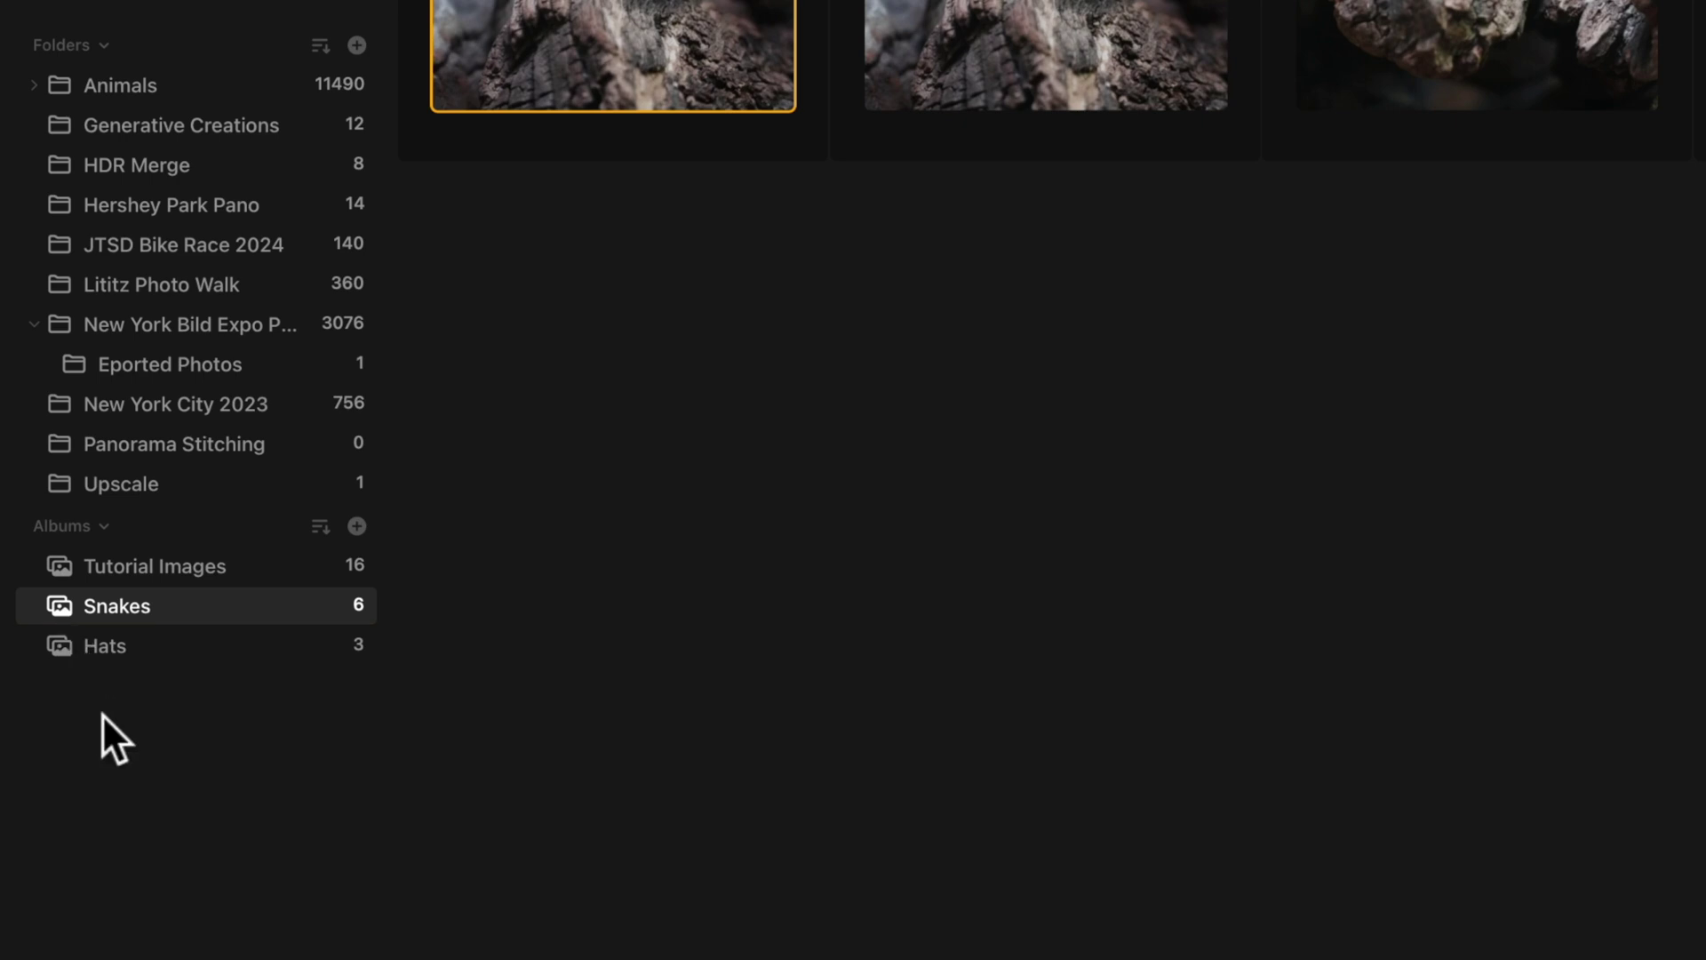
# Review the sorting options for the album list, including Custom Order and Photo Count.
pyautogui.click(152, 760)
pyautogui.click(319, 526)
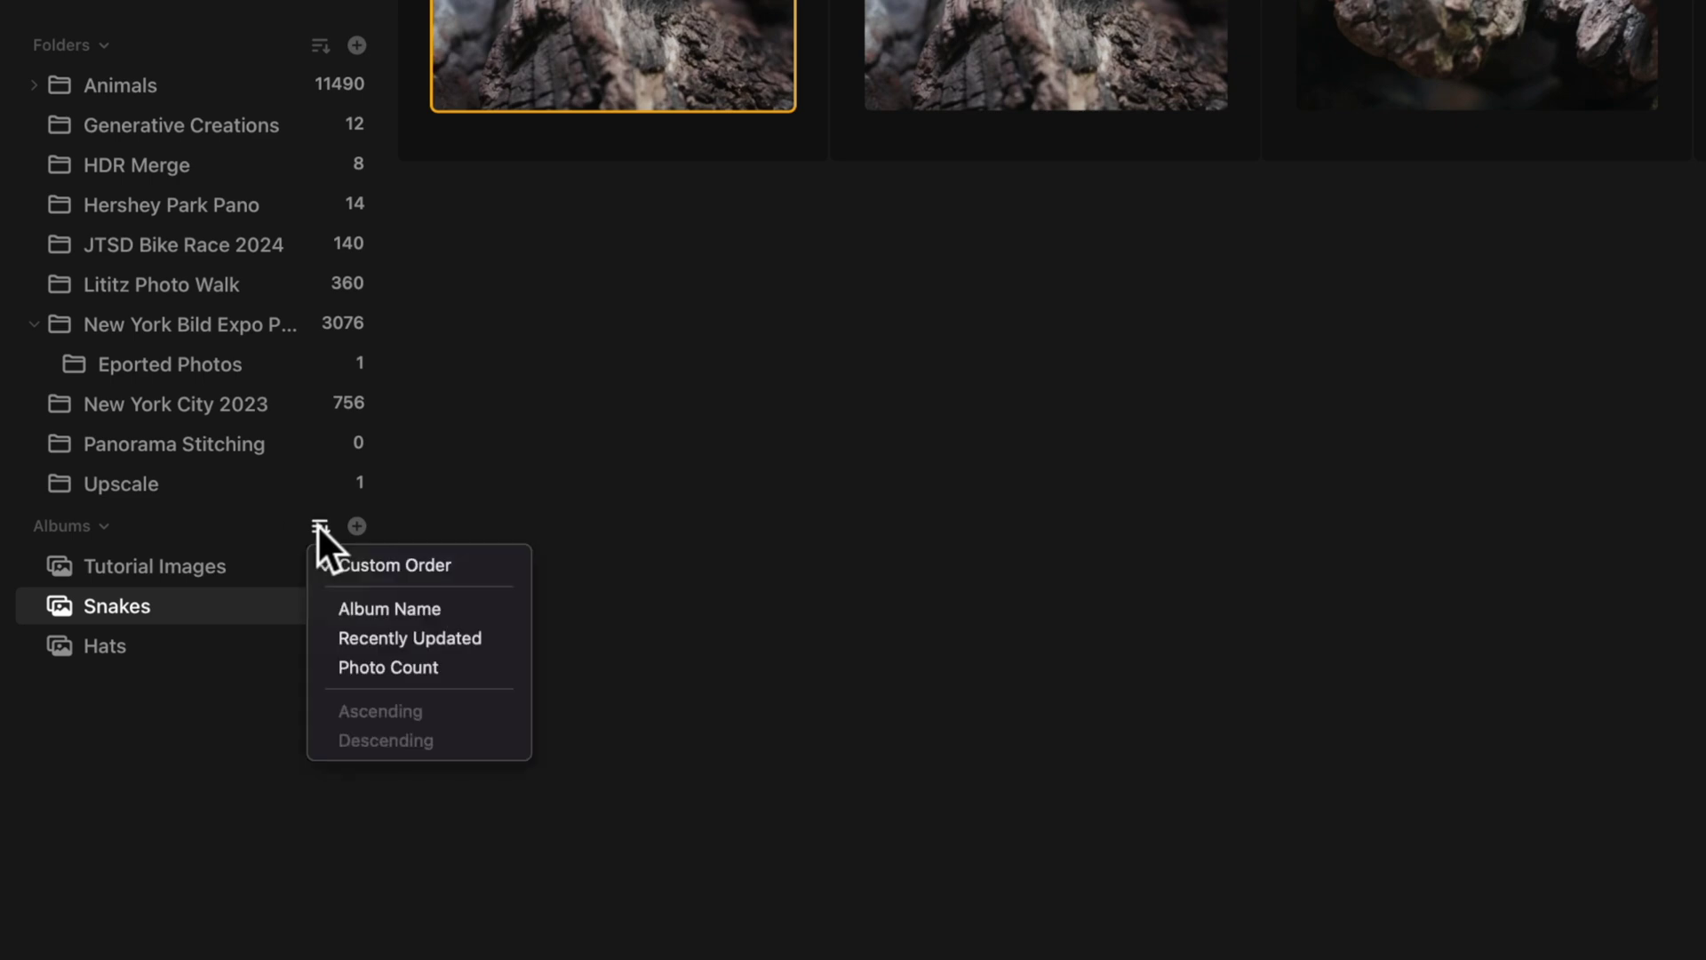
pyautogui.click(403, 673)
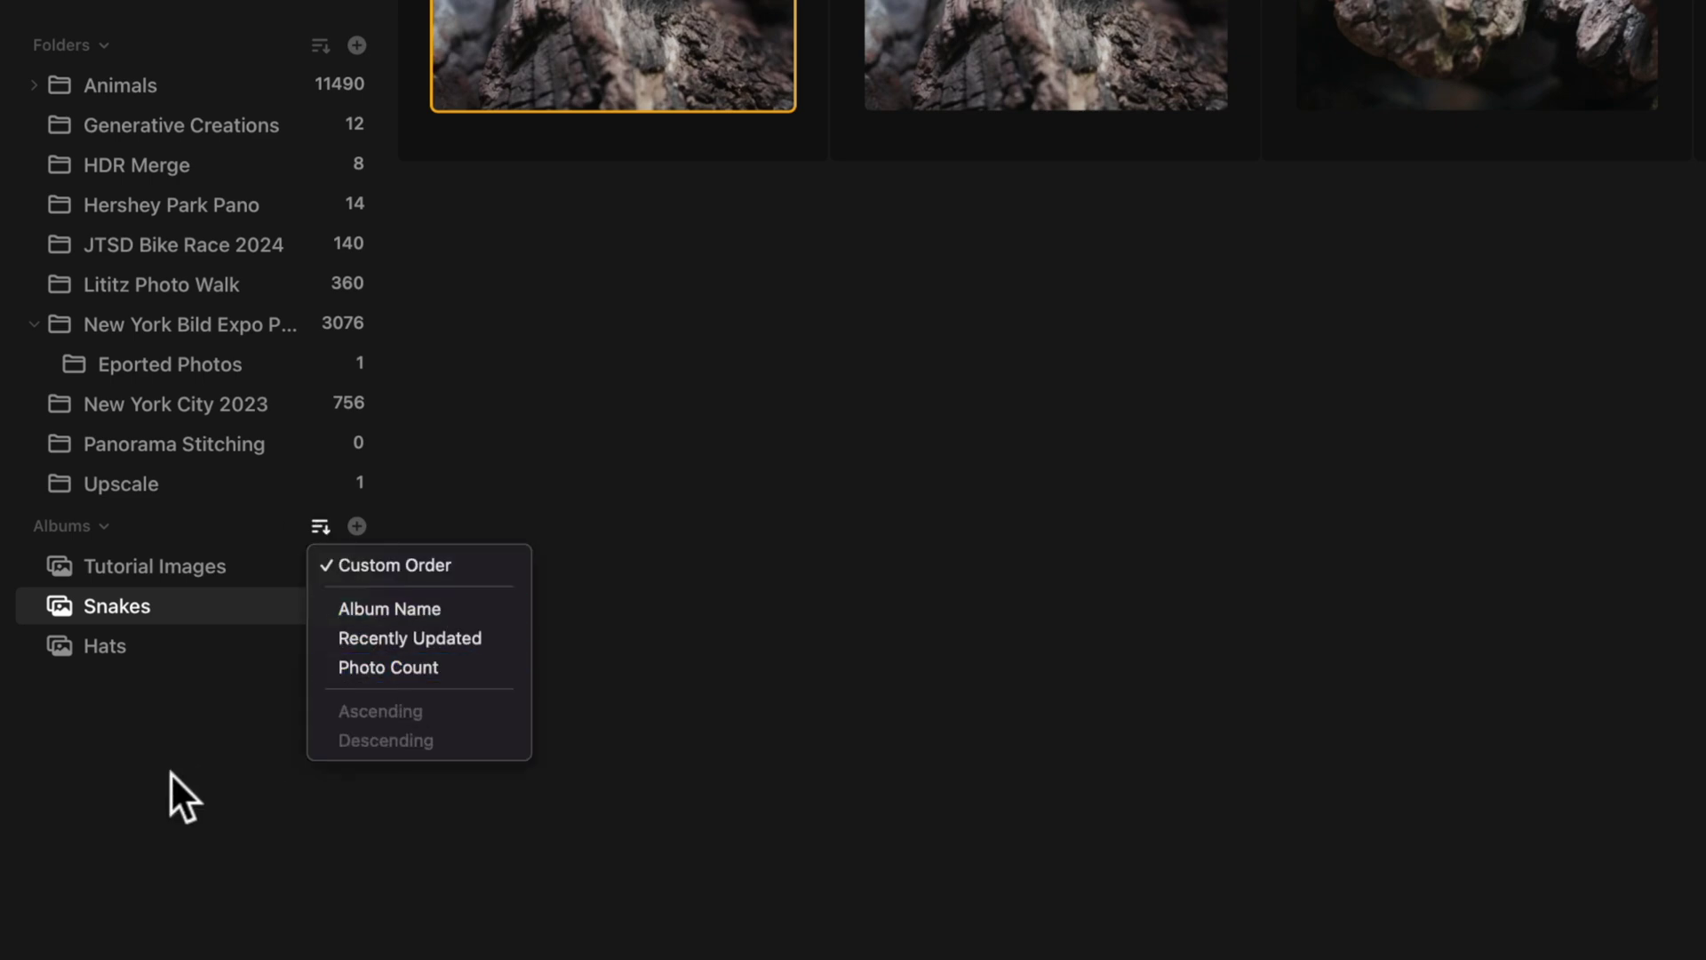